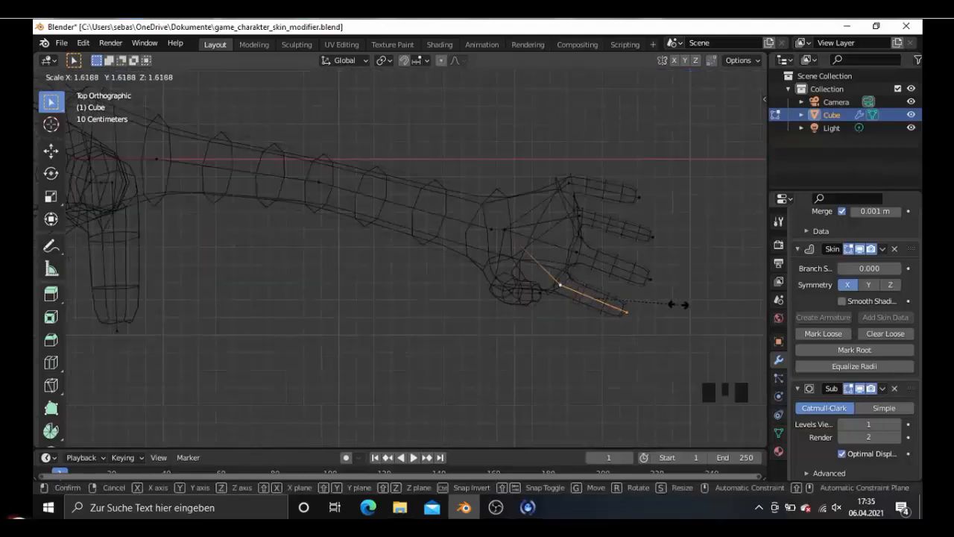
{"action": "key", "text": "g"}
{"action": "left_click", "coordinate": [645, 238]}
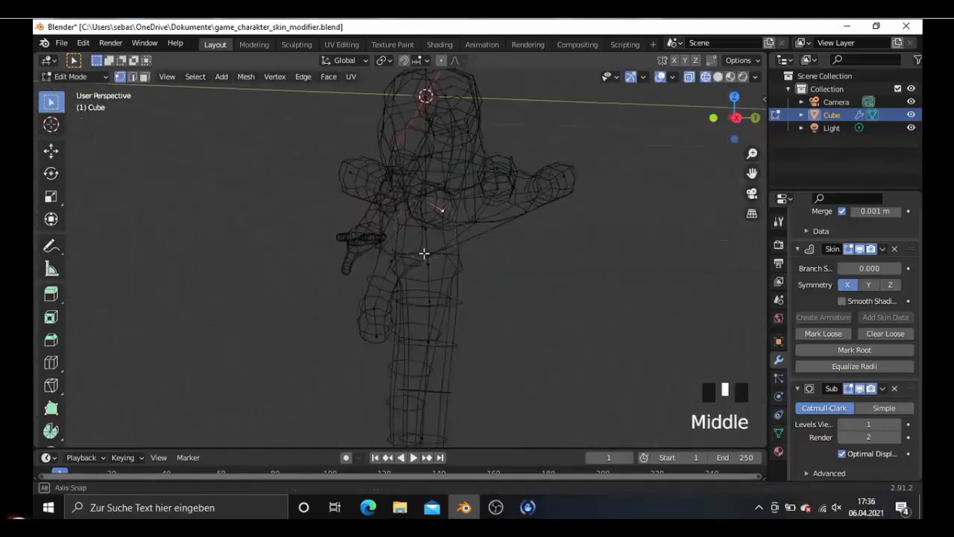
{"action": "key", "text": "g"}
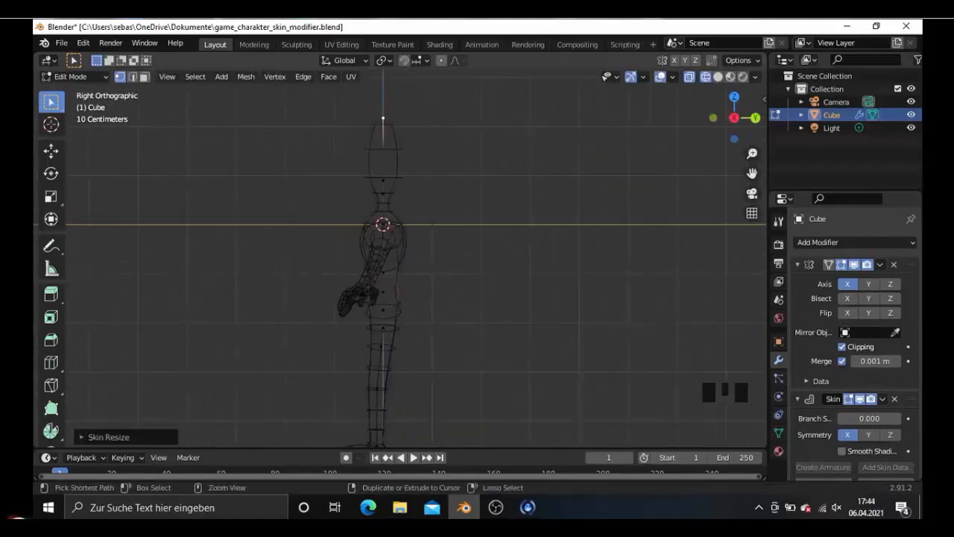
{"action": "key", "text": "g"}
{"action": "scroll", "coordinate": [371, 179], "scroll_direction": "down", "scroll_amount": 2}
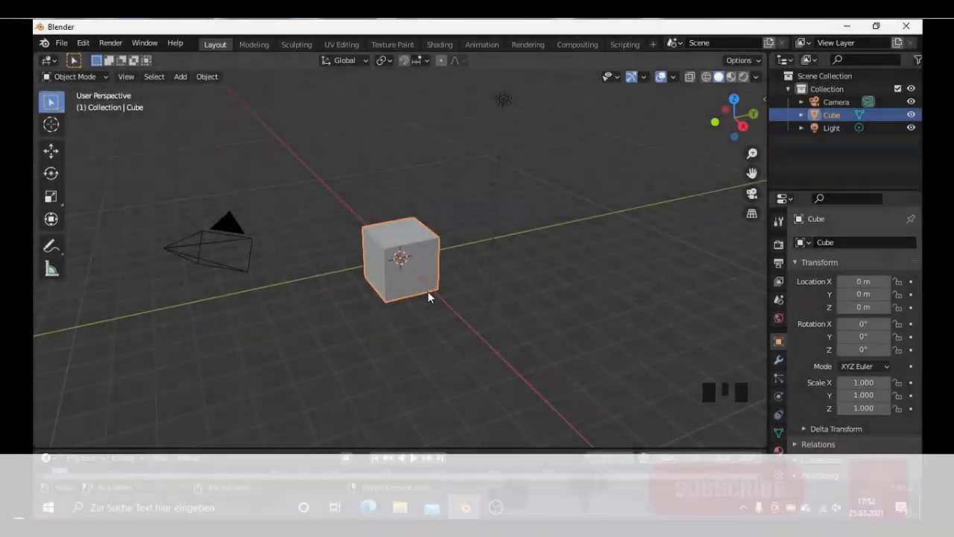
- Switch the default cube with its Skin modifier from Object Mode to Edit Mode
{"action": "scroll", "coordinate": [428, 291], "scroll_direction": "down", "scroll_amount": 3}
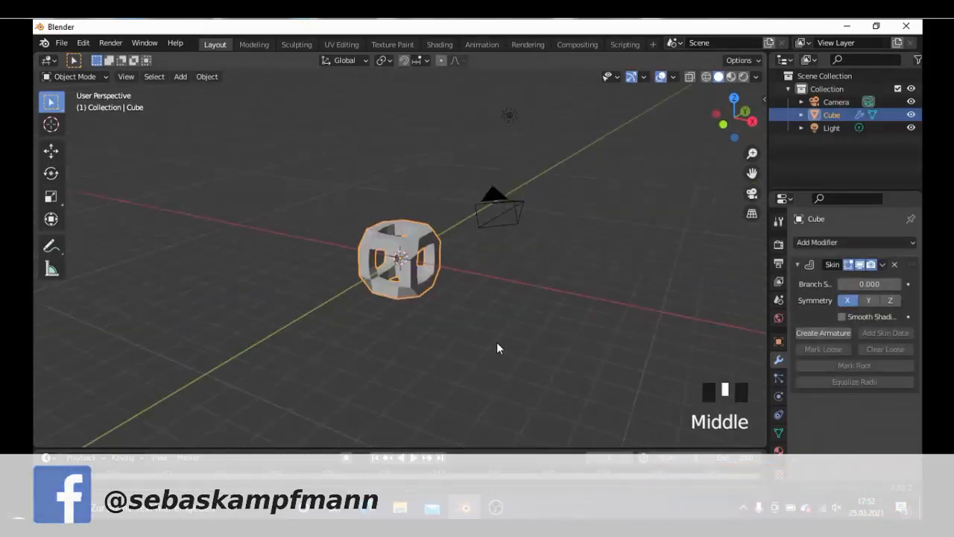
{"action": "middle_click_drag", "start_coordinate": [496, 342], "coordinate": [499, 346]}
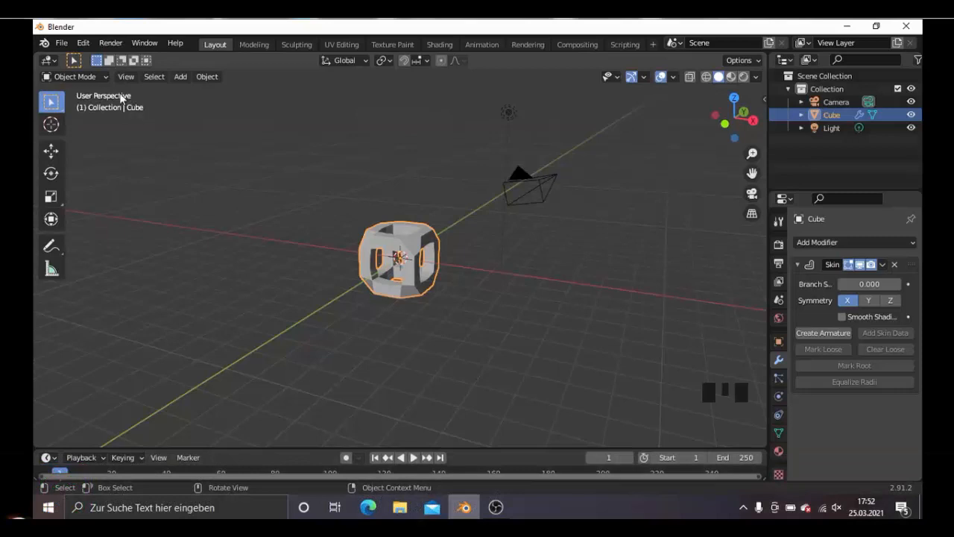
{"action": "left_click", "coordinate": [101, 76]}
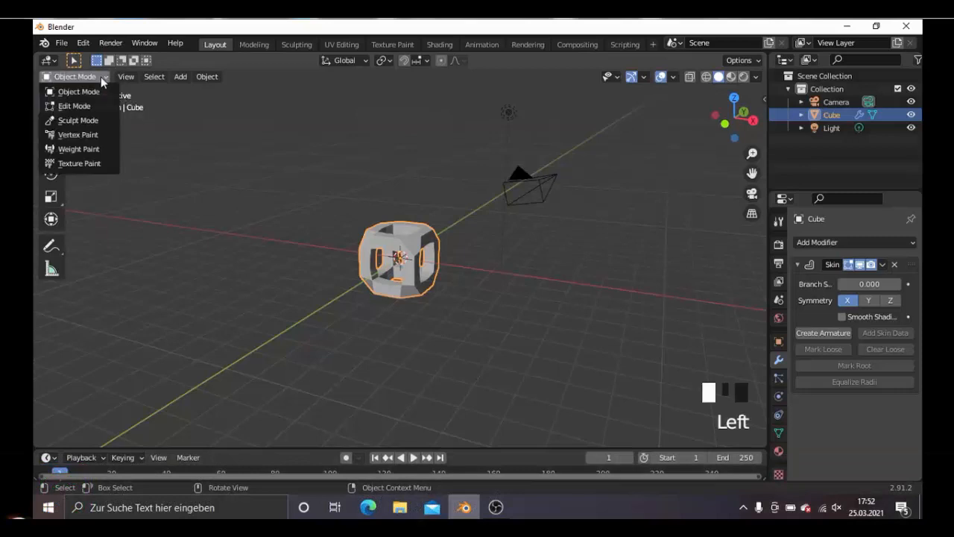
{"action": "left_click", "coordinate": [75, 105]}
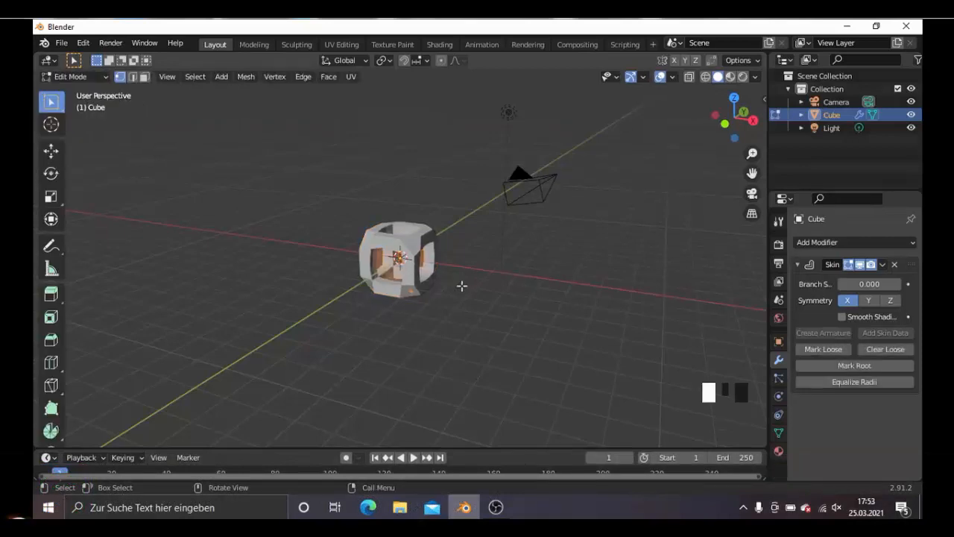
- Select all of the cube's vertices and merge them into a single vertex at center
{"action": "middle_click_drag", "start_coordinate": [459, 288], "coordinate": [458, 286]}
{"action": "scroll", "coordinate": [437, 273], "scroll_direction": "up", "scroll_amount": 2}
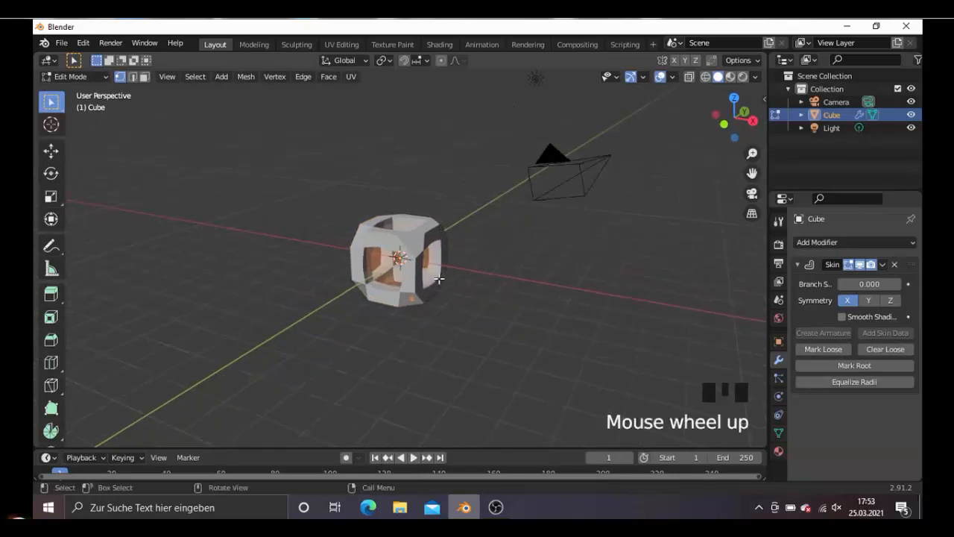
{"action": "left_click", "coordinate": [399, 172]}
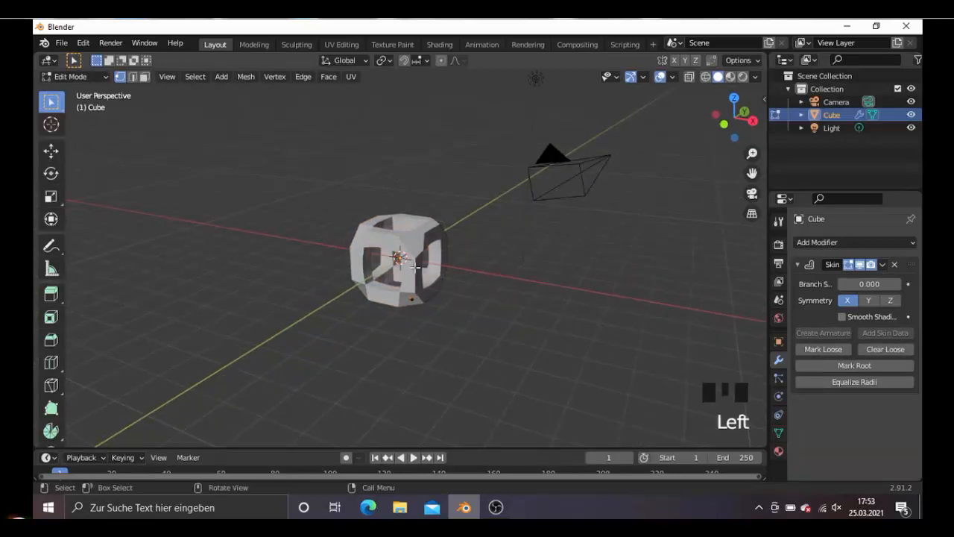
{"action": "key", "text": "a"}
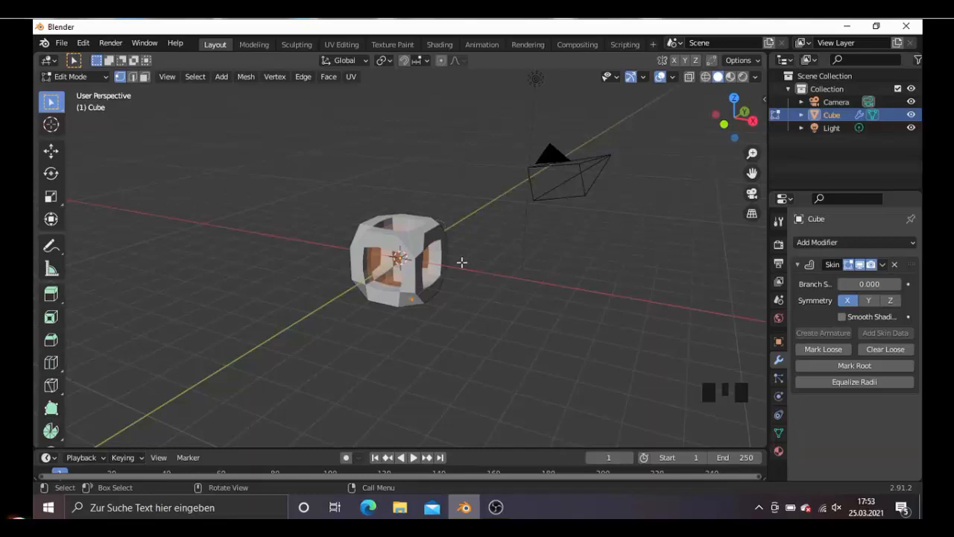
{"action": "key", "text": "shift"}
{"action": "key", "text": "shift+z"}
{"action": "middle_click_drag", "start_coordinate": [452, 273], "coordinate": [455, 245]}
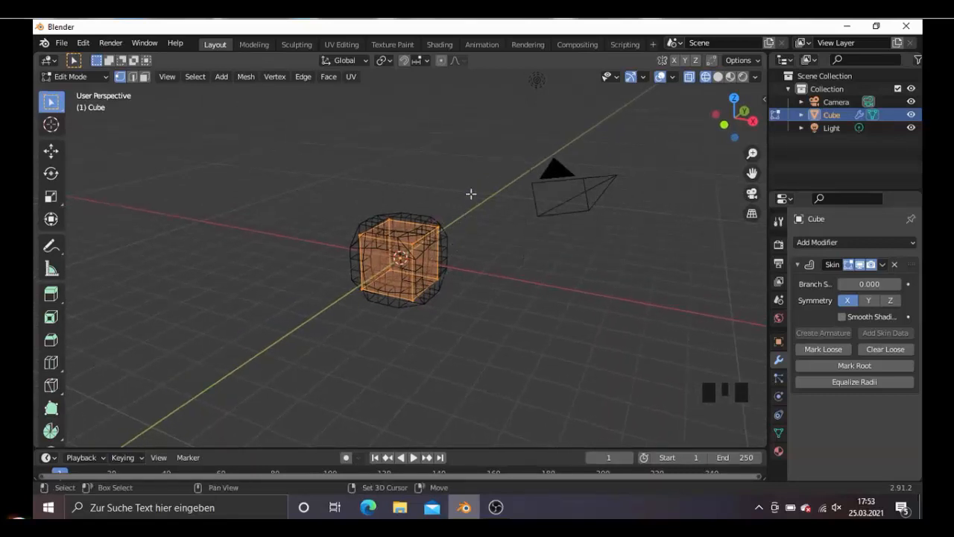
{"action": "key", "text": "shift+z"}
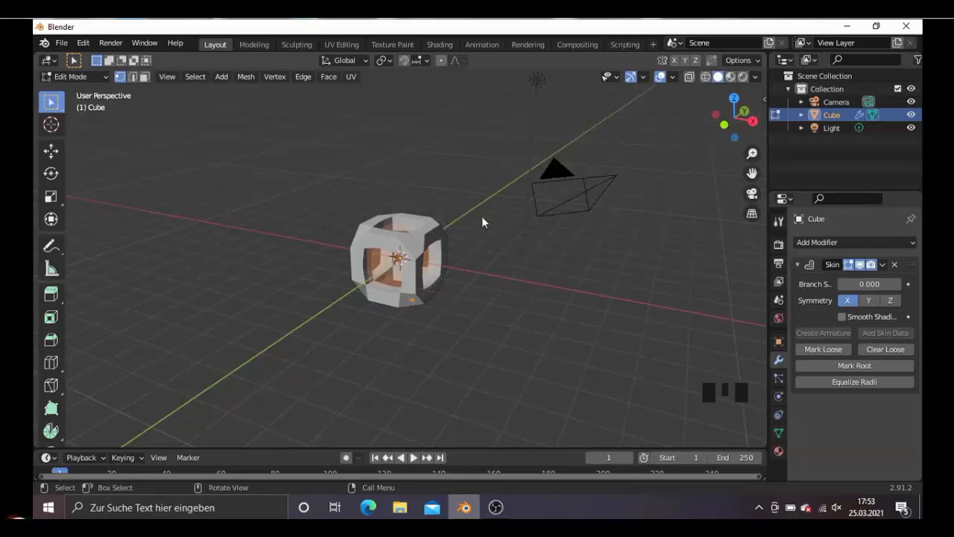
{"action": "key", "text": "m"}
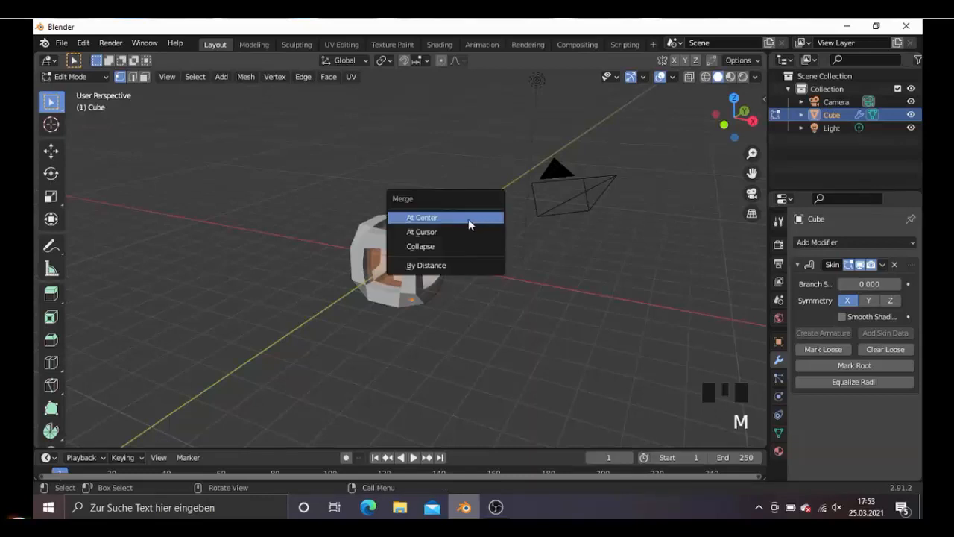
{"action": "left_click", "coordinate": [469, 220]}
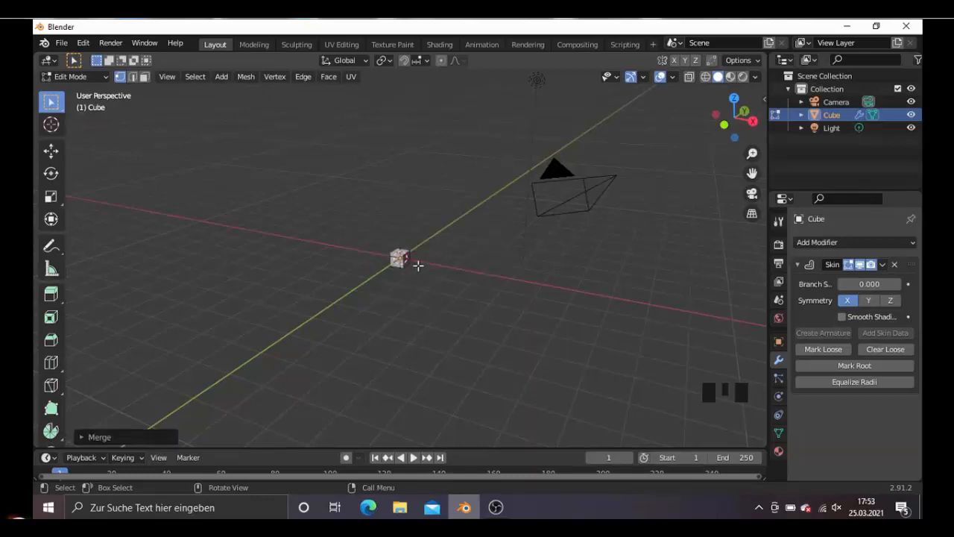
- Examine the merged vertex inside its skin in wireframe display and return to solid shading
{"action": "scroll", "coordinate": [418, 265], "scroll_direction": "up", "scroll_amount": 6}
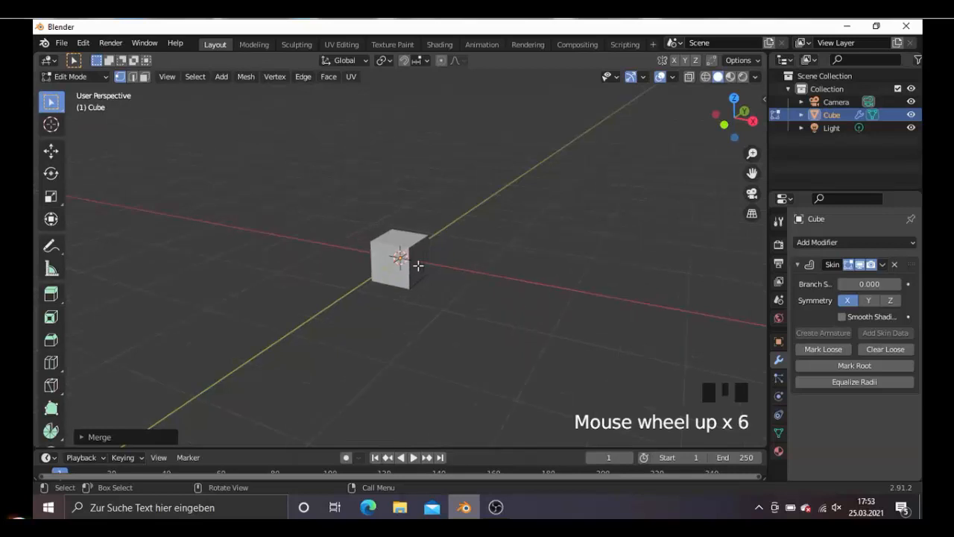
{"action": "scroll", "coordinate": [418, 264], "scroll_direction": "up", "scroll_amount": 1}
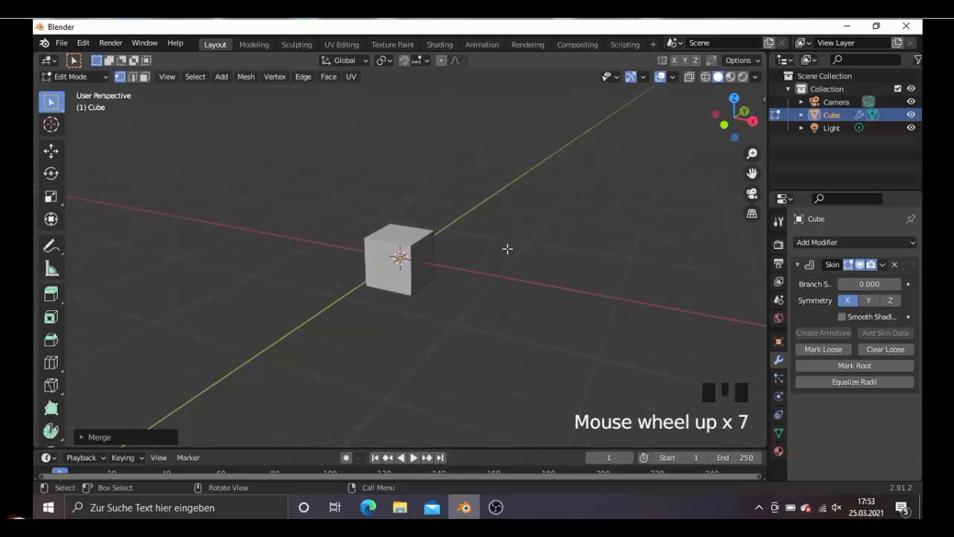
{"action": "key", "text": "shift"}
{"action": "key", "text": "shift+z"}
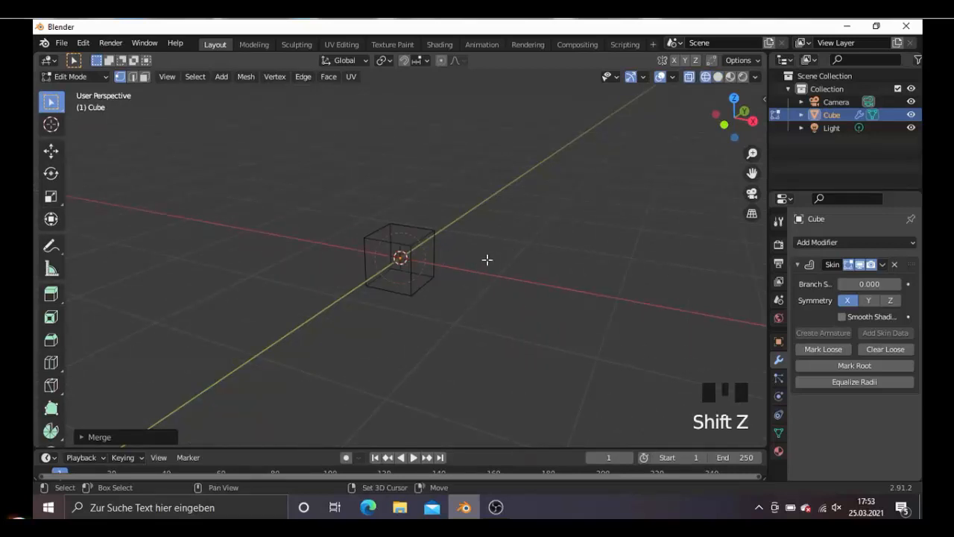
{"action": "scroll", "coordinate": [454, 263], "scroll_direction": "up", "scroll_amount": 1}
{"action": "scroll", "coordinate": [422, 266], "scroll_direction": "up", "scroll_amount": 4}
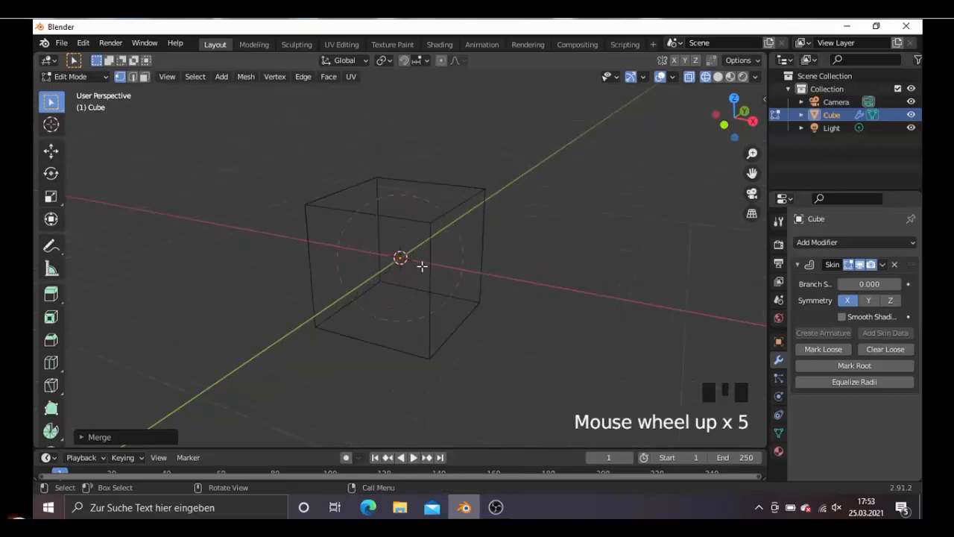
{"action": "scroll", "coordinate": [422, 266], "scroll_direction": "down", "scroll_amount": 5}
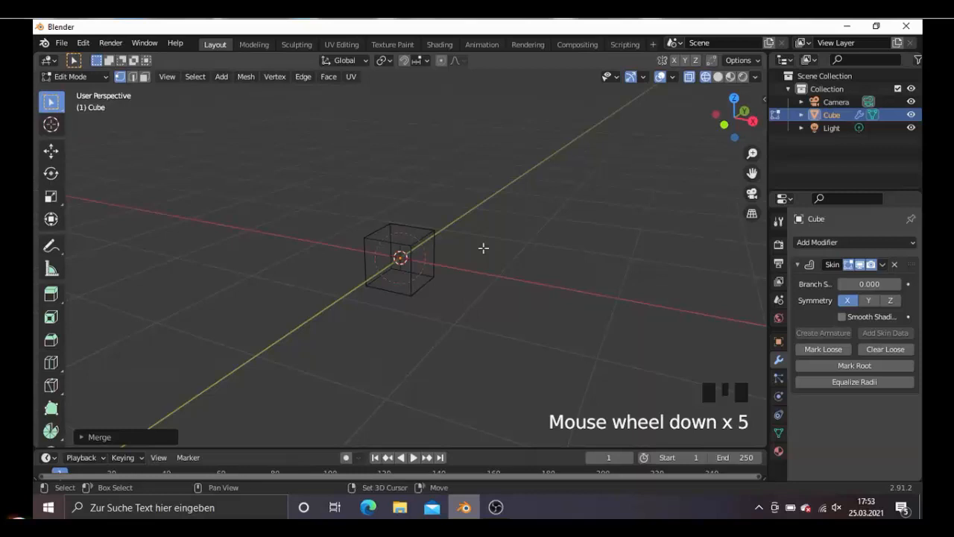
{"action": "key", "text": "shift+z"}
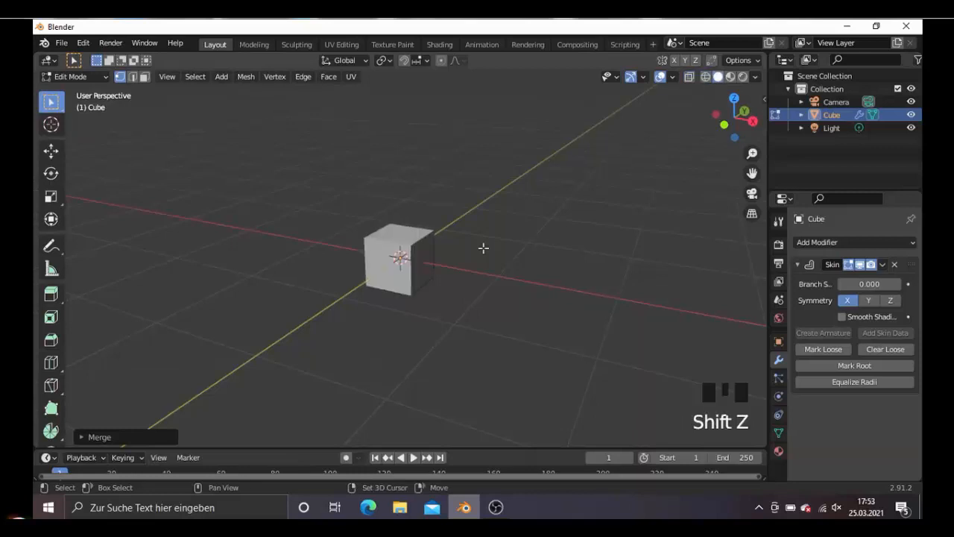
- Temporarily turn off the Skin modifier's Edit Mode display to examine the bare vertex, and turn it back on
{"action": "left_click", "coordinate": [882, 266]}
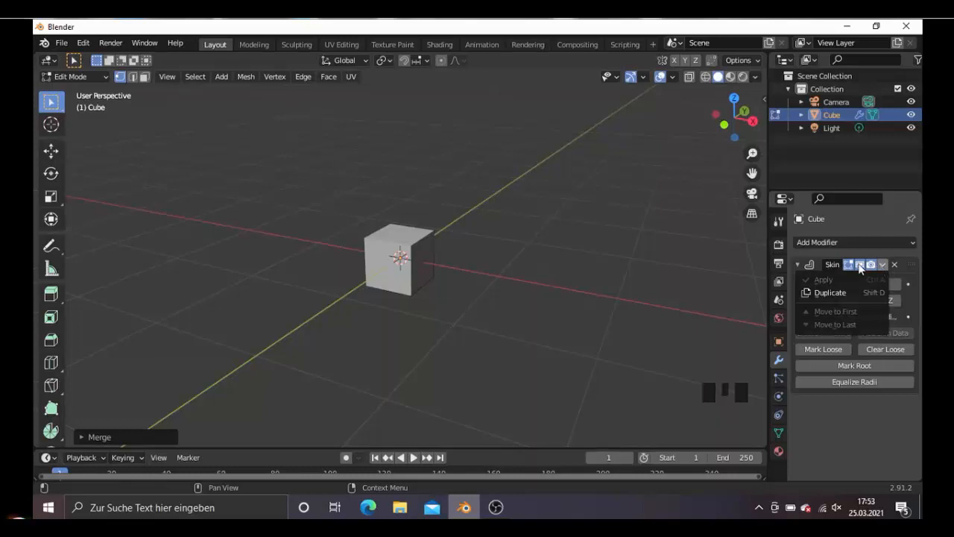
{"action": "left_click", "coordinate": [848, 265]}
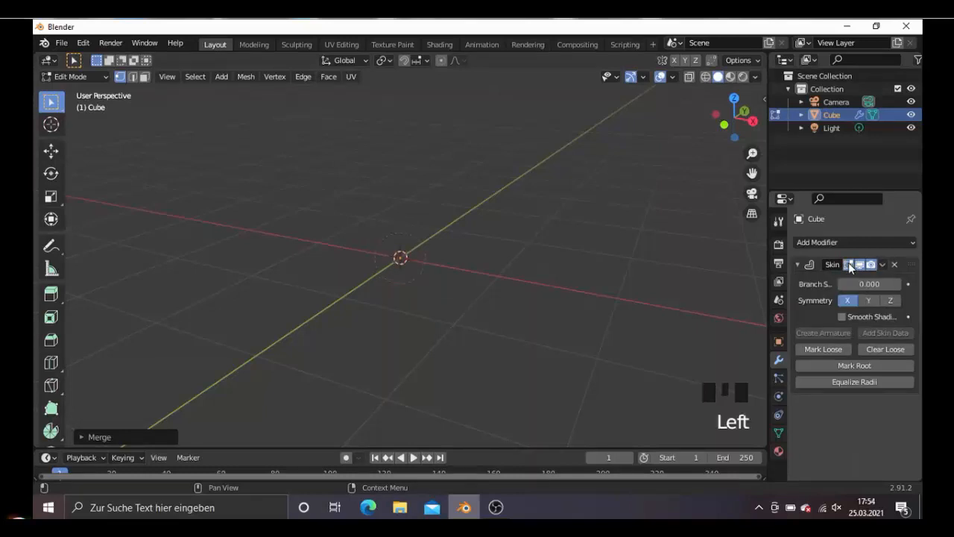
{"action": "scroll", "coordinate": [429, 279], "scroll_direction": "up", "scroll_amount": 11}
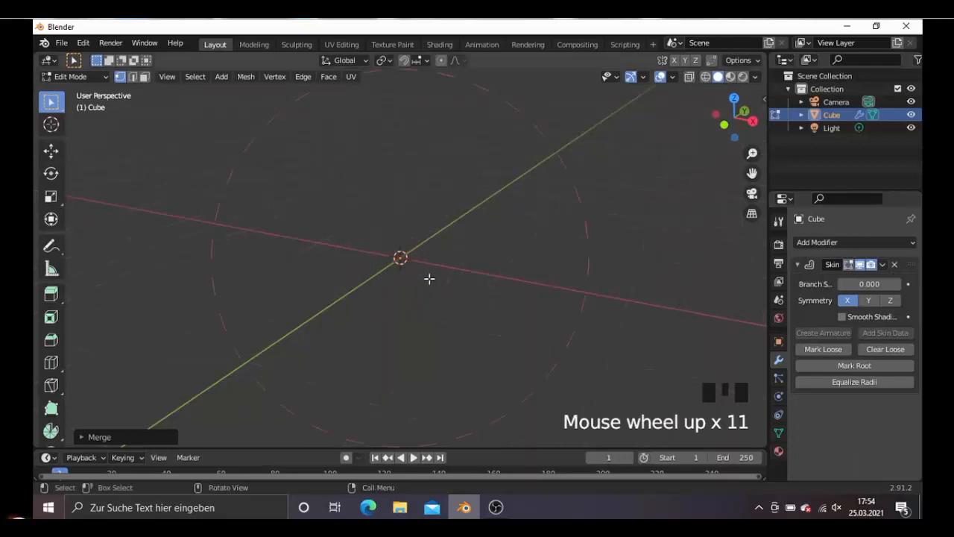
{"action": "scroll", "coordinate": [429, 278], "scroll_direction": "down", "scroll_amount": 8}
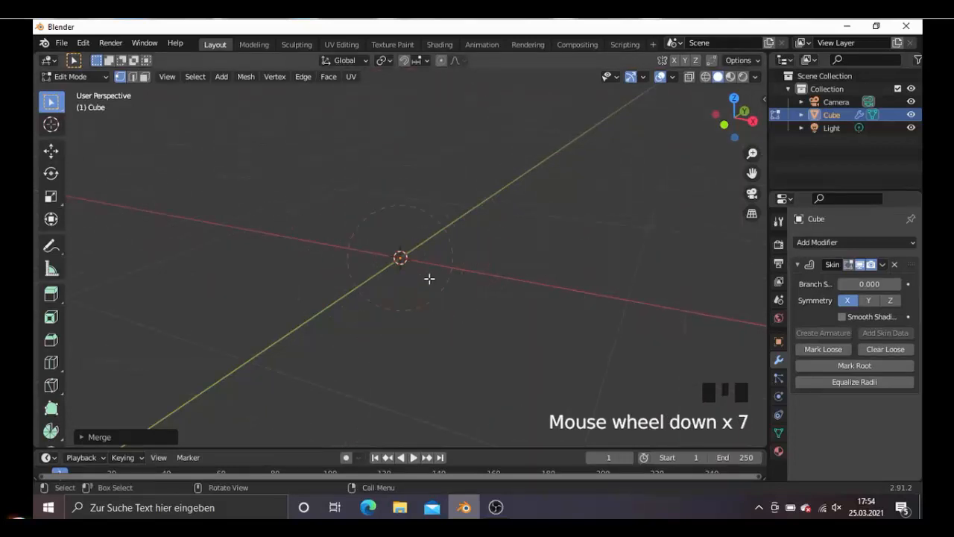
{"action": "scroll", "coordinate": [430, 278], "scroll_direction": "down", "scroll_amount": 1}
{"action": "left_click", "coordinate": [848, 264]}
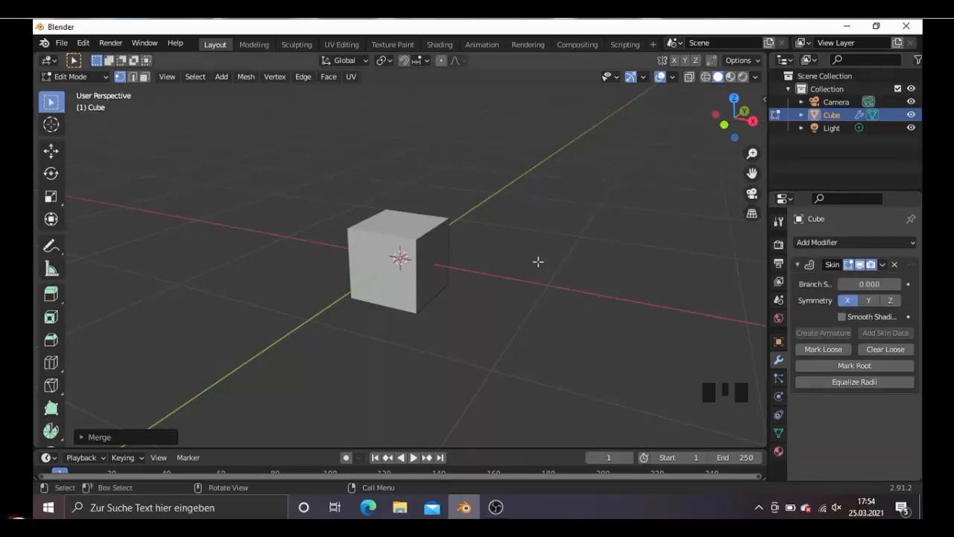
- Add a Mirror modifier on the X axis and move it to first in the stack, above the Skin modifier
{"action": "scroll", "coordinate": [538, 262], "scroll_direction": "down", "scroll_amount": 3}
{"action": "middle_click_drag", "start_coordinate": [485, 273], "coordinate": [454, 272]}
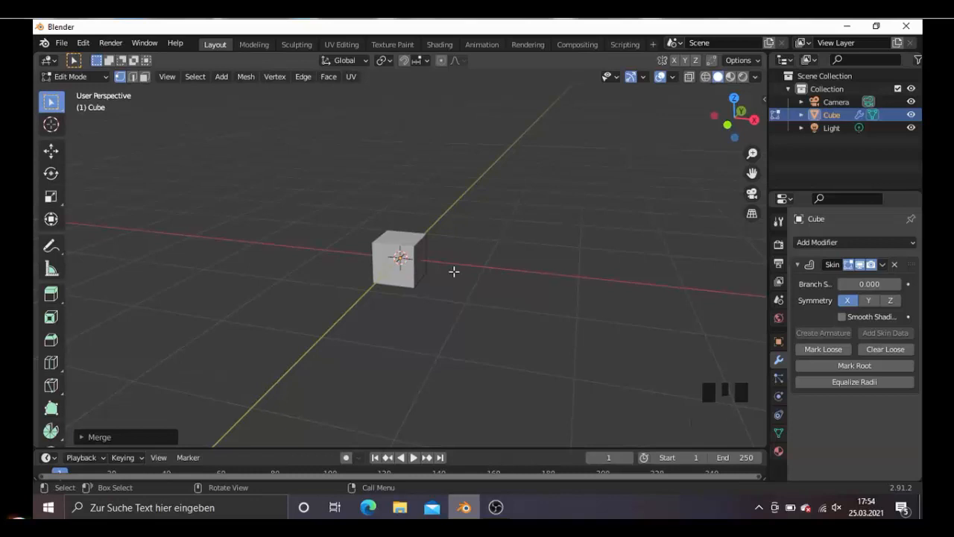
{"action": "left_click", "coordinate": [808, 240]}
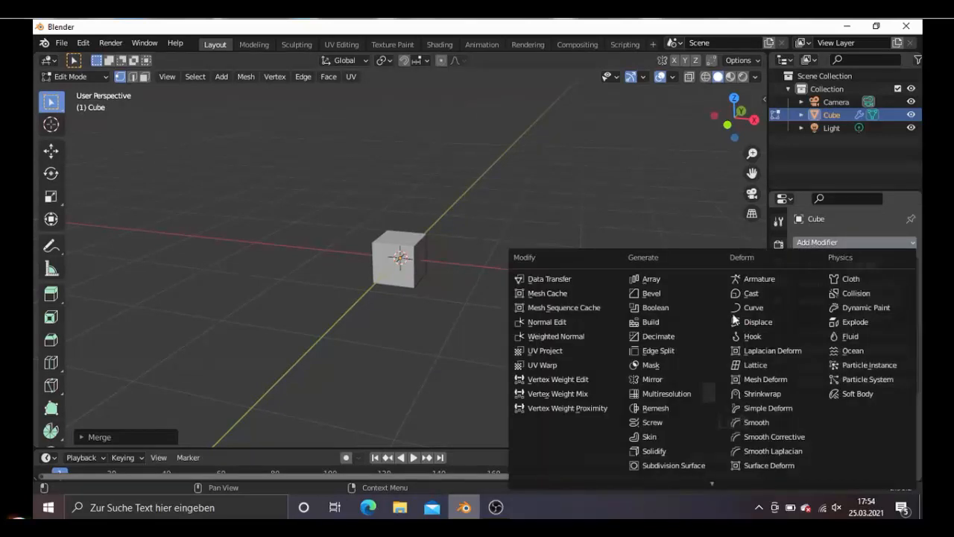
{"action": "left_click", "coordinate": [661, 380]}
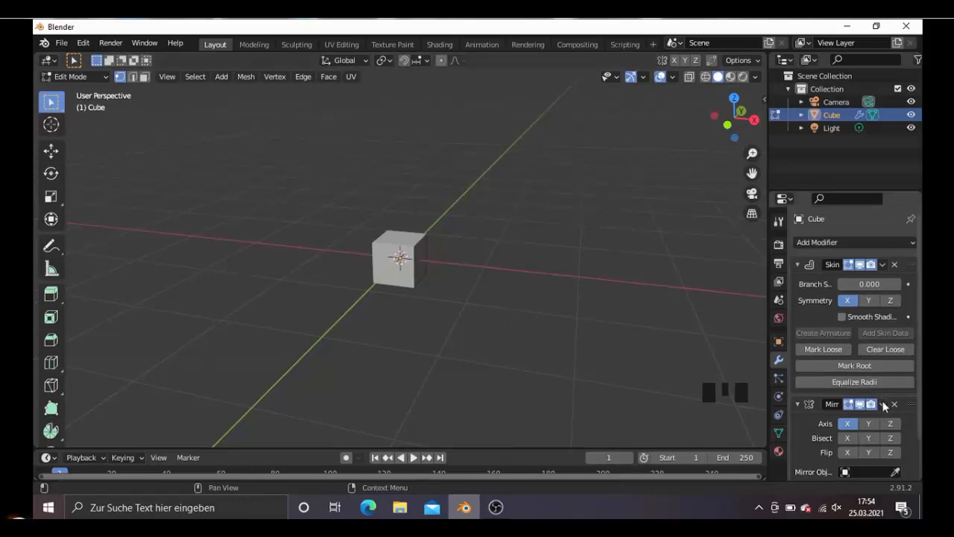
{"action": "left_click", "coordinate": [883, 405]}
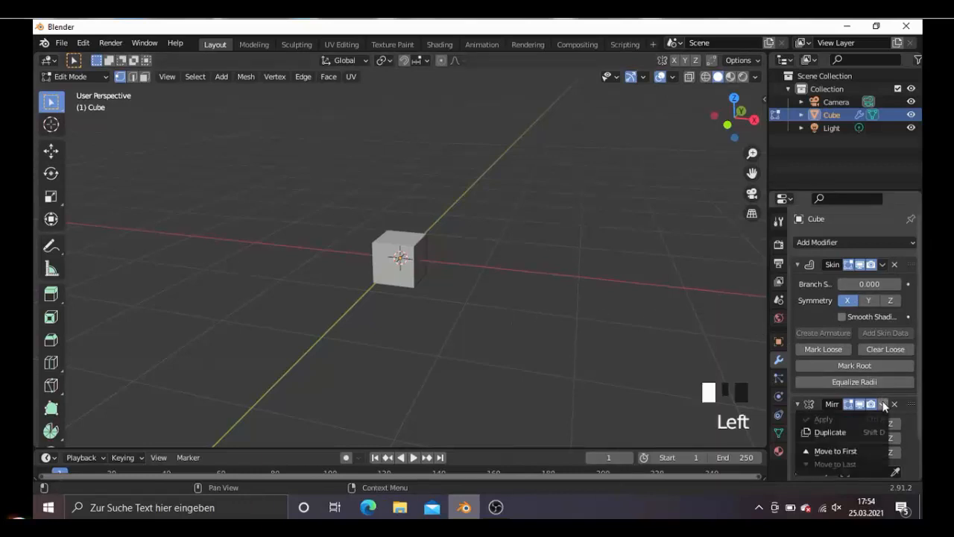
{"action": "left_click", "coordinate": [844, 452]}
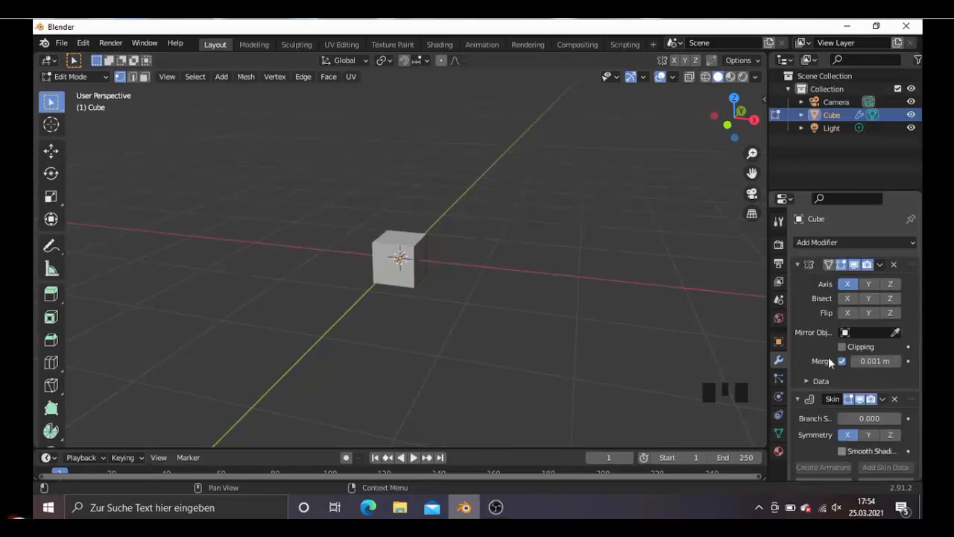
- Select the merged vertex and extrude it outward and slightly downward in front view with wireframe display to form the mirrored arms
{"action": "middle_click_drag", "start_coordinate": [480, 333], "coordinate": [432, 290]}
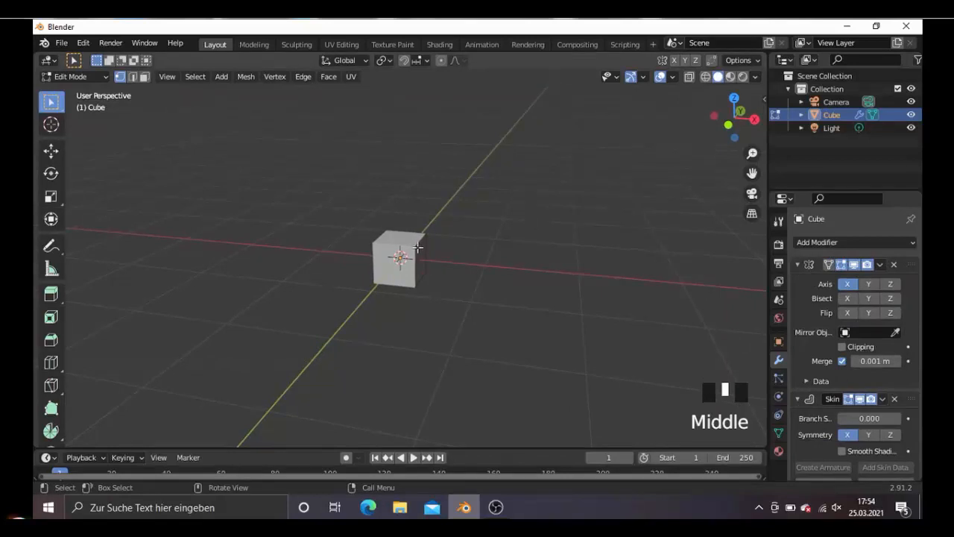
{"action": "key", "text": "a"}
{"action": "key", "text": "a"}
{"action": "key", "text": "a"}
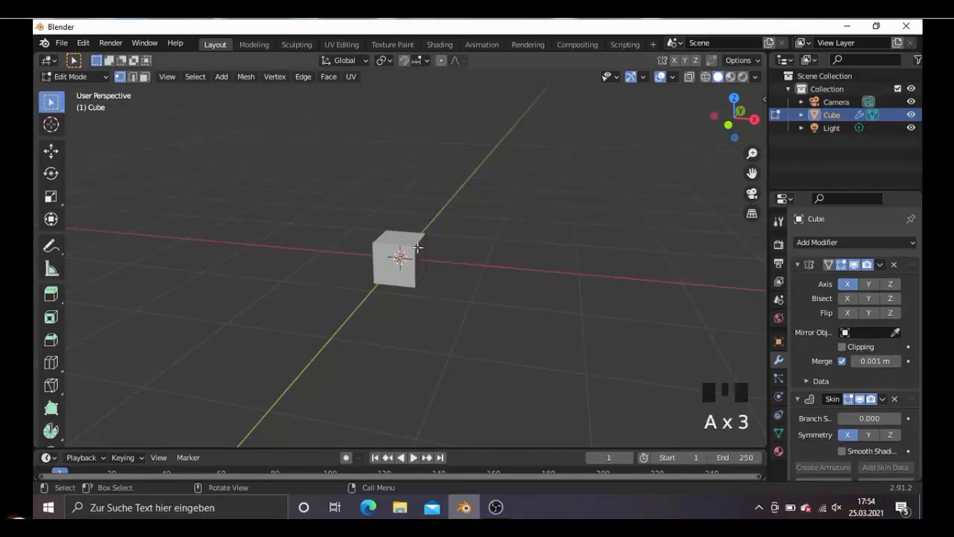
{"action": "key", "text": "KP_1"}
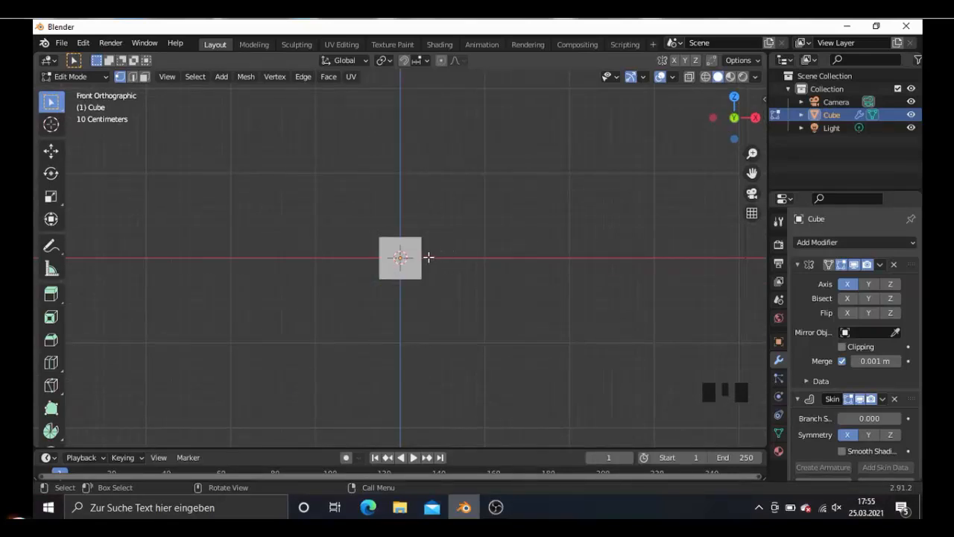
{"action": "key", "text": "e"}
{"action": "middle_click_drag", "start_coordinate": [528, 235], "coordinate": [521, 236]}
{"action": "key", "text": "KP_1"}
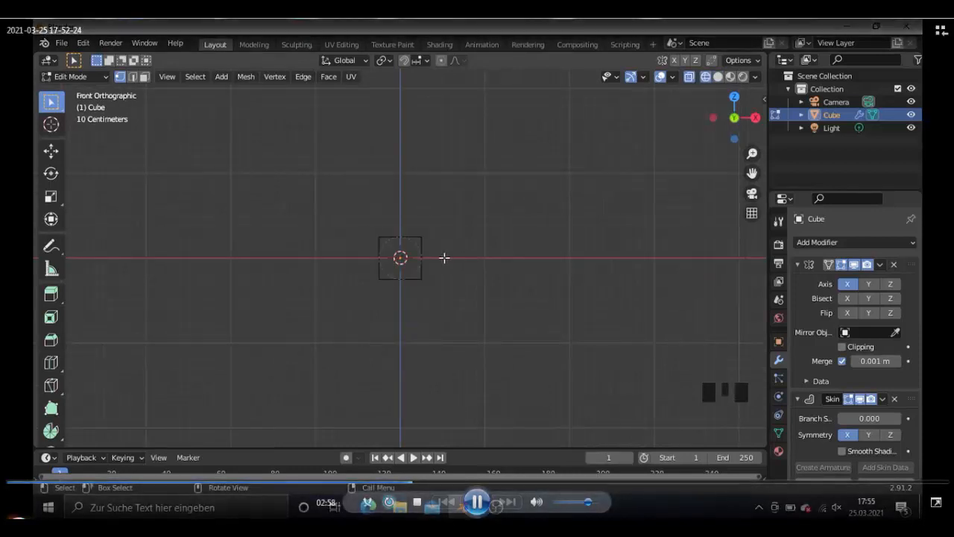
{"action": "key", "text": "e"}
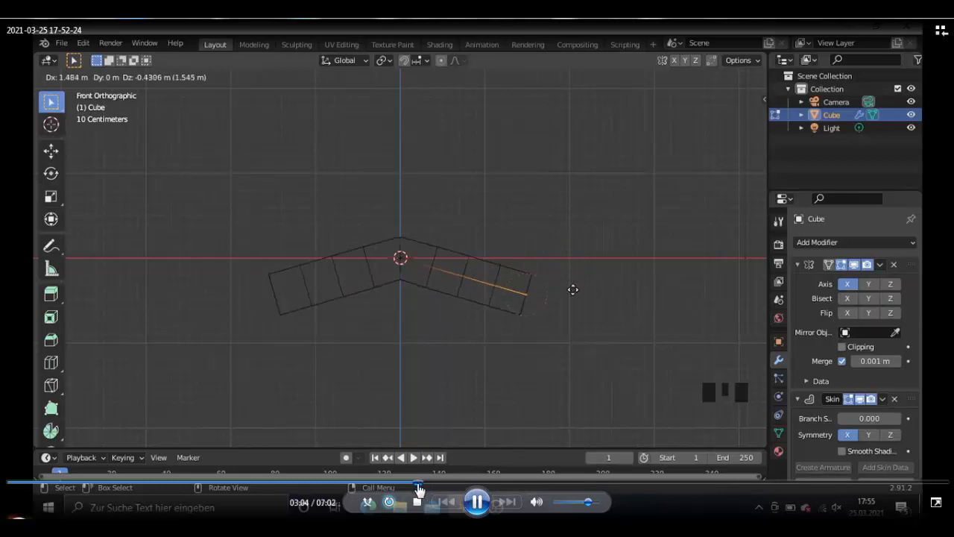
{"action": "left_click_drag", "start_coordinate": [419, 487], "coordinate": [385, 487]}
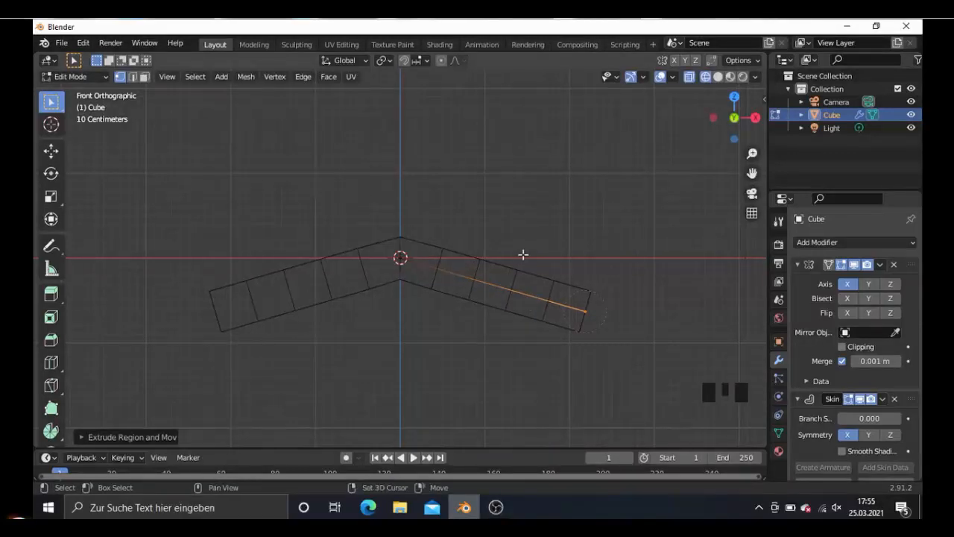
- Enable Clipping on the Mirror modifier and extrude the central vertex about 1.95 m straight down along the mirror axis to form the torso
{"action": "left_click", "coordinate": [449, 320]}
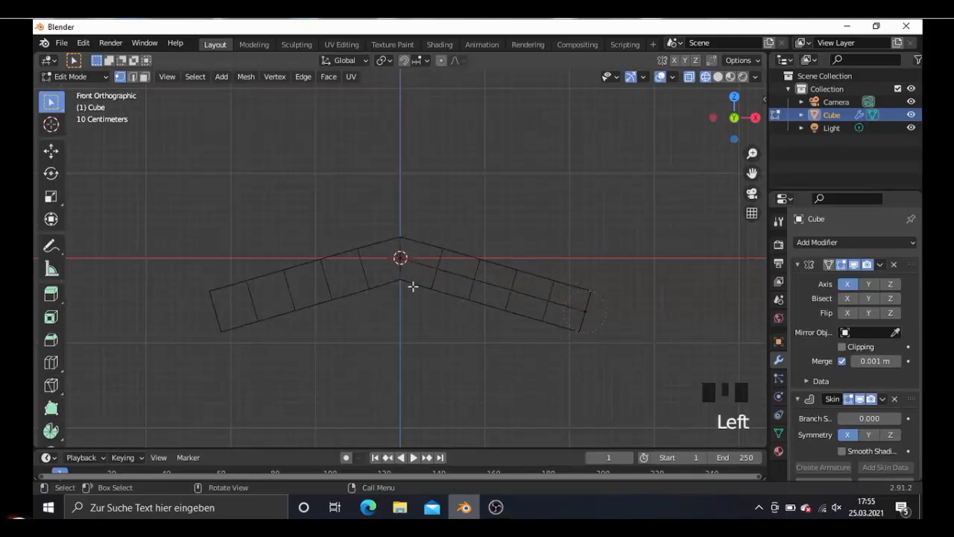
{"action": "key", "text": "c"}
{"action": "left_click", "coordinate": [401, 260]}
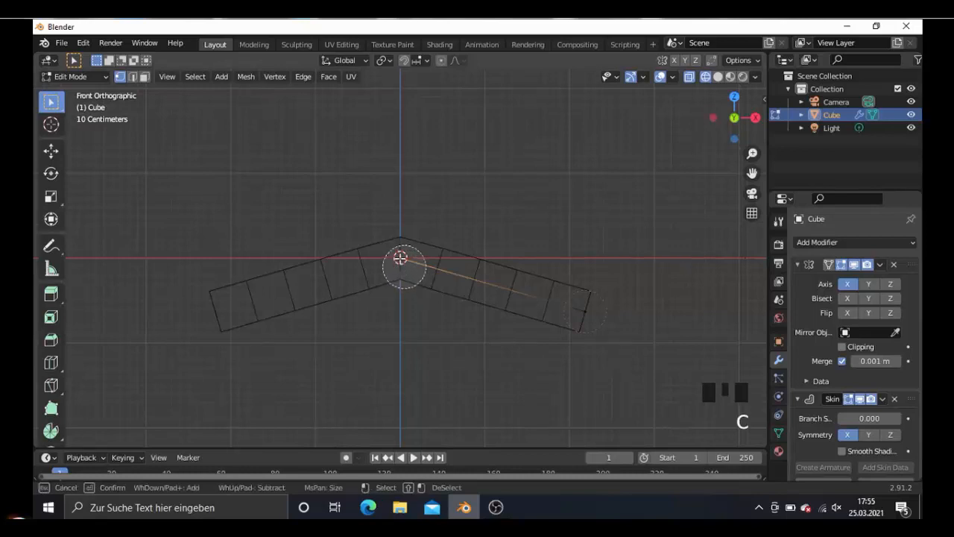
{"action": "right_click", "coordinate": [400, 257]}
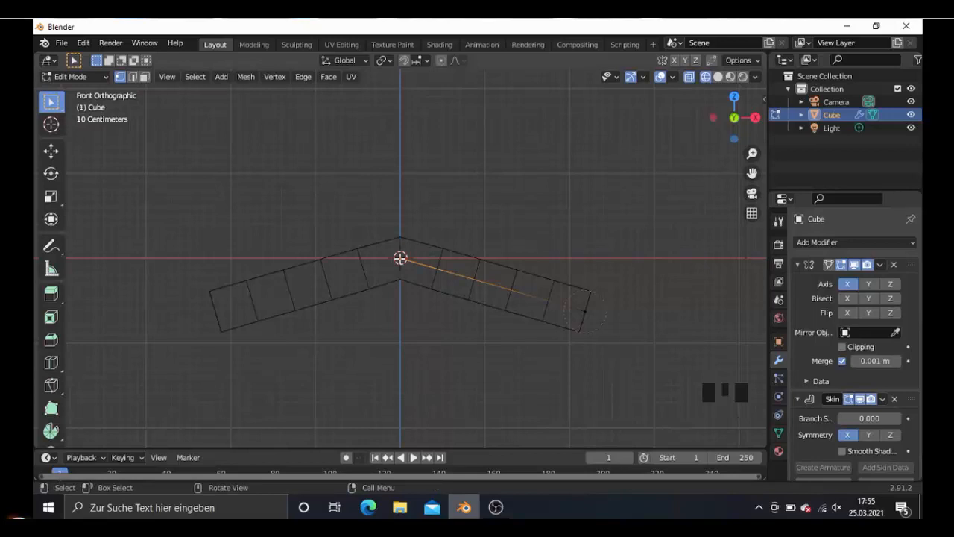
{"action": "left_click", "coordinate": [836, 347]}
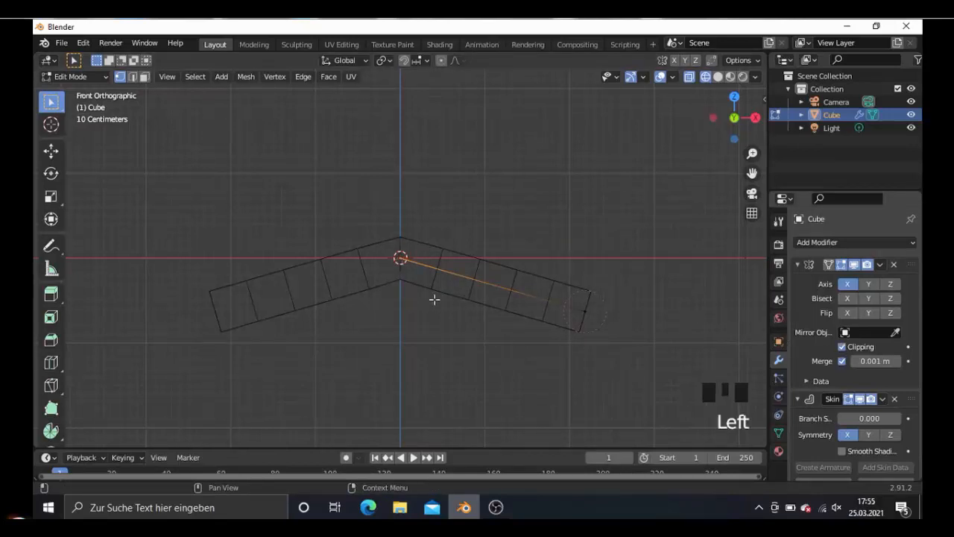
{"action": "key", "text": "e"}
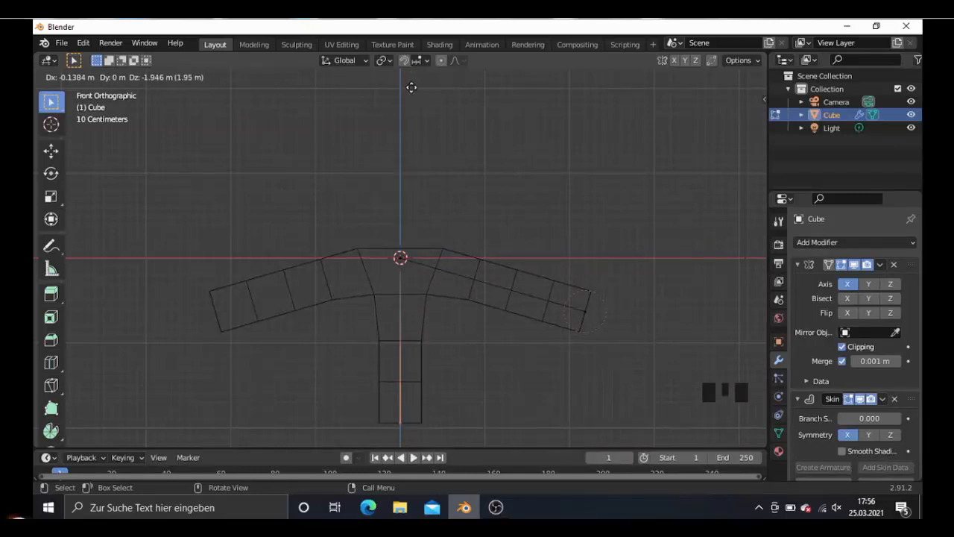
{"action": "left_click", "coordinate": [411, 87]}
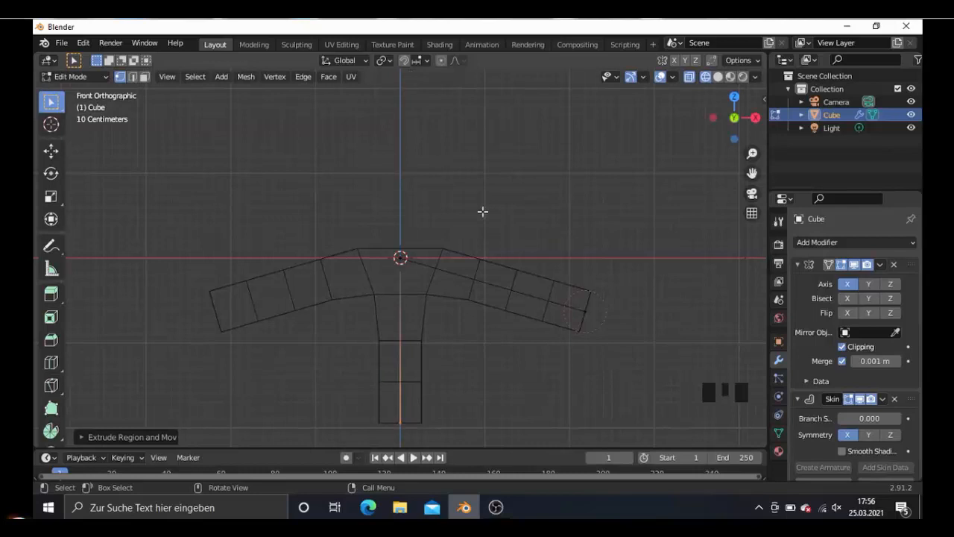
- Select only the arm's end vertex and shorten the arm by moving it about 1.27 m inward and slightly up
{"action": "key", "text": "c"}
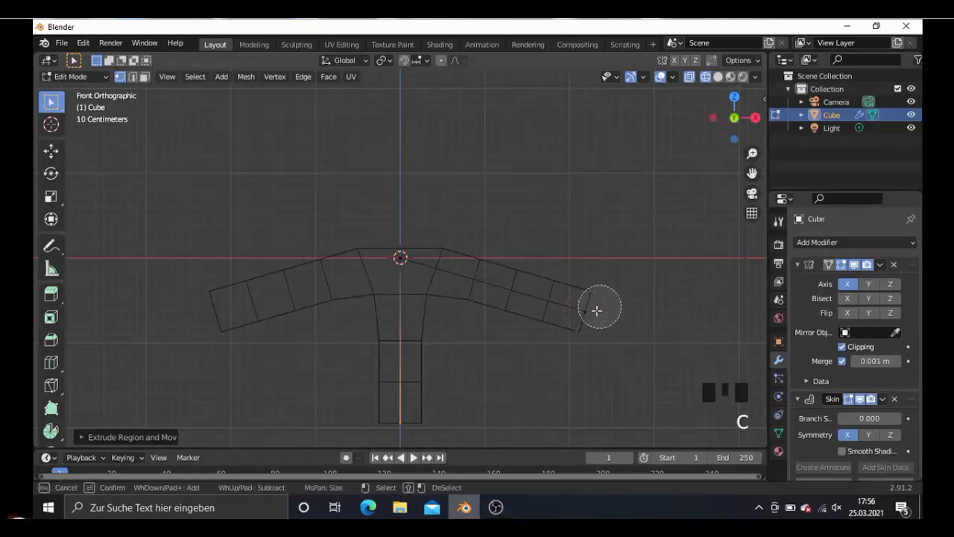
{"action": "left_click", "coordinate": [597, 310]}
{"action": "right_click", "coordinate": [507, 375]}
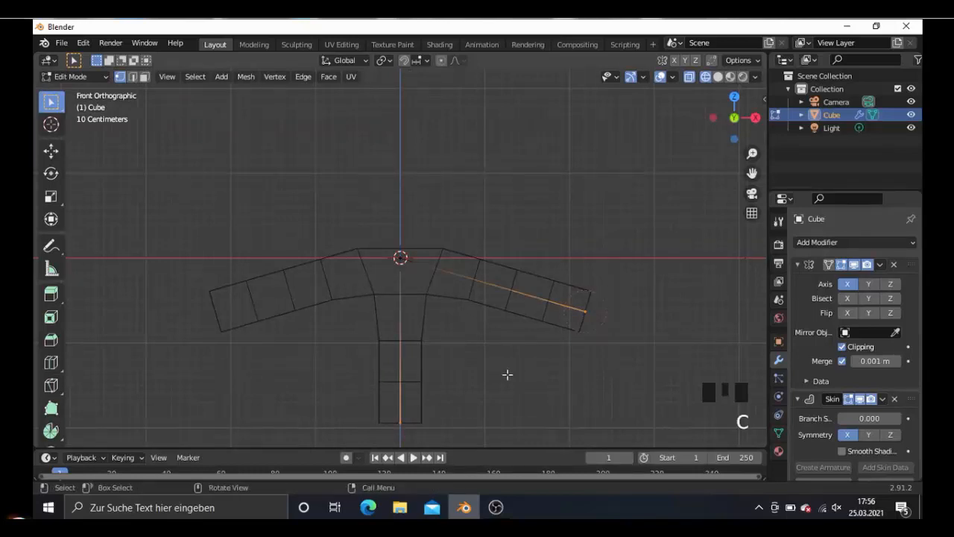
{"action": "key", "text": "c"}
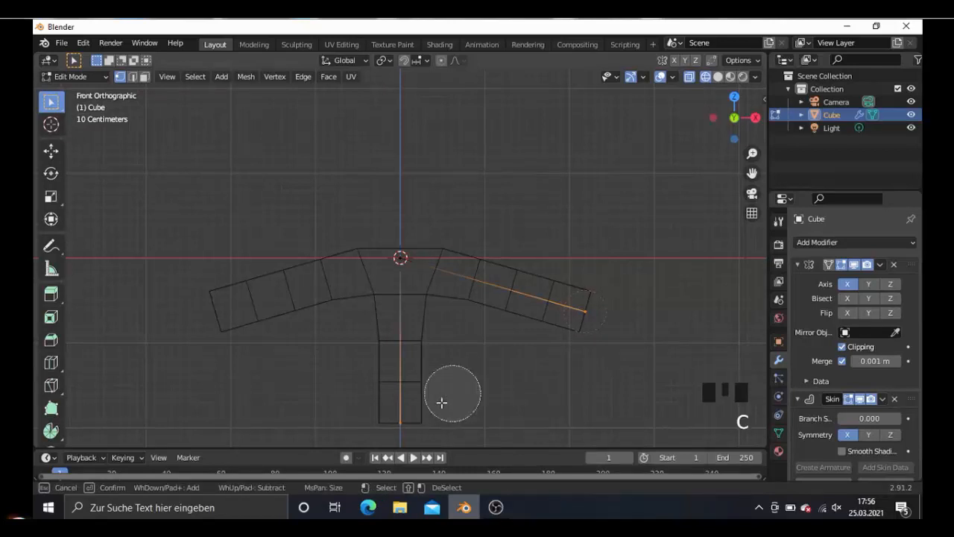
{"action": "middle_click", "coordinate": [409, 417]}
{"action": "right_click", "coordinate": [427, 408]}
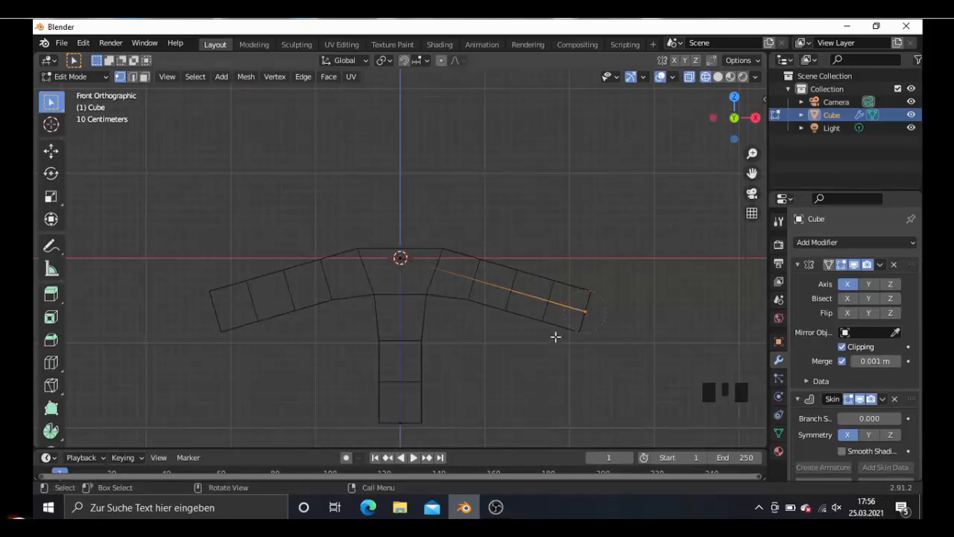
{"action": "key", "text": "g"}
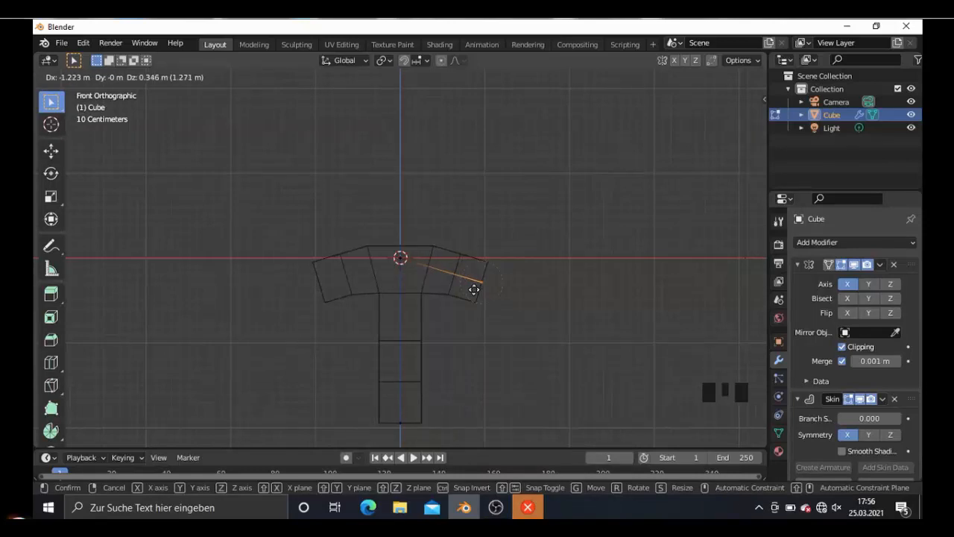
{"action": "left_click", "coordinate": [474, 289]}
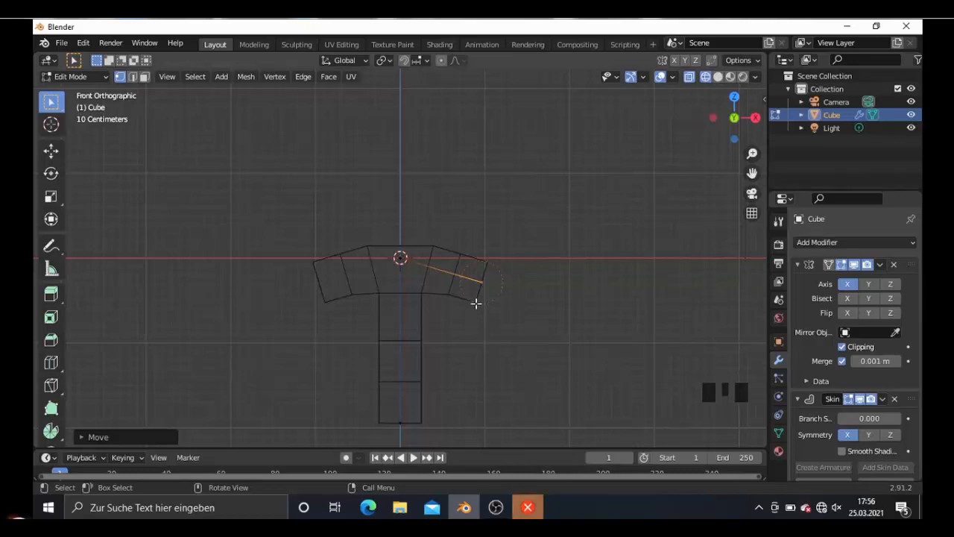
- Select the central vertex at the top of the torso and enlarge its skin radius by a factor of about 2.17
{"action": "middle_click_drag", "start_coordinate": [475, 303], "coordinate": [481, 248], "text": "shift"}
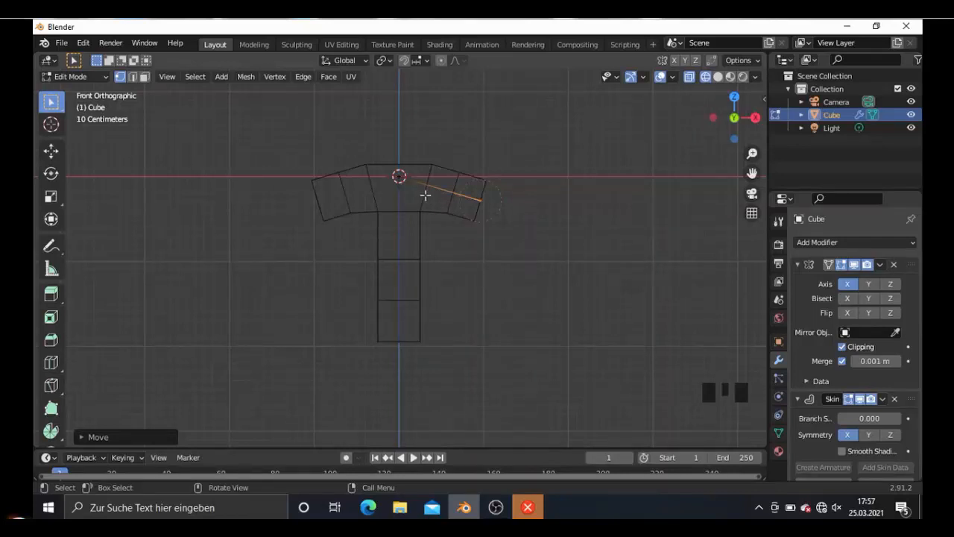
{"action": "left_click", "coordinate": [419, 162]}
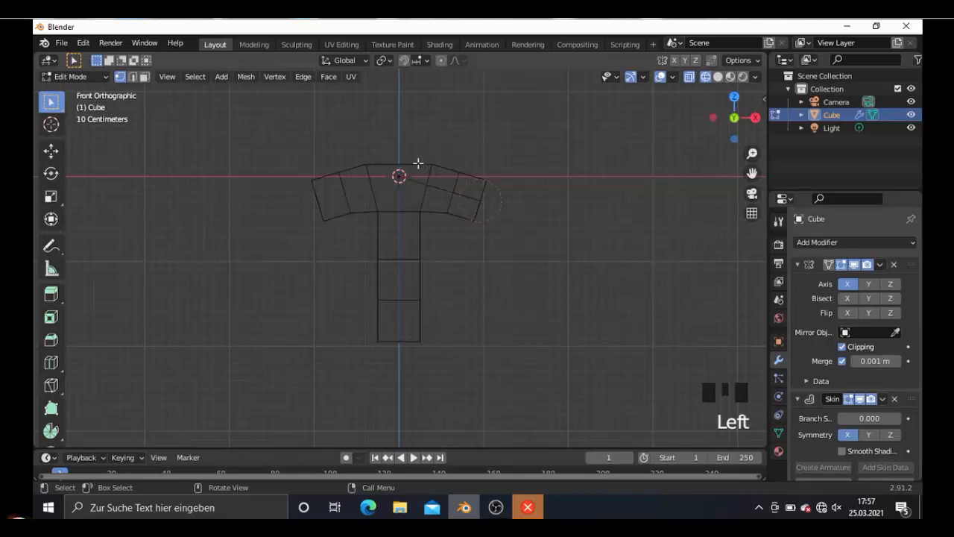
{"action": "key", "text": "c"}
{"action": "left_click", "coordinate": [399, 176]}
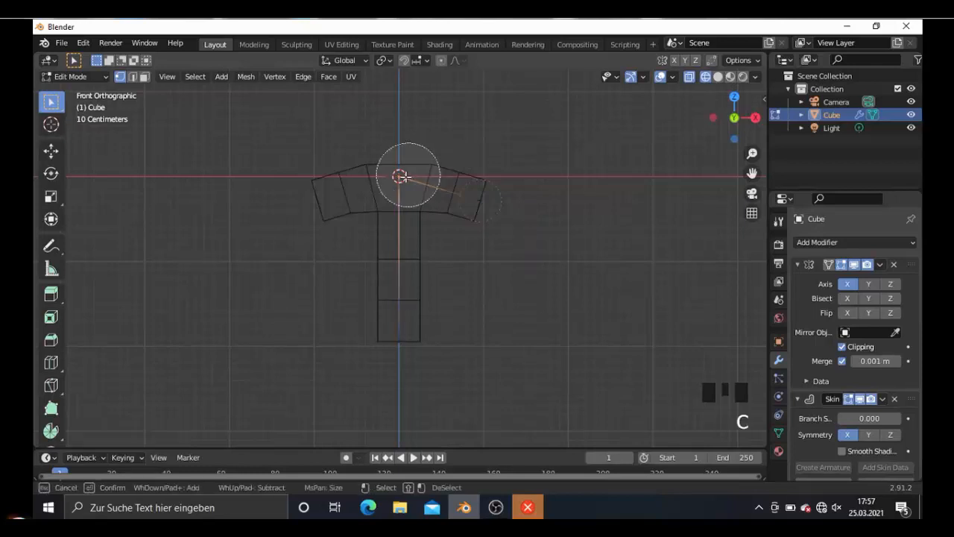
{"action": "right_click", "coordinate": [401, 176]}
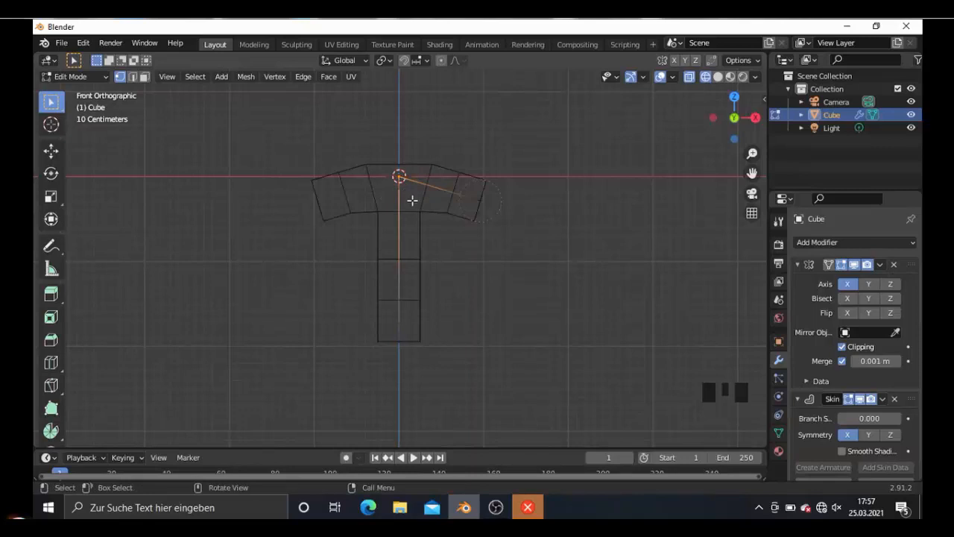
{"action": "key", "text": "ctrl+a"}
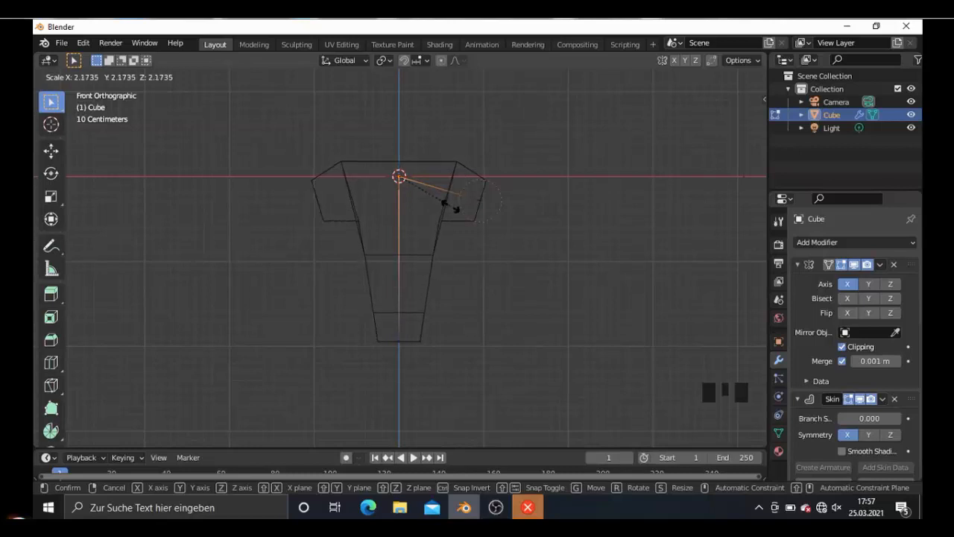
{"action": "left_click", "coordinate": [450, 208]}
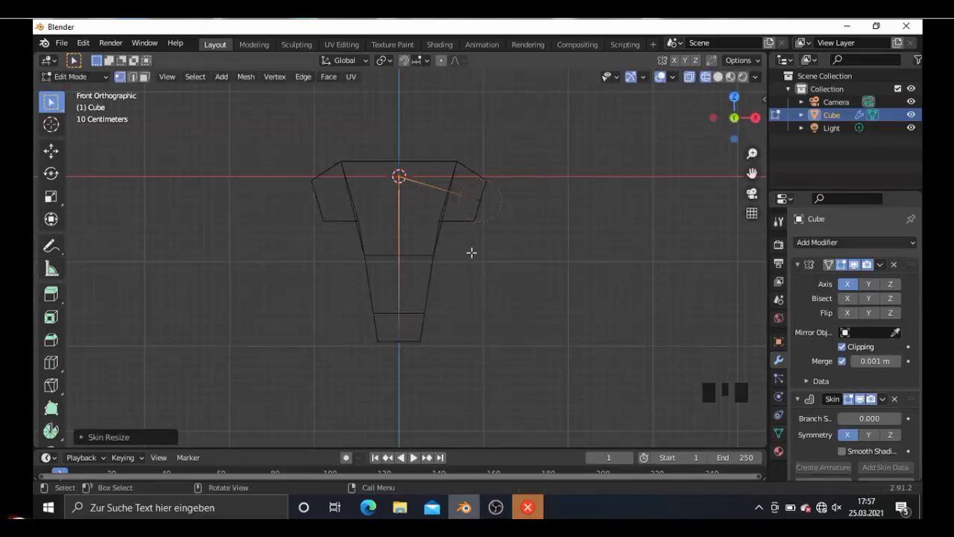
- Return to solid shading in front view and extrude the arm's end vertex about 1.02 m outward and down to lengthen the arm
{"action": "key", "text": "KP_3"}
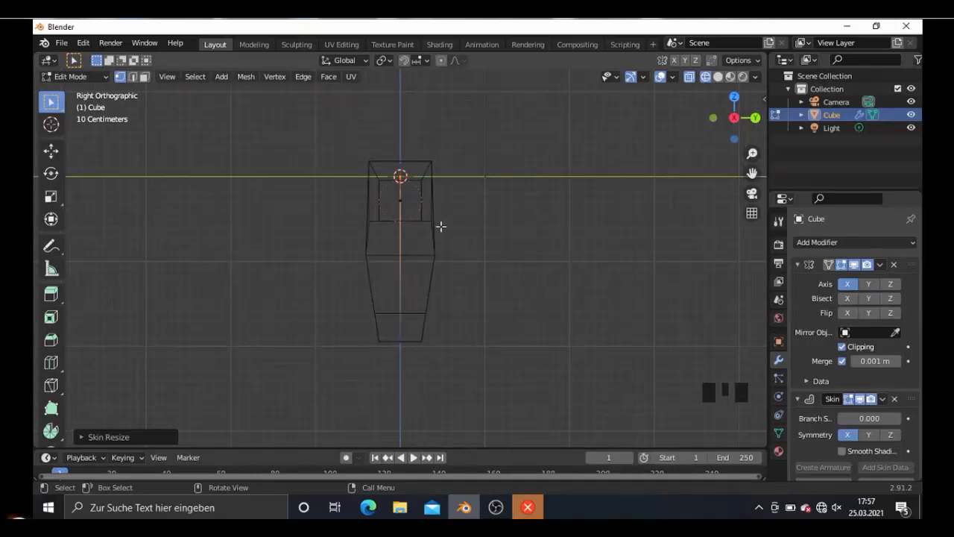
{"action": "middle_click_drag", "start_coordinate": [461, 246], "coordinate": [470, 274]}
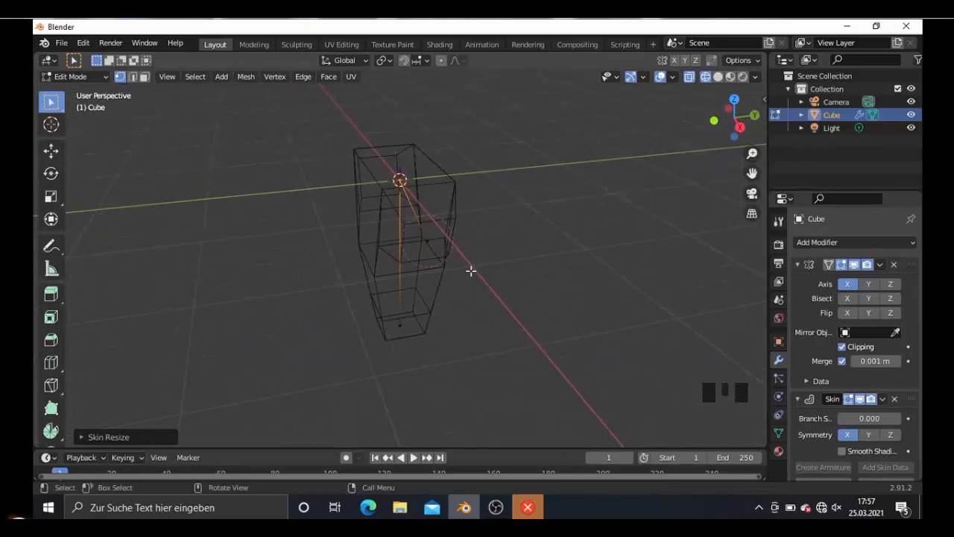
{"action": "key", "text": "KP_3"}
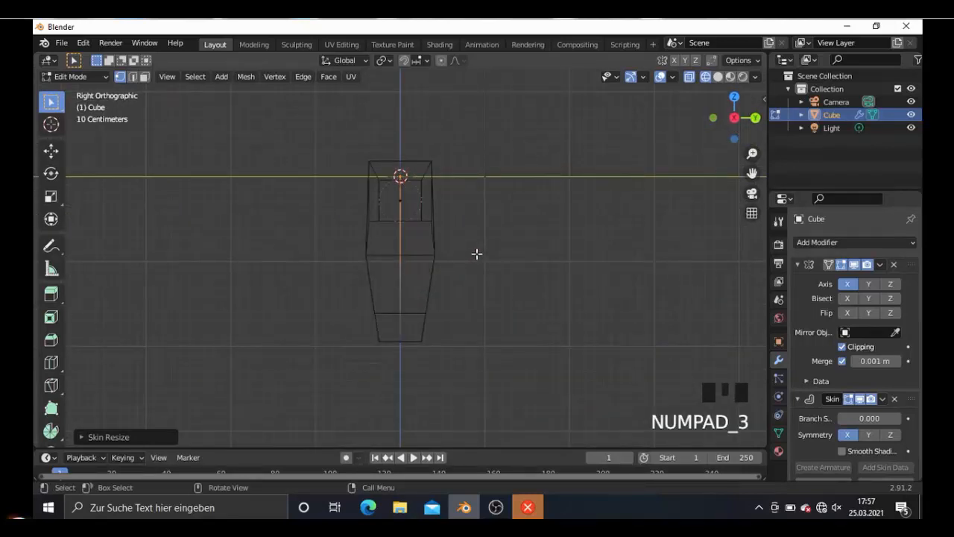
{"action": "key", "text": "KP_1"}
{"action": "key", "text": "shift+z"}
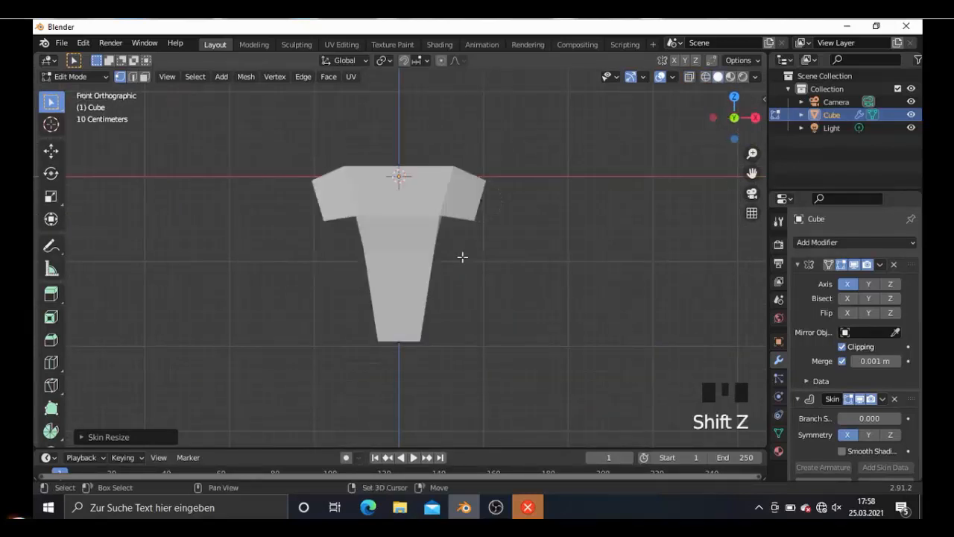
{"action": "left_click", "coordinate": [510, 214]}
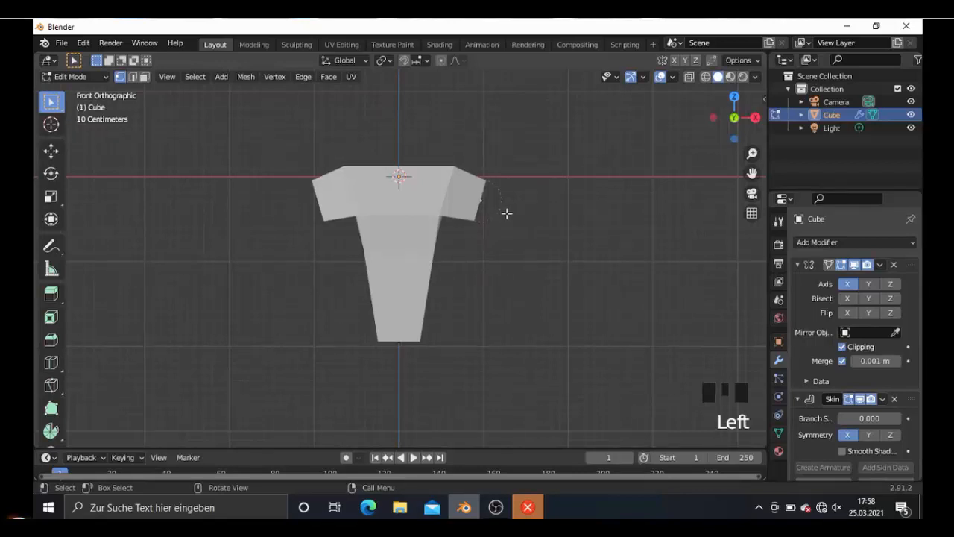
{"action": "key", "text": "c"}
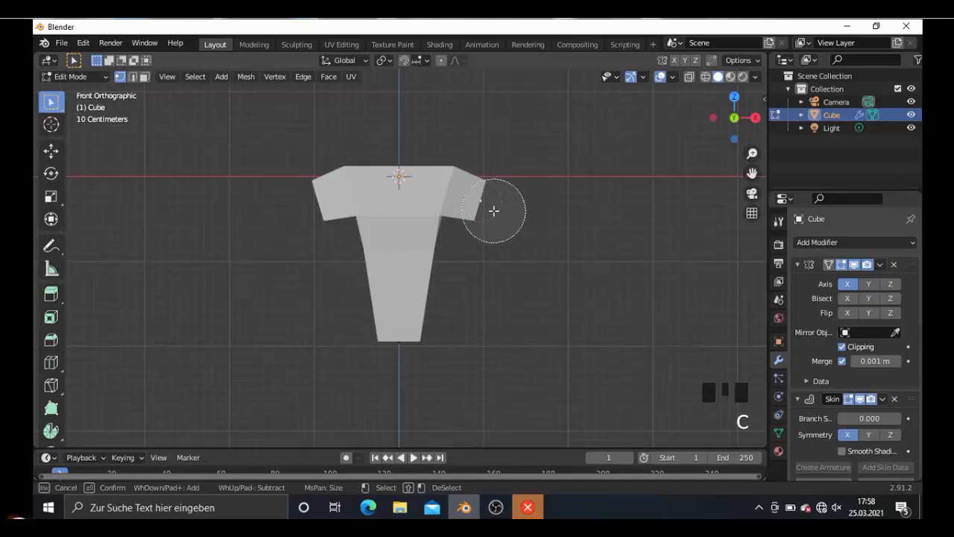
{"action": "key", "text": "Escape"}
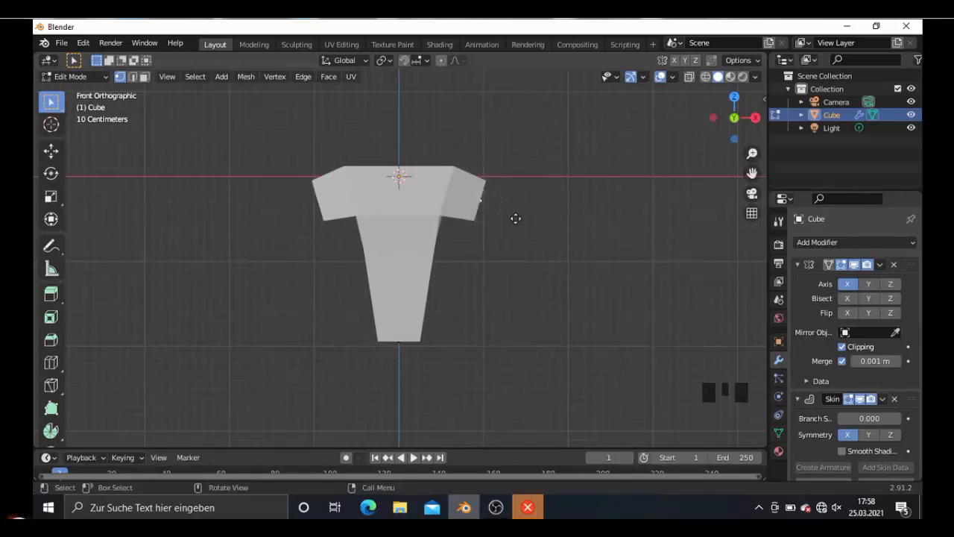
{"action": "key", "text": "e"}
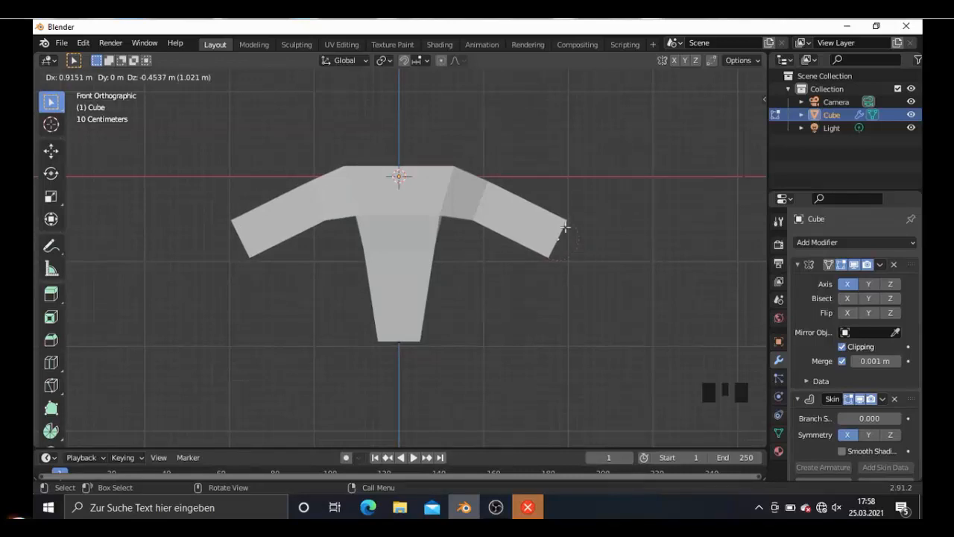
{"action": "left_click", "coordinate": [565, 224]}
- Move the arm's new end vertex about 0.15 m forward along negative Y in top view
{"action": "middle_click_drag", "start_coordinate": [554, 191], "coordinate": [486, 249]}
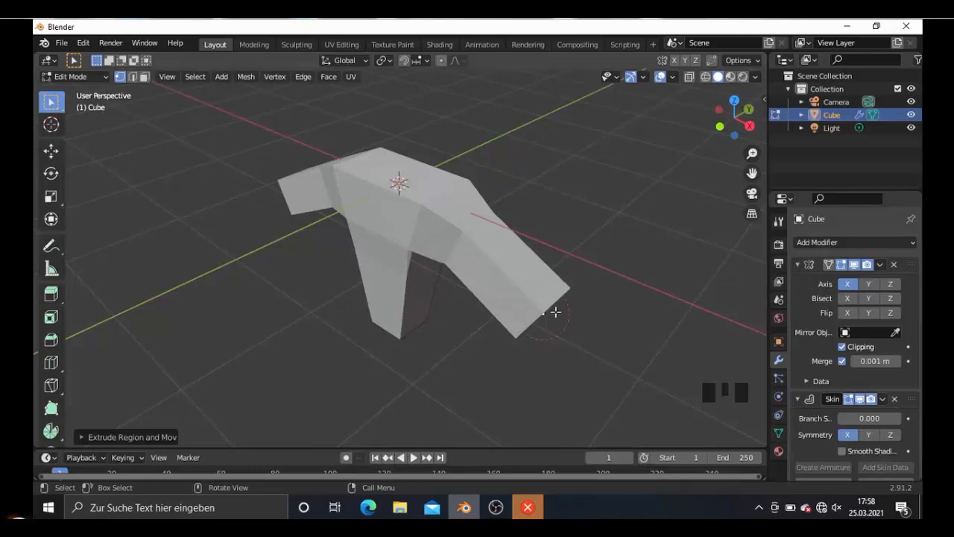
{"action": "key", "text": "KP_7"}
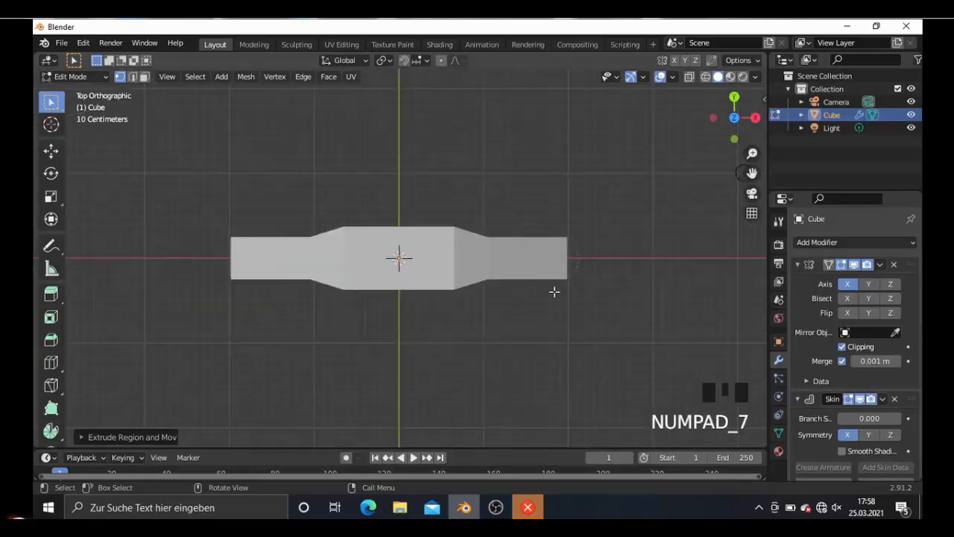
{"action": "key", "text": "g"}
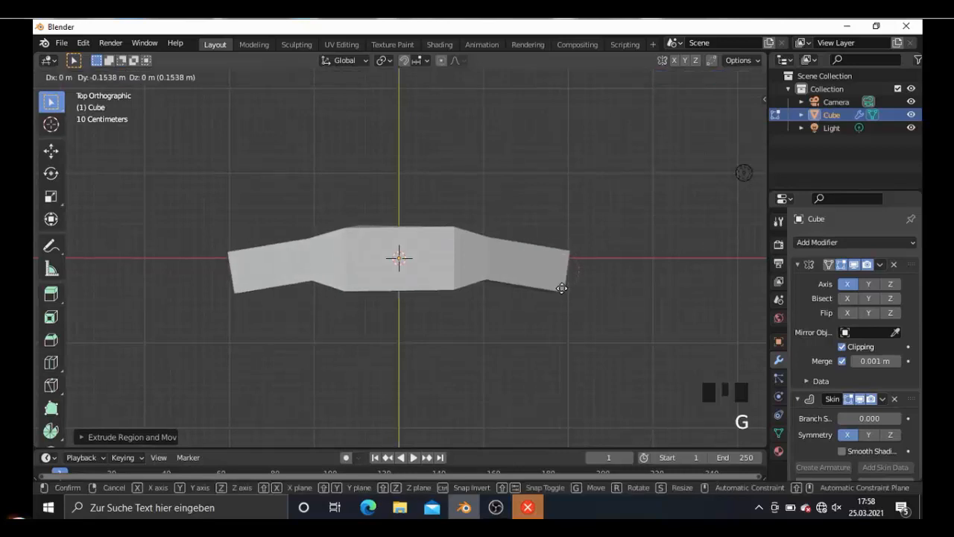
{"action": "left_click", "coordinate": [563, 287]}
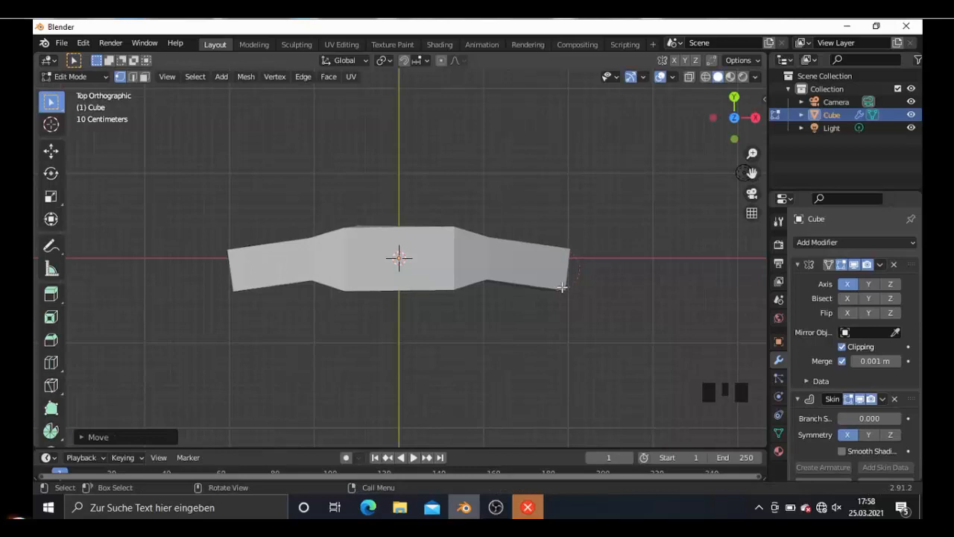
- In front view, extrude the arm's end vertex about 1.15 m outward and down to add another arm segment
{"action": "key", "text": "KP_1"}
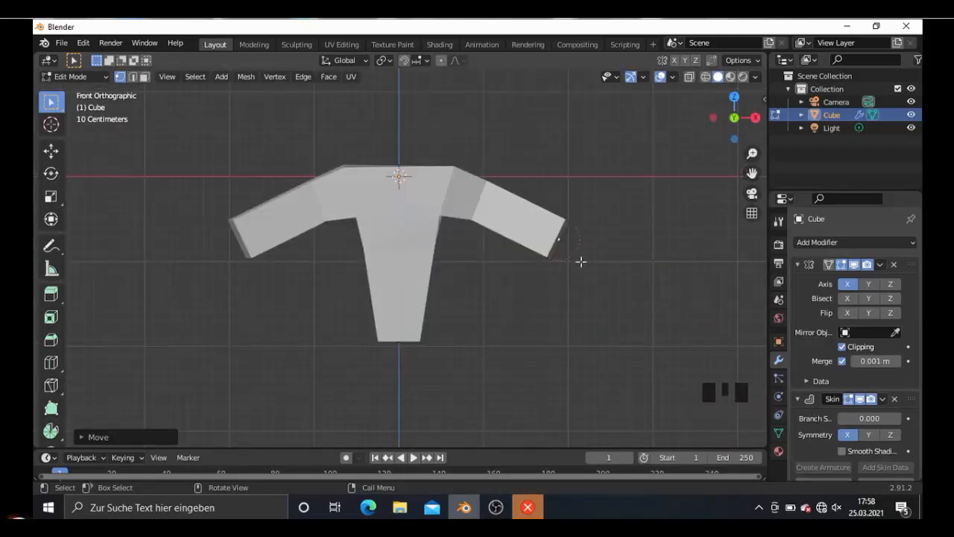
{"action": "key", "text": "e"}
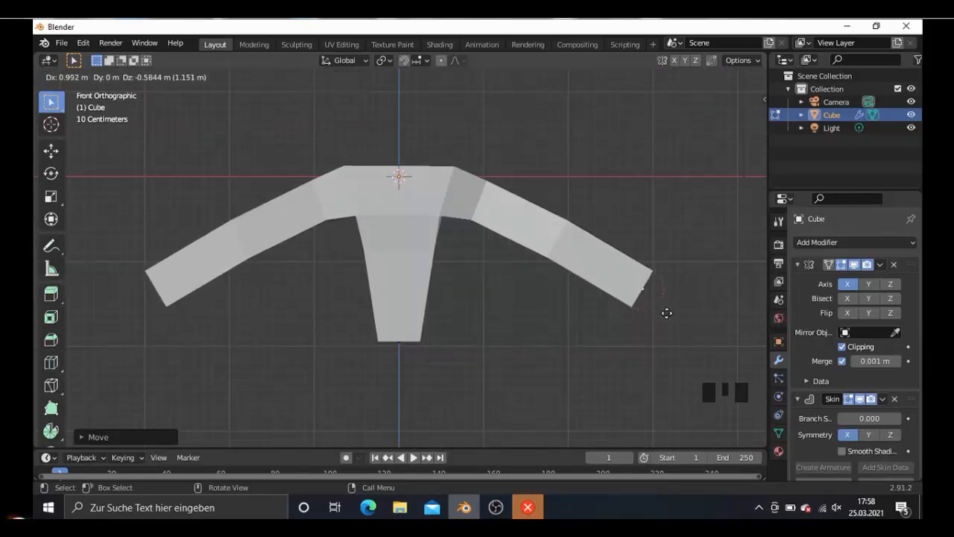
{"action": "left_click", "coordinate": [650, 305]}
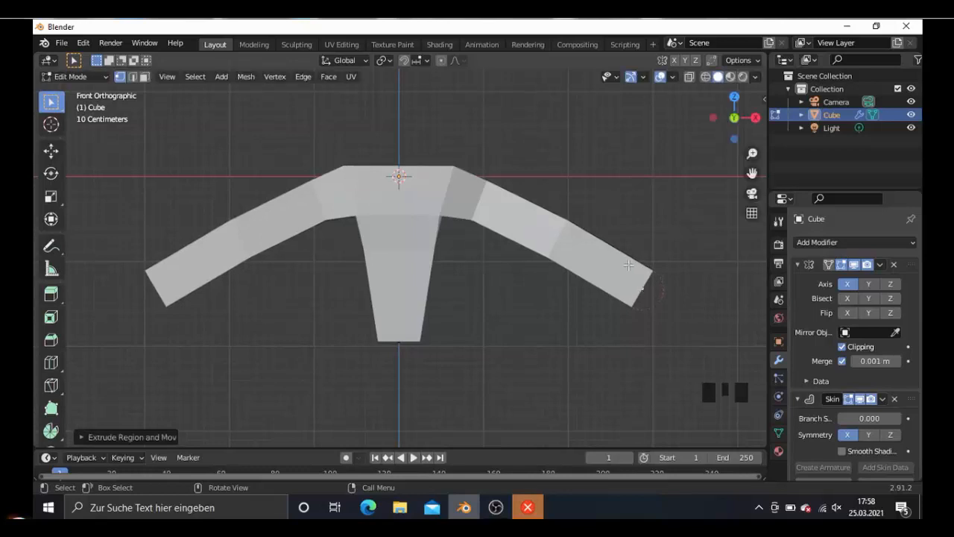
- Move the arm's new end vertex about 0.27 m forward along negative Y in top view and check the bend from the side
{"action": "key", "text": "KP_7"}
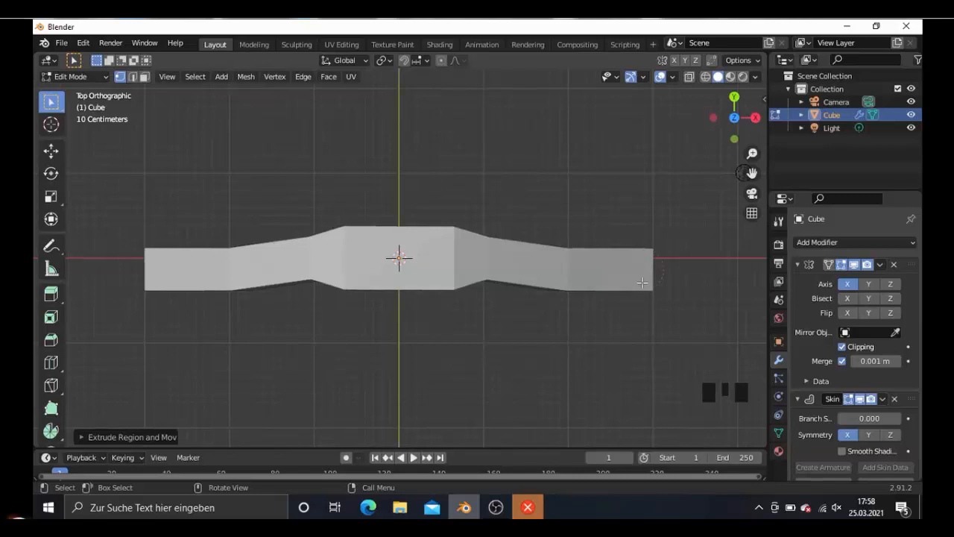
{"action": "key", "text": "g"}
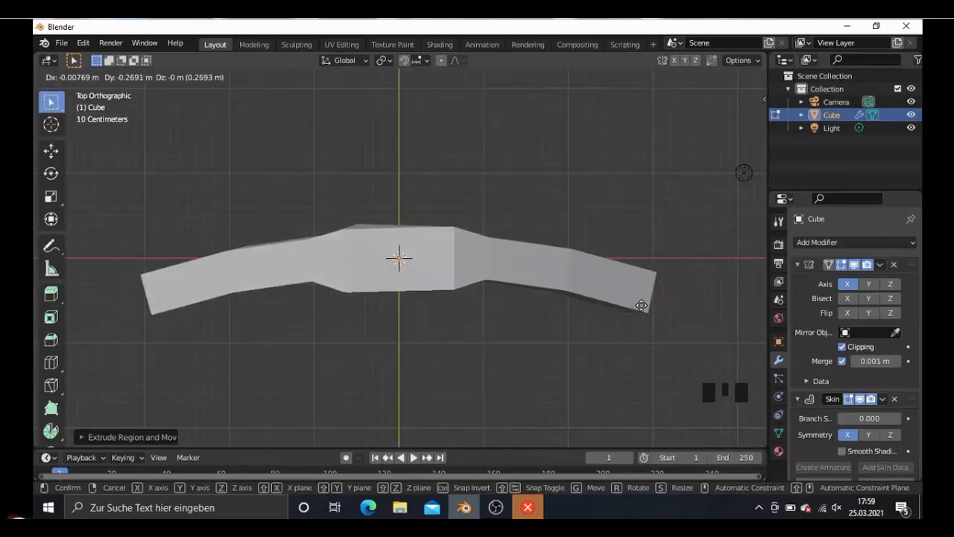
{"action": "left_click", "coordinate": [641, 306]}
{"action": "key", "text": "KP_3"}
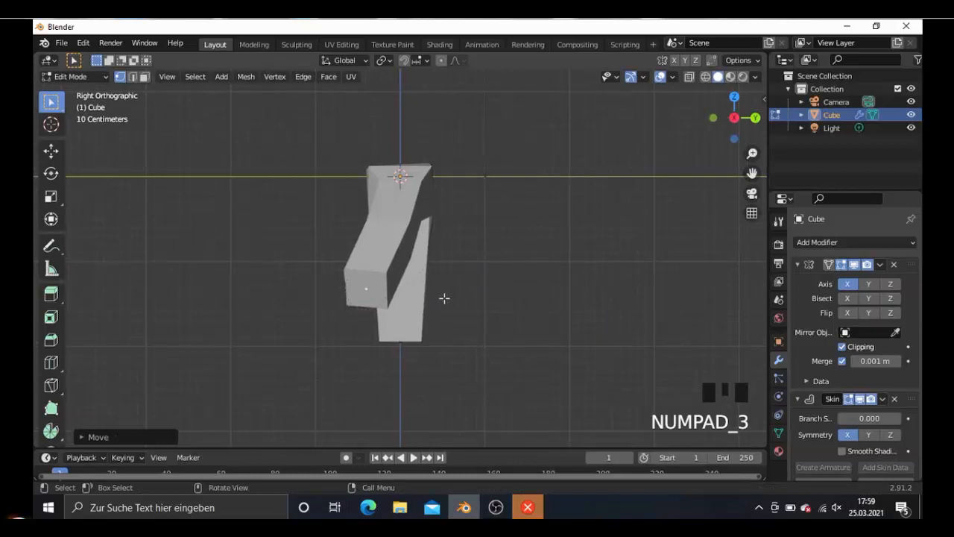
{"action": "key", "text": "KP_1"}
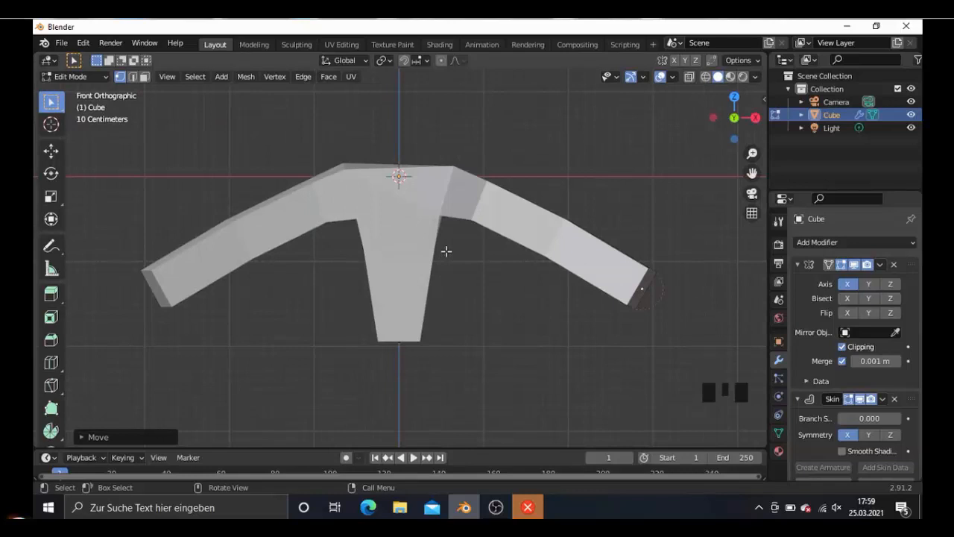
{"action": "scroll", "coordinate": [446, 251], "scroll_direction": "down", "scroll_amount": 1}
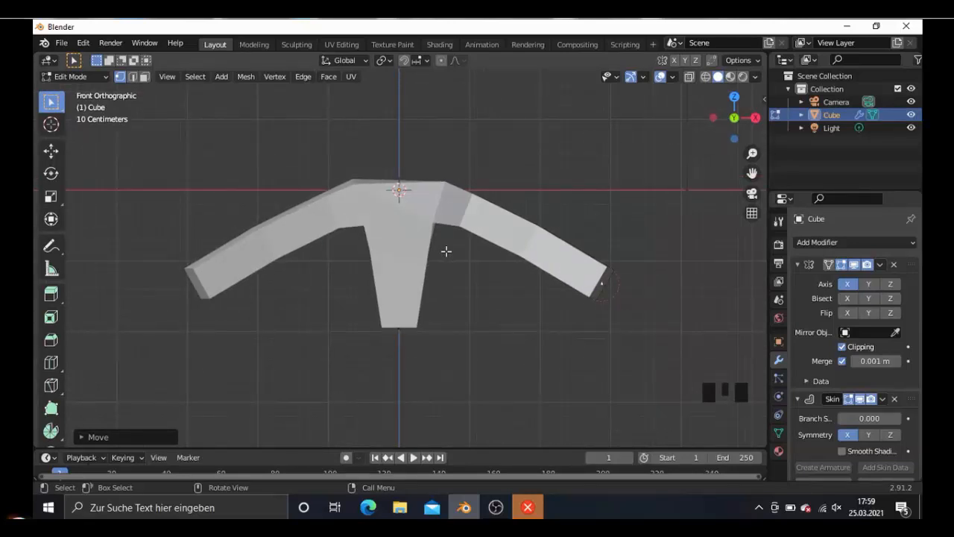
- Add one centred loop cut to the torso's vertical edge and try enlarging the skin radius there uniformly
{"action": "key", "text": "ctrl+r"}
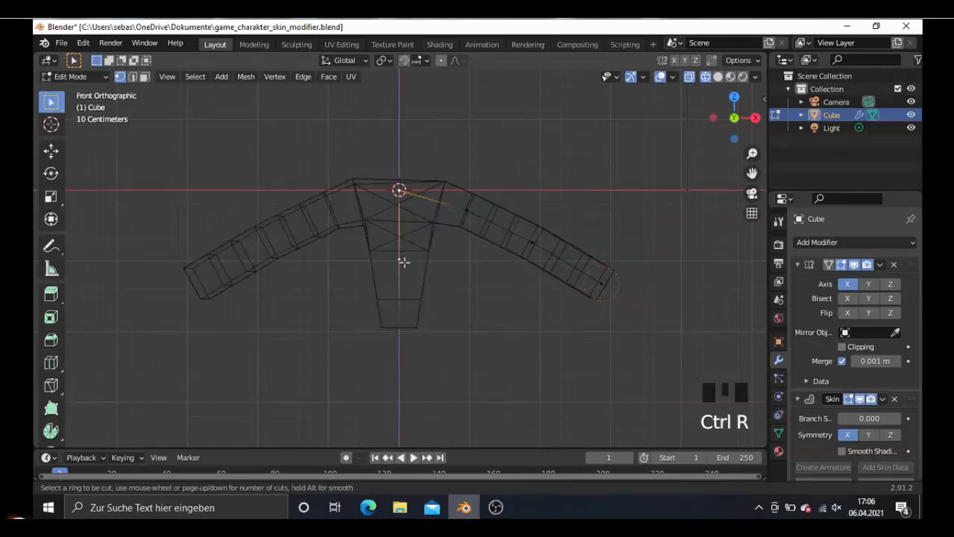
{"action": "left_click", "coordinate": [403, 262]}
{"action": "right_click", "coordinate": [404, 261]}
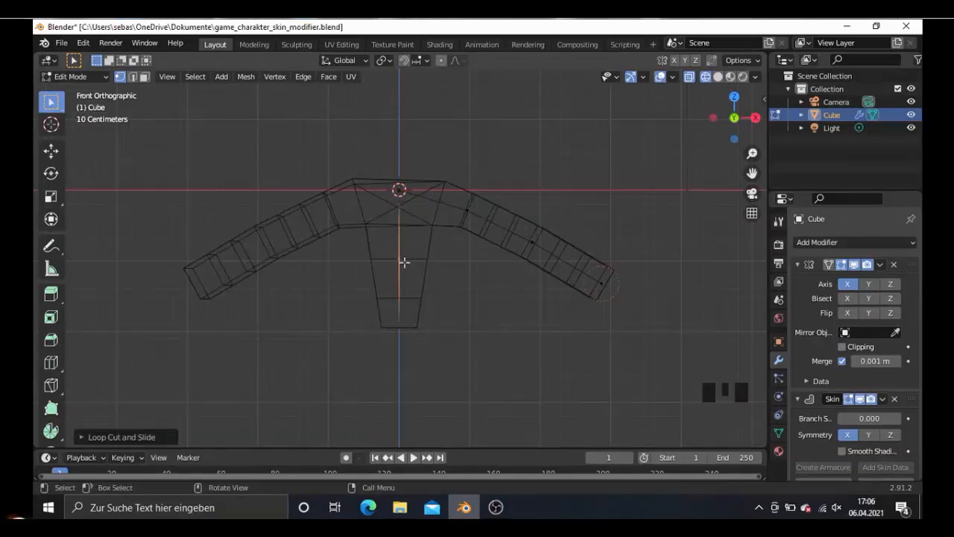
{"action": "key", "text": "ctrl+a"}
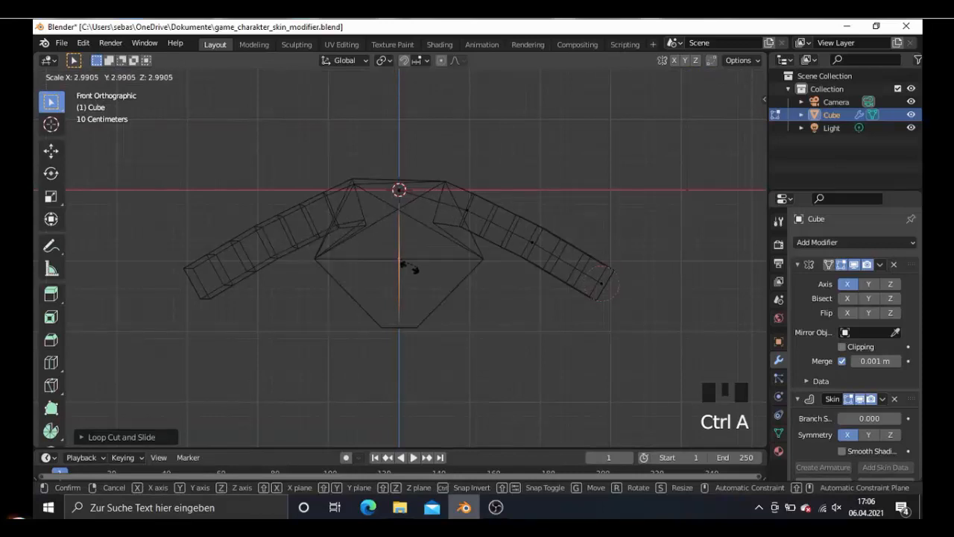
{"action": "right_click", "coordinate": [407, 267]}
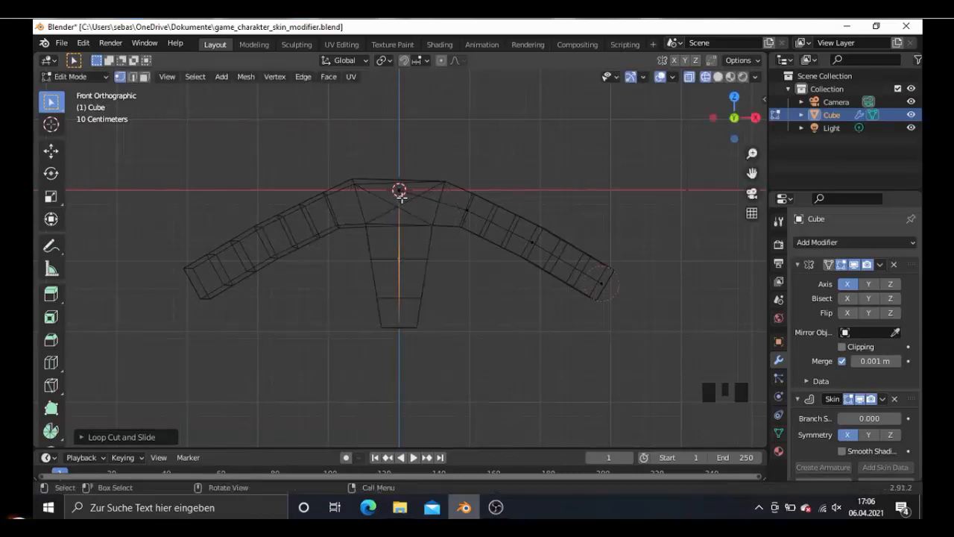
- Extrude the torso's top central vertex and, with the Mirror modifier's Clipping enabled, raise the new vertex about 0.47 m along the centre line
{"action": "left_click", "coordinate": [401, 195]}
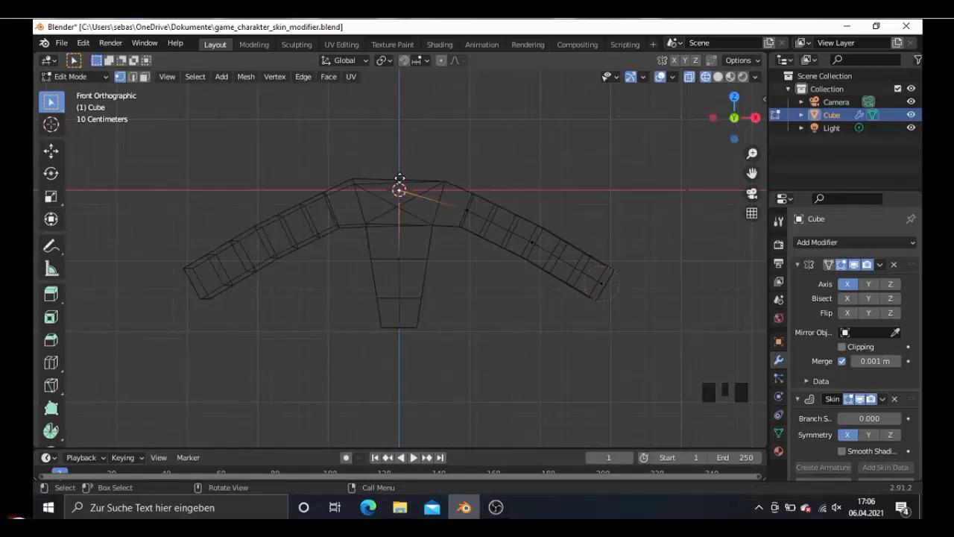
{"action": "key", "text": "e"}
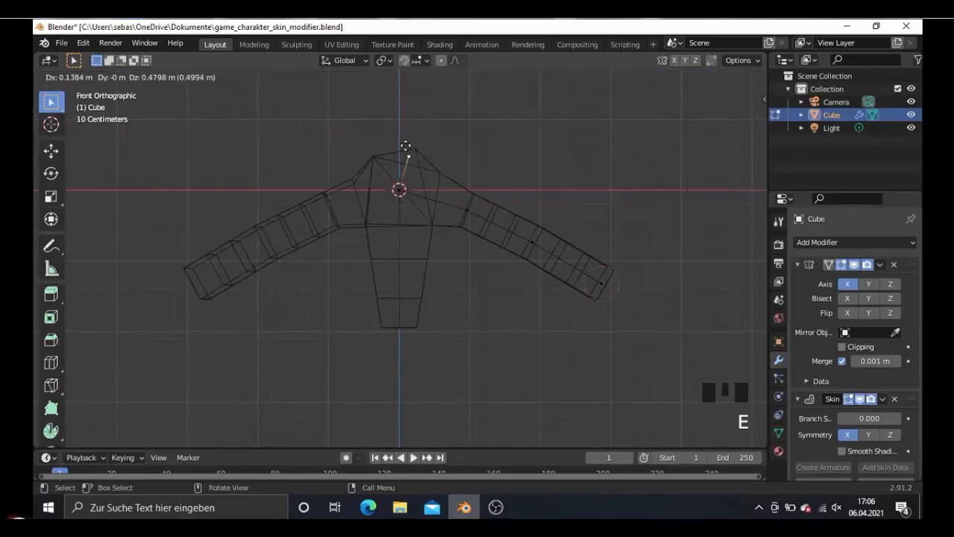
{"action": "right_click", "coordinate": [406, 145]}
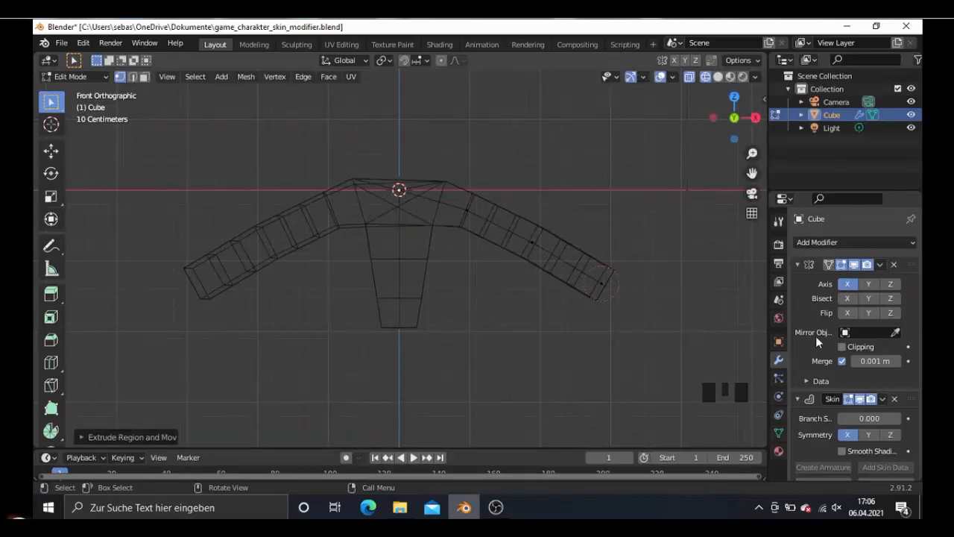
{"action": "left_click", "coordinate": [843, 346]}
{"action": "key", "text": "g"}
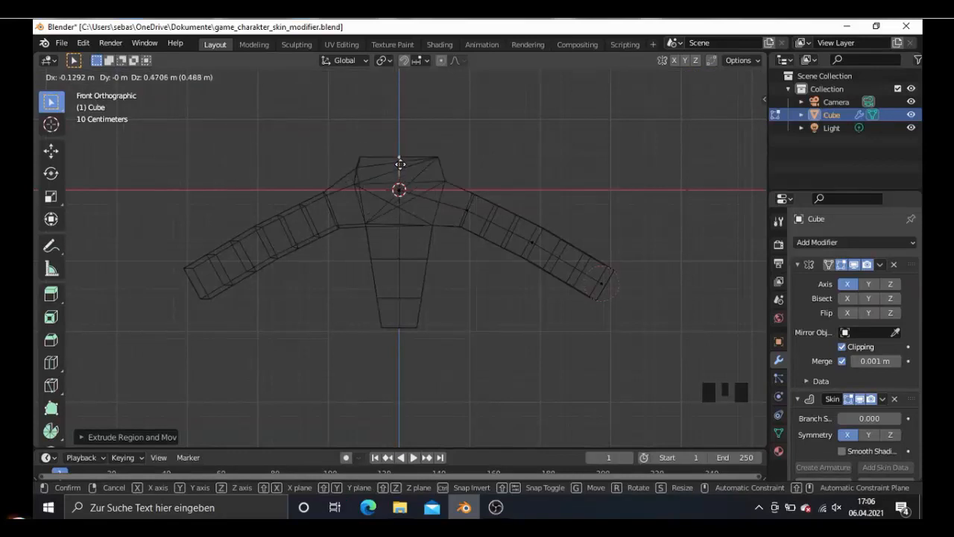
{"action": "left_click", "coordinate": [399, 164]}
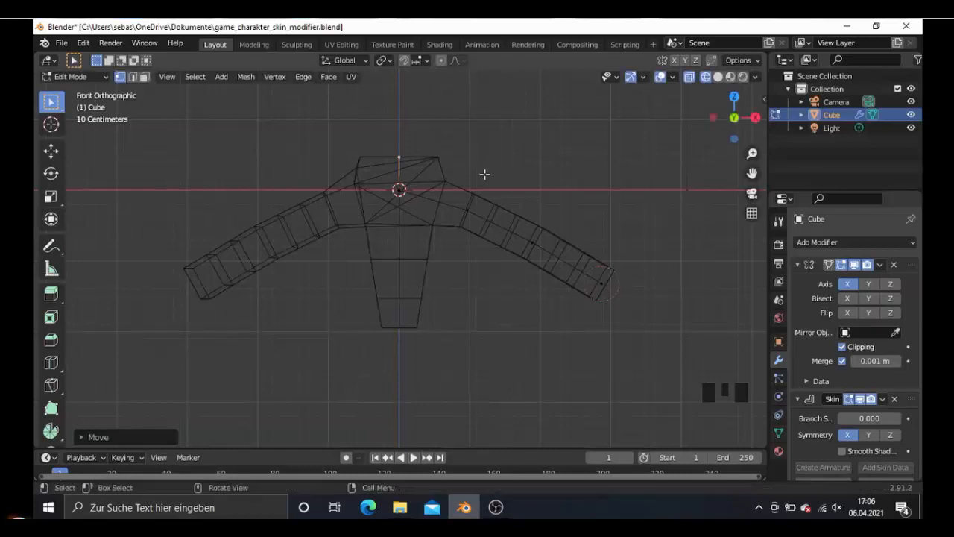
- Shrink the skin radius of the new neck vertex to a narrow tip and lower it about 0.2 m
{"action": "key", "text": "ctrl+a"}
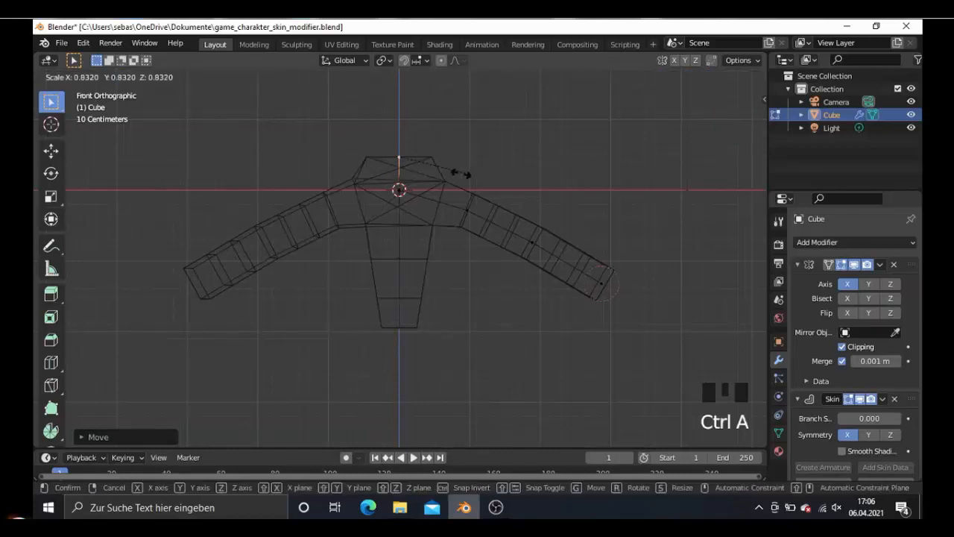
{"action": "left_click", "coordinate": [413, 170]}
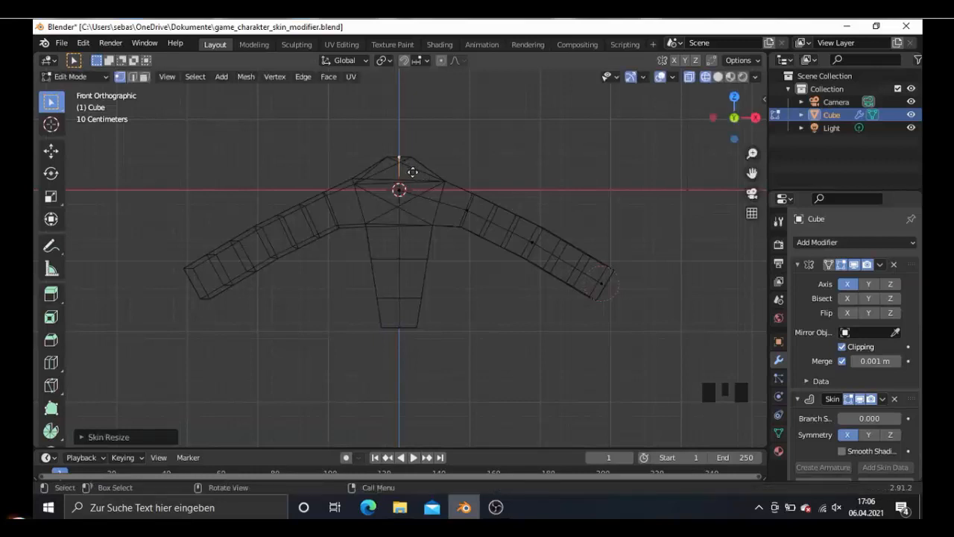
{"action": "key", "text": "g"}
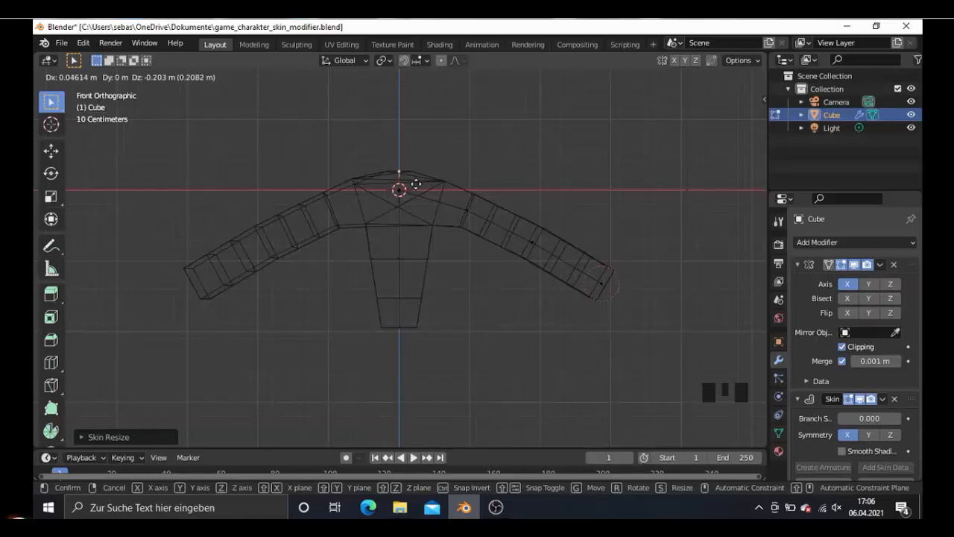
{"action": "key", "text": "Escape"}
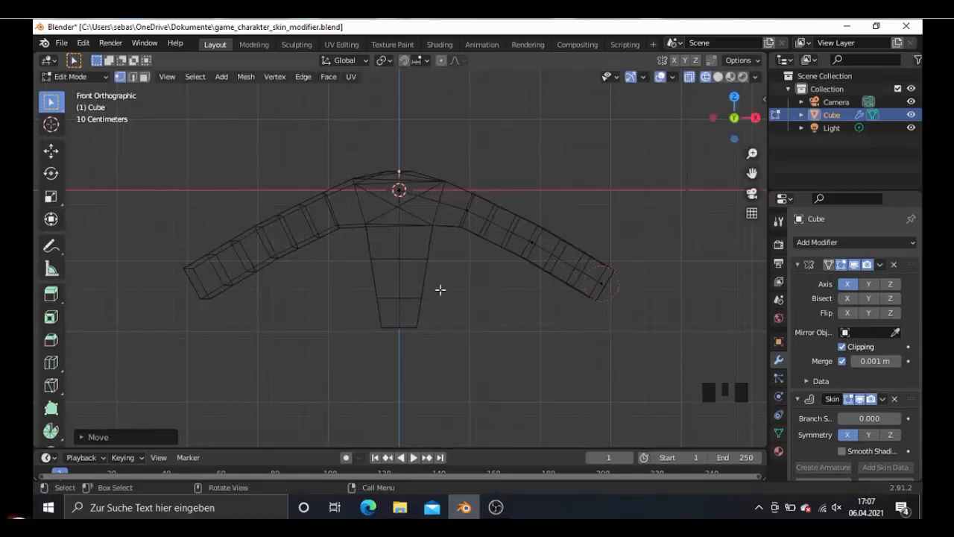
- Select the torso's middle vertex and widen its skin along X by a factor of about 1.36, then check it from the side
{"action": "right_click", "coordinate": [400, 264]}
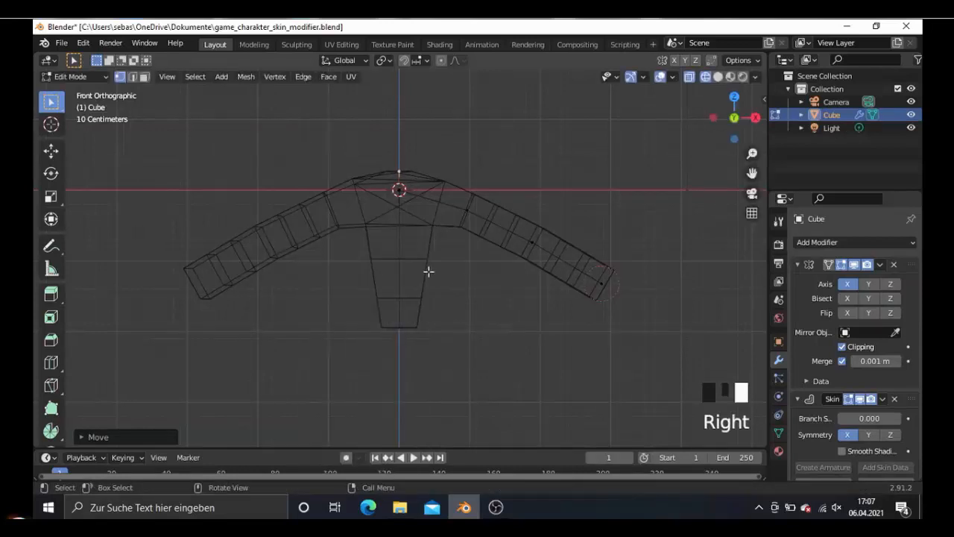
{"action": "left_click", "coordinate": [408, 263]}
{"action": "left_click", "coordinate": [400, 261]}
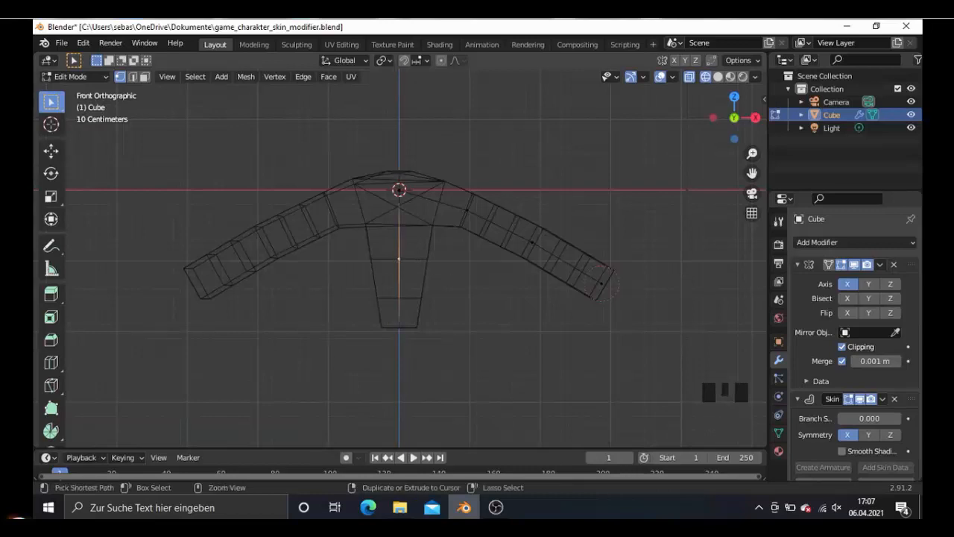
{"action": "key", "text": "ctrl+a"}
{"action": "key", "text": "x"}
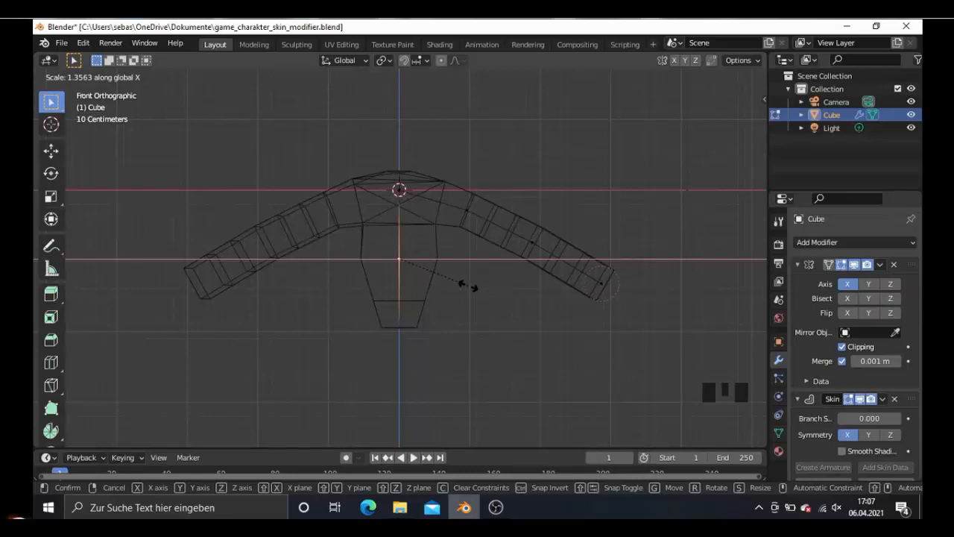
{"action": "left_click", "coordinate": [465, 291]}
{"action": "middle_click_drag", "start_coordinate": [462, 298], "coordinate": [368, 301]}
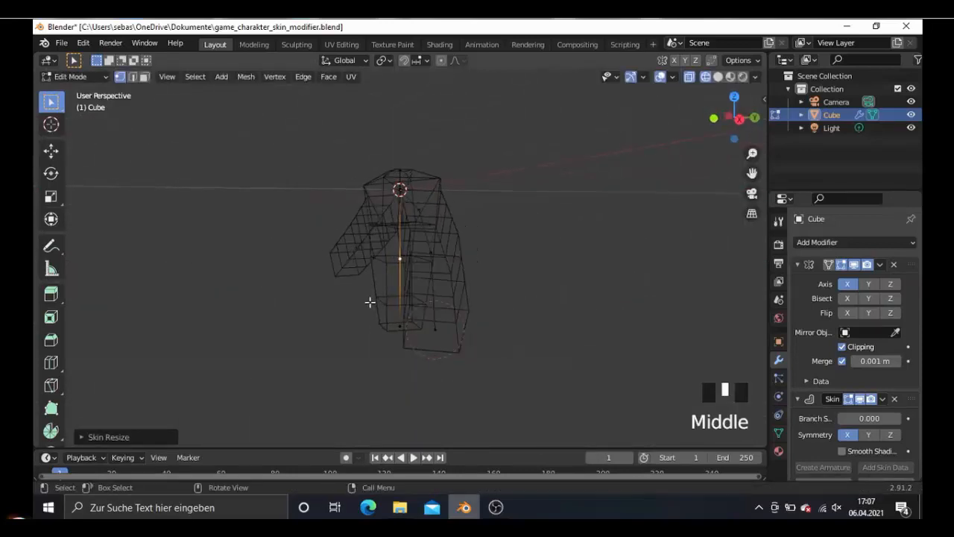
{"action": "middle_click", "coordinate": [368, 301]}
{"action": "key", "text": "KP_3"}
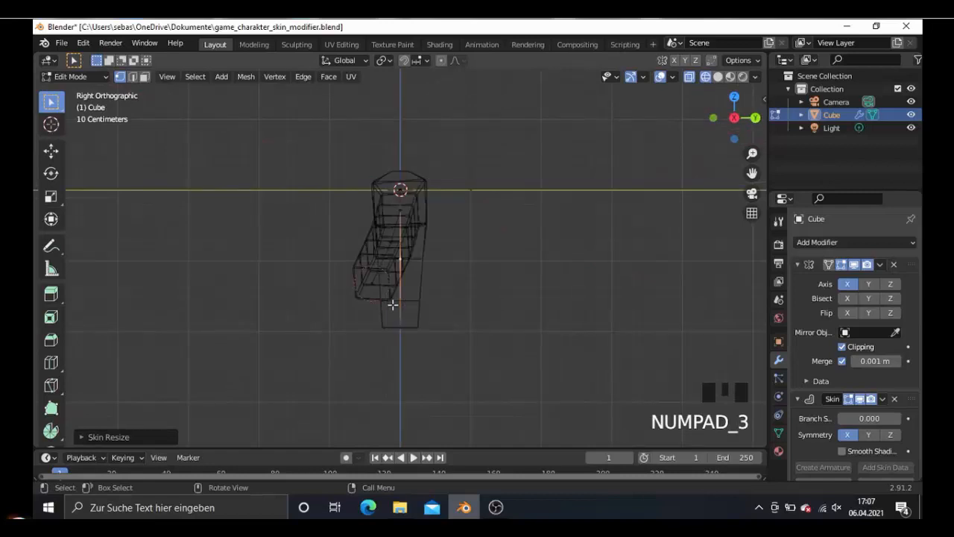
{"action": "key", "text": "KP_1"}
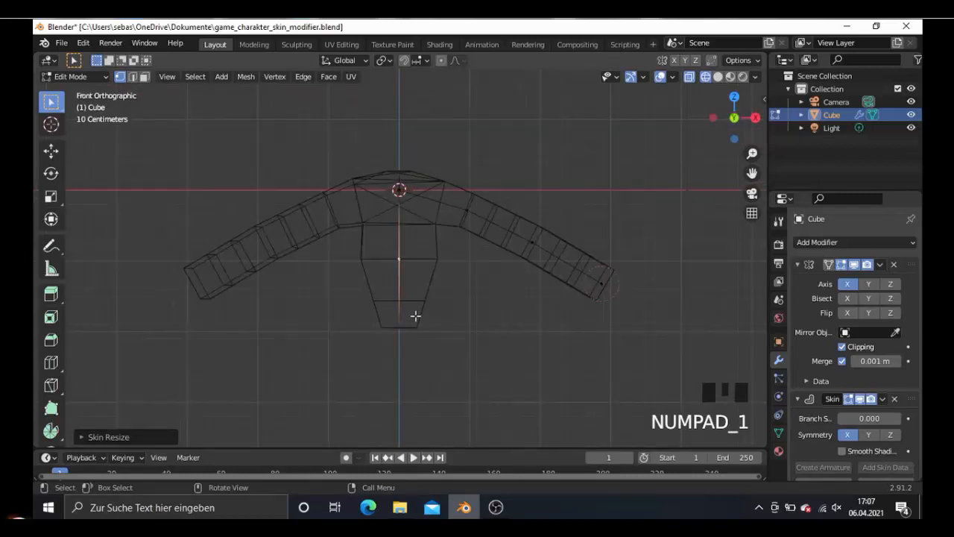
- Select the central vertex between the shoulders and widen its skin along X by a factor of about 1.6
{"action": "left_click", "coordinate": [402, 193]}
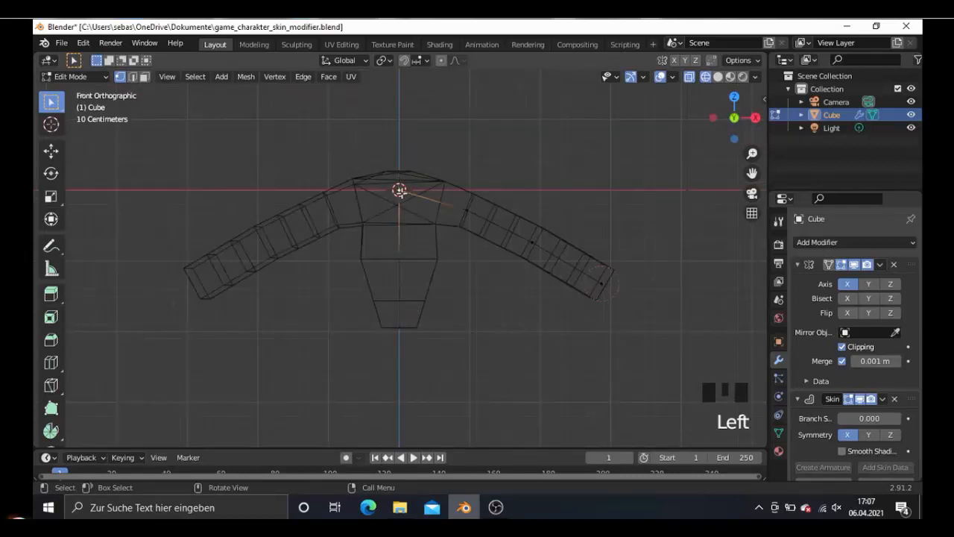
{"action": "key", "text": "ctrl+a"}
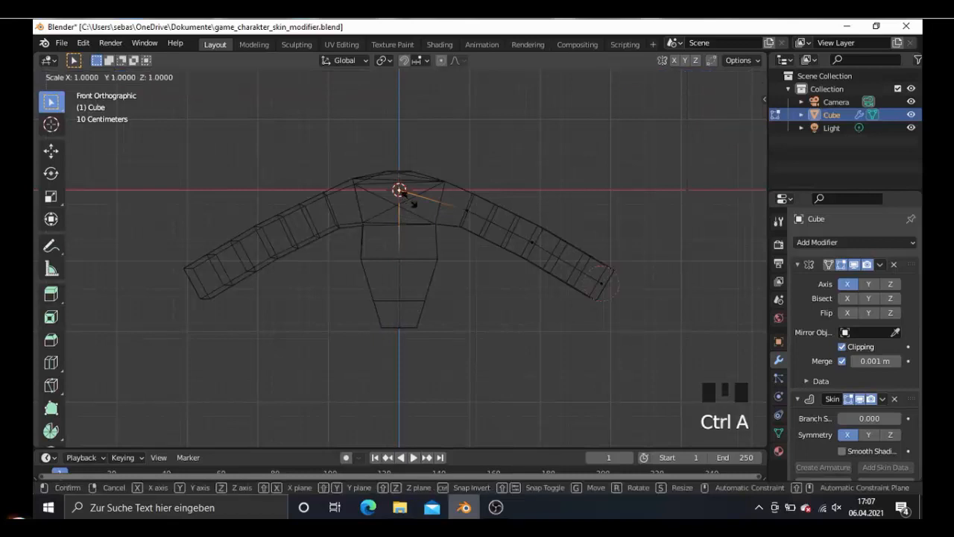
{"action": "key", "text": "x"}
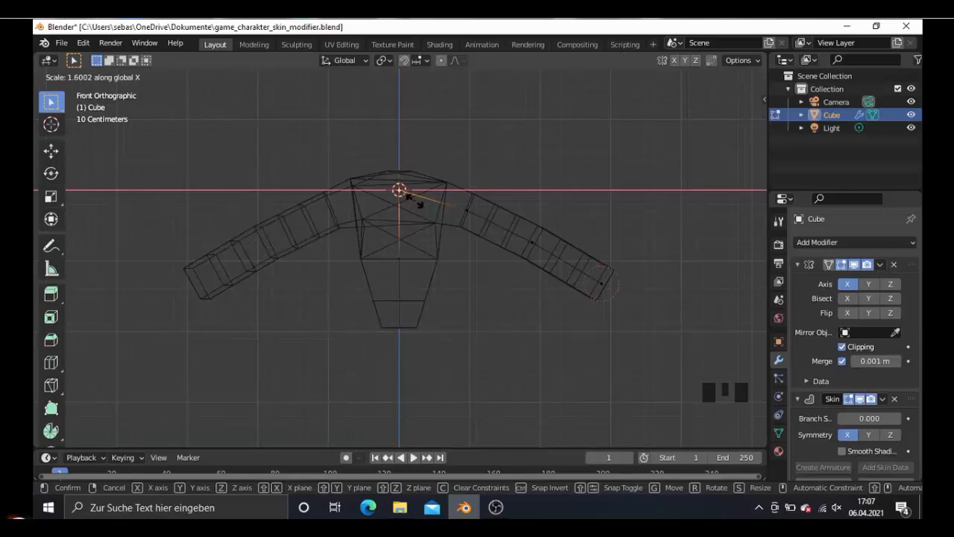
{"action": "left_click", "coordinate": [455, 310]}
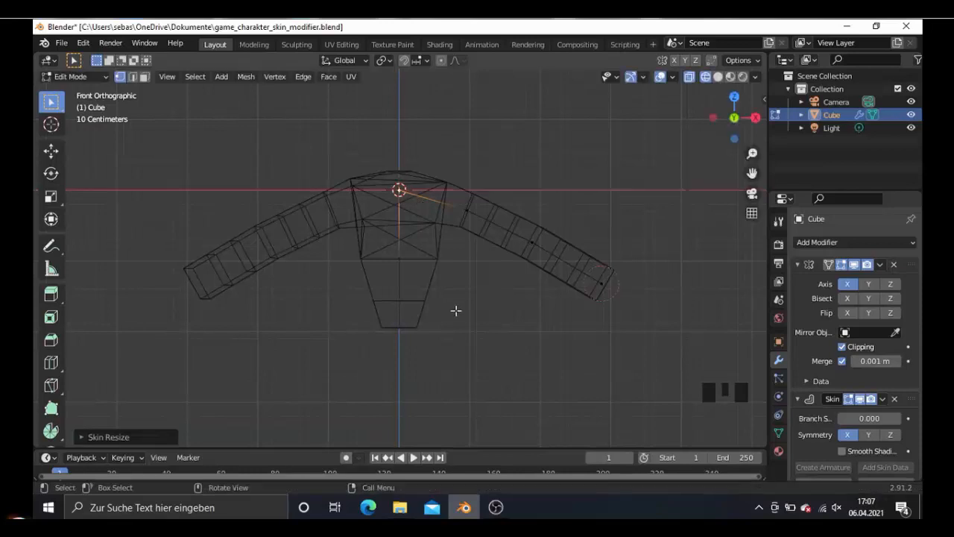
- Select the torso's bottom vertex and widen its skin along X by a factor of about 1.8
{"action": "left_click", "coordinate": [403, 329]}
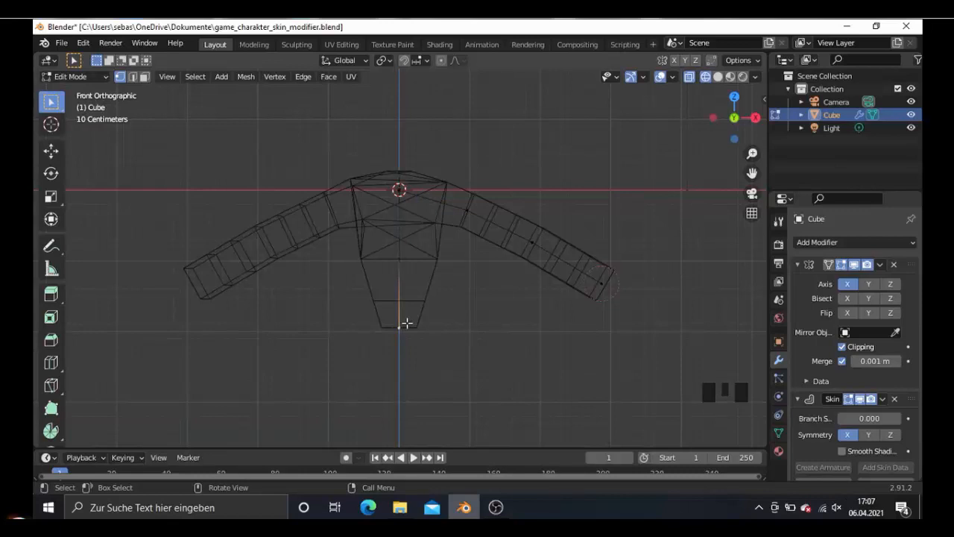
{"action": "key", "text": "ctrl+a"}
{"action": "key", "text": "x"}
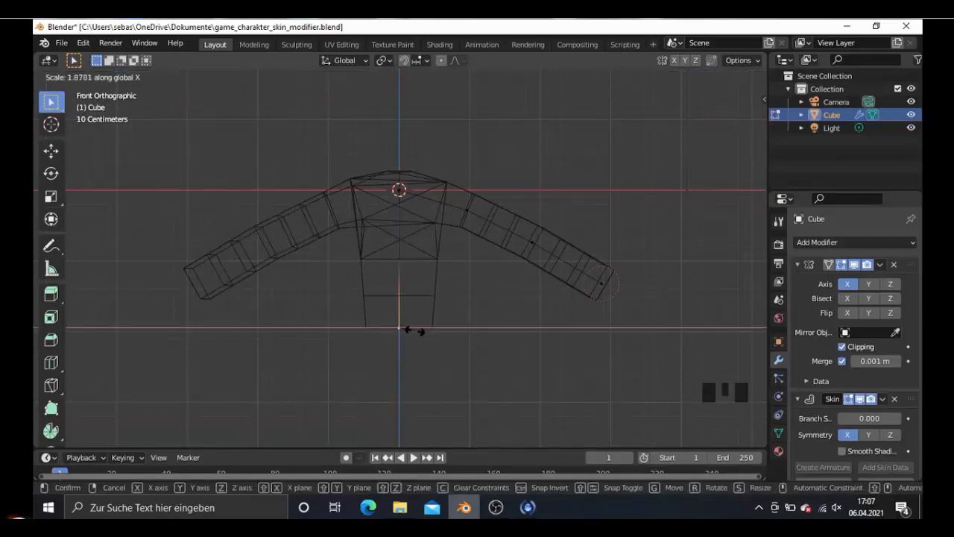
{"action": "left_click", "coordinate": [411, 330]}
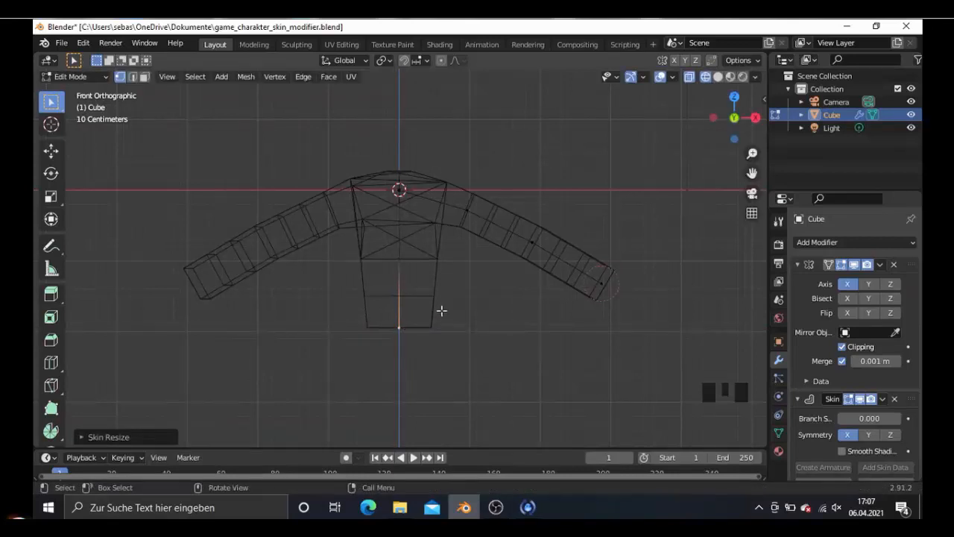
{"action": "scroll", "coordinate": [442, 311], "scroll_direction": "down", "scroll_amount": 3}
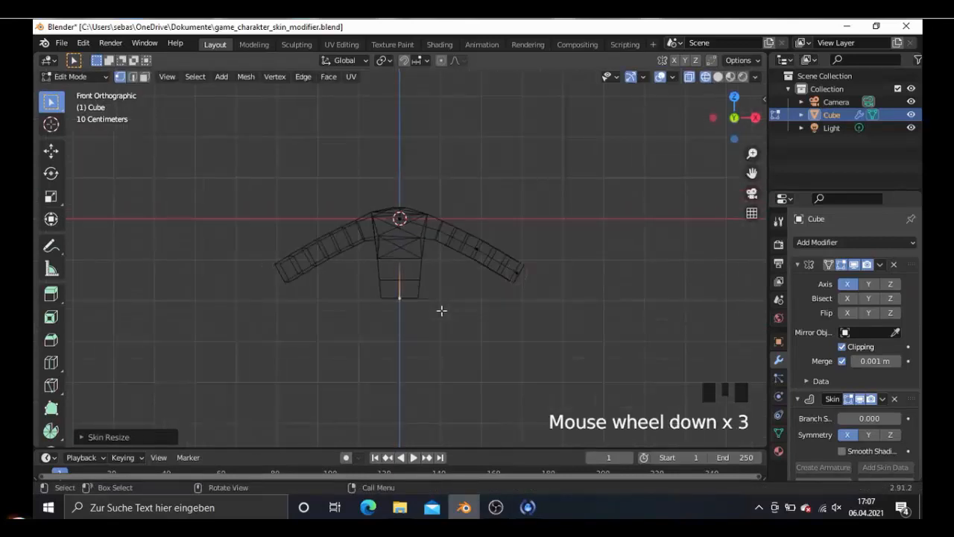
- Shrink the skin of the arm's middle vertex to about 0.74 and of its end vertex to about 0.72
{"action": "scroll", "coordinate": [442, 310], "scroll_direction": "up", "scroll_amount": 3}
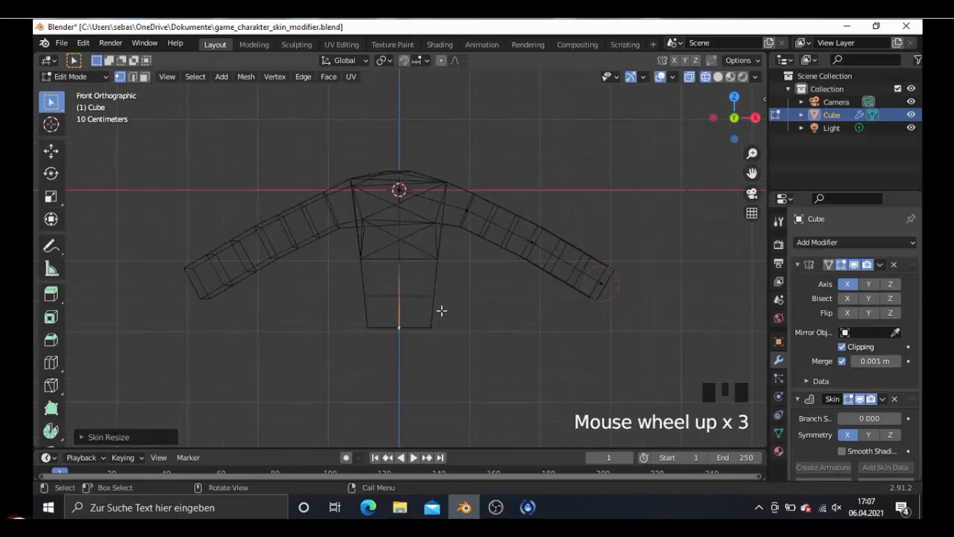
{"action": "left_click", "coordinate": [528, 243]}
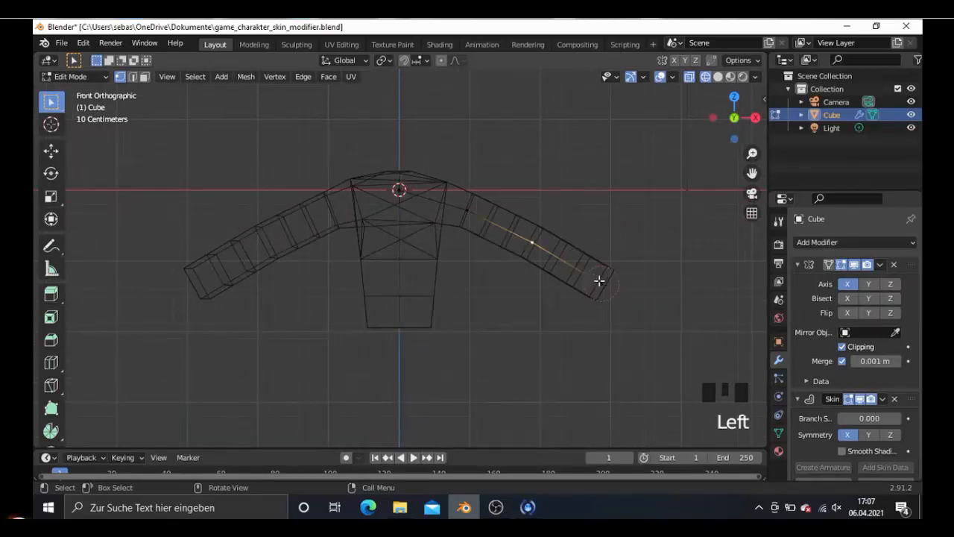
{"action": "key", "text": "ctrl+a"}
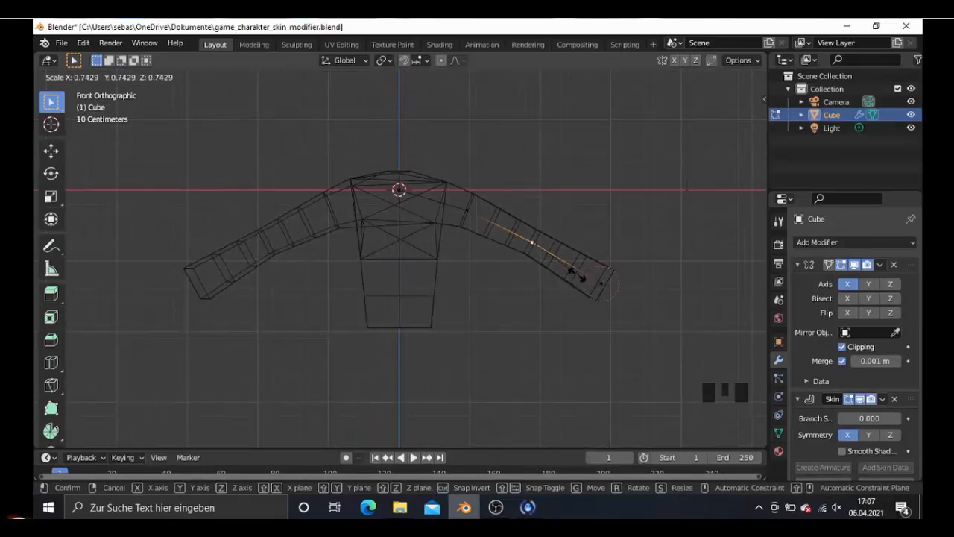
{"action": "left_click", "coordinate": [597, 283]}
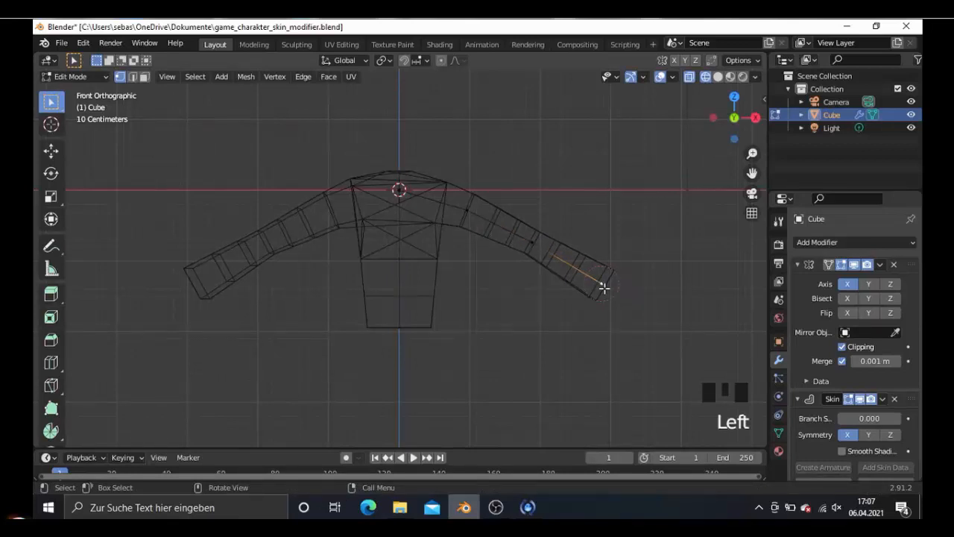
{"action": "key", "text": "ctrl+a"}
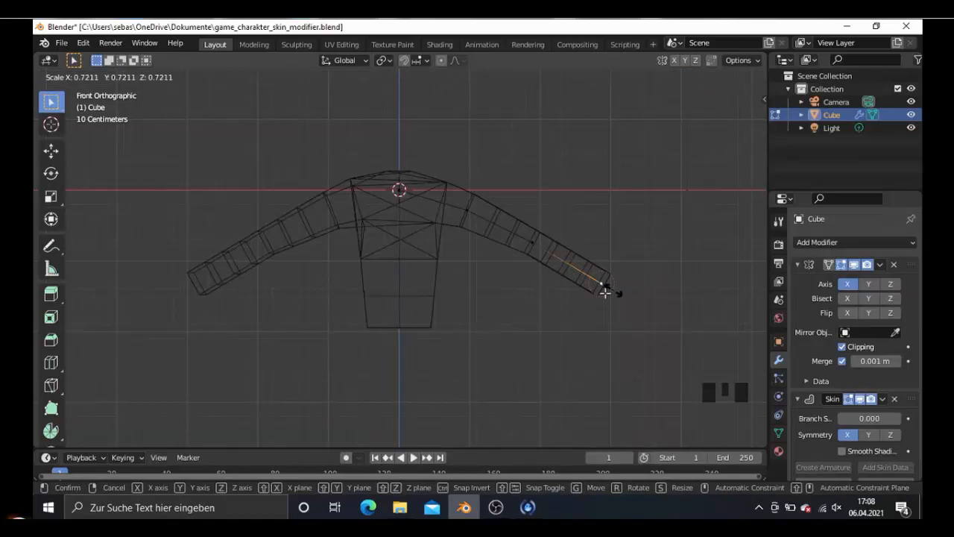
{"action": "left_click", "coordinate": [605, 292]}
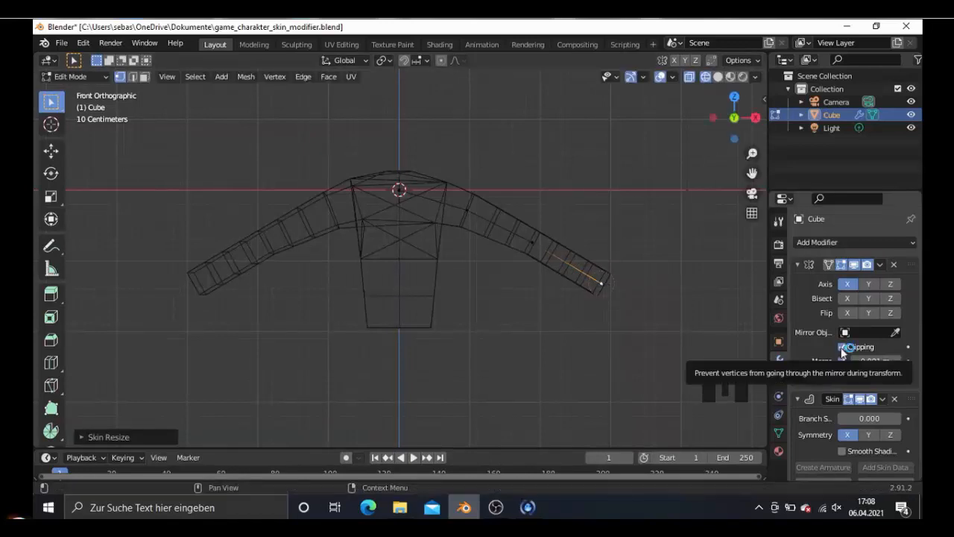
- Turn off the Mirror modifier's Clipping and extrude the torso's bottom vertex into a leg, about 0.68 m outward and 1.13 m down
{"action": "left_click", "coordinate": [842, 346]}
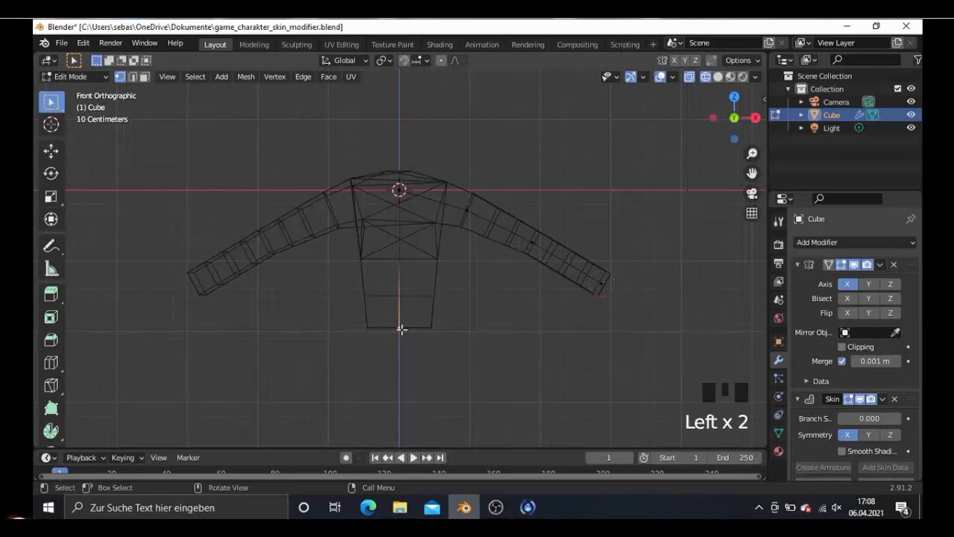
{"action": "key", "text": "e"}
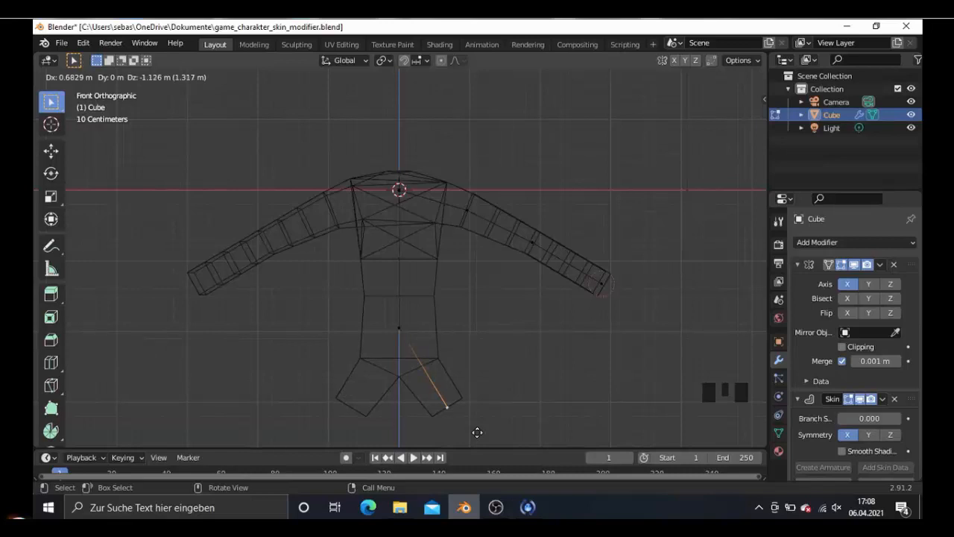
{"action": "left_click", "coordinate": [464, 408]}
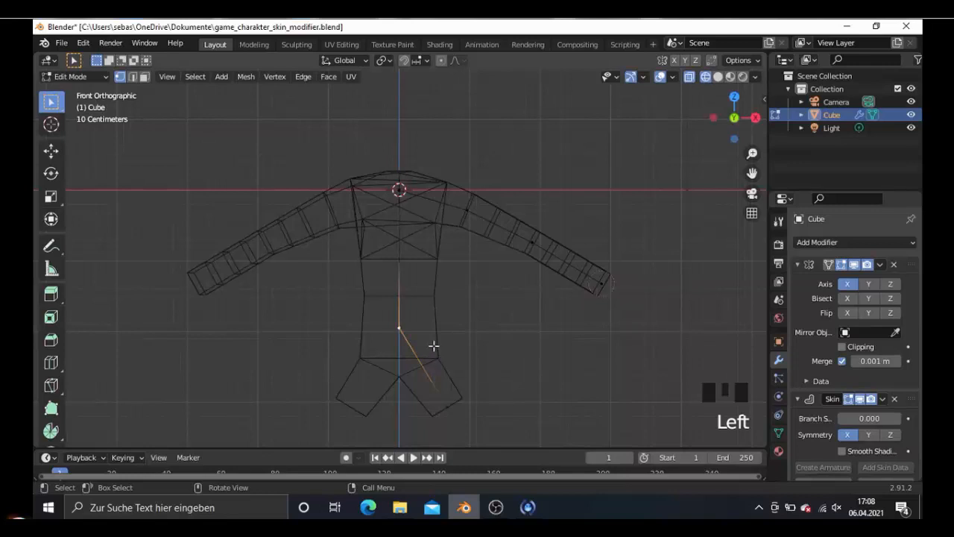
- Turn on the Mirror modifier's Clipping, raise the vertex where the legs branch off by about 0.72 m, and lower it by about 0.16 m
{"action": "key", "text": "g"}
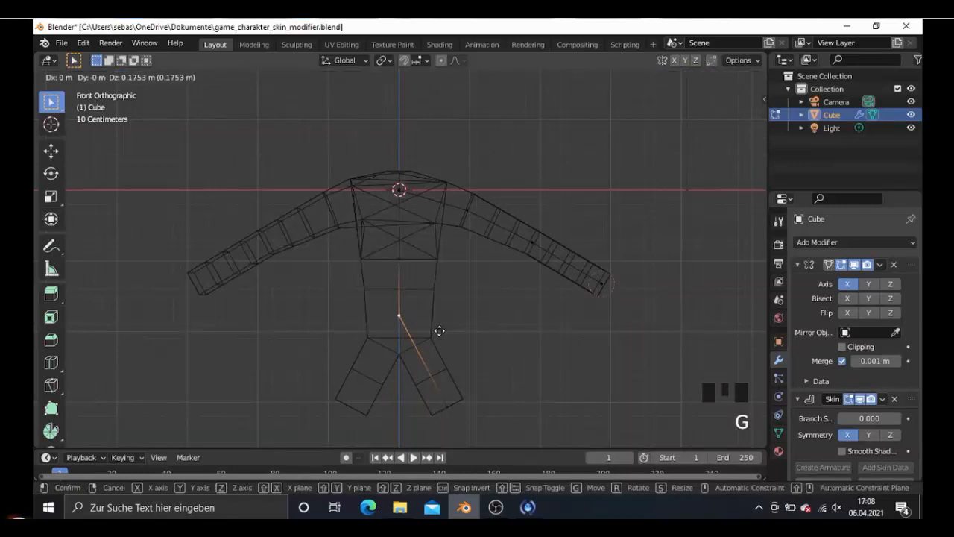
{"action": "left_click", "coordinate": [440, 337]}
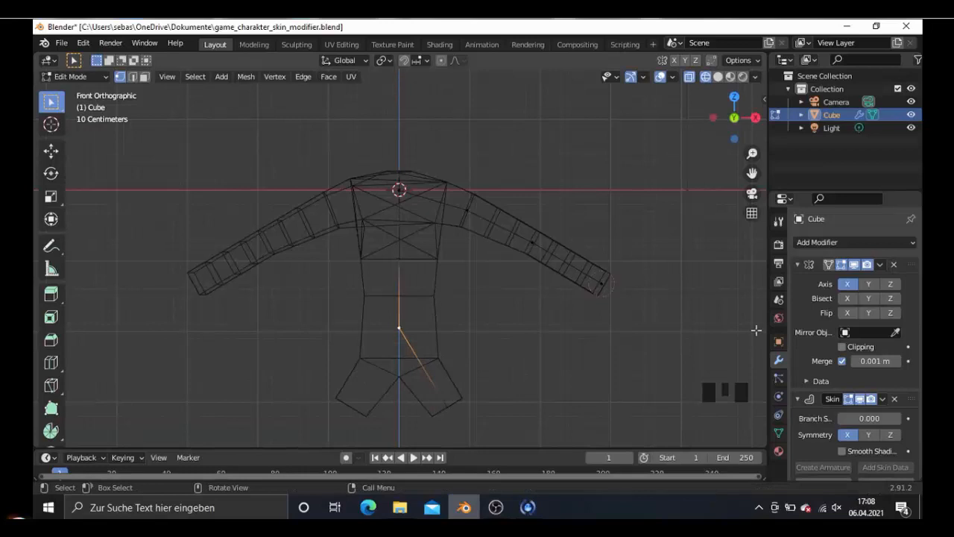
{"action": "left_click", "coordinate": [842, 347]}
{"action": "key", "text": "g"}
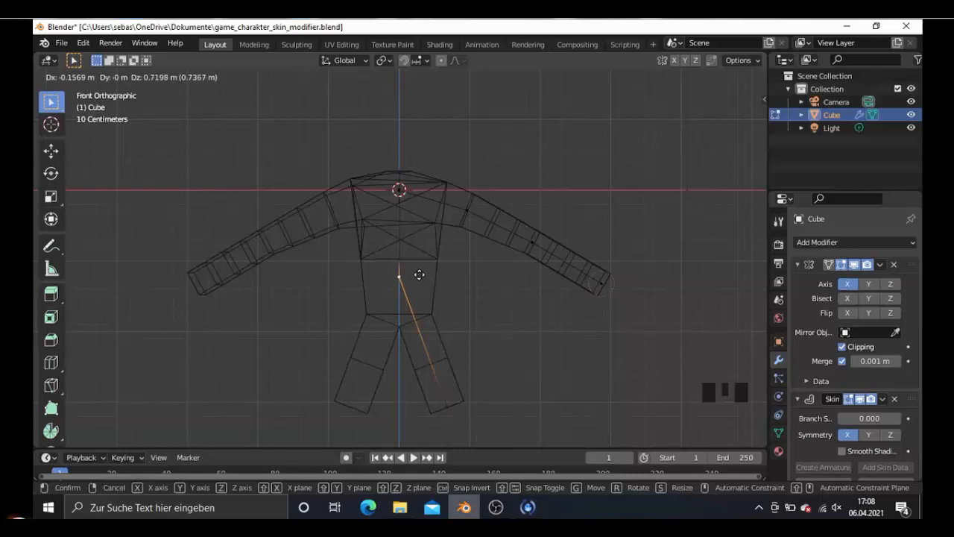
{"action": "left_click", "coordinate": [419, 274]}
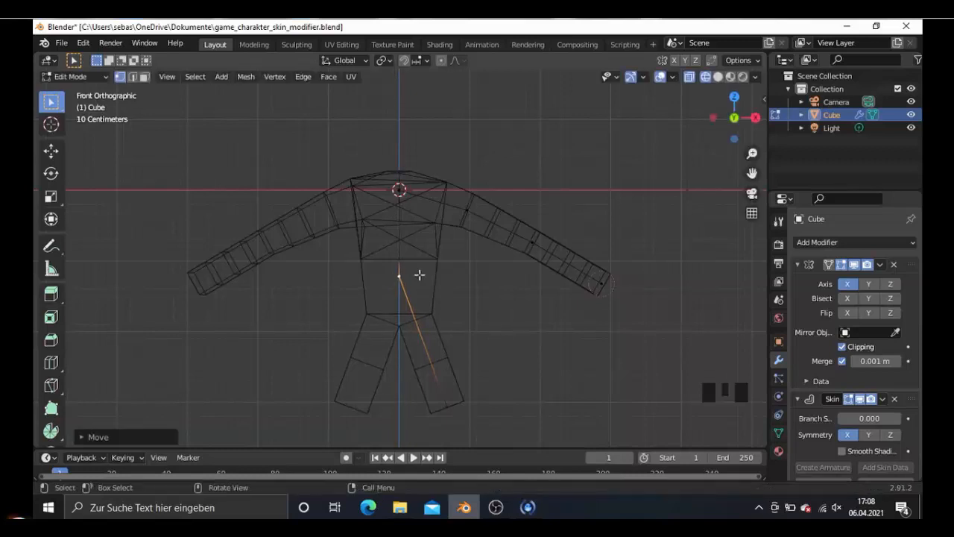
{"action": "scroll", "coordinate": [447, 296], "scroll_direction": "down", "scroll_amount": 2}
{"action": "scroll", "coordinate": [447, 296], "scroll_direction": "up", "scroll_amount": 2}
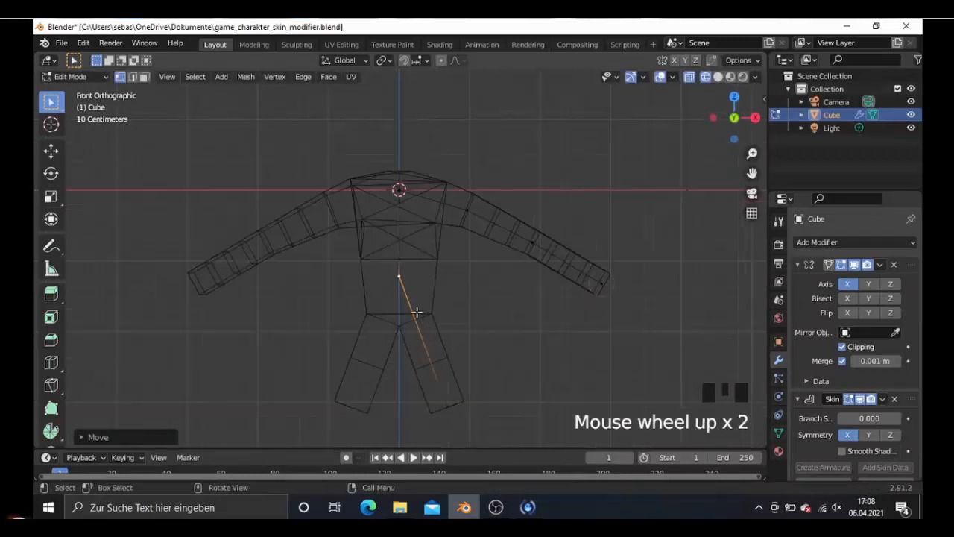
{"action": "key", "text": "g"}
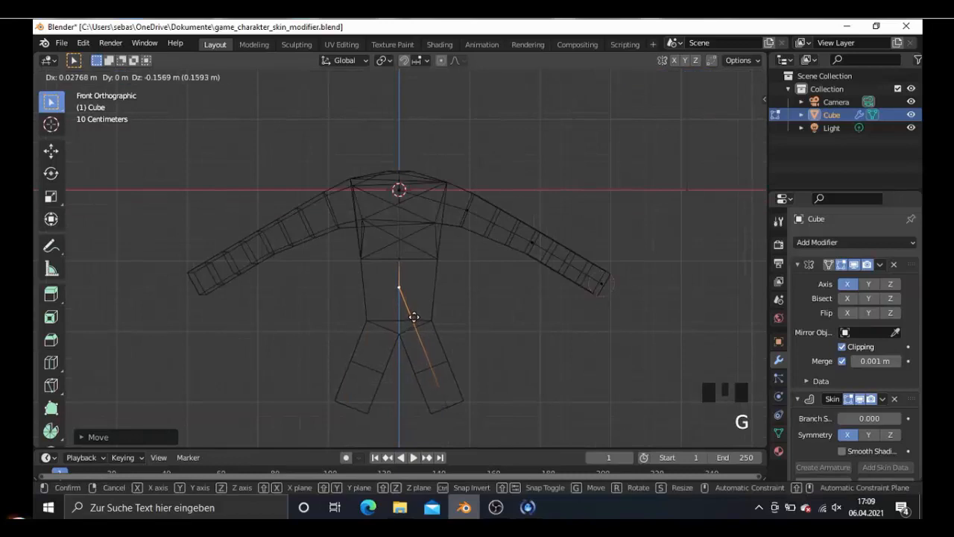
- Select the leg's end vertex and move it about 0.3 m down and slightly inward
{"action": "left_click", "coordinate": [446, 406]}
{"action": "scroll", "coordinate": [458, 390], "scroll_direction": "down", "scroll_amount": 6, "text": "shift"}
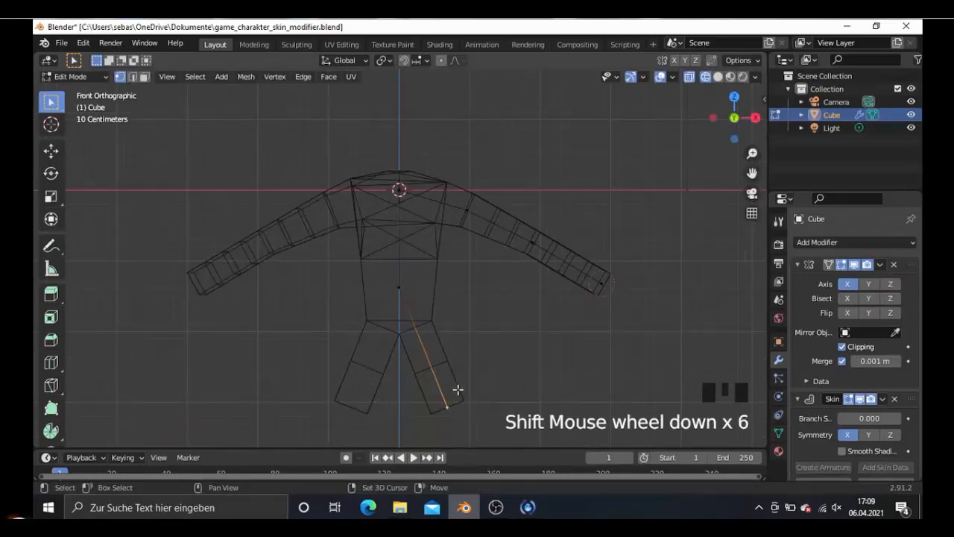
{"action": "mouse_move", "coordinate": [459, 350]}
{"action": "middle_mouse_down", "text": "shift"}
{"action": "mouse_move", "coordinate": [465, 325]}
{"action": "mouse_move", "coordinate": [465, 345]}
{"action": "middle_mouse_up", "text": "shift"}
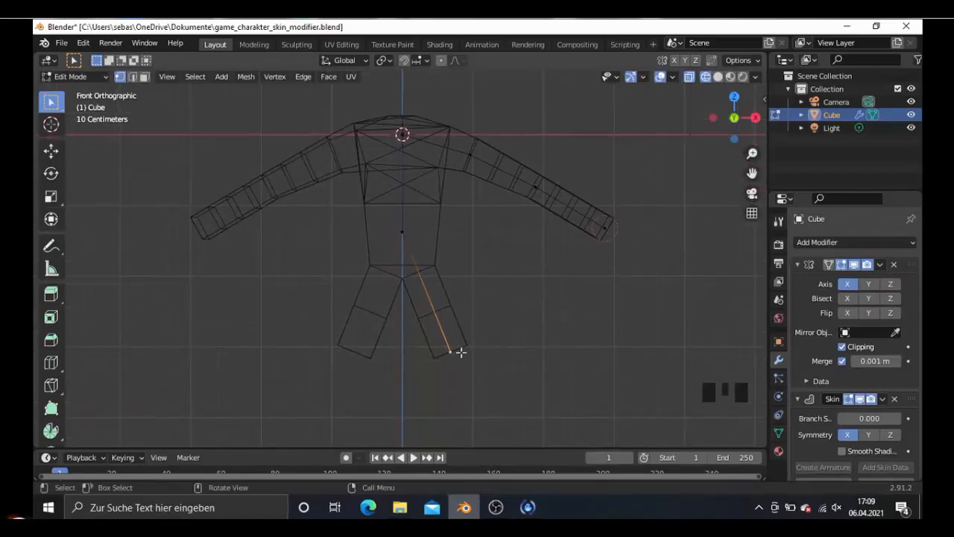
{"action": "key", "text": "g"}
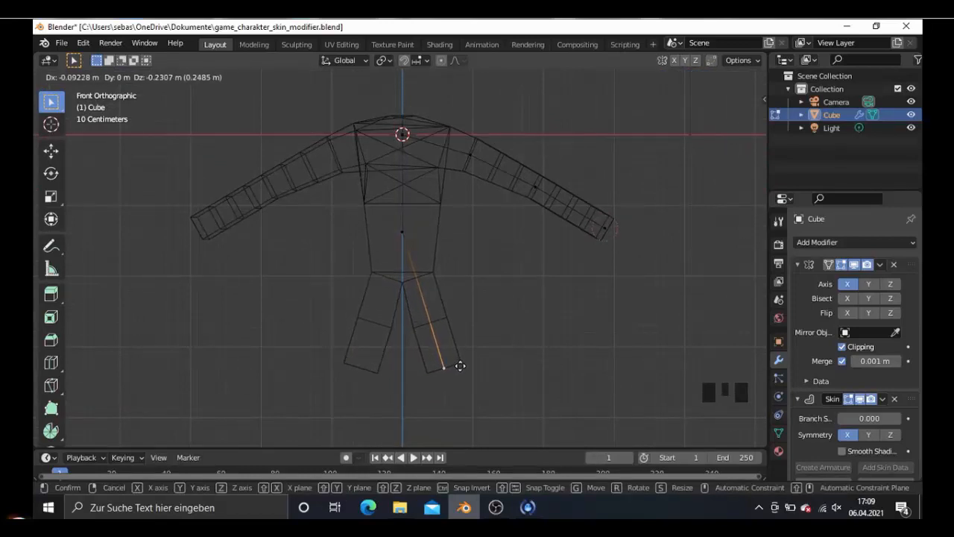
{"action": "left_click", "coordinate": [462, 367]}
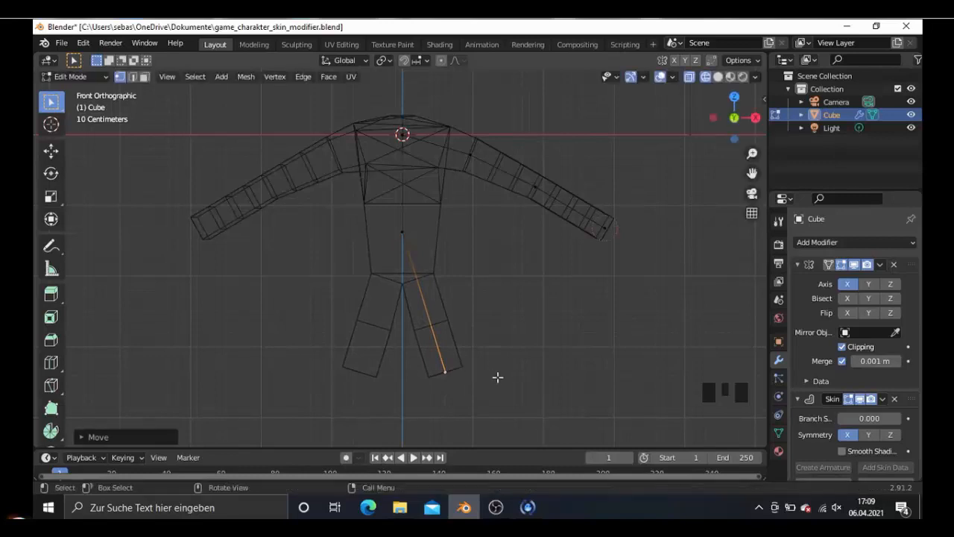
{"action": "key", "text": "KP_3"}
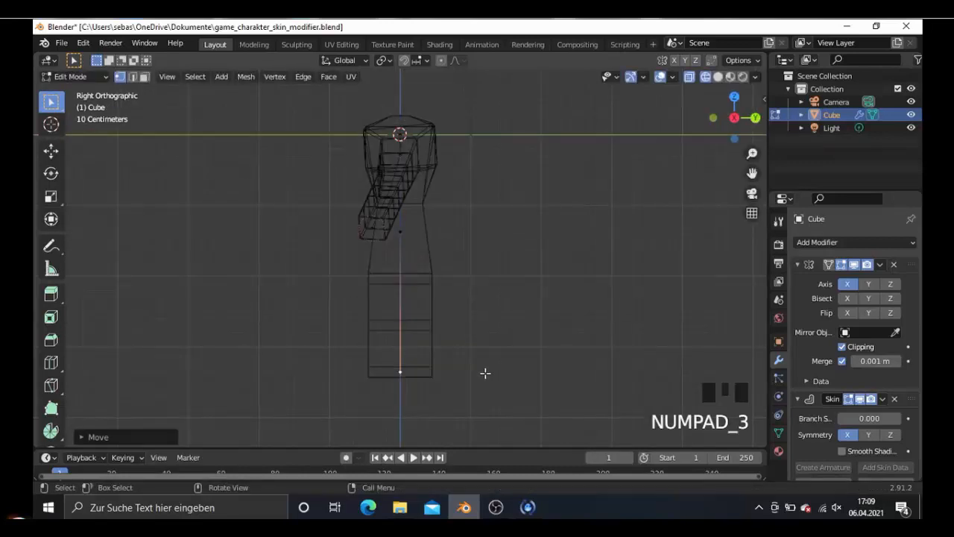
{"action": "middle_click_drag", "start_coordinate": [469, 362], "coordinate": [521, 366]}
{"action": "key", "text": "KP_3"}
{"action": "key", "text": "ctrl+a"}
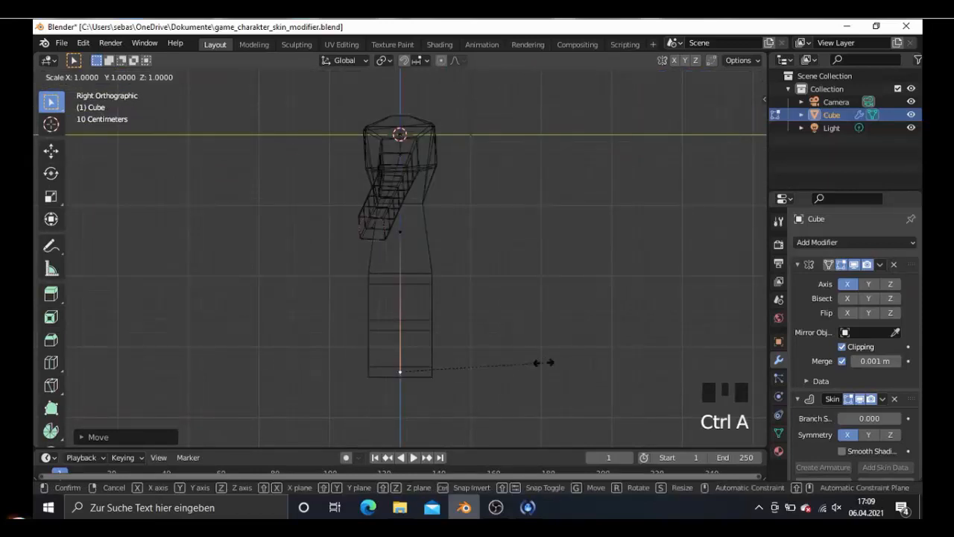
{"action": "key", "text": "y"}
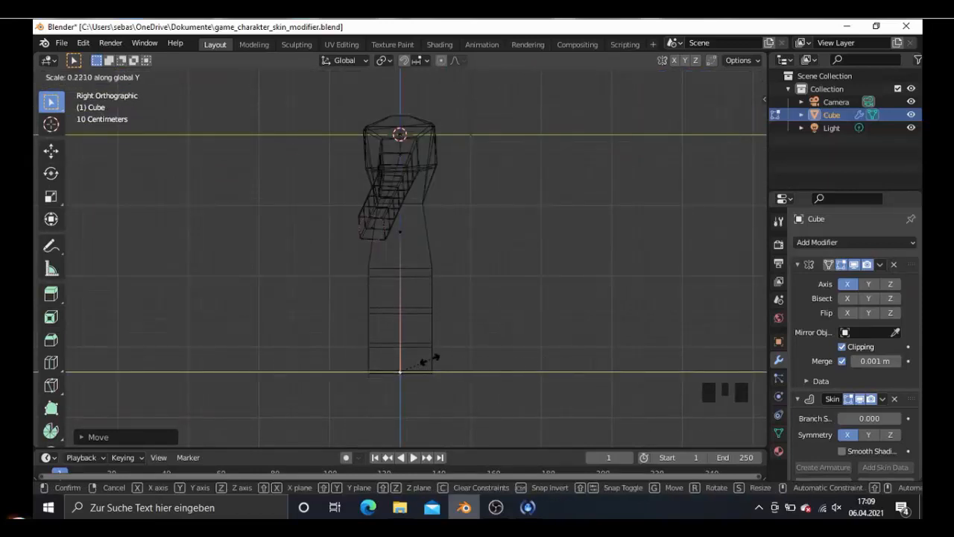
{"action": "left_click", "coordinate": [436, 359]}
{"action": "key", "text": "ctrl+a"}
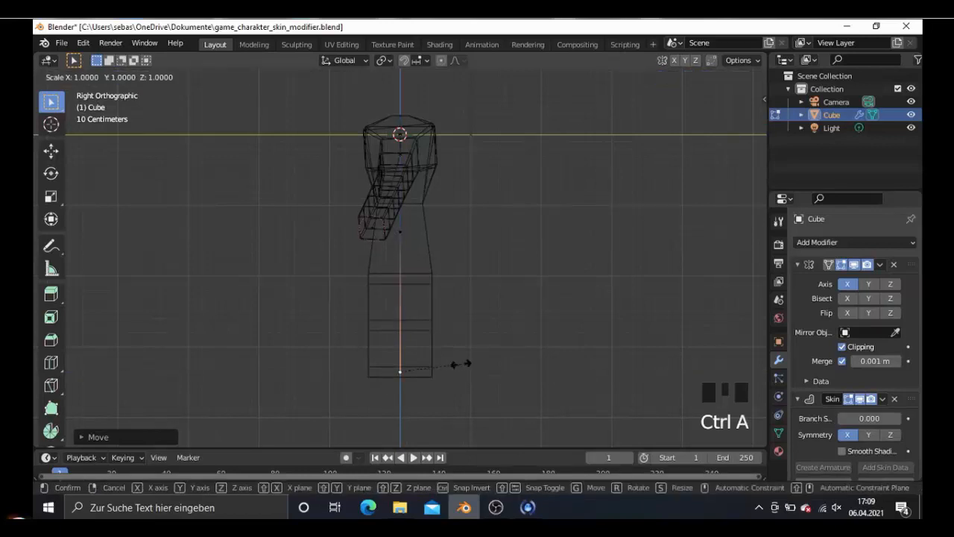
{"action": "key", "text": "z"}
{"action": "right_click", "coordinate": [474, 362]}
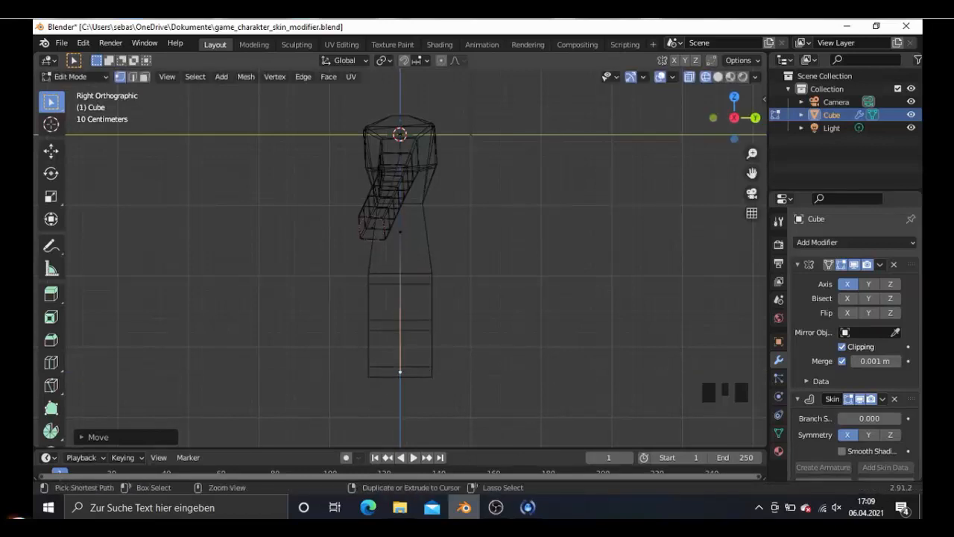
- Narrow the skin of the leg's end vertex along X and check the shape from the front
{"action": "key", "text": "ctrl+a"}
{"action": "key", "text": "x"}
{"action": "left_click", "coordinate": [445, 361]}
{"action": "middle_click_drag", "start_coordinate": [445, 361], "coordinate": [393, 318]}
{"action": "middle_click_drag", "start_coordinate": [464, 332], "coordinate": [505, 320]}
{"action": "key", "text": "KP_1"}
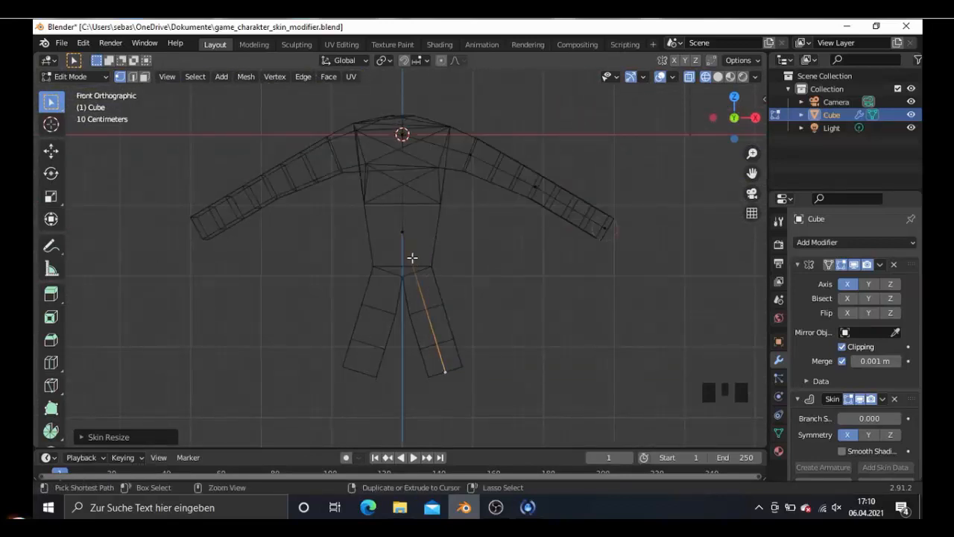
{"action": "key", "text": "ctrl+r"}
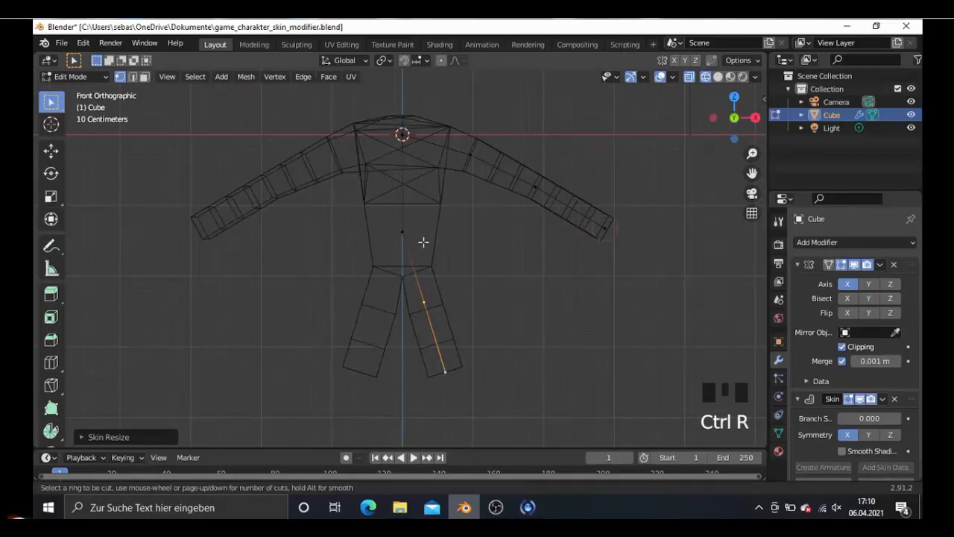
{"action": "right_click", "coordinate": [407, 250]}
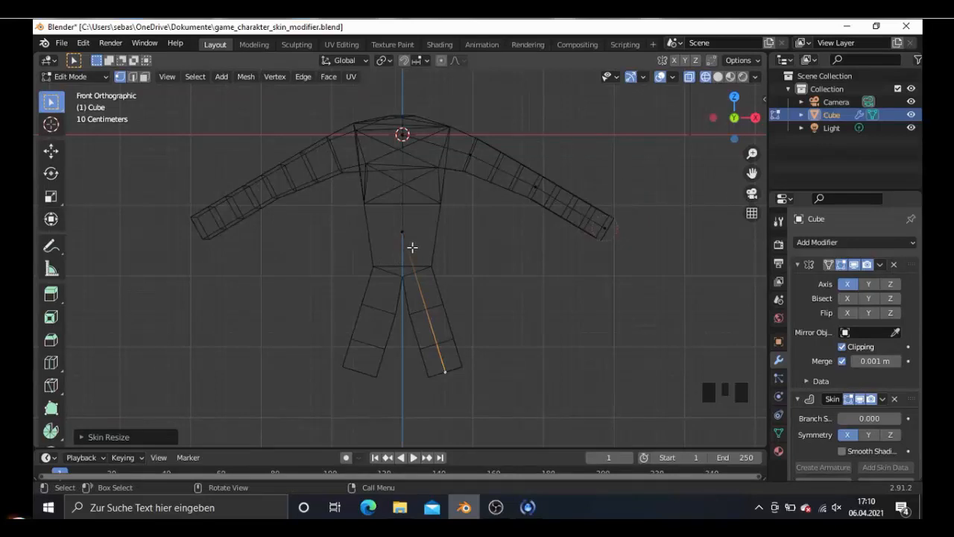
{"action": "key", "text": "ctrl+r"}
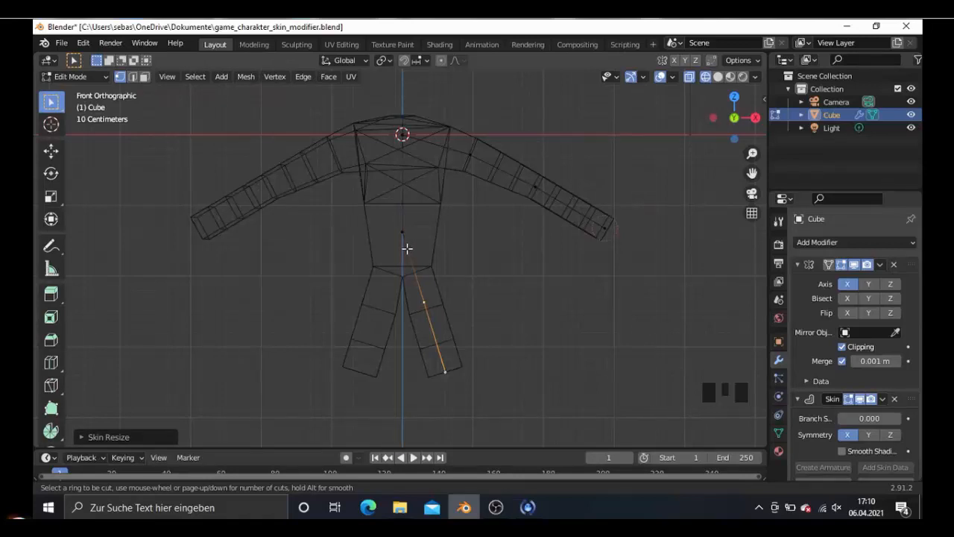
{"action": "key", "text": "Escape"}
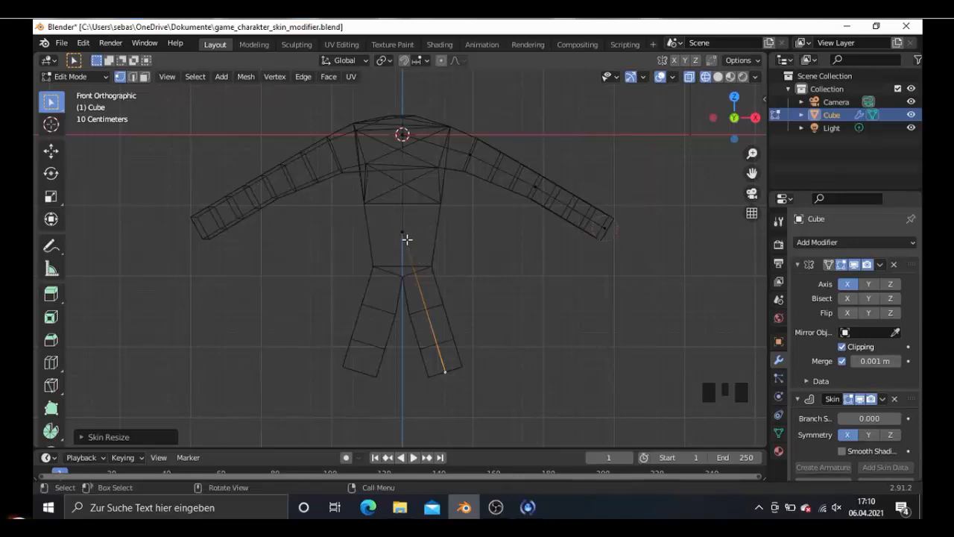
- Turn off the Mirror modifier's Clipping and add a loop cut halfway along the leg's edge
{"action": "left_click", "coordinate": [841, 347]}
{"action": "key", "text": "ctrl+r"}
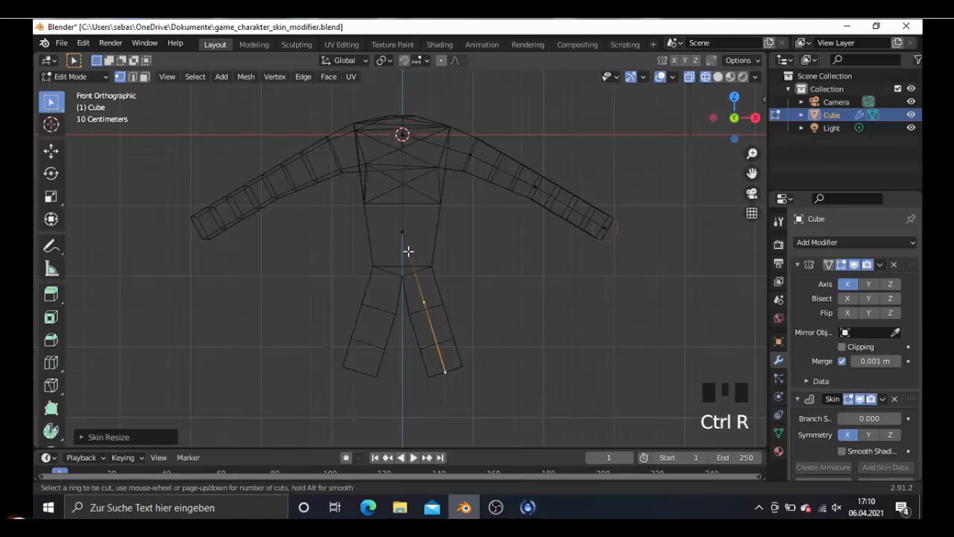
{"action": "left_click", "coordinate": [409, 252]}
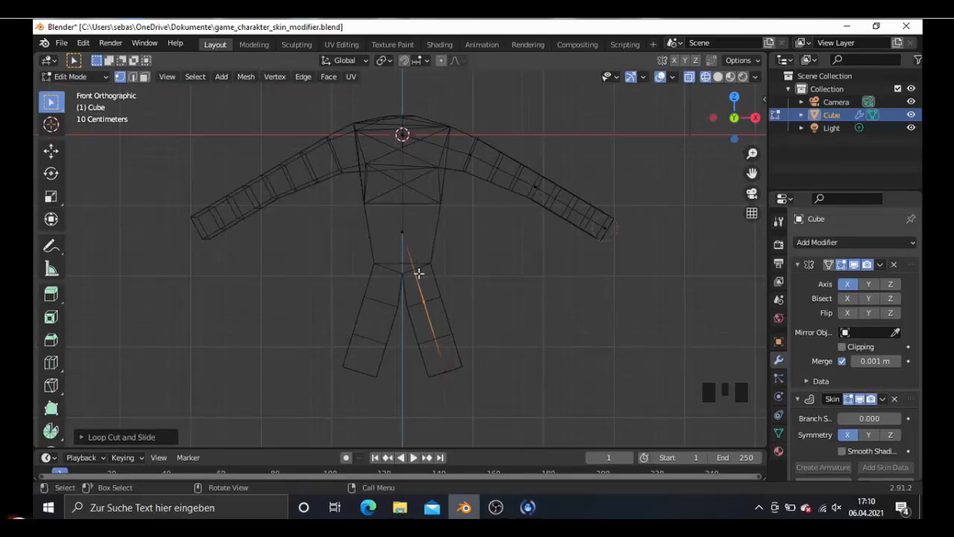
{"action": "key", "text": "g"}
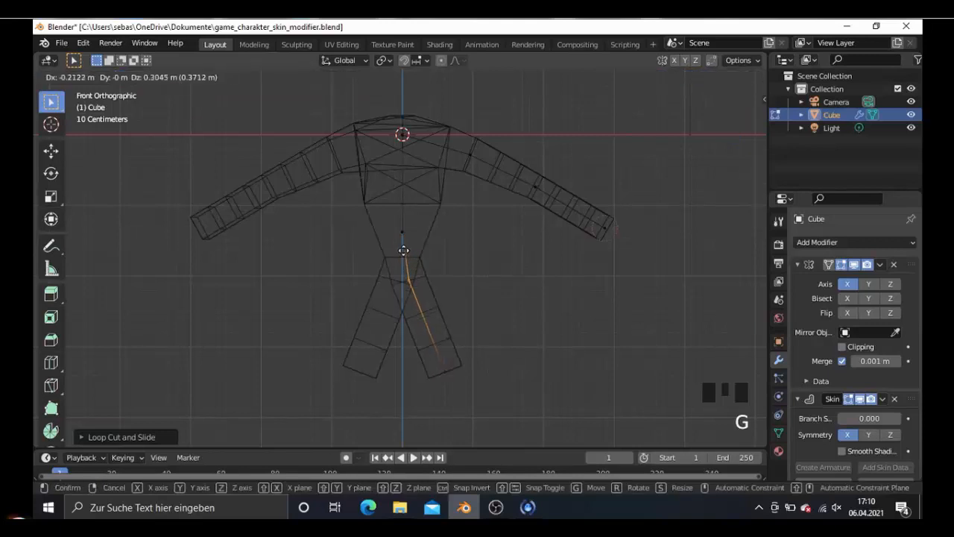
{"action": "left_click", "coordinate": [403, 250]}
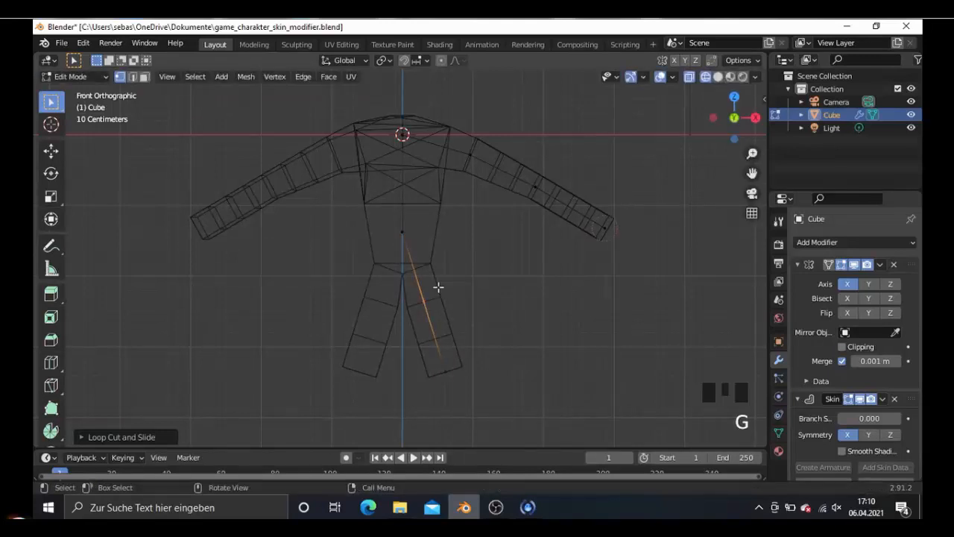
{"action": "key", "text": "ctrl"}
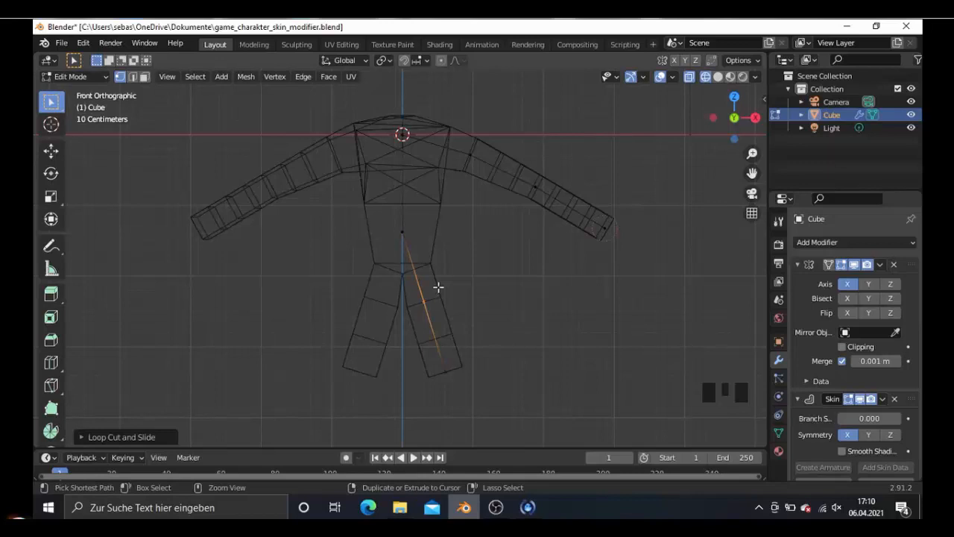
- Undo the last loop cut on the leg and turn the Mirror modifier's Clipping back on
{"action": "key", "text": "ctrl+z"}
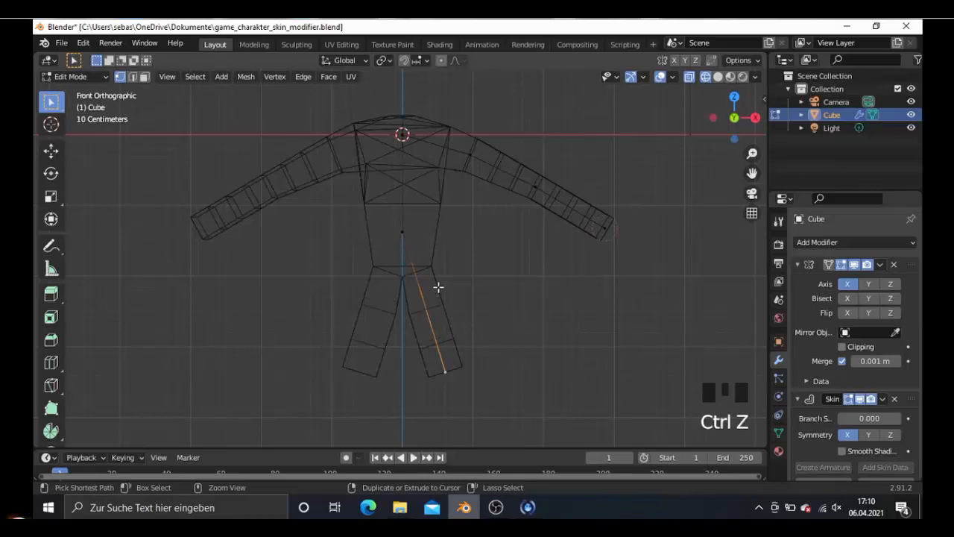
{"action": "left_click", "coordinate": [843, 346]}
{"action": "middle_click_drag", "start_coordinate": [434, 321], "coordinate": [352, 324]}
{"action": "key", "text": "KP_3"}
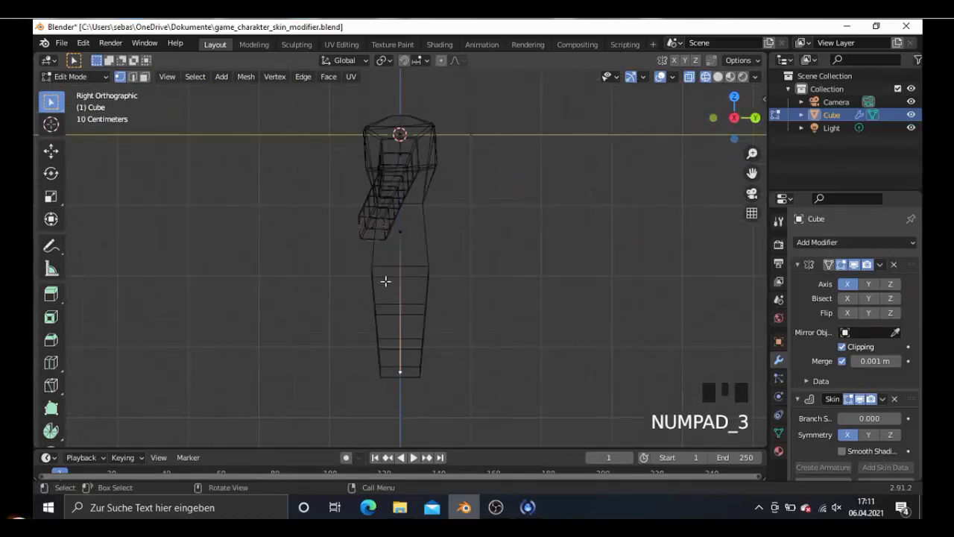
- Select the hip vertex where the legs branch off and scale its skin to about 0.85 along X
{"action": "right_click", "coordinate": [403, 239]}
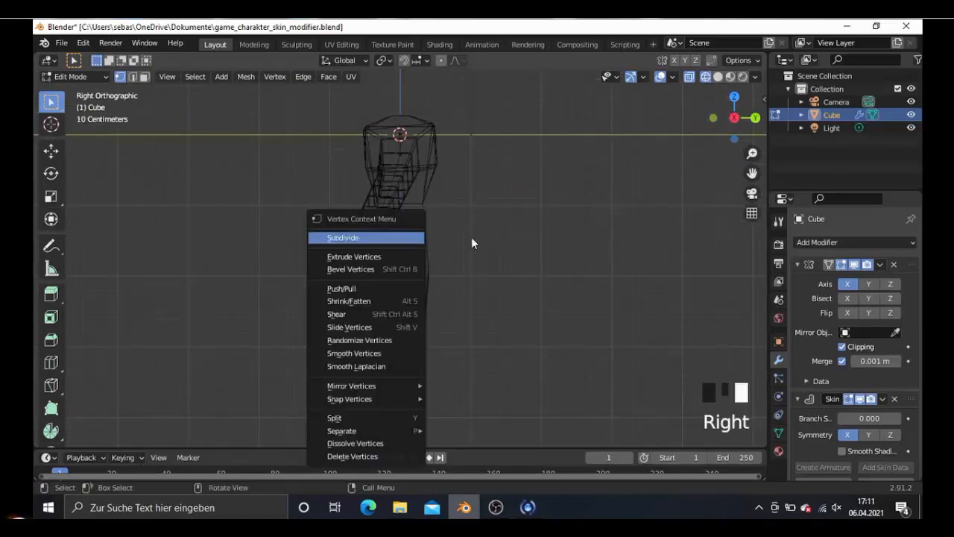
{"action": "left_click", "coordinate": [403, 232]}
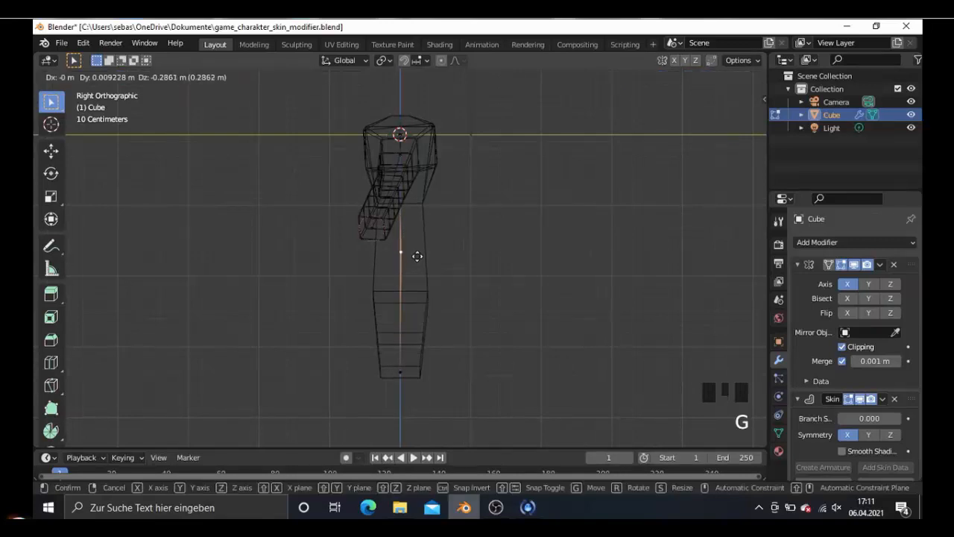
{"action": "right_click", "coordinate": [417, 256]}
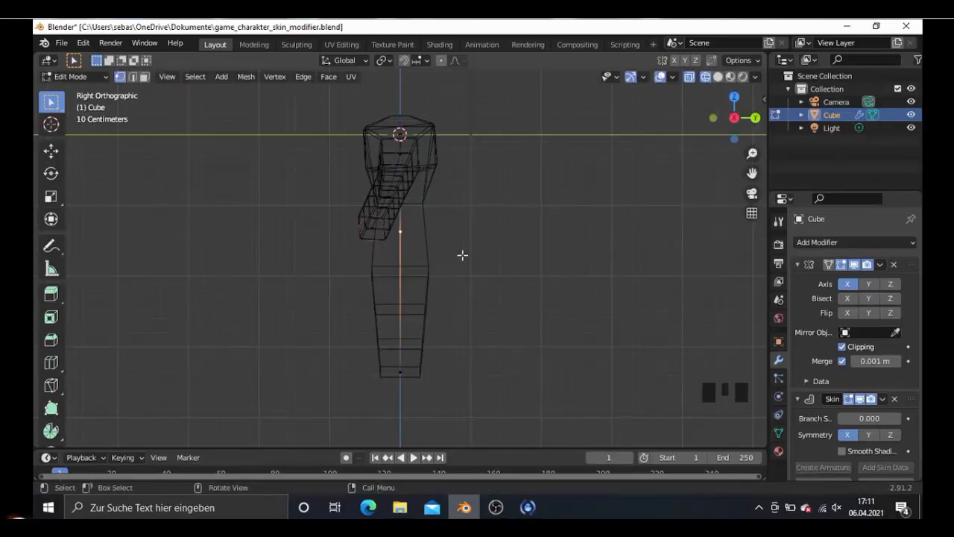
{"action": "key", "text": "ctrl+a"}
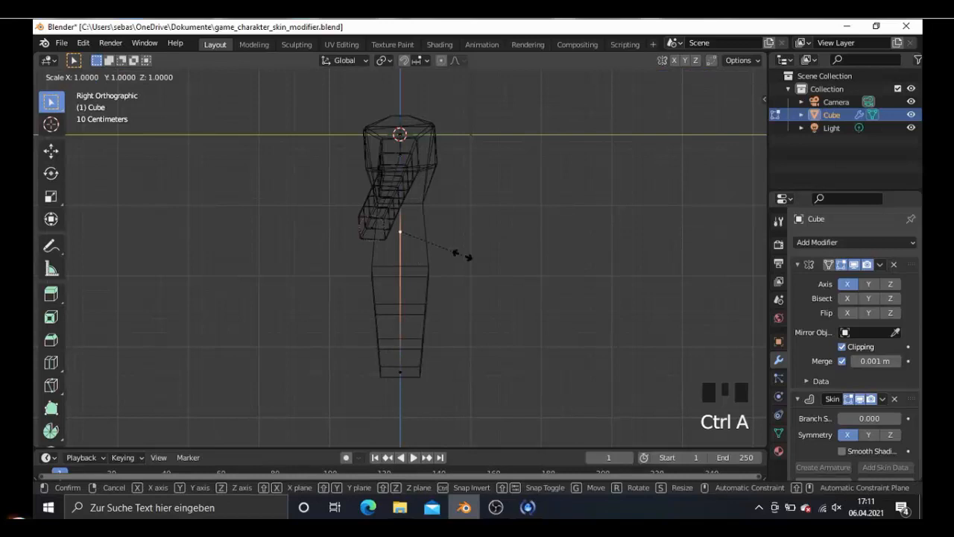
{"action": "key", "text": "x"}
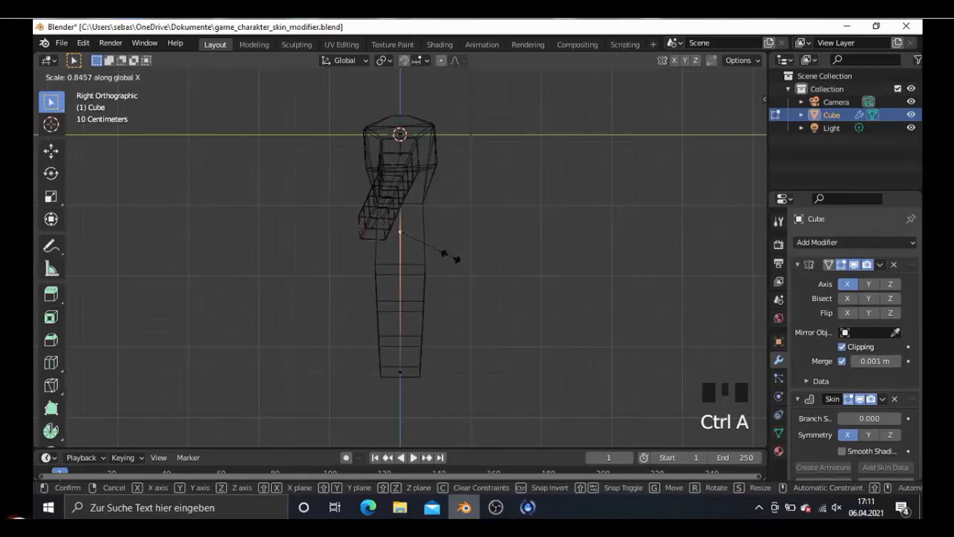
{"action": "left_click", "coordinate": [381, 283]}
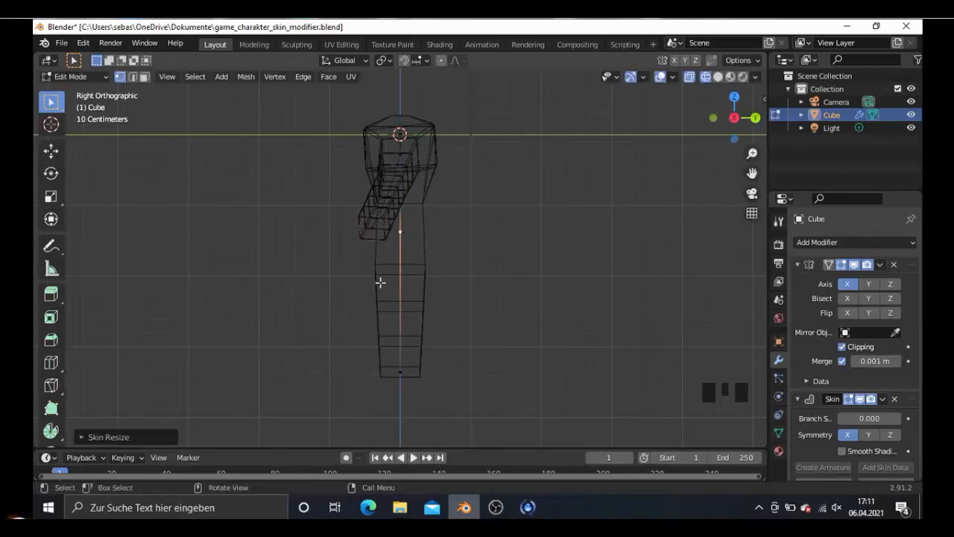
- Add a loop cut halfway along the leg's edge and apply Subdivide to the selection
{"action": "middle_click_drag", "start_coordinate": [381, 283], "coordinate": [519, 292]}
{"action": "middle_click_drag", "start_coordinate": [443, 300], "coordinate": [333, 296]}
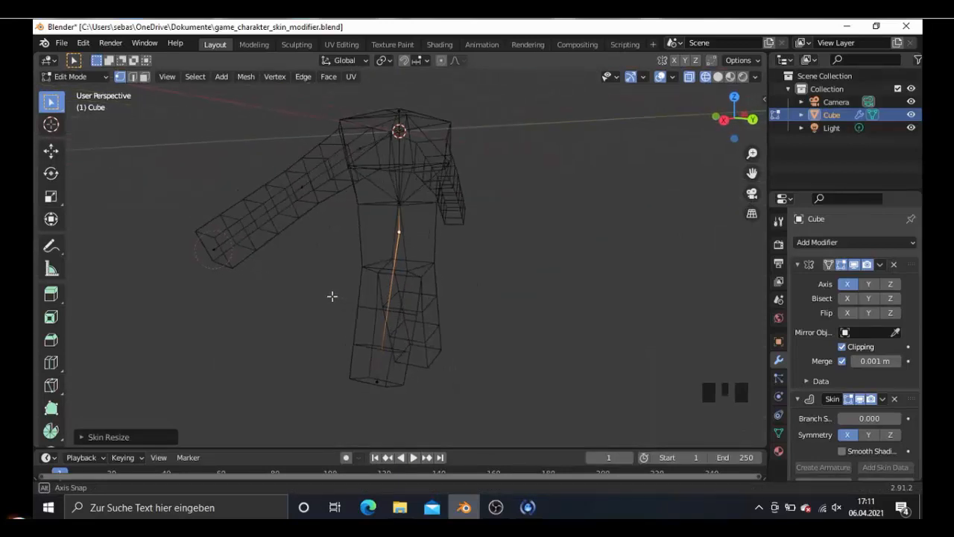
{"action": "middle_click_drag", "start_coordinate": [398, 293], "coordinate": [421, 290]}
{"action": "key", "text": "ctrl+r"}
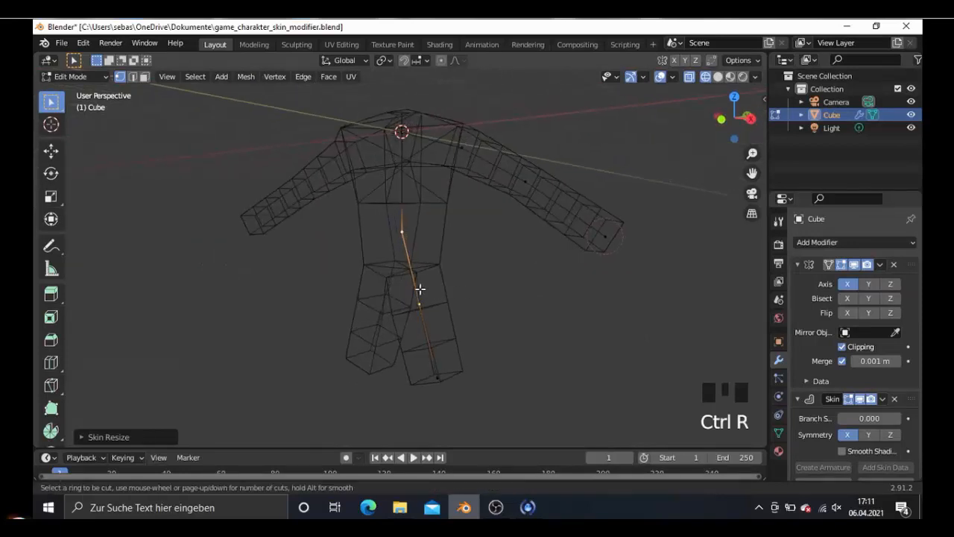
{"action": "left_click", "coordinate": [420, 289]}
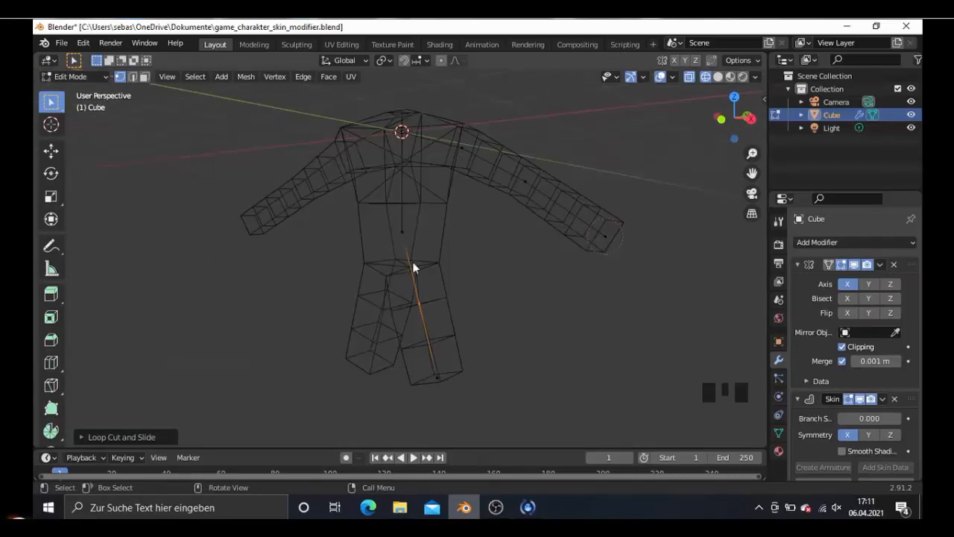
{"action": "right_click", "coordinate": [412, 261]}
{"action": "left_click", "coordinate": [372, 258]}
- Move the new leg vertex about 0.26 m up and 0.07 m inward in the front view
{"action": "key", "text": "KP_1"}
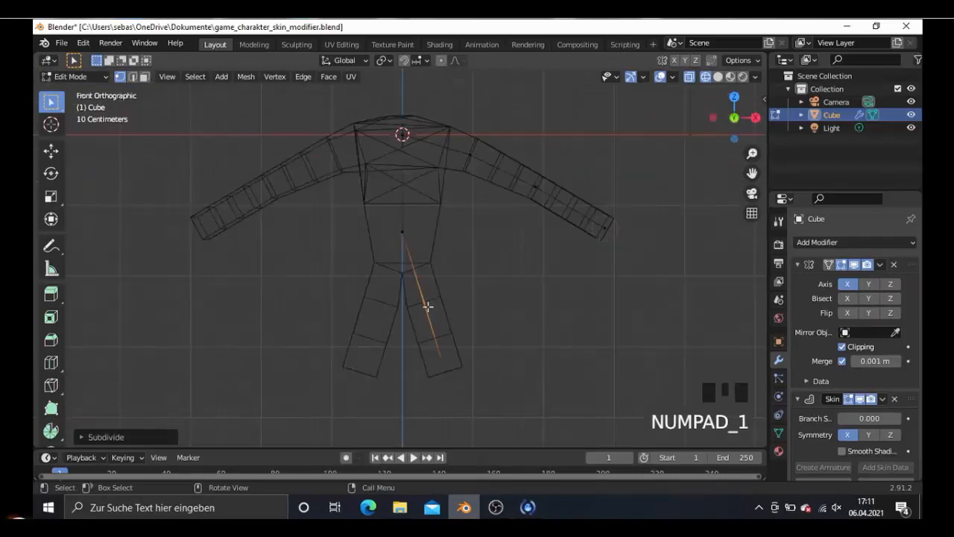
{"action": "key", "text": "g"}
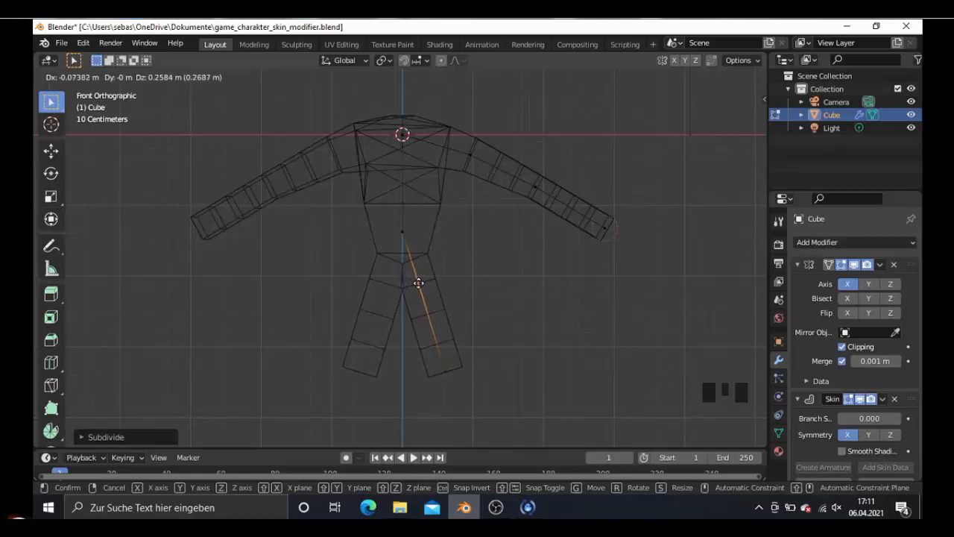
{"action": "left_click", "coordinate": [418, 283]}
- Widen the skin of the moved leg vertex to about 1.14 along X, judging it from the side
{"action": "middle_click_drag", "start_coordinate": [454, 296], "coordinate": [366, 303]}
{"action": "key", "text": "KP_3"}
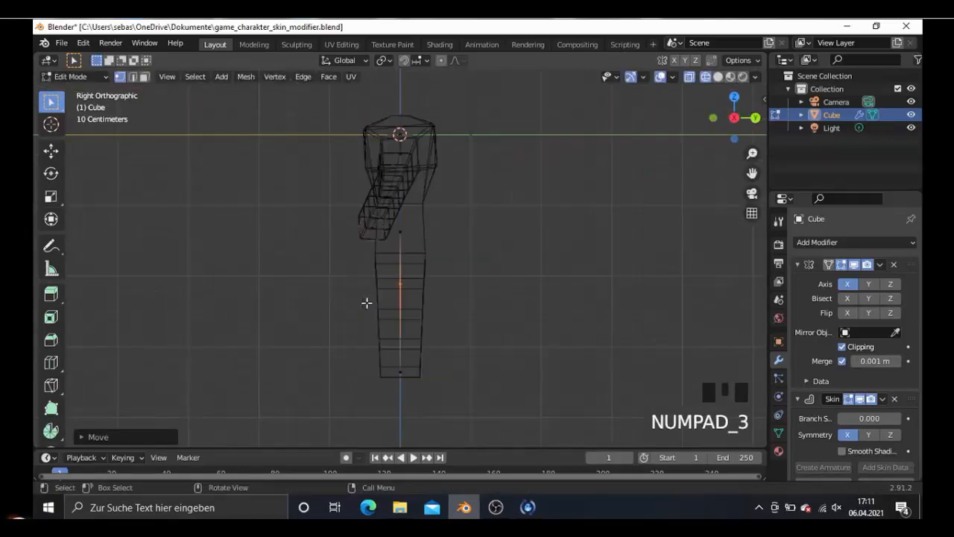
{"action": "key", "text": "ctrl+a"}
{"action": "left_click", "coordinate": [430, 284]}
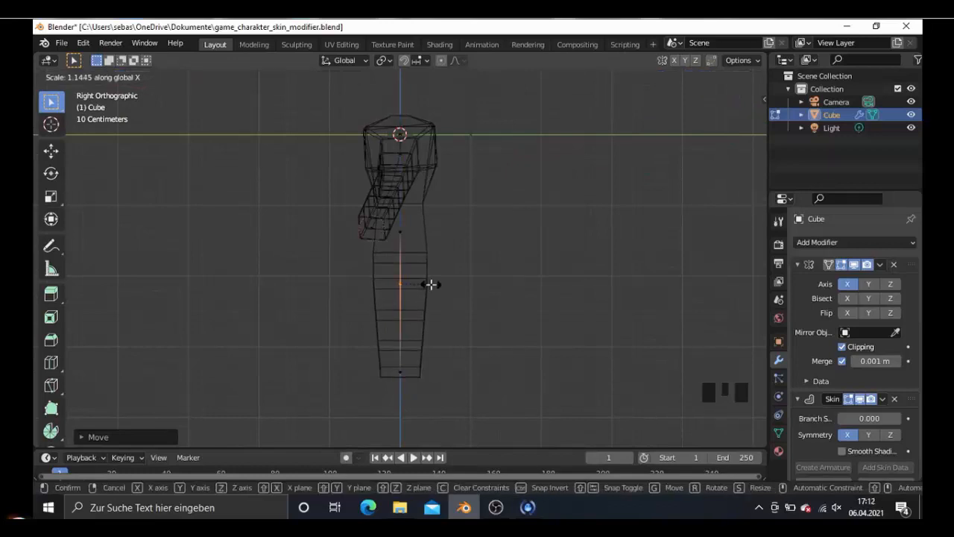
{"action": "middle_click_drag", "start_coordinate": [430, 284], "coordinate": [506, 286]}
- Add a loop cut on the lower leg edge and move the new vertex about 0.25 m up and 0.07 m inward
{"action": "key", "text": "KP_1"}
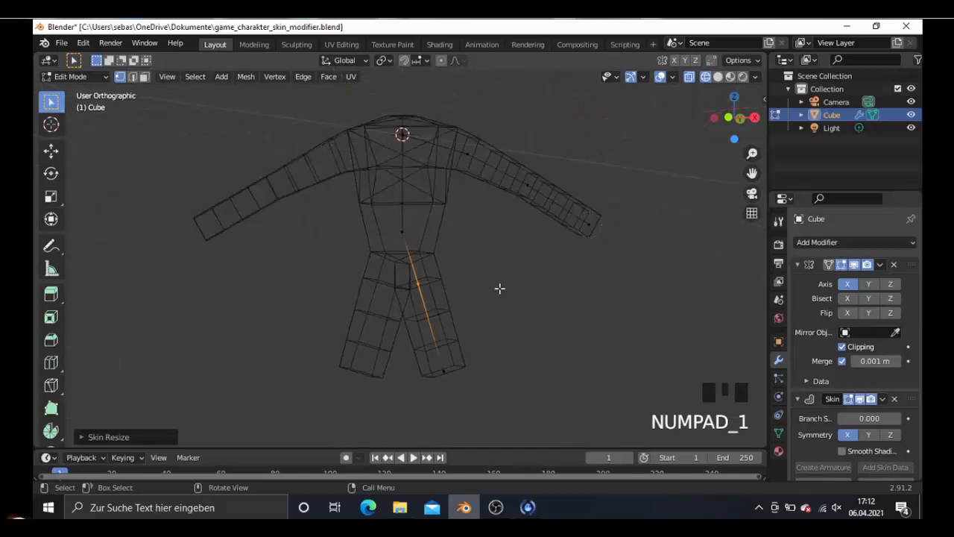
{"action": "key", "text": "ctrl+r"}
{"action": "left_click", "coordinate": [425, 301]}
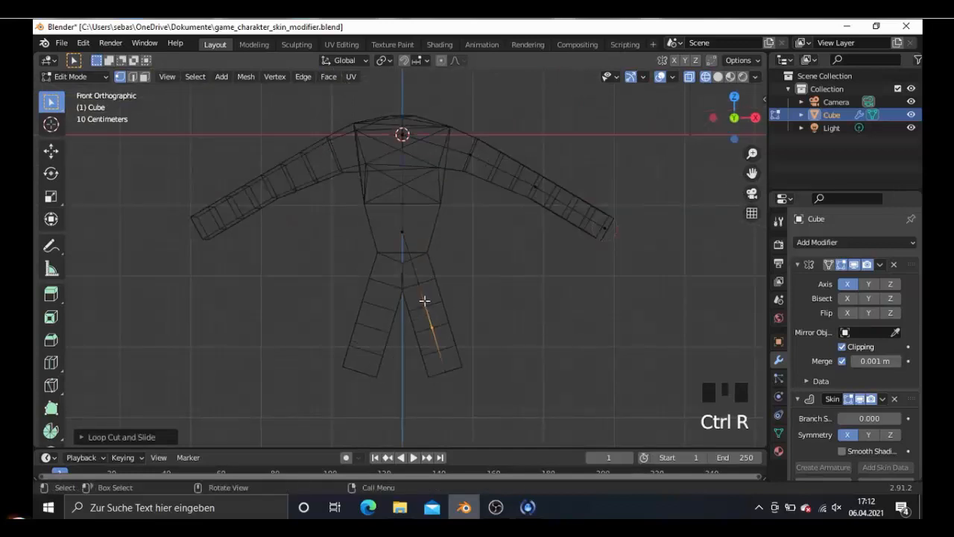
{"action": "key", "text": "g"}
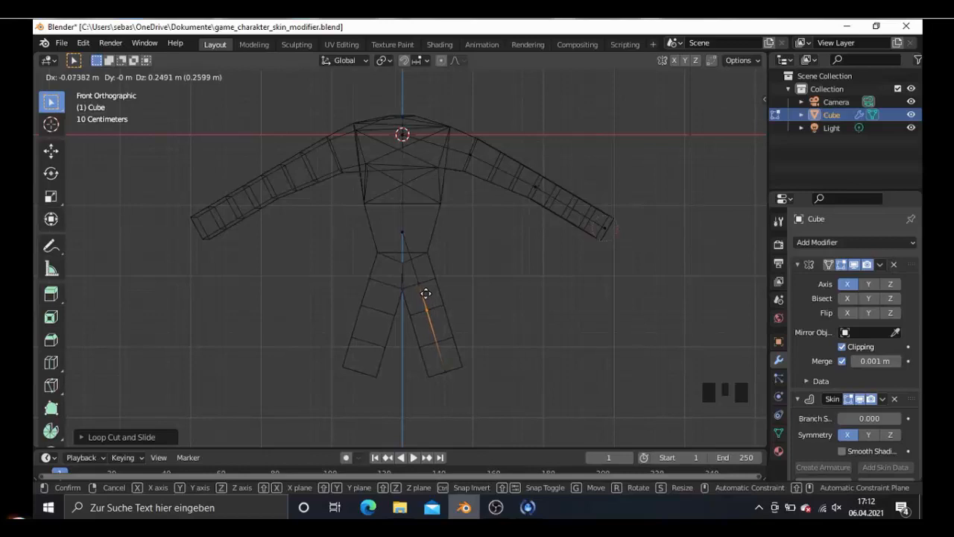
{"action": "left_click", "coordinate": [425, 293]}
- Narrow the skin of the new lower leg vertex and check the leg's shape
{"action": "key", "text": "KP_3"}
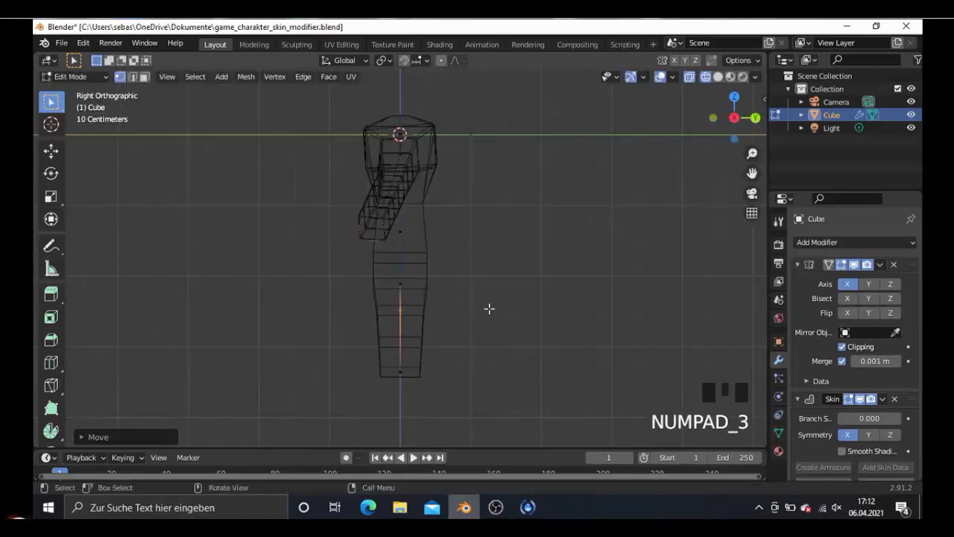
{"action": "key", "text": "ctrl+a"}
{"action": "left_click", "coordinate": [466, 311]}
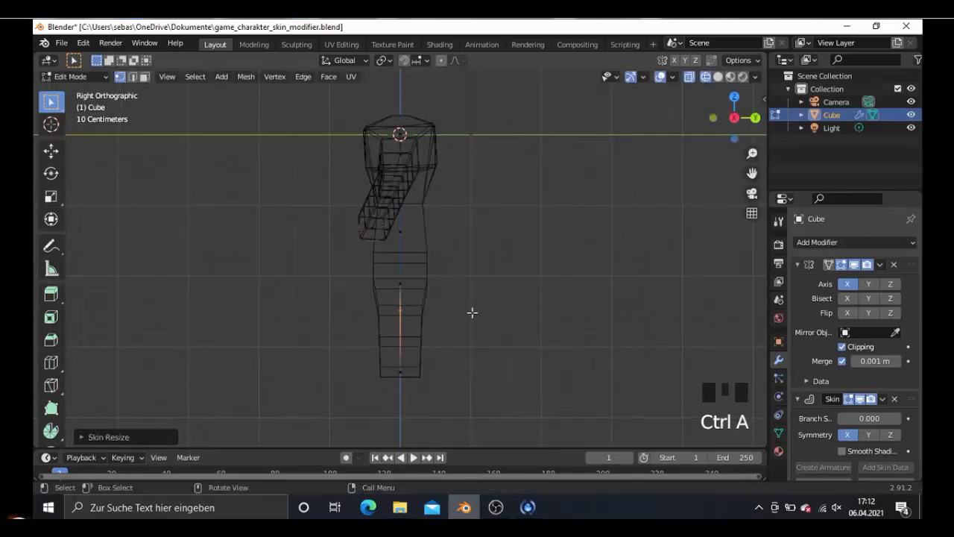
{"action": "middle_click_drag", "start_coordinate": [471, 313], "coordinate": [448, 304]}
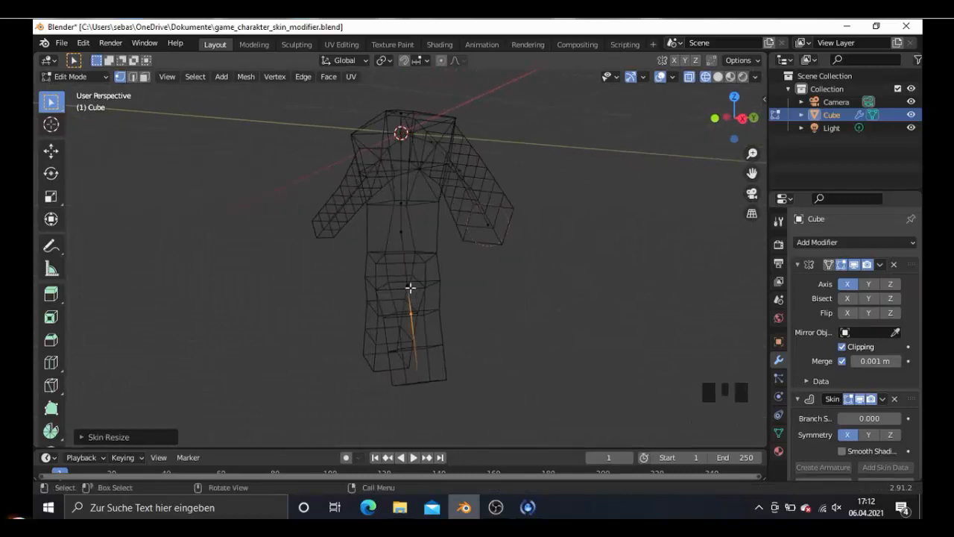
- Select the upper leg vertex and try to slide it slightly along Y in the side view
{"action": "left_click", "coordinate": [424, 290]}
{"action": "key", "text": "KP_3"}
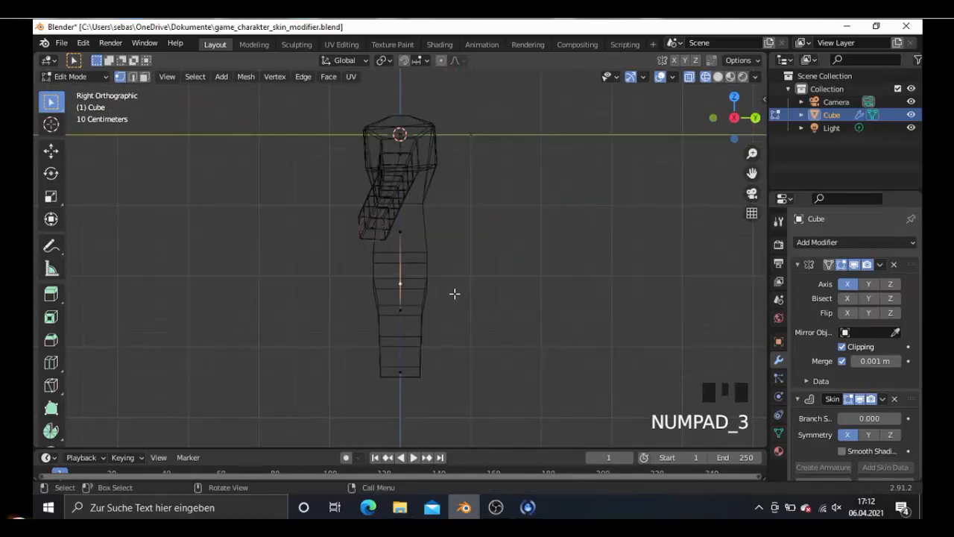
{"action": "key", "text": "g"}
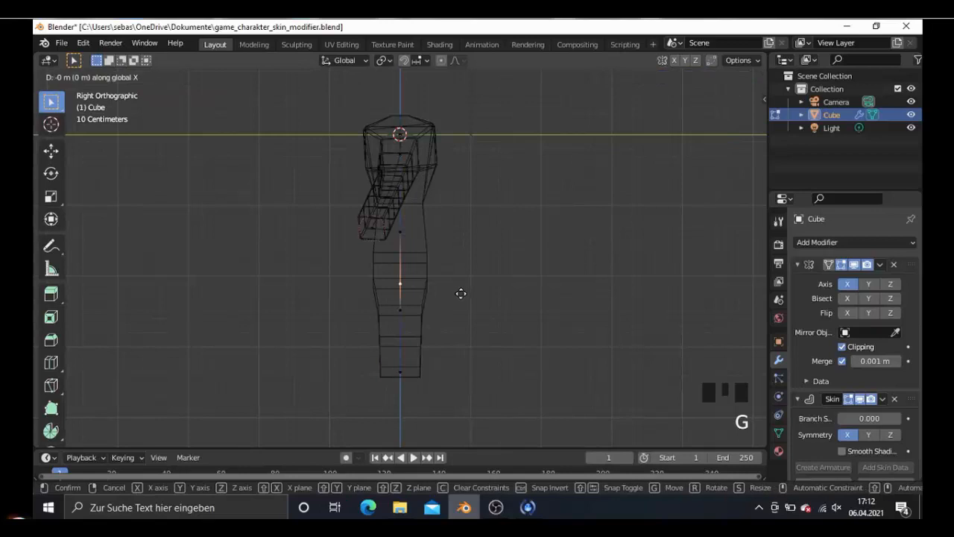
{"action": "left_click", "coordinate": [470, 292]}
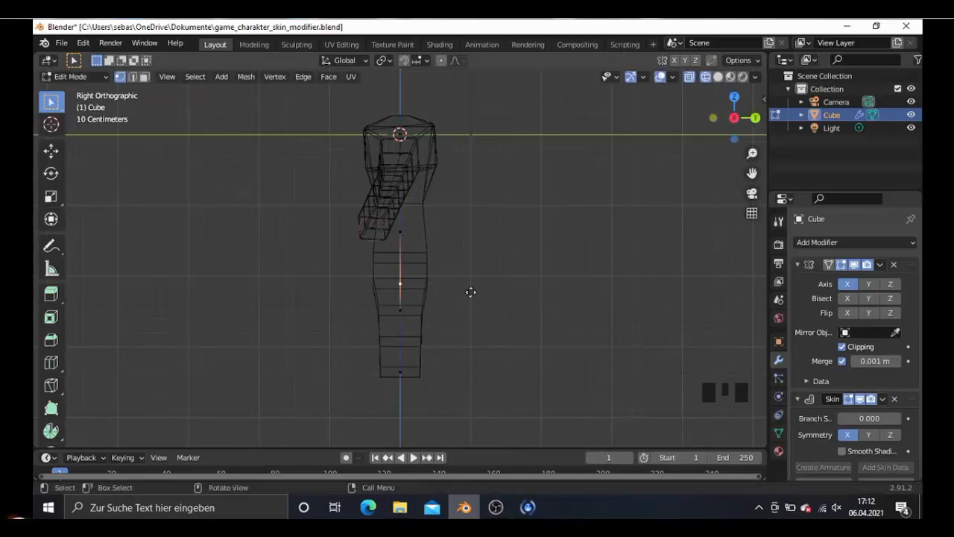
{"action": "key", "text": "g"}
{"action": "key", "text": "y"}
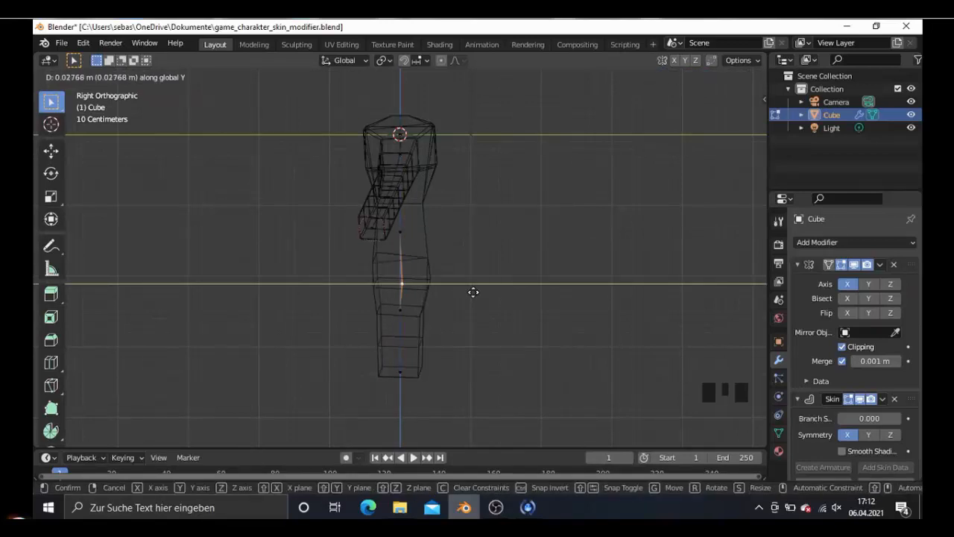
{"action": "left_click", "coordinate": [468, 289]}
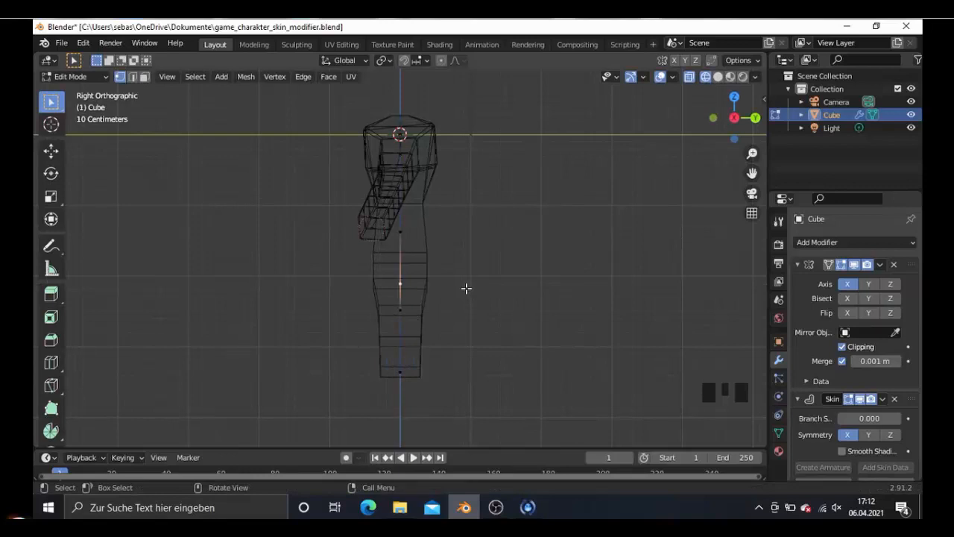
{"action": "key", "text": "g"}
{"action": "key", "text": "y"}
{"action": "left_click", "coordinate": [470, 286]}
- Move the upper leg vertex freely about 0.08 m along Y, inspect the leg, and undo the move
{"action": "key", "text": "g"}
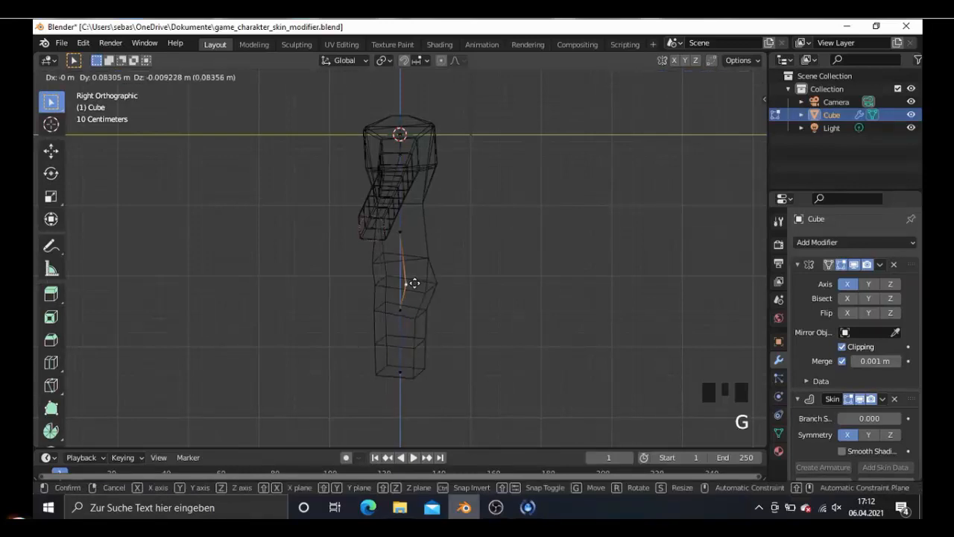
{"action": "left_click", "coordinate": [409, 280]}
{"action": "middle_click_drag", "start_coordinate": [446, 294], "coordinate": [383, 314]}
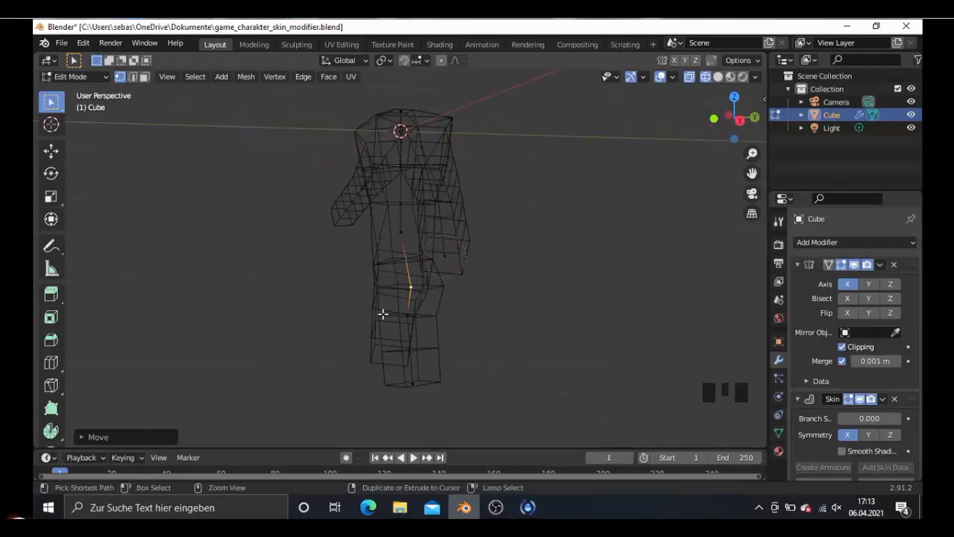
{"action": "key", "text": "ctrl+z"}
- Turn off the Mirror modifier's Clipping and try again to move the upper leg vertex along Y
{"action": "left_click", "coordinate": [843, 347]}
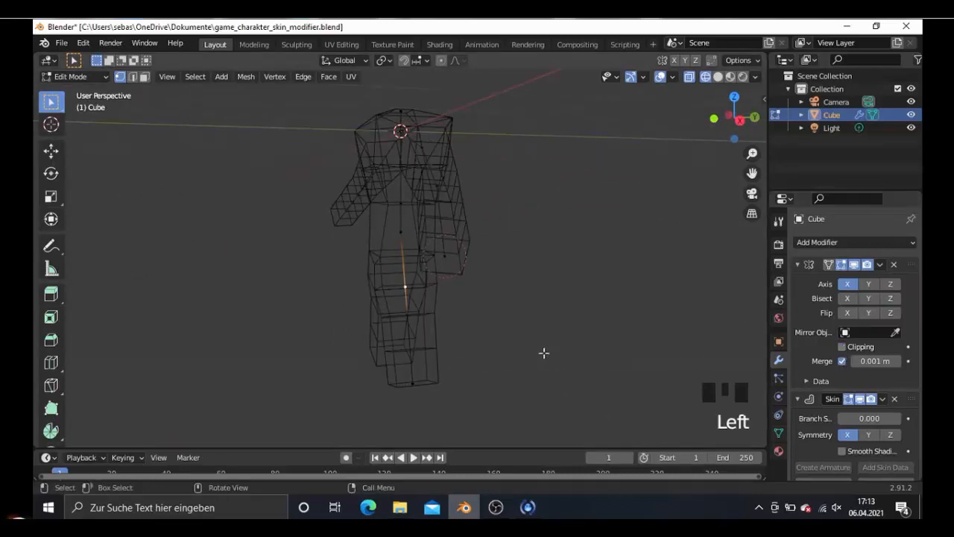
{"action": "key", "text": "KP_3"}
{"action": "key", "text": "g"}
{"action": "middle_click", "coordinate": [457, 309]}
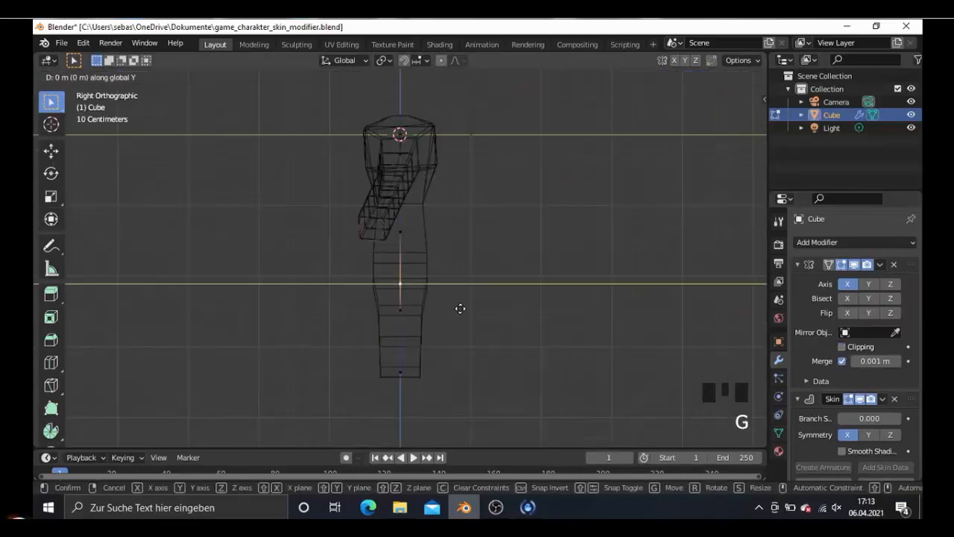
{"action": "right_click", "coordinate": [463, 308]}
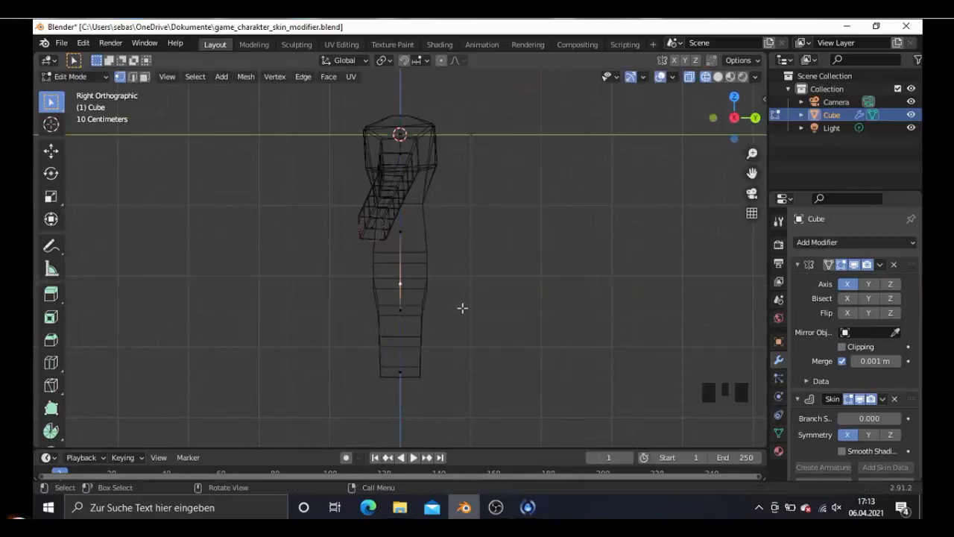
{"action": "key", "text": "g"}
{"action": "right_click", "coordinate": [415, 300]}
{"action": "middle_click_drag", "start_coordinate": [441, 304], "coordinate": [375, 306]}
{"action": "key", "text": "KP_3"}
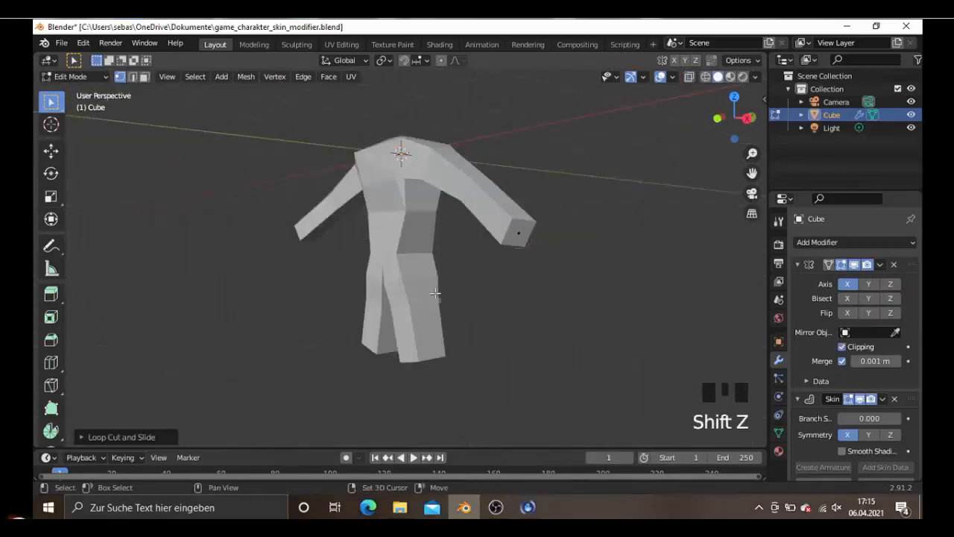
{"action": "middle_click_drag", "start_coordinate": [437, 292], "coordinate": [433, 271]}
{"action": "scroll", "coordinate": [365, 295], "scroll_direction": "down", "scroll_amount": 3}
{"action": "scroll", "coordinate": [466, 291], "scroll_direction": "up", "scroll_amount": 2}
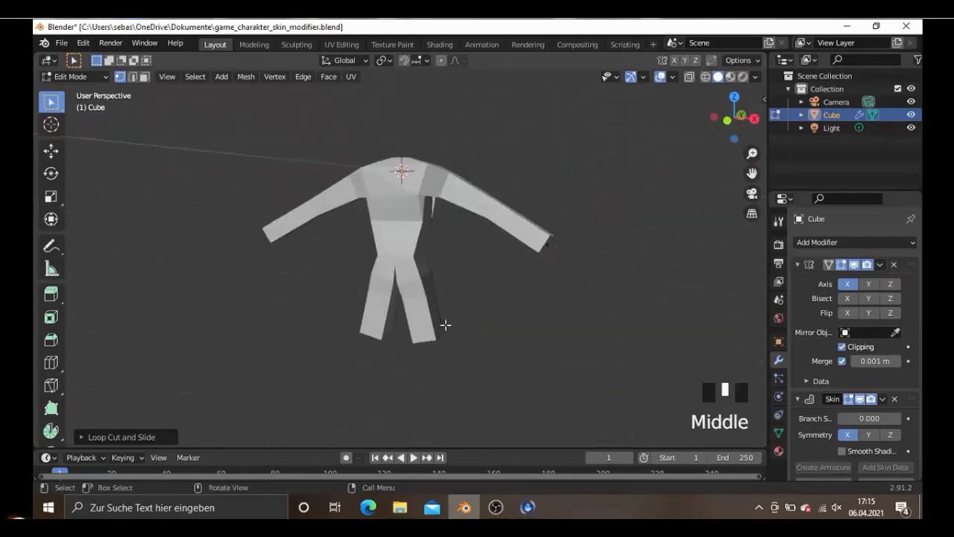
- Move the leg's end vertex about 0.13 m forward along Y and 0.03 m up in the side view
{"action": "middle_click_drag", "start_coordinate": [446, 324], "coordinate": [431, 342]}
{"action": "left_click", "coordinate": [487, 351]}
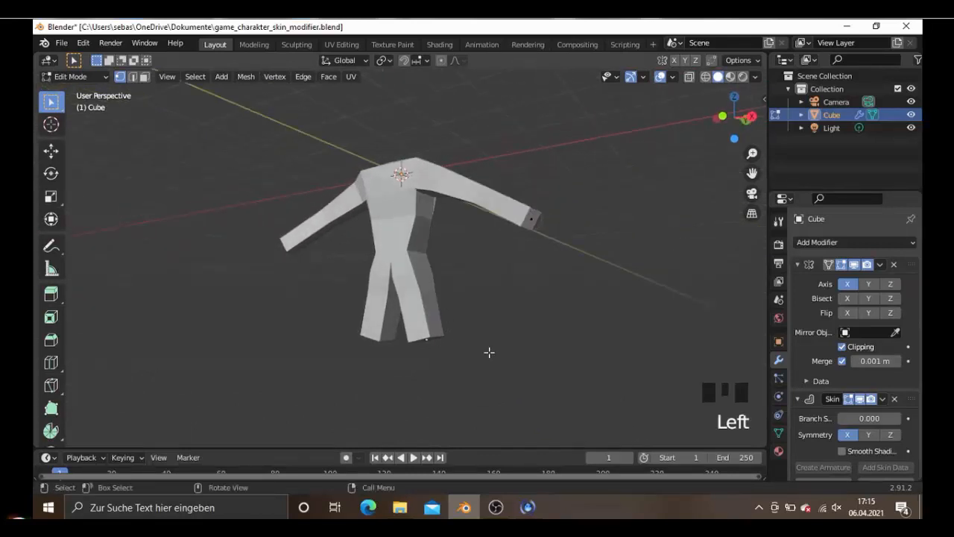
{"action": "key", "text": "KP_3"}
{"action": "key", "text": "g"}
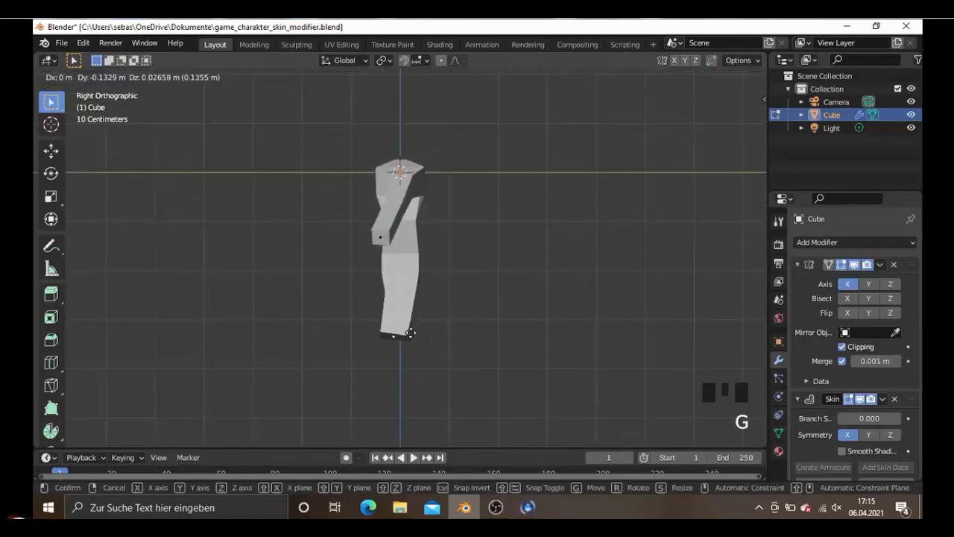
{"action": "left_click", "coordinate": [397, 336]}
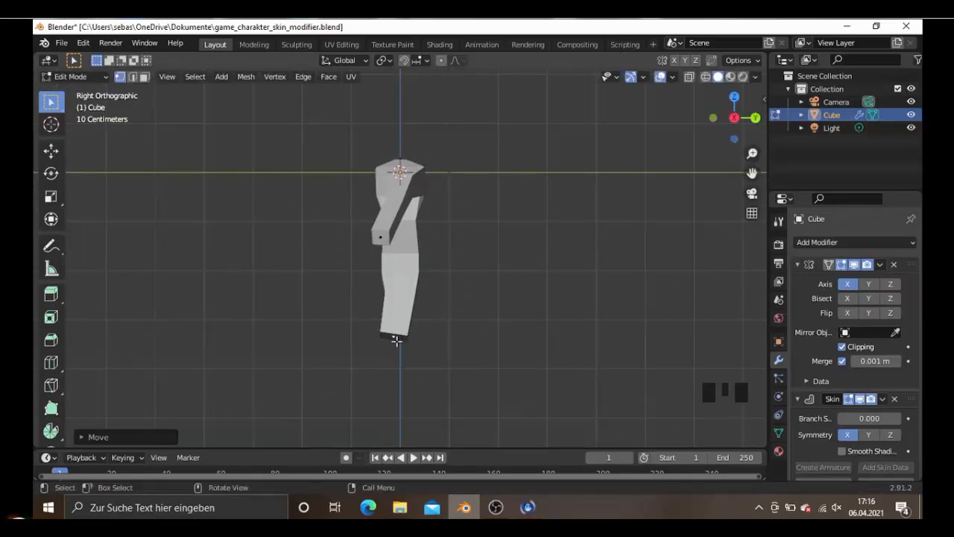
- Extrude the leg's end vertex about 1.46 m down in the side view to form the lower leg
{"action": "key", "text": "e"}
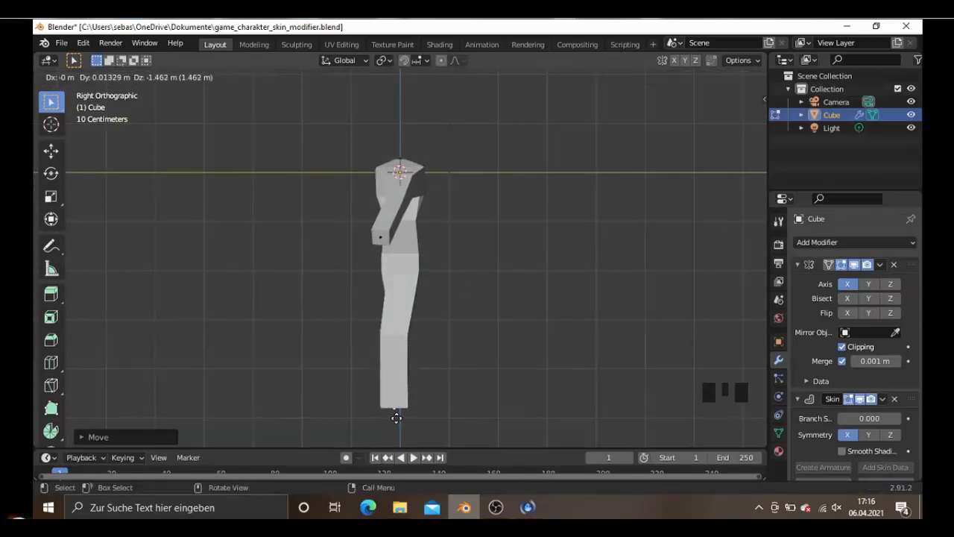
{"action": "left_click", "coordinate": [397, 416]}
{"action": "middle_click_drag", "start_coordinate": [422, 380], "coordinate": [537, 373]}
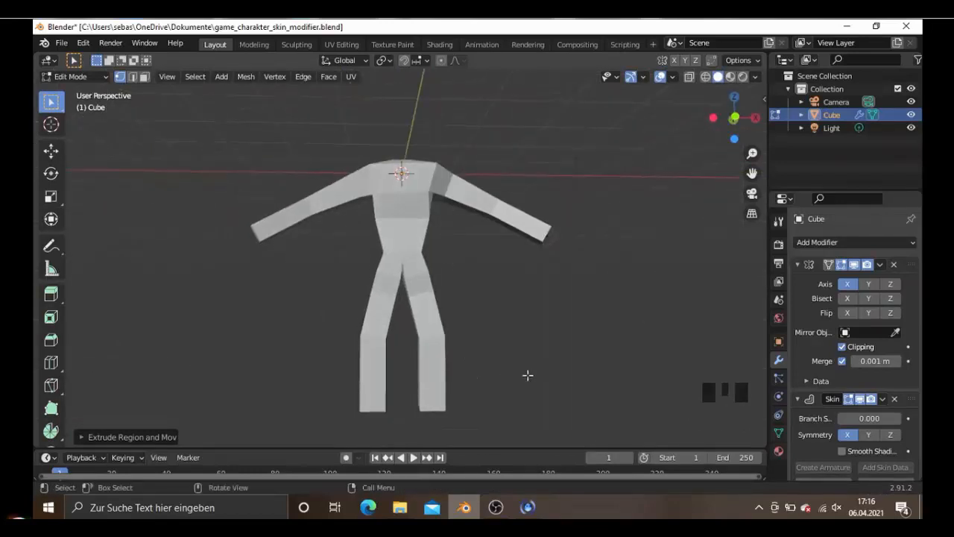
- Shrink the skin radius at the lower leg's end vertex to about 0.72 in the front view
{"action": "key", "text": "KP_1"}
{"action": "scroll", "coordinate": [527, 375], "scroll_direction": "down", "scroll_amount": 3, "text": "shift"}
{"action": "scroll", "coordinate": [527, 375], "scroll_direction": "up", "scroll_amount": 2}
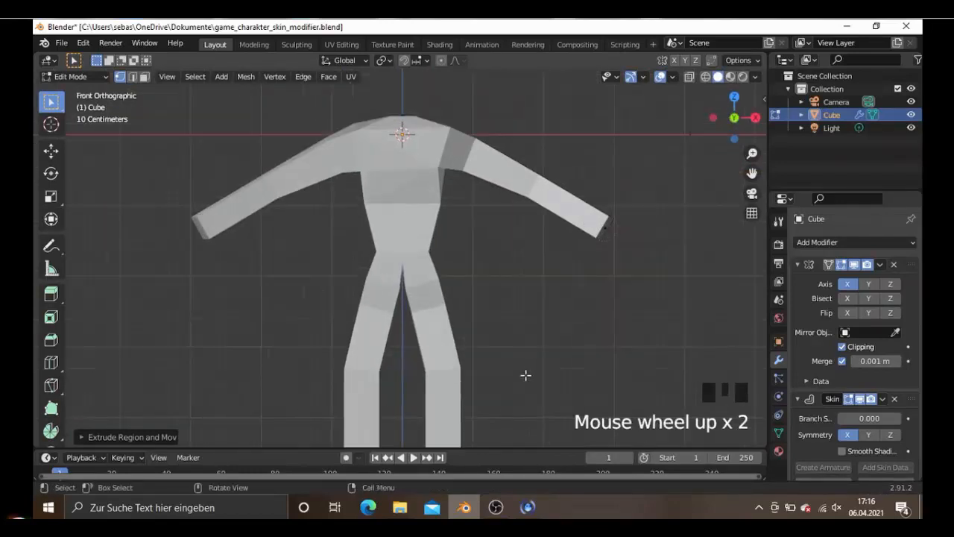
{"action": "middle_click_drag", "start_coordinate": [527, 375], "coordinate": [500, 283], "text": "shift"}
{"action": "key", "text": "s"}
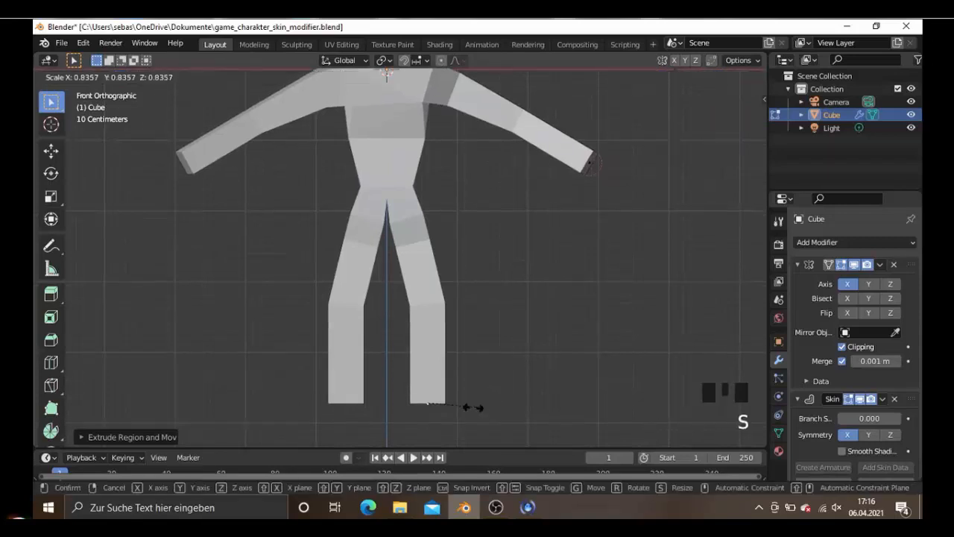
{"action": "right_click", "coordinate": [438, 404]}
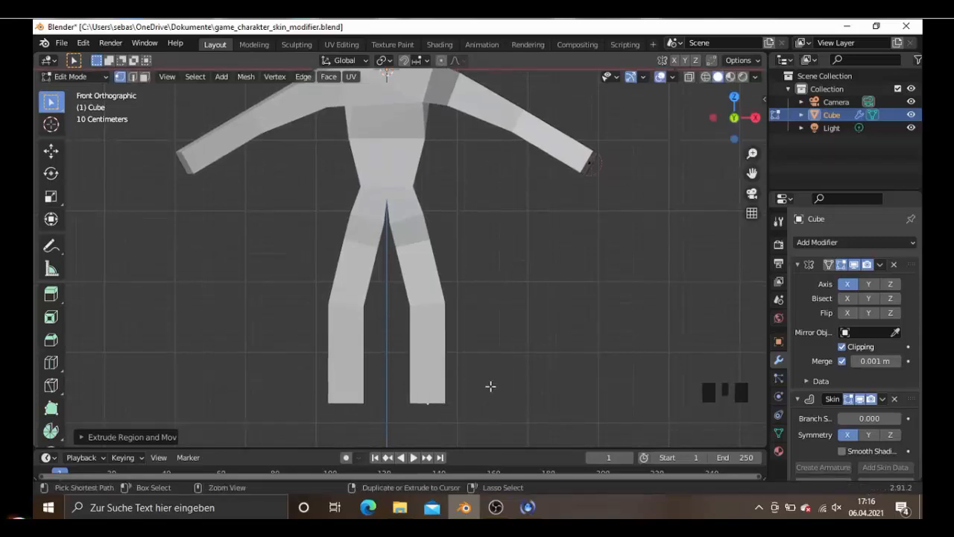
{"action": "key", "text": "ctrl+a"}
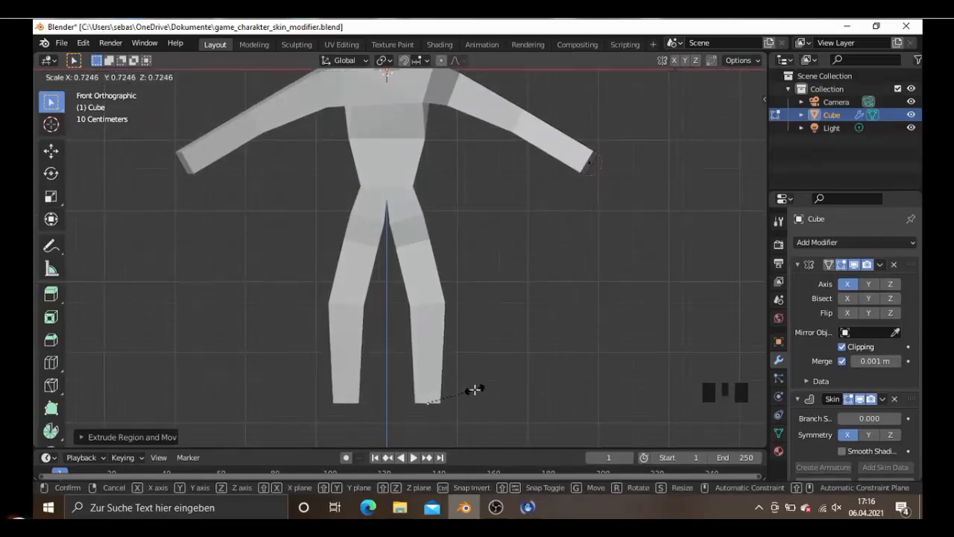
{"action": "left_click", "coordinate": [473, 390]}
- Select the knee vertex in wireframe and shrink its skin radius to about 0.9
{"action": "key", "text": "shift+z"}
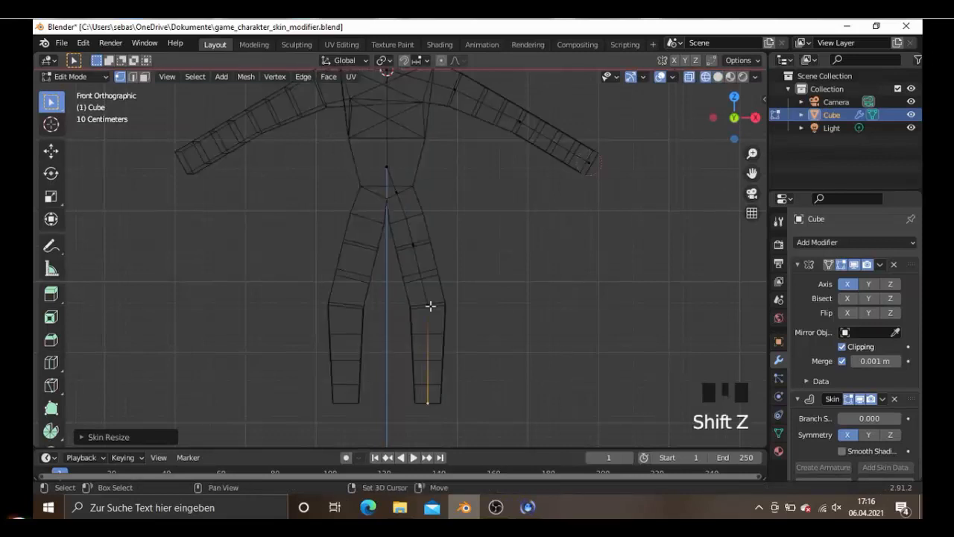
{"action": "left_click", "coordinate": [430, 306]}
{"action": "key", "text": "ctrl+a"}
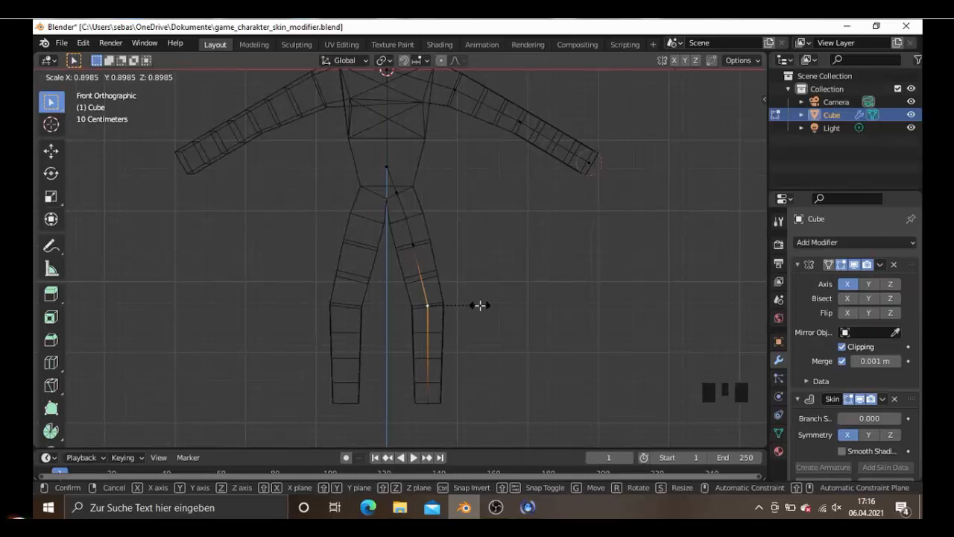
{"action": "left_click", "coordinate": [480, 305]}
{"action": "middle_click_drag", "start_coordinate": [477, 313], "coordinate": [516, 316]}
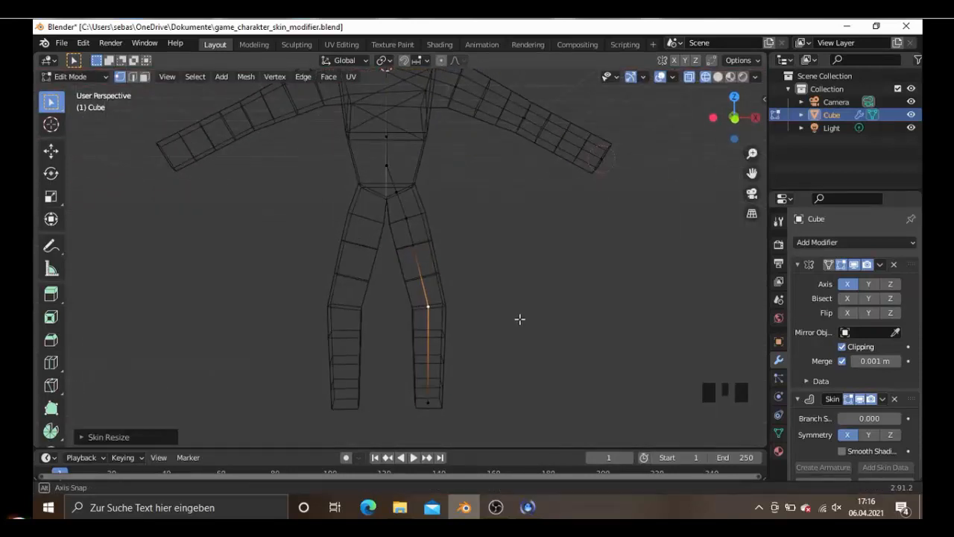
- Move the upper thigh vertex slightly inward along X in the front view and return to solid shading
{"action": "left_click", "coordinate": [409, 220]}
{"action": "key", "text": "KP_1"}
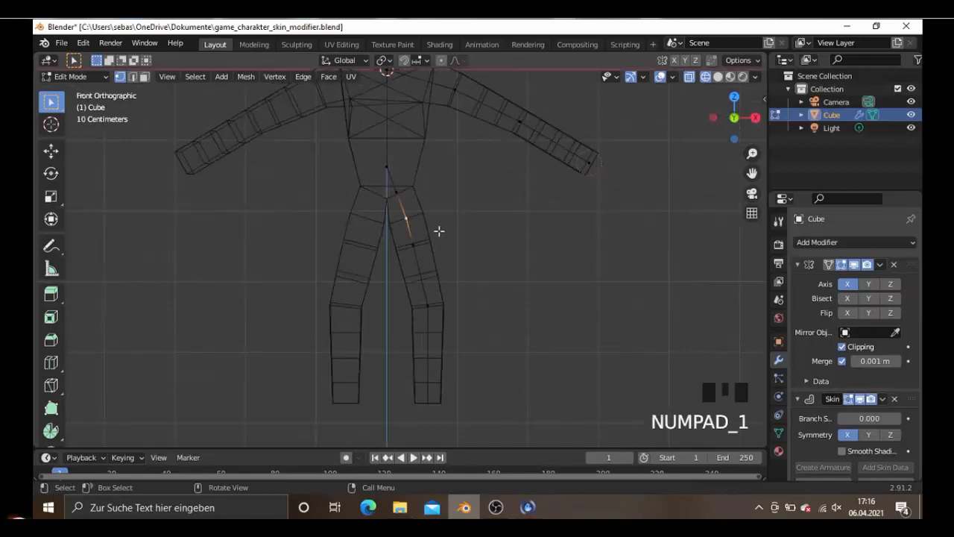
{"action": "key", "text": "g"}
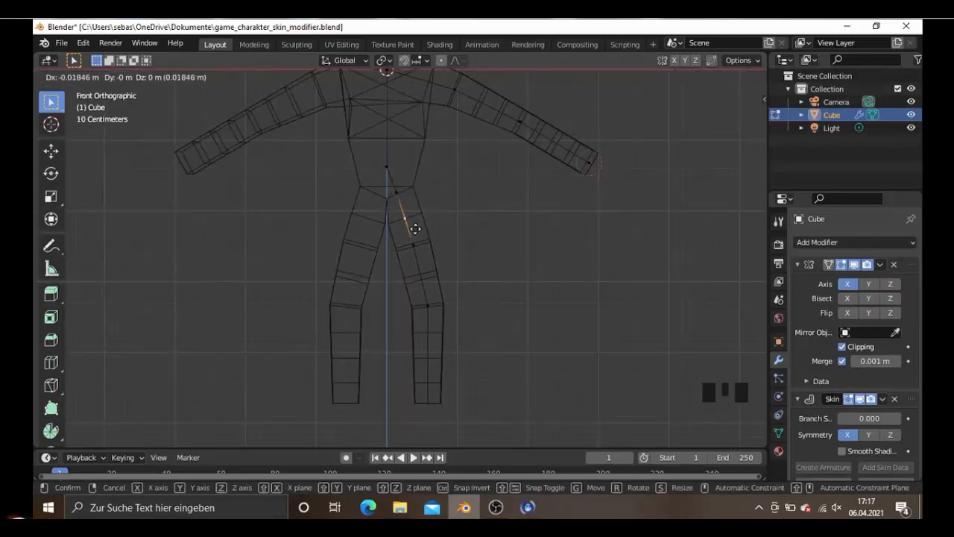
{"action": "left_click", "coordinate": [415, 229]}
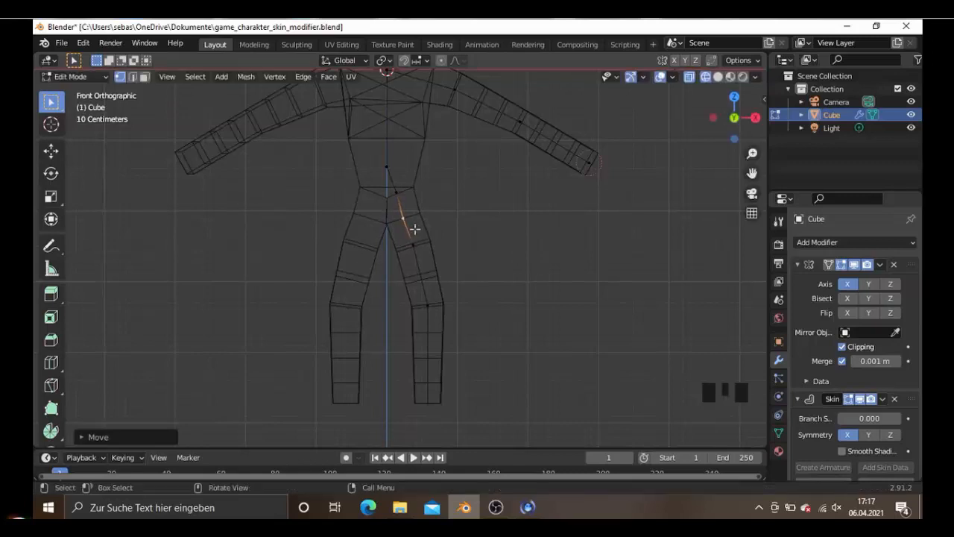
{"action": "key", "text": "shift+z"}
{"action": "scroll", "coordinate": [449, 272], "scroll_direction": "down", "scroll_amount": 3}
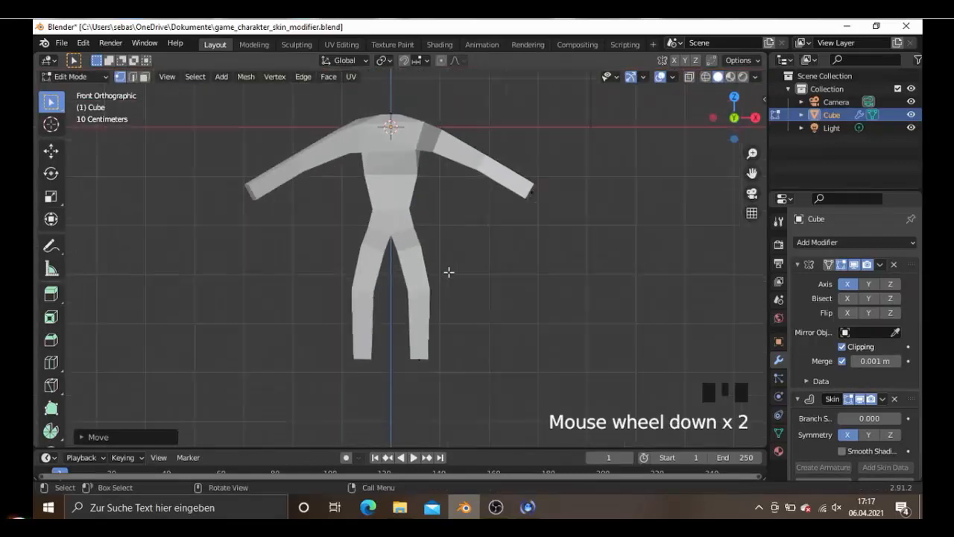
- Move the lower leg's end vertex about 0.13 m outward along X in the front view
{"action": "left_click", "coordinate": [422, 342]}
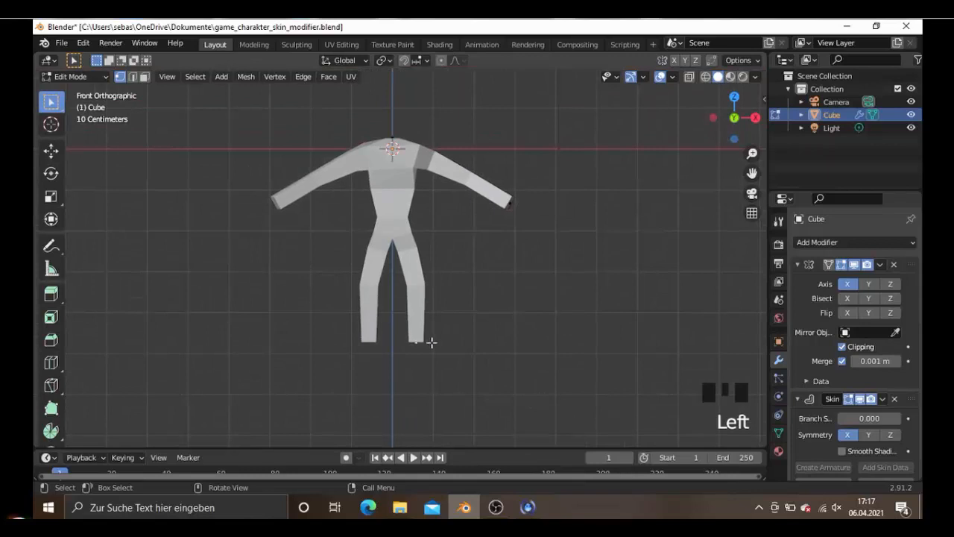
{"action": "key", "text": "g"}
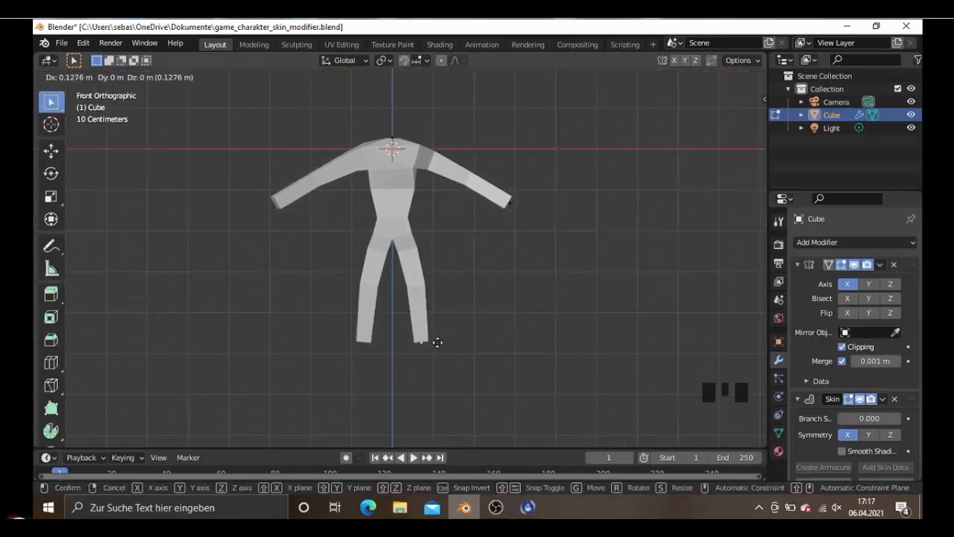
{"action": "left_click", "coordinate": [437, 341]}
{"action": "middle_click_drag", "start_coordinate": [484, 290], "coordinate": [437, 305]}
- Extrude the ankle vertex about 0.85 m forward along Y in the side view to form the foot
{"action": "left_click", "coordinate": [422, 328]}
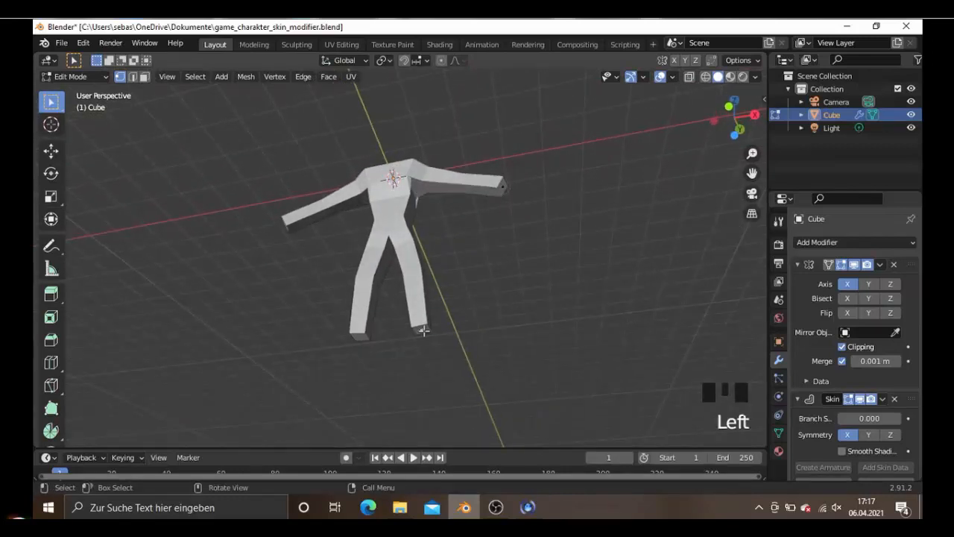
{"action": "key", "text": "KP_3"}
{"action": "key", "text": "e"}
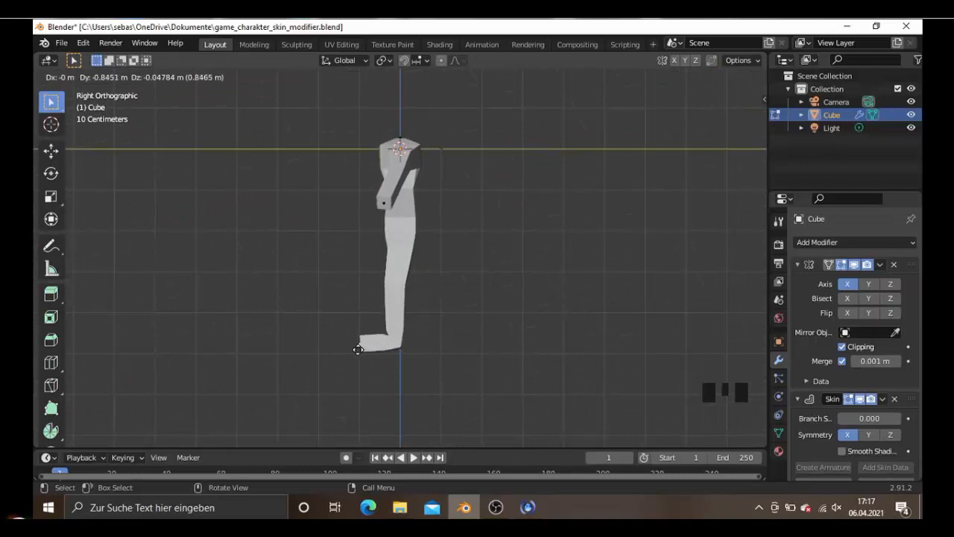
{"action": "left_click", "coordinate": [357, 349]}
{"action": "key", "text": "ctrl+a"}
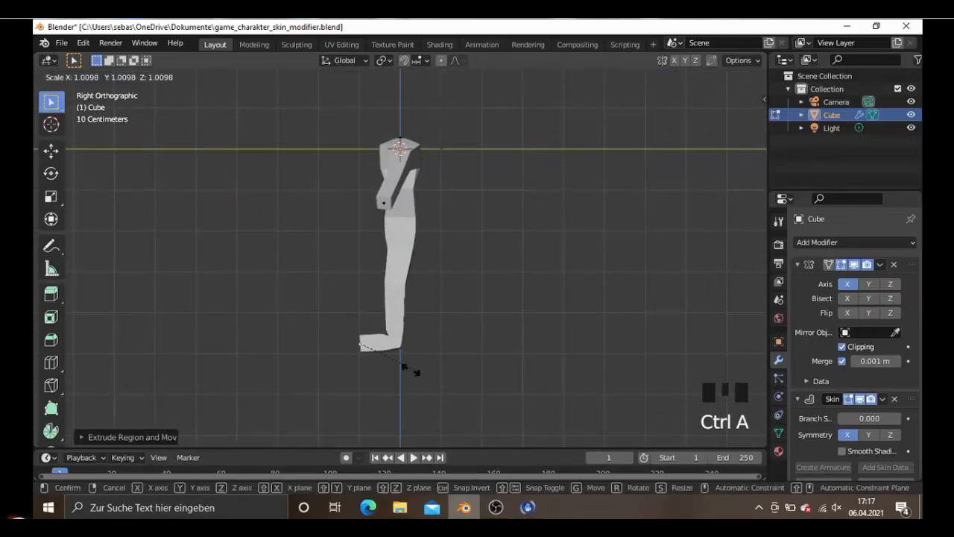
{"action": "key", "text": "z"}
{"action": "left_click", "coordinate": [363, 346]}
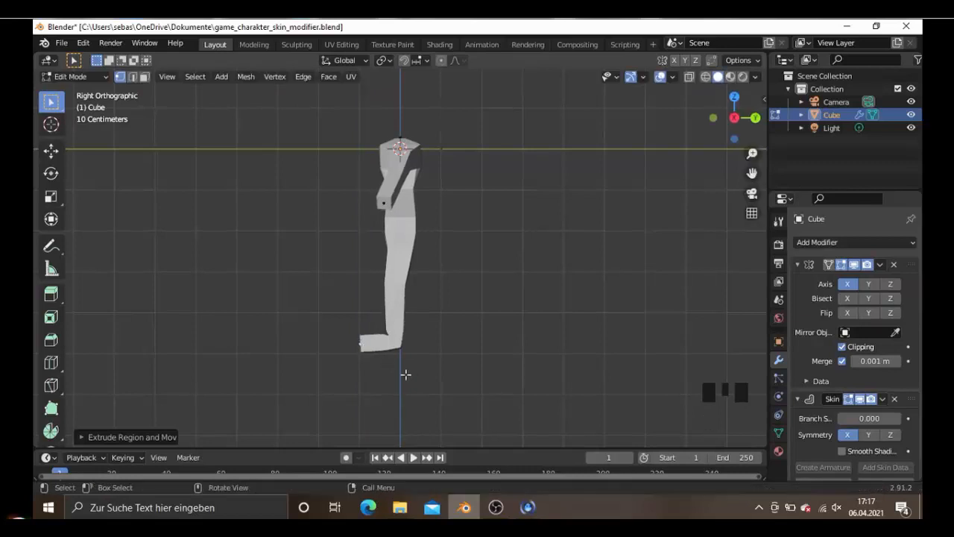
{"action": "key", "text": "ctrl+a"}
{"action": "key", "text": "y"}
{"action": "left_click", "coordinate": [387, 369]}
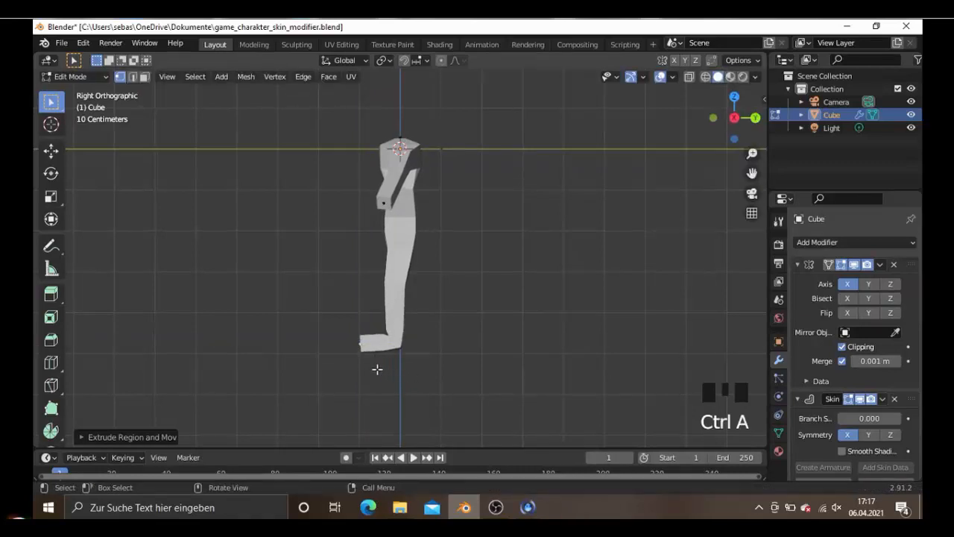
{"action": "middle_click_drag", "start_coordinate": [378, 368], "coordinate": [501, 363]}
{"action": "middle_click_drag", "start_coordinate": [449, 344], "coordinate": [527, 382]}
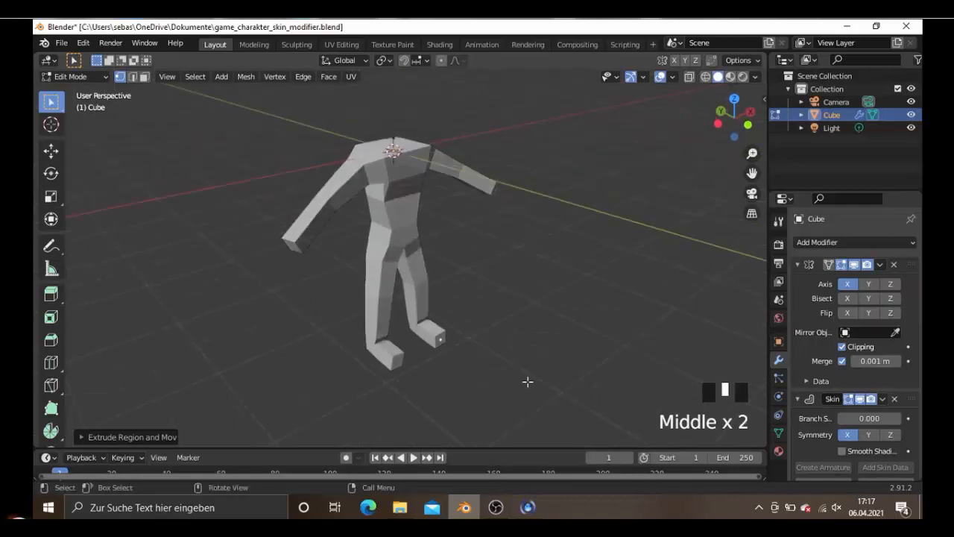
- Shrink the skin radius at the toe vertex uniformly to about 0.78 in the side view
{"action": "key", "text": "KP_3"}
{"action": "scroll", "coordinate": [448, 360], "scroll_direction": "down", "scroll_amount": 4, "text": "shift"}
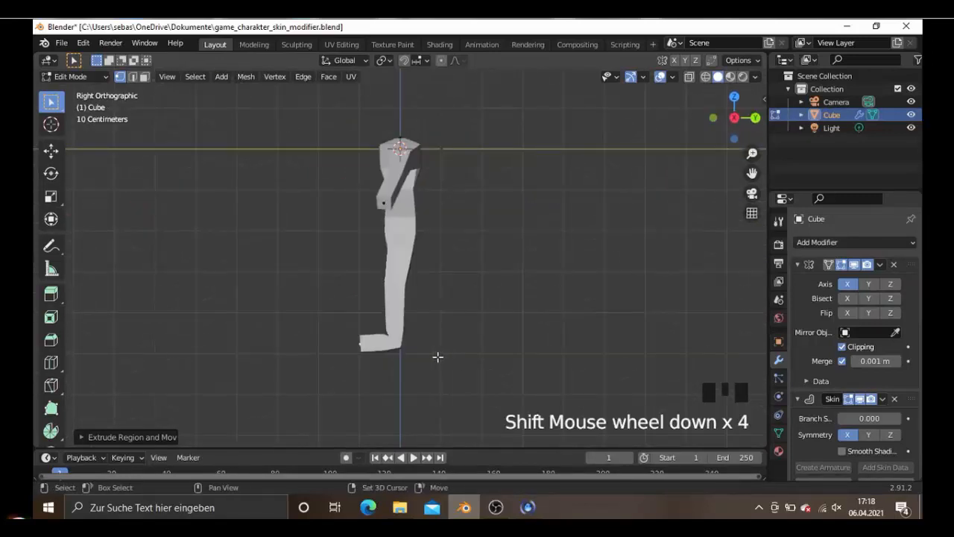
{"action": "scroll", "coordinate": [436, 357], "scroll_direction": "up", "scroll_amount": 4}
{"action": "middle_click_drag", "start_coordinate": [436, 357], "coordinate": [447, 277], "text": "shift"}
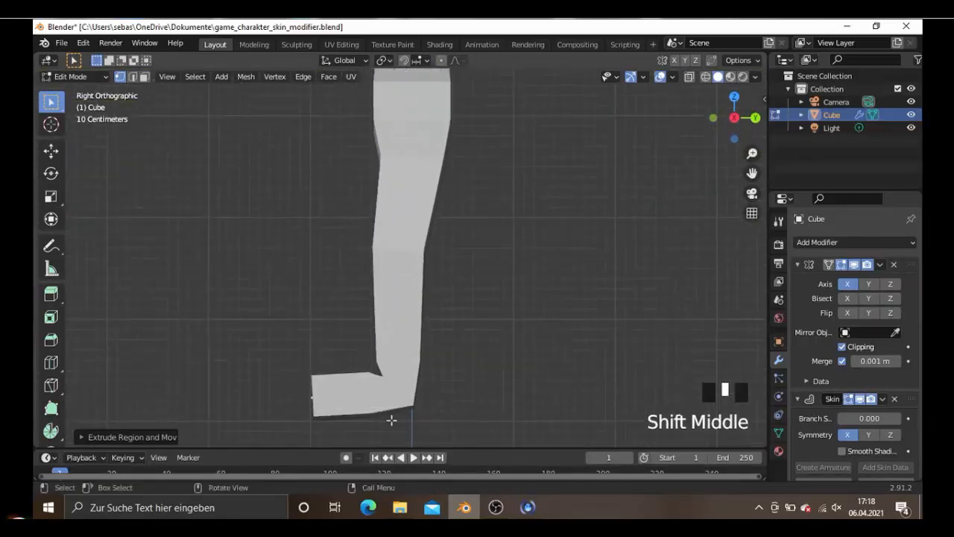
{"action": "key", "text": "ctrl+a"}
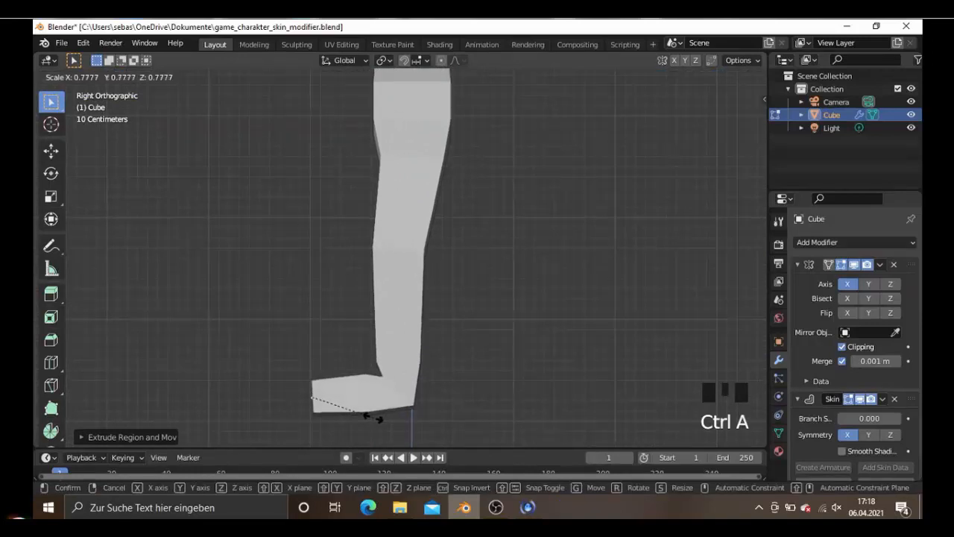
{"action": "left_click", "coordinate": [376, 412]}
{"action": "scroll", "coordinate": [359, 393], "scroll_direction": "down", "scroll_amount": 3}
{"action": "middle_click_drag", "start_coordinate": [359, 393], "coordinate": [515, 405]}
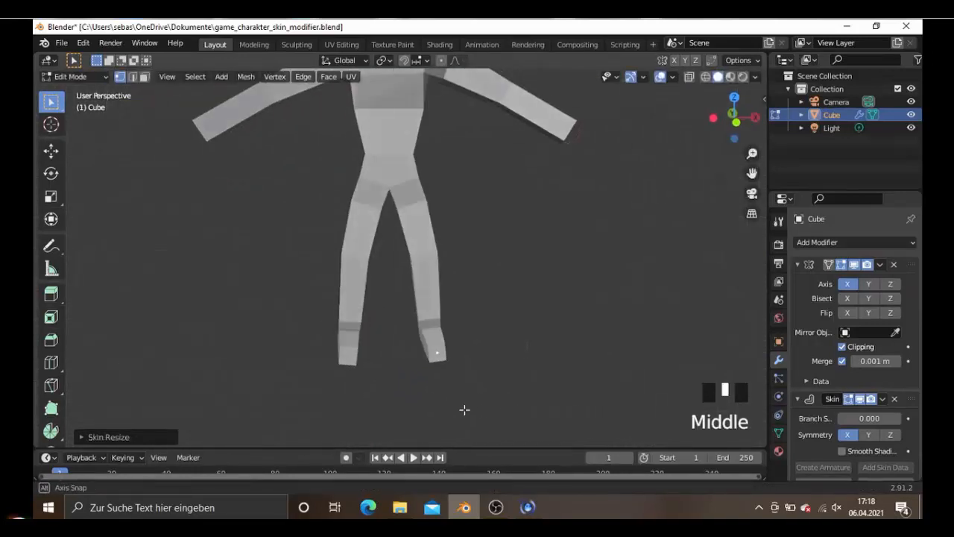
- Move the toe vertex about 0.03 m outward along X in the front view so the foot points slightly outward
{"action": "key", "text": "KP_1"}
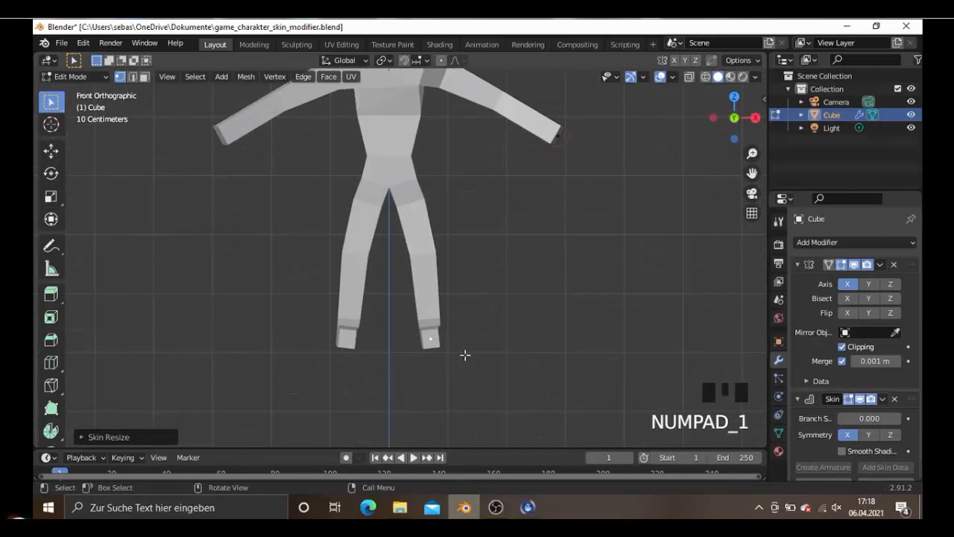
{"action": "scroll", "coordinate": [465, 355], "scroll_direction": "up", "scroll_amount": 1}
{"action": "key", "text": "r"}
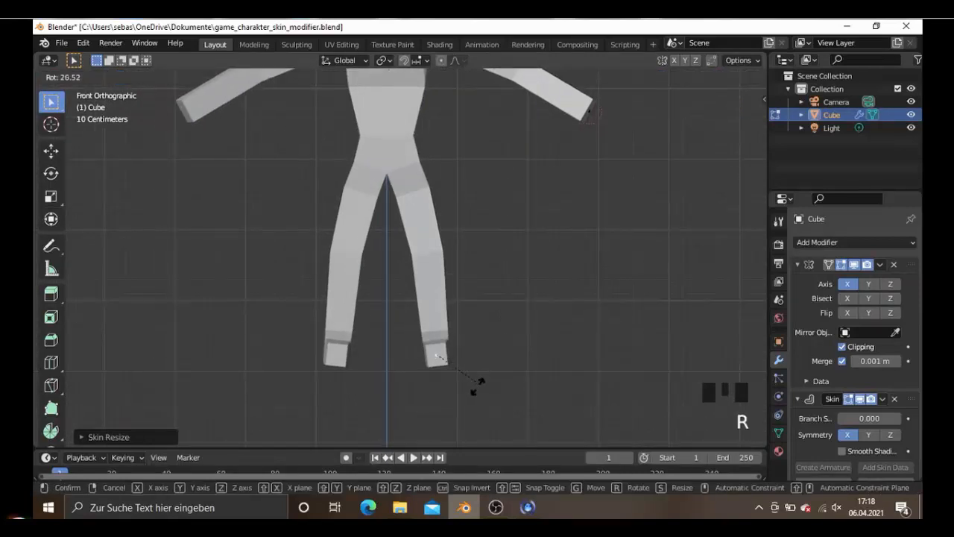
{"action": "right_click", "coordinate": [476, 389]}
{"action": "key", "text": "g"}
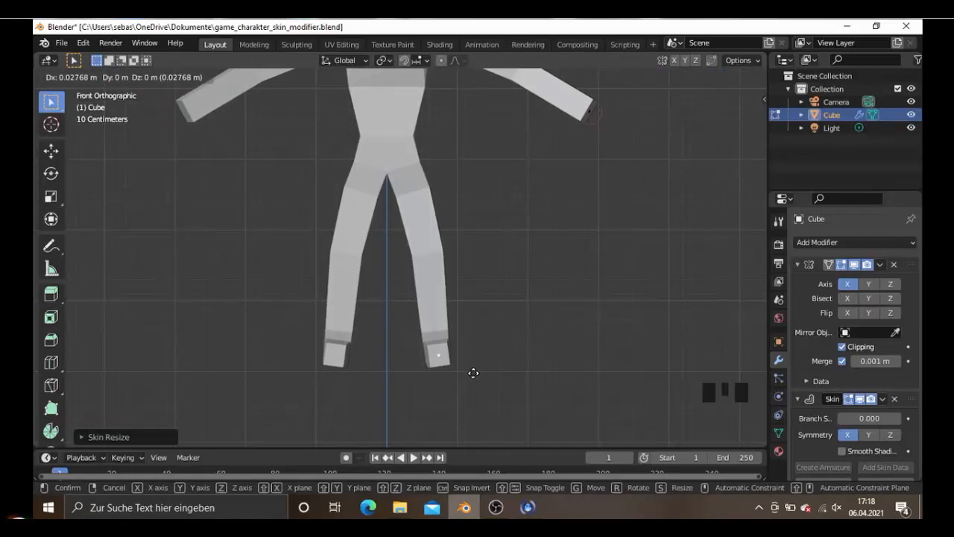
{"action": "left_click", "coordinate": [469, 373]}
{"action": "scroll", "coordinate": [460, 373], "scroll_direction": "down", "scroll_amount": 2}
{"action": "middle_click_drag", "start_coordinate": [460, 373], "coordinate": [408, 361]}
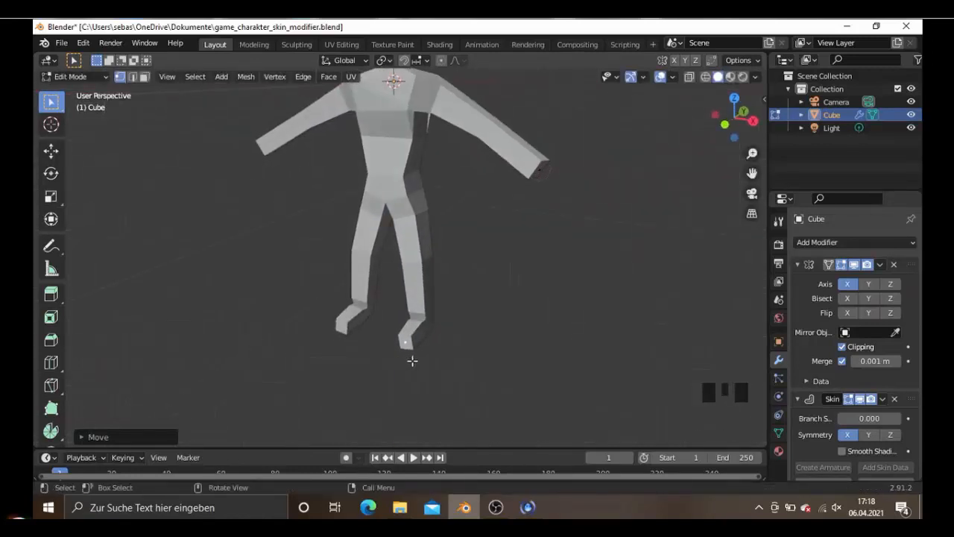
{"action": "scroll", "coordinate": [421, 343], "scroll_direction": "down", "scroll_amount": 3}
{"action": "middle_click", "coordinate": [432, 321]}
- Add a loop cut to the lower leg edge in wireframe and move the new vertex down along Z to just above the ankle
{"action": "key", "text": "KP_3"}
{"action": "scroll", "coordinate": [432, 322], "scroll_direction": "up", "scroll_amount": 8}
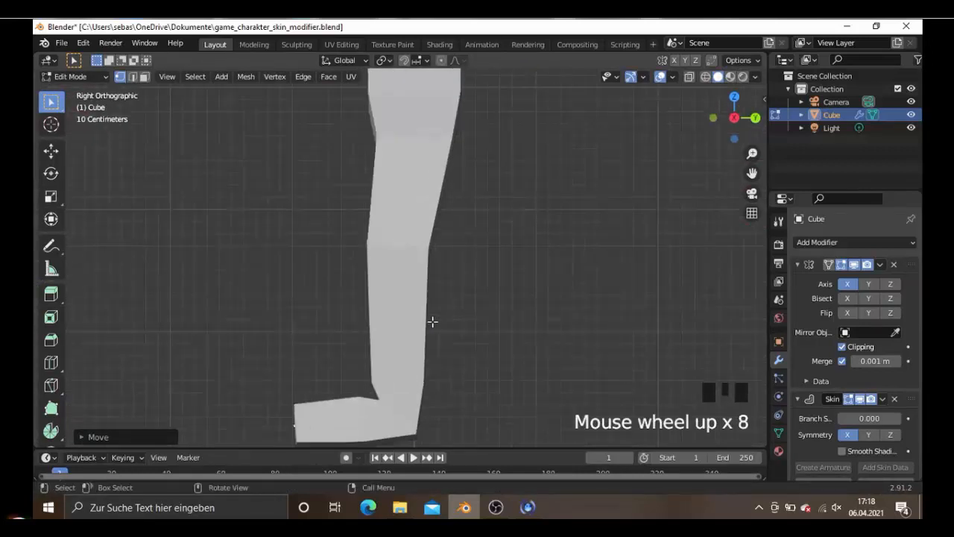
{"action": "key", "text": "shift+z"}
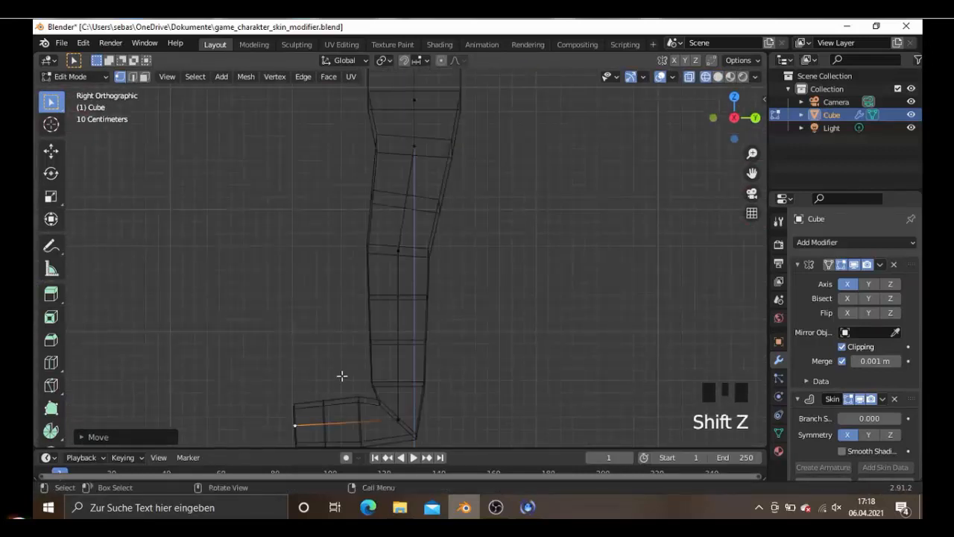
{"action": "key", "text": "ctrl+r"}
{"action": "left_click", "coordinate": [396, 384]}
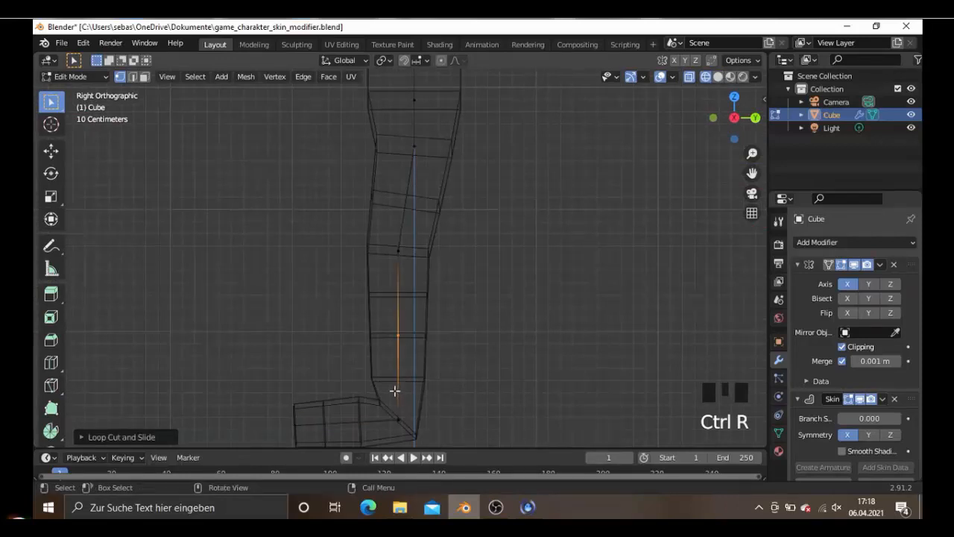
{"action": "key", "text": "g"}
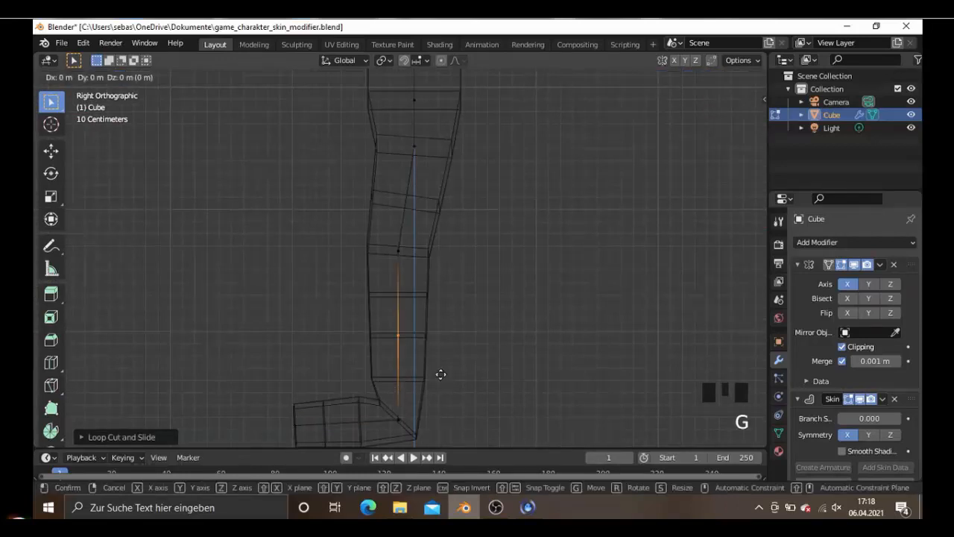
{"action": "key", "text": "z"}
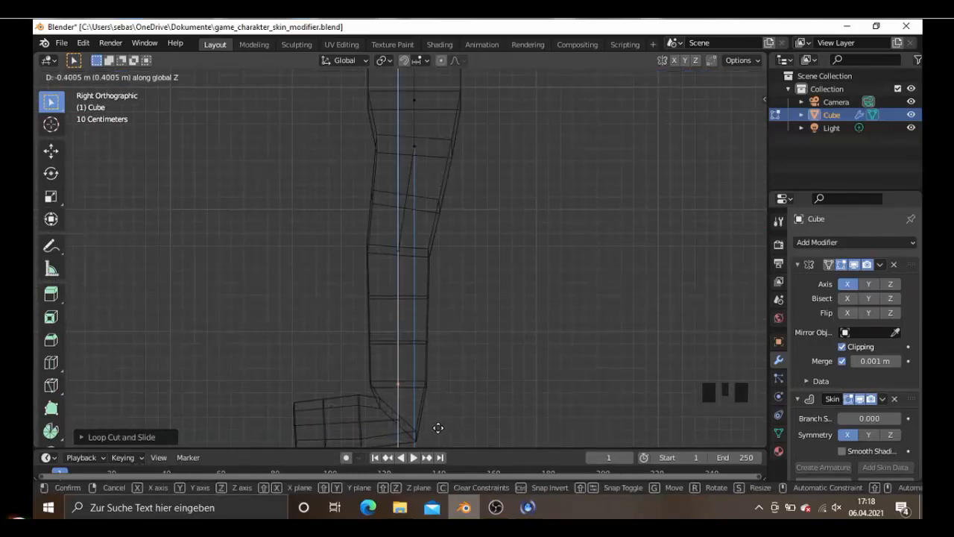
{"action": "left_click", "coordinate": [471, 415]}
- Shrink the skin radius at the vertex just above the ankle uniformly to about 0.97 in the side view
{"action": "key", "text": "ctrl+a"}
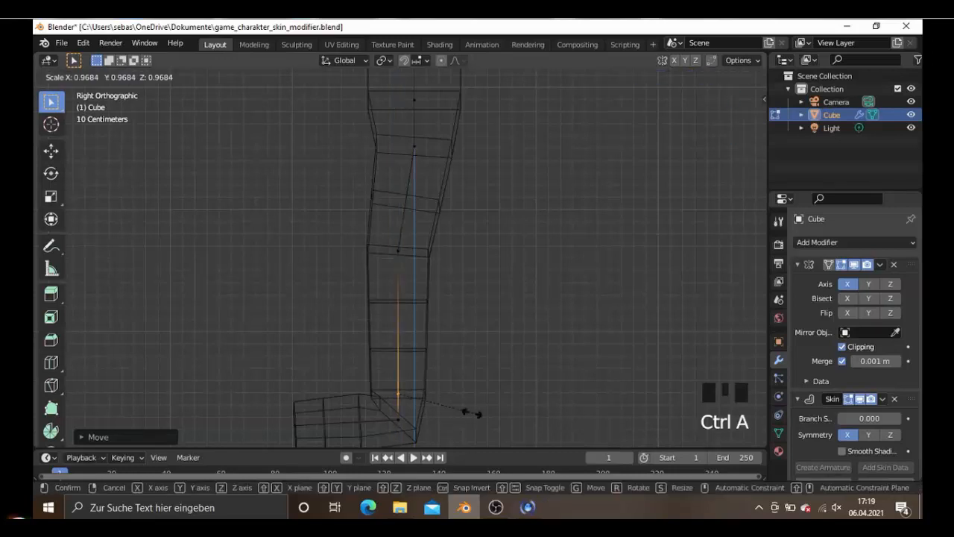
{"action": "left_click", "coordinate": [459, 413]}
{"action": "scroll", "coordinate": [452, 388], "scroll_direction": "down", "scroll_amount": 3}
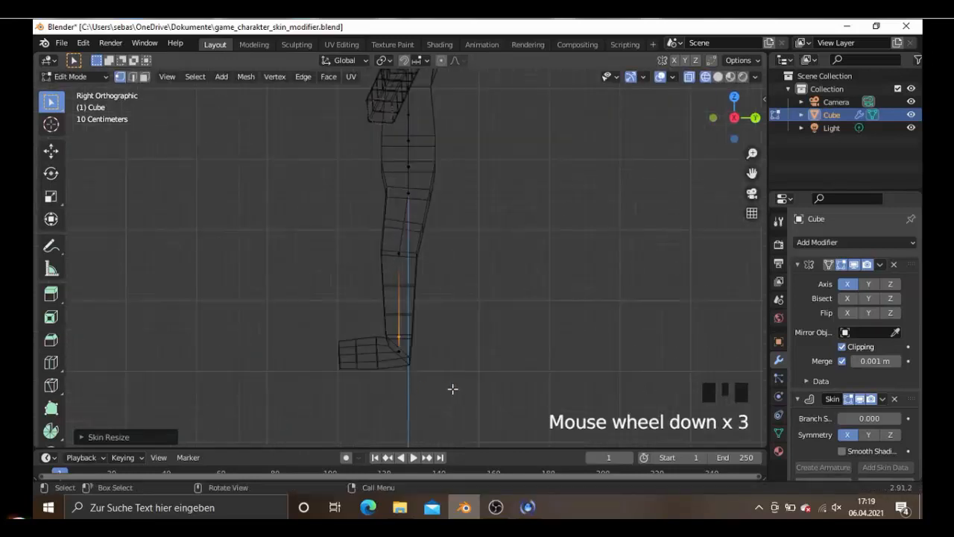
{"action": "middle_click_drag", "start_coordinate": [452, 388], "coordinate": [554, 383]}
{"action": "scroll", "coordinate": [554, 381], "scroll_direction": "down", "scroll_amount": 1}
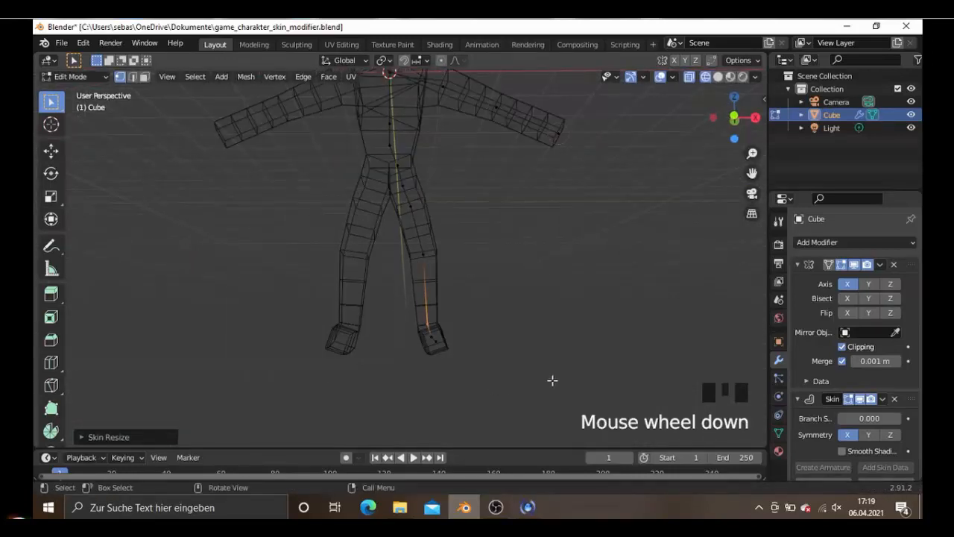
{"action": "key", "text": "KP_1"}
{"action": "scroll", "coordinate": [505, 366], "scroll_direction": "down", "scroll_amount": 2, "text": "shift"}
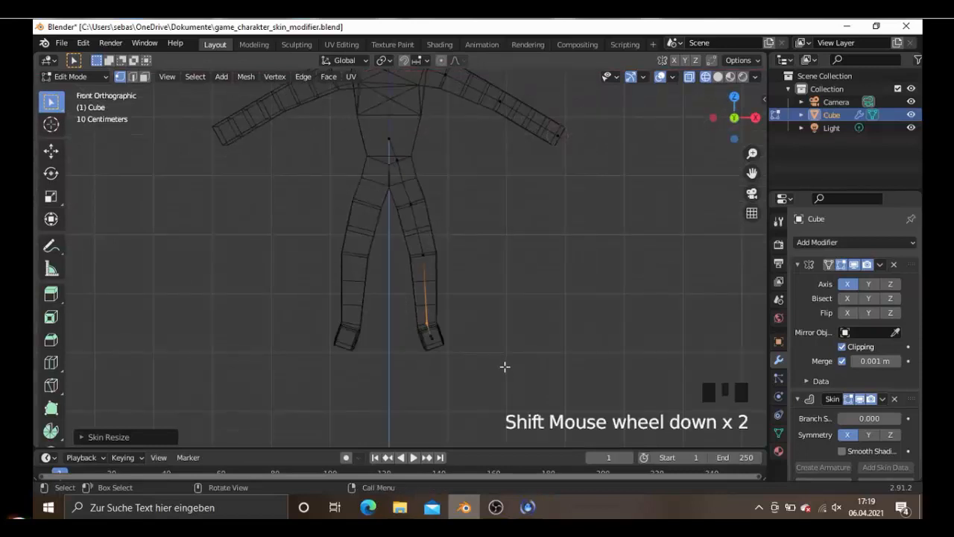
{"action": "scroll", "coordinate": [400, 386], "scroll_direction": "up", "scroll_amount": 1}
{"action": "scroll", "coordinate": [449, 352], "scroll_direction": "down", "scroll_amount": 4}
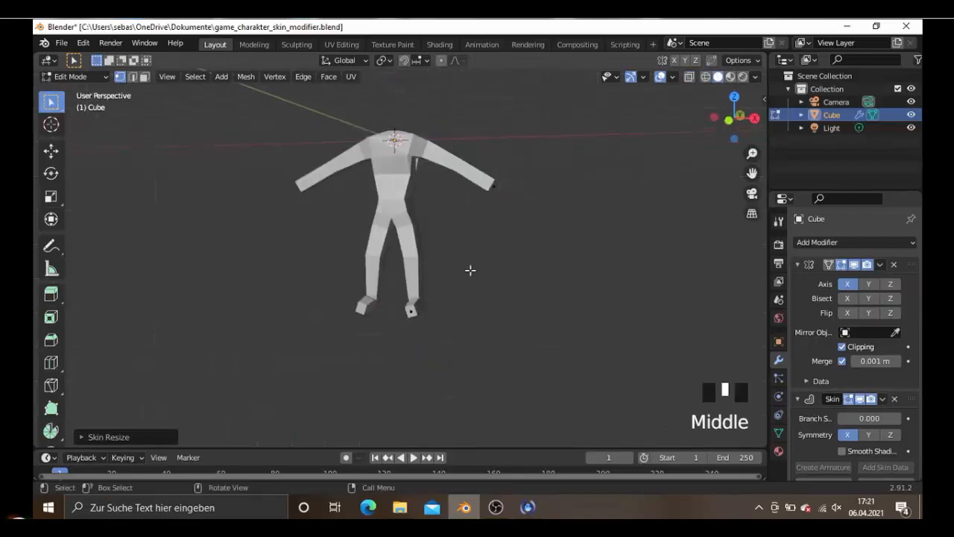
- Add a Subdivision Surface modifier to the character mesh to smooth the body
{"action": "middle_click_drag", "start_coordinate": [471, 269], "coordinate": [471, 270]}
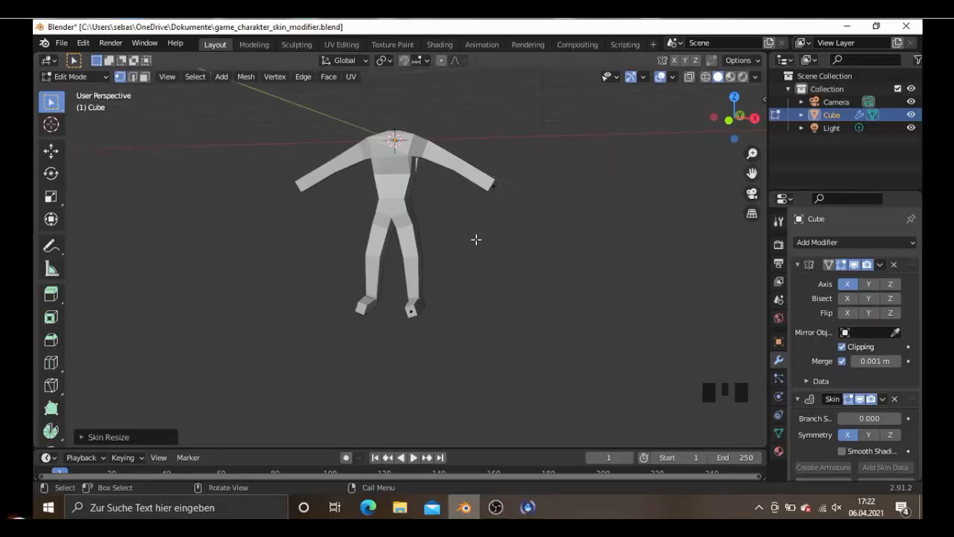
{"action": "middle_click_drag", "start_coordinate": [471, 237], "coordinate": [474, 237]}
{"action": "left_click", "coordinate": [803, 243]}
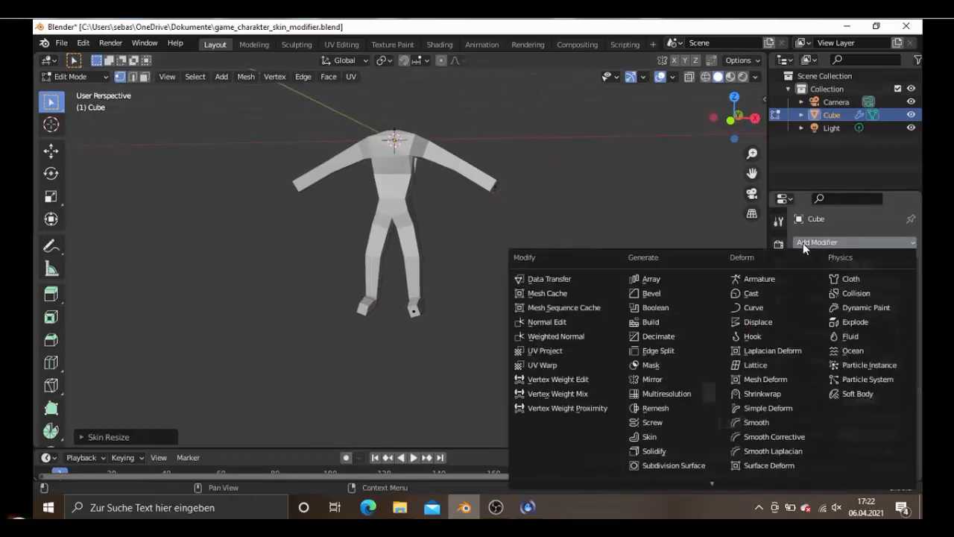
{"action": "left_click", "coordinate": [692, 465]}
{"action": "middle_click_drag", "start_coordinate": [544, 322], "coordinate": [483, 305]}
{"action": "scroll", "coordinate": [499, 283], "scroll_direction": "up", "scroll_amount": 4, "text": "shift"}
{"action": "scroll", "coordinate": [484, 305], "scroll_direction": "up", "scroll_amount": 2}
{"action": "scroll", "coordinate": [474, 305], "scroll_direction": "down", "scroll_amount": 1}
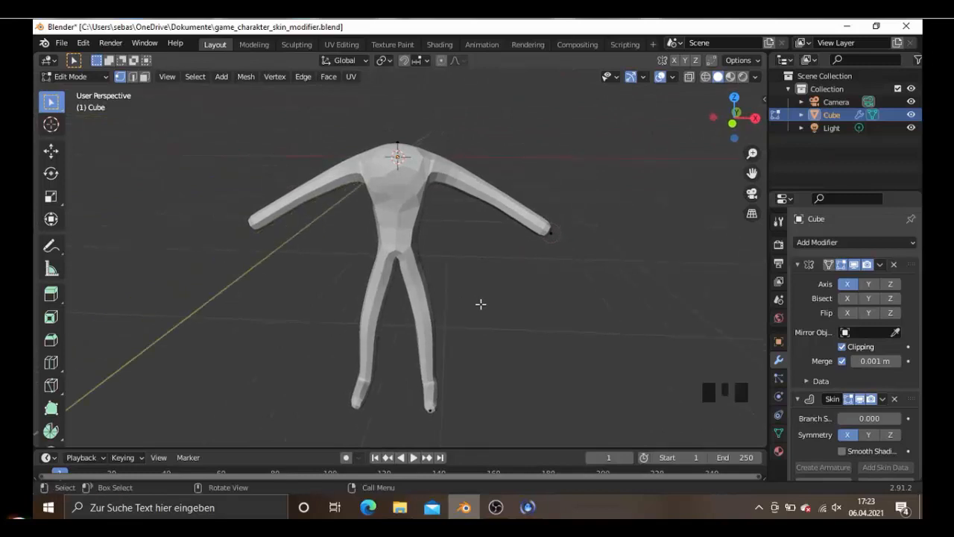
- Enlarge the skin radius at the upper chest vertex, where the arm branches off, uniformly to about 1.07 in the front wireframe view
{"action": "key", "text": "shift+z"}
{"action": "key", "text": "KP_1"}
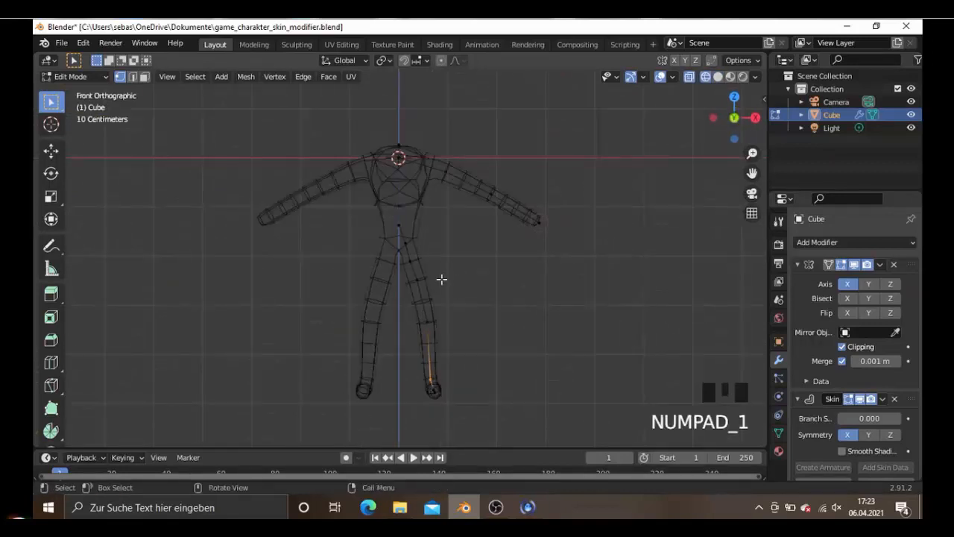
{"action": "scroll", "coordinate": [441, 277], "scroll_direction": "up", "scroll_amount": 4, "text": "shift"}
{"action": "middle_click_drag", "start_coordinate": [441, 277], "coordinate": [440, 267], "text": "shift"}
{"action": "scroll", "coordinate": [440, 267], "scroll_direction": "up", "scroll_amount": 3}
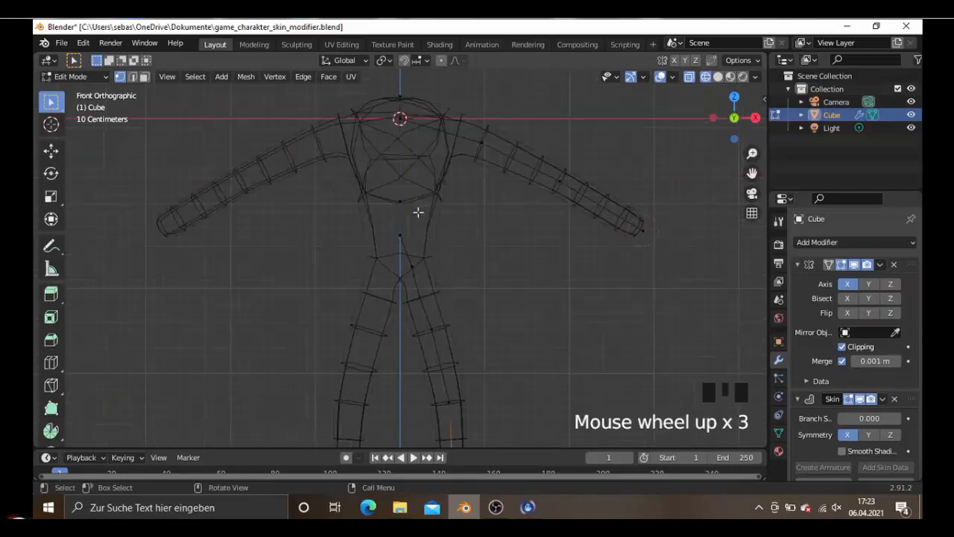
{"action": "left_click", "coordinate": [401, 120]}
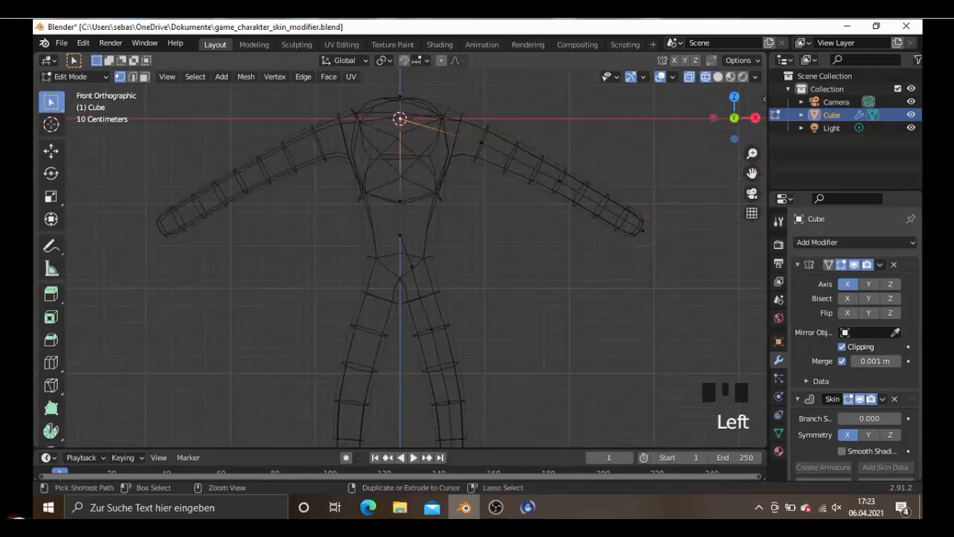
{"action": "key", "text": "ctrl+a"}
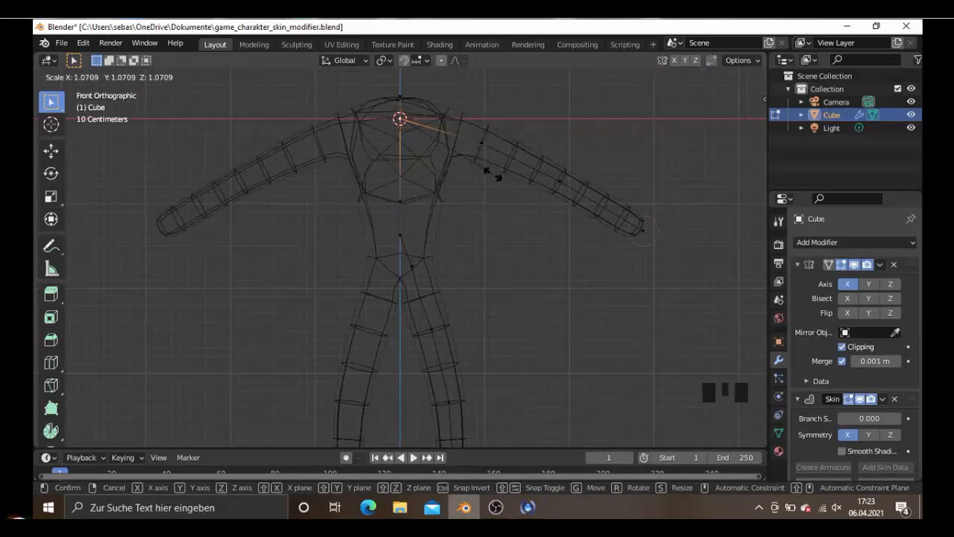
{"action": "left_click", "coordinate": [492, 173]}
{"action": "scroll", "coordinate": [513, 235], "scroll_direction": "down", "scroll_amount": 1}
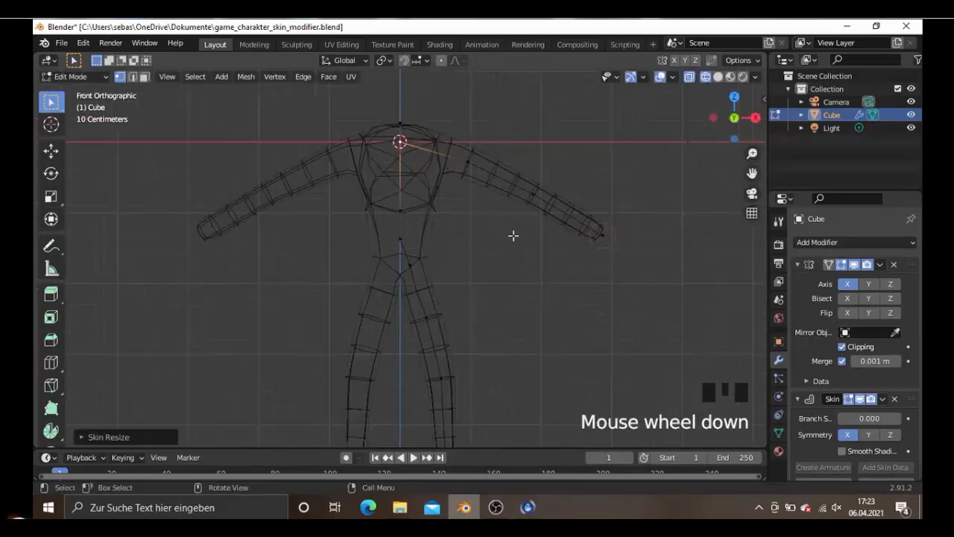
- Examine the smoothed character's torso and legs in perspective and from the side
{"action": "key", "text": "shift+z"}
{"action": "scroll", "coordinate": [513, 234], "scroll_direction": "down", "scroll_amount": 2}
{"action": "mouse_move", "coordinate": [499, 239]}
{"action": "middle_mouse_down"}
{"action": "mouse_move", "coordinate": [347, 241]}
{"action": "mouse_move", "coordinate": [402, 243]}
{"action": "mouse_move", "coordinate": [360, 244]}
{"action": "mouse_move", "coordinate": [452, 284]}
{"action": "middle_mouse_up"}
{"action": "key", "text": "shift+z"}
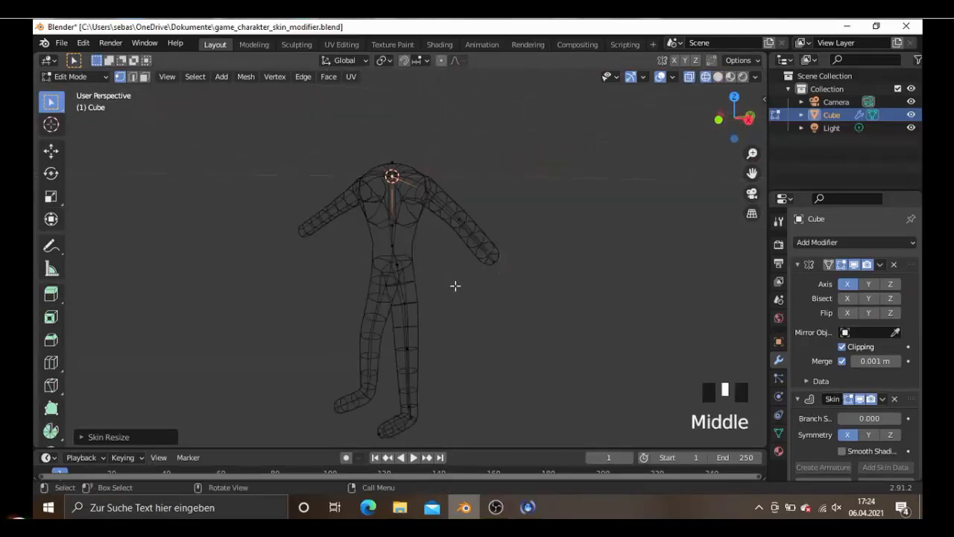
{"action": "key", "text": "KP_3"}
{"action": "scroll", "coordinate": [431, 321], "scroll_direction": "up", "scroll_amount": 4}
{"action": "scroll", "coordinate": [409, 322], "scroll_direction": "down", "scroll_amount": 2}
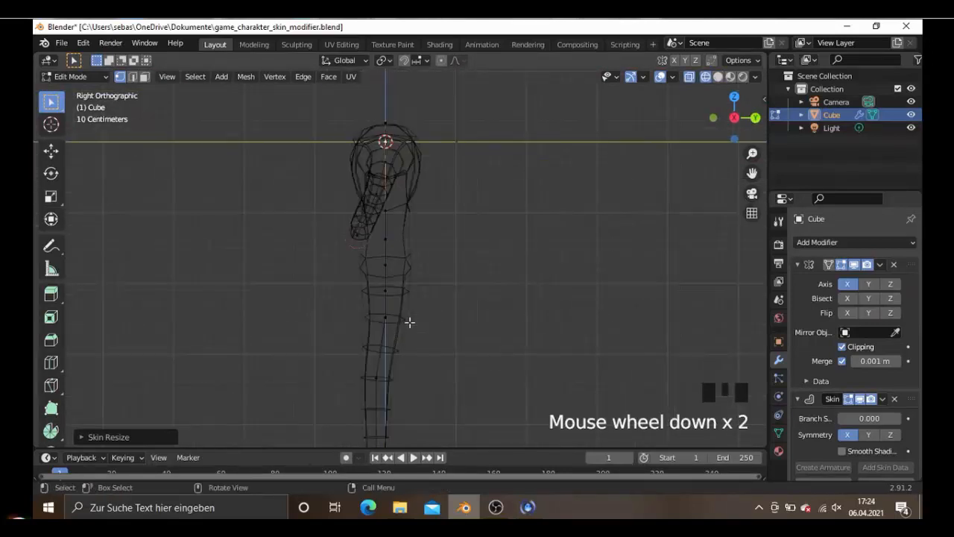
{"action": "scroll", "coordinate": [420, 325], "scroll_direction": "down", "scroll_amount": 2}
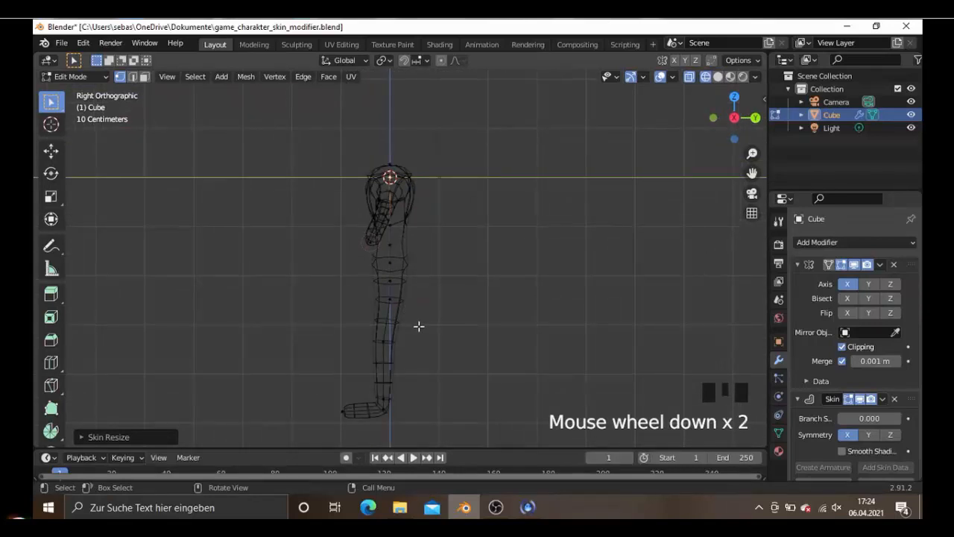
{"action": "middle_click_drag", "start_coordinate": [419, 325], "coordinate": [540, 332]}
- Move the thigh vertex between hip and knee slightly forward in the side wireframe view
{"action": "key", "text": "KP_3"}
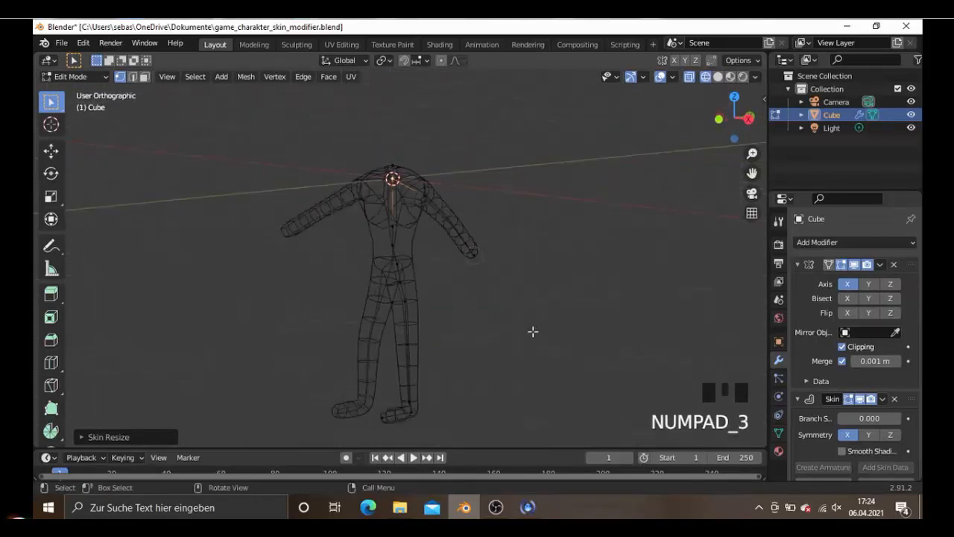
{"action": "scroll", "coordinate": [441, 326], "scroll_direction": "up", "scroll_amount": 3}
{"action": "left_click", "coordinate": [385, 329]}
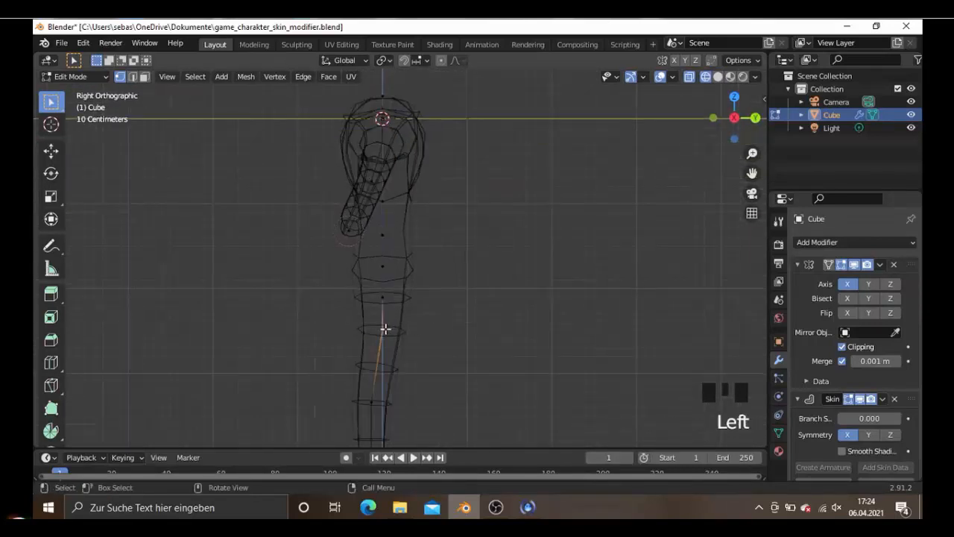
{"action": "key", "text": "g"}
{"action": "left_click", "coordinate": [382, 328]}
{"action": "scroll", "coordinate": [382, 328], "scroll_direction": "down", "scroll_amount": 3}
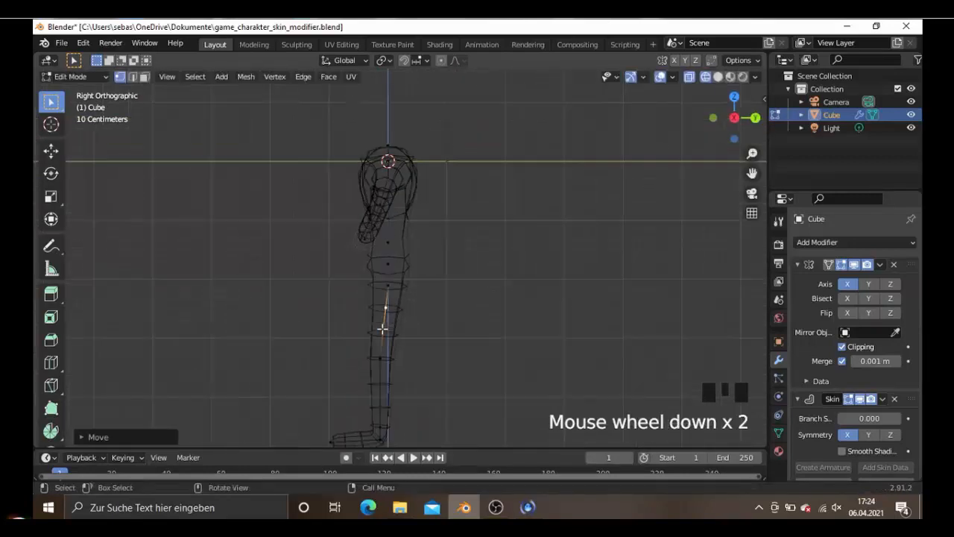
{"action": "middle_click_drag", "start_coordinate": [413, 333], "coordinate": [461, 336]}
{"action": "key", "text": "shift+z"}
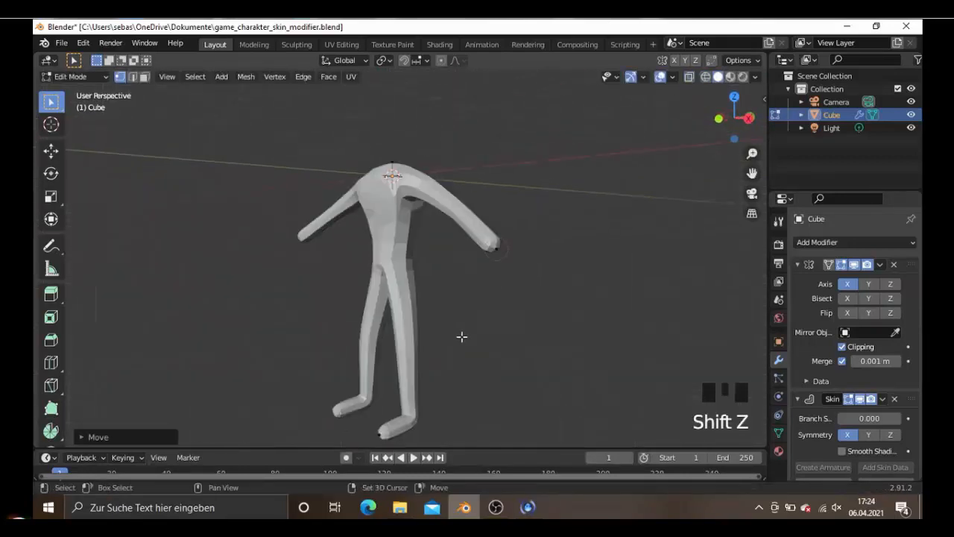
{"action": "mouse_move", "coordinate": [532, 335]}
{"action": "middle_mouse_down"}
{"action": "mouse_move", "coordinate": [419, 338]}
{"action": "mouse_move", "coordinate": [560, 332]}
{"action": "middle_mouse_up"}
- Select the waist vertex just above the hips in the front wireframe view
{"action": "key", "text": "shift+z"}
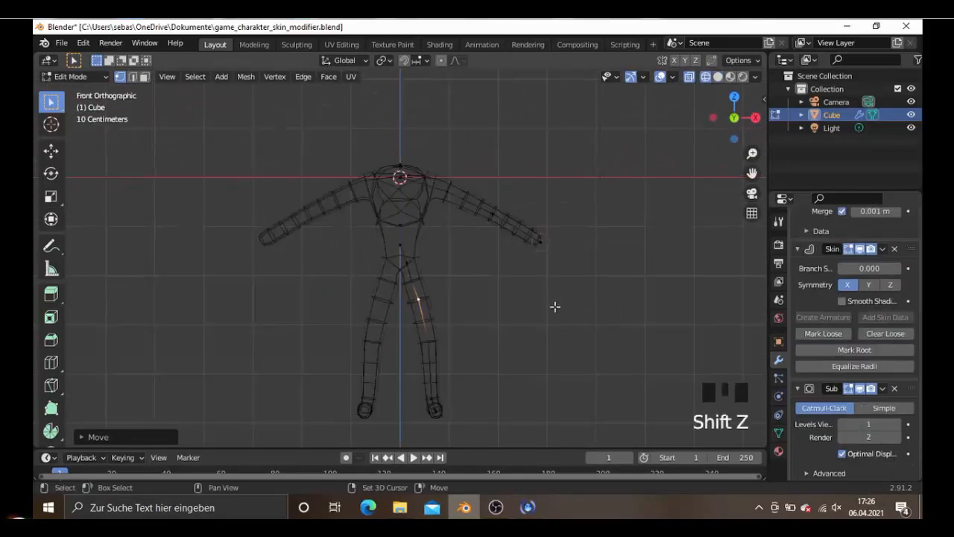
{"action": "left_click", "coordinate": [411, 251]}
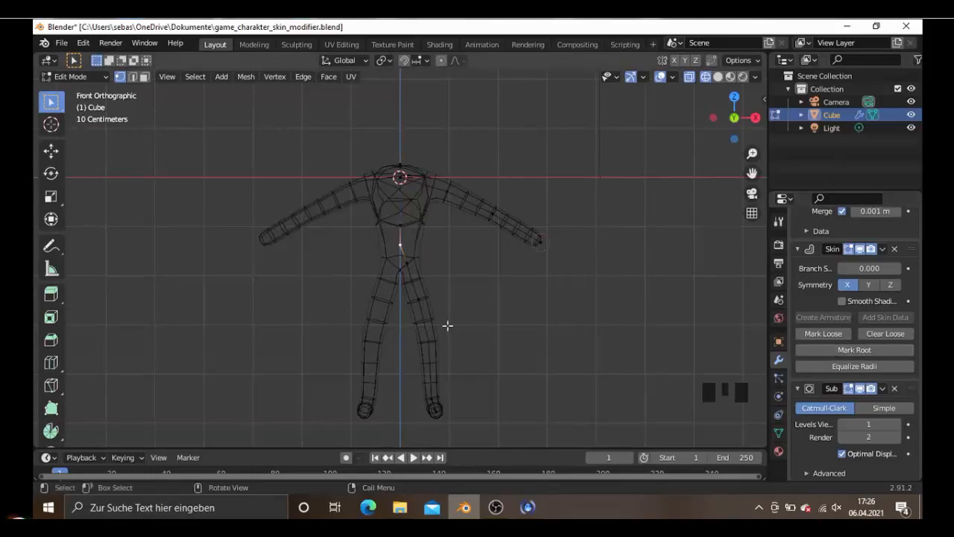
- Examine the character's torso, arms and legs in solid shading, in perspective and from the front
{"action": "key", "text": "shift+z"}
{"action": "scroll", "coordinate": [741, 337], "scroll_direction": "up", "scroll_amount": 2}
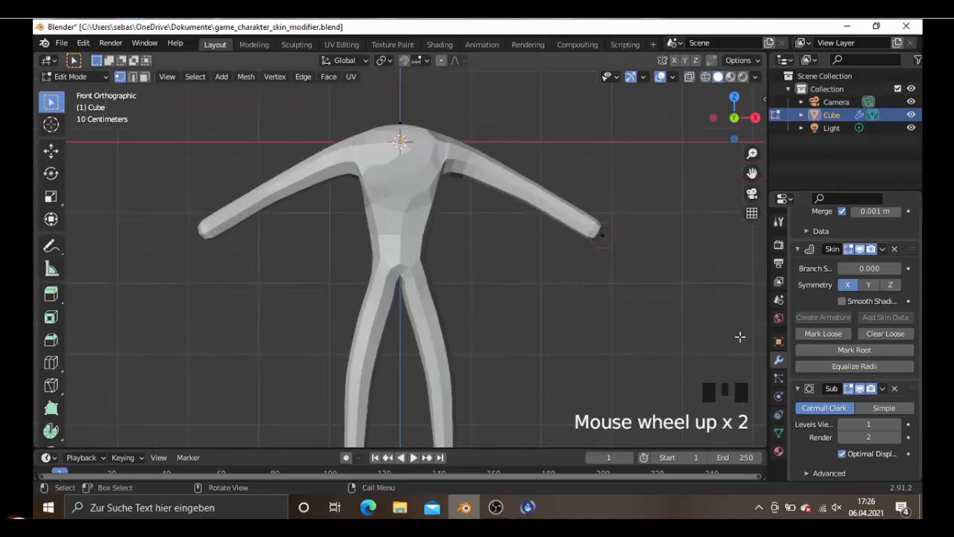
{"action": "left_click", "coordinate": [839, 351]}
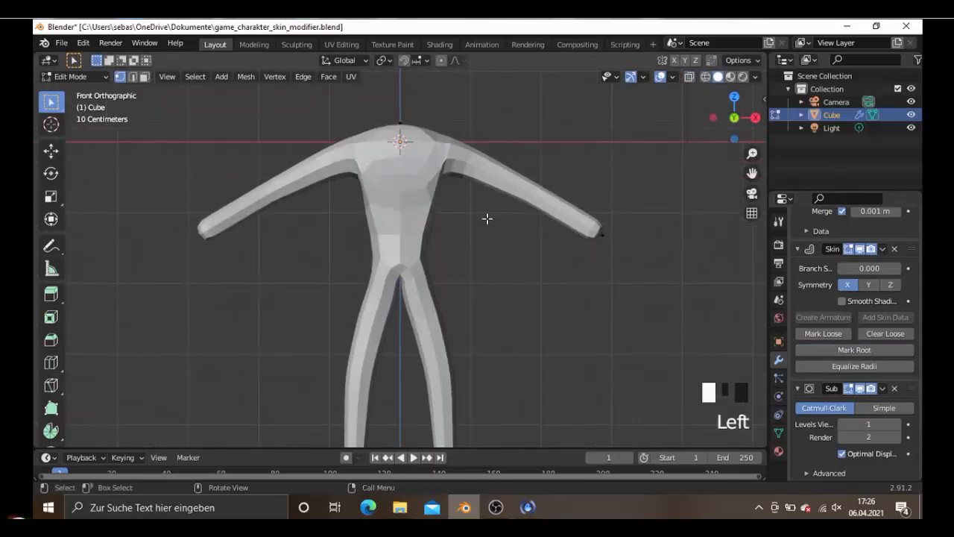
{"action": "middle_click_drag", "start_coordinate": [487, 217], "coordinate": [476, 232]}
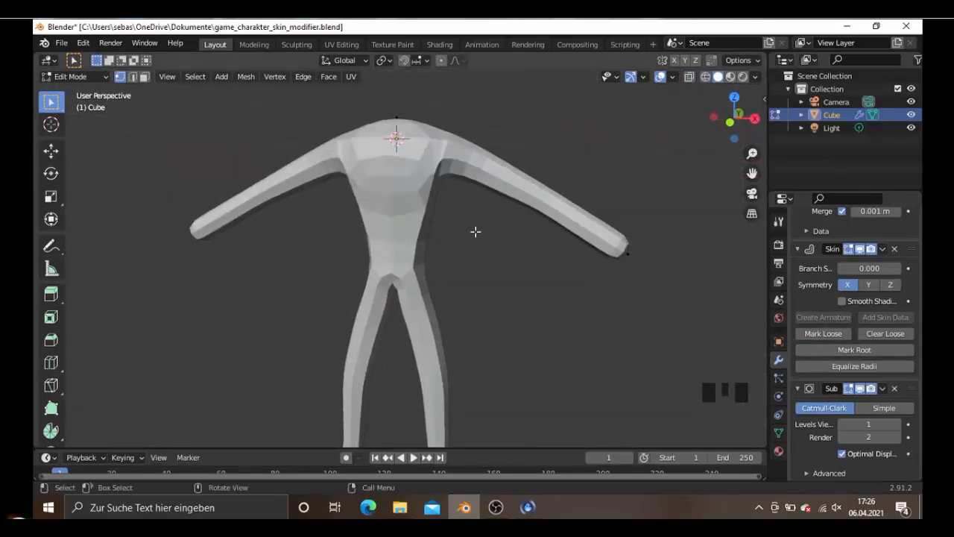
{"action": "key", "text": "KP_1"}
{"action": "scroll", "coordinate": [484, 309], "scroll_direction": "up", "scroll_amount": 4}
{"action": "scroll", "coordinate": [483, 309], "scroll_direction": "down", "scroll_amount": 7}
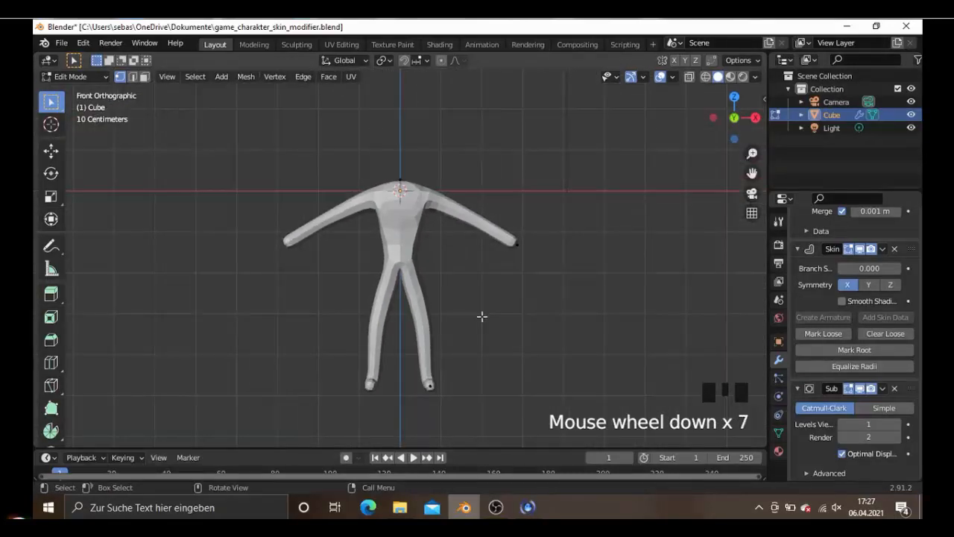
- Enlarge the skin radius at the arm's end vertex uniformly to about 1.10 in the front view
{"action": "left_click", "coordinate": [520, 248]}
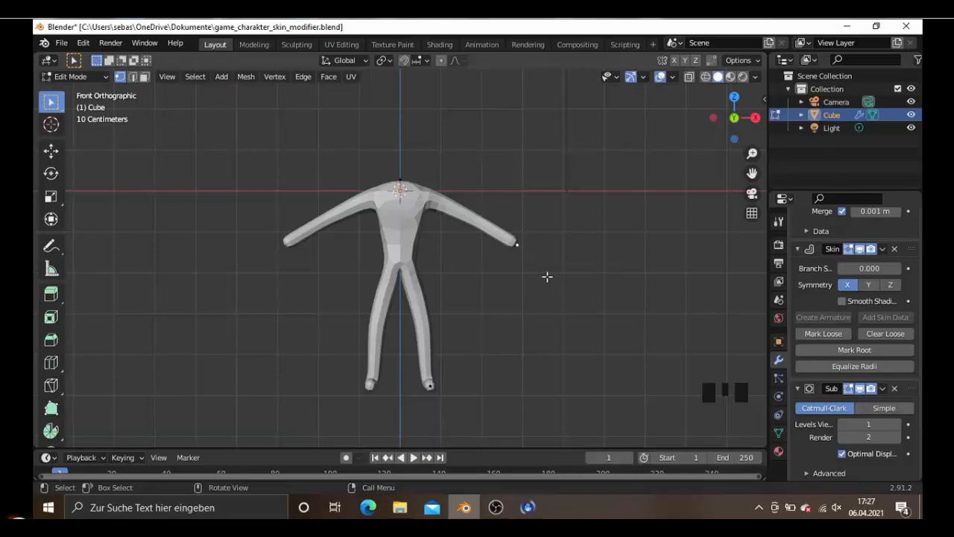
{"action": "scroll", "coordinate": [548, 277], "scroll_direction": "up", "scroll_amount": 3}
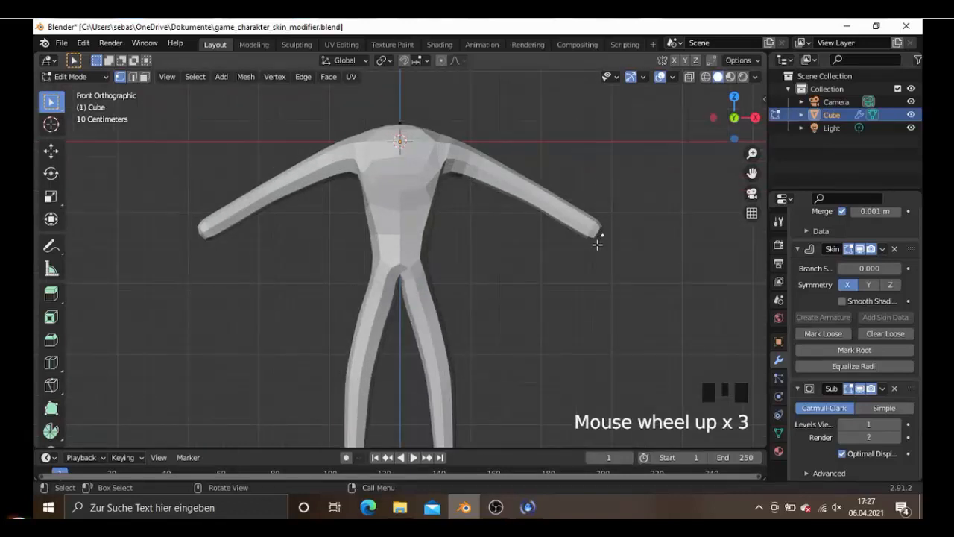
{"action": "key", "text": "ctrl+a"}
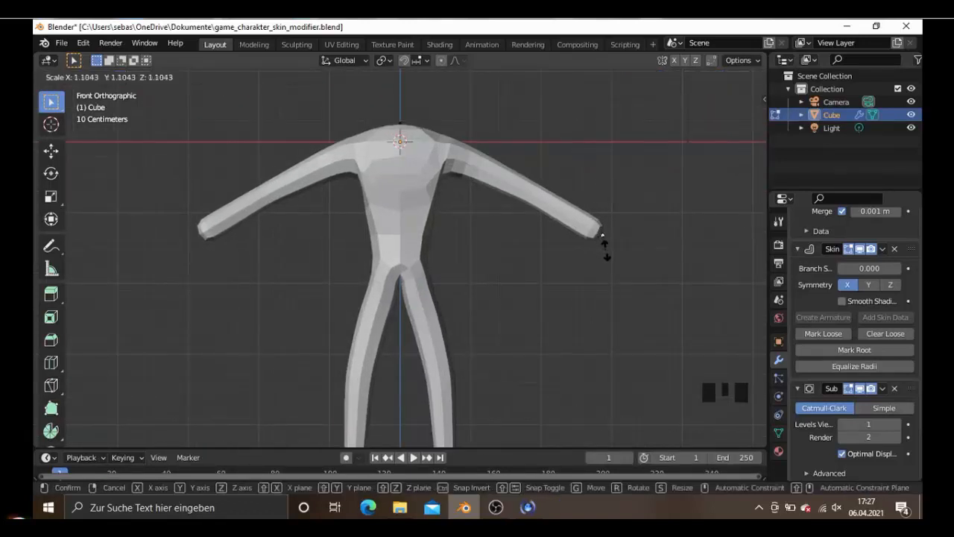
{"action": "left_click", "coordinate": [603, 246]}
{"action": "middle_click_drag", "start_coordinate": [597, 250], "coordinate": [513, 287]}
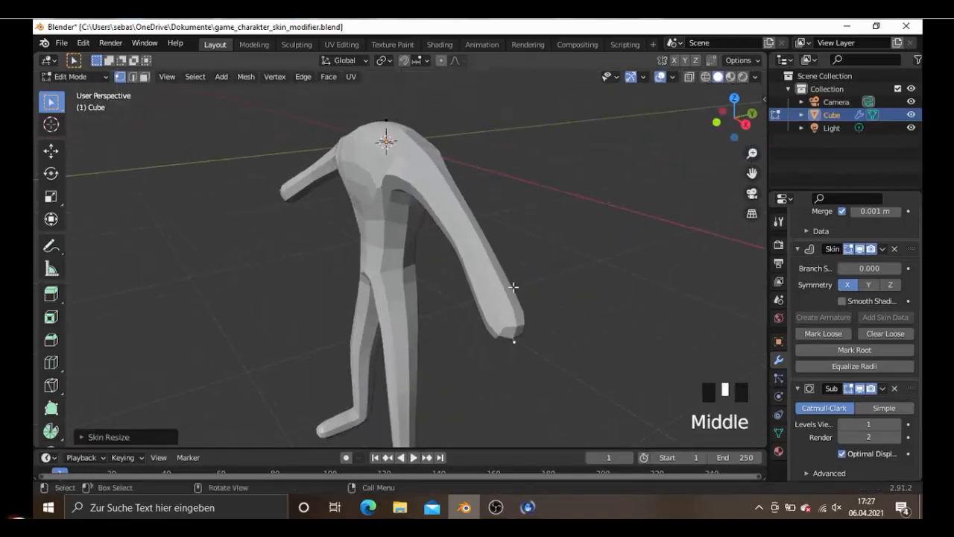
- Extrude the arm's end vertex outward about 0.07 m in front view and again about 0.31 m in top view to form a hand
{"action": "key", "text": "KP_1"}
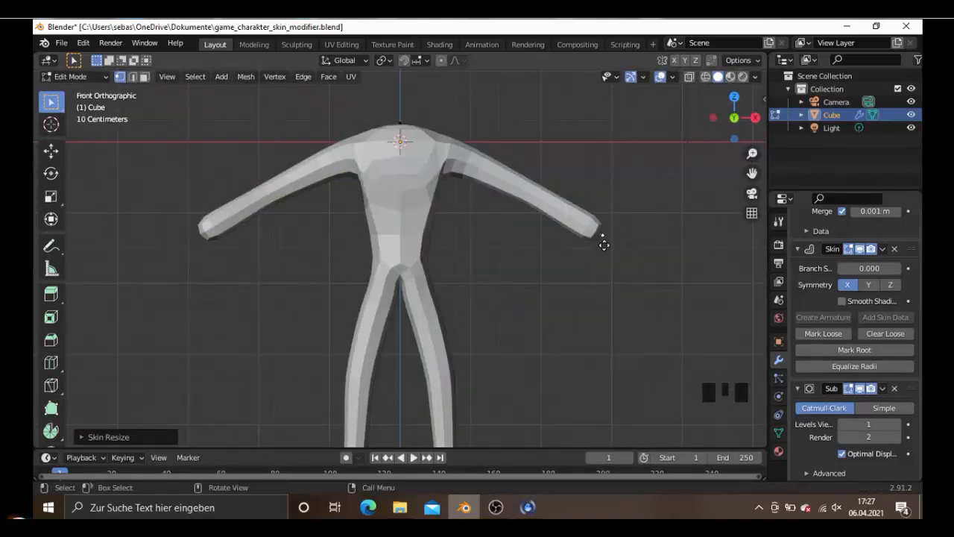
{"action": "key", "text": "e"}
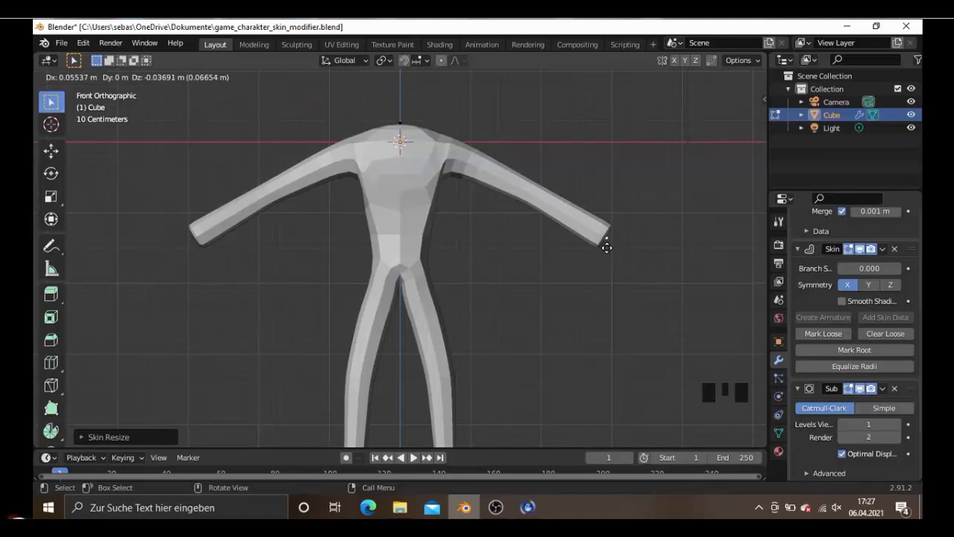
{"action": "left_click", "coordinate": [608, 248]}
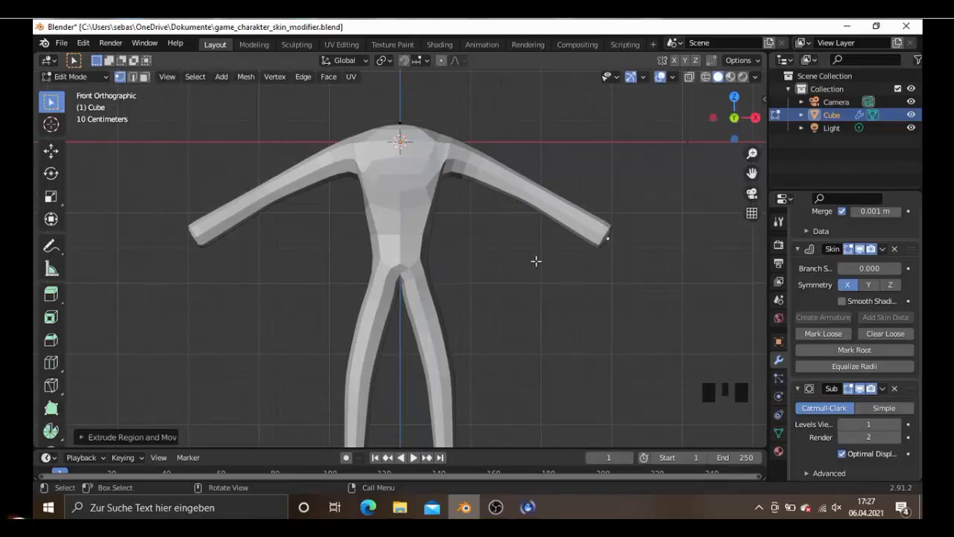
{"action": "key", "text": "KP_7"}
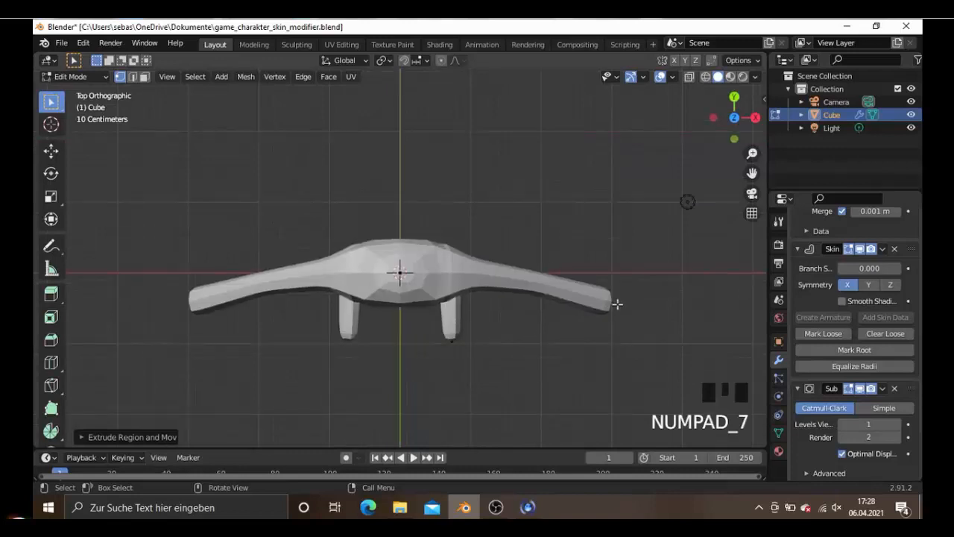
{"action": "key", "text": "e"}
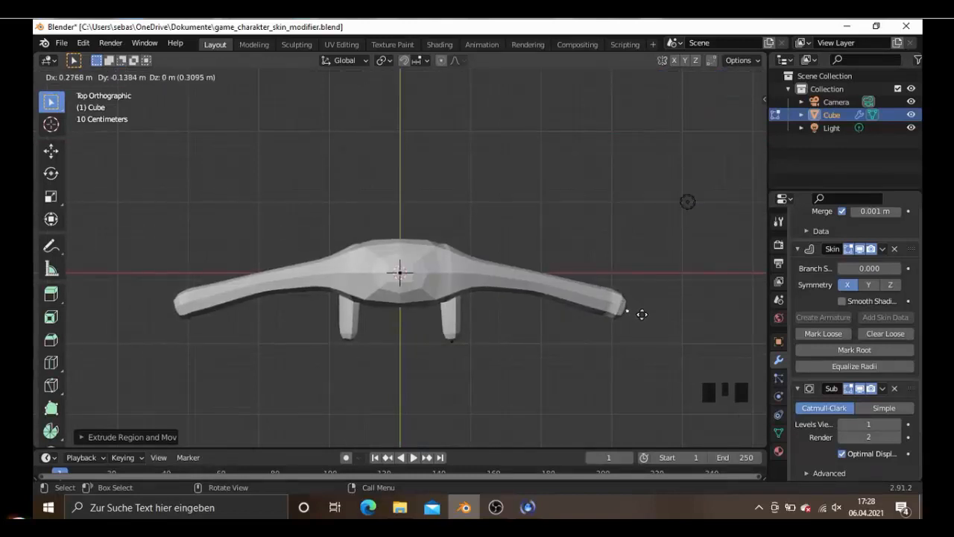
{"action": "left_click", "coordinate": [636, 313]}
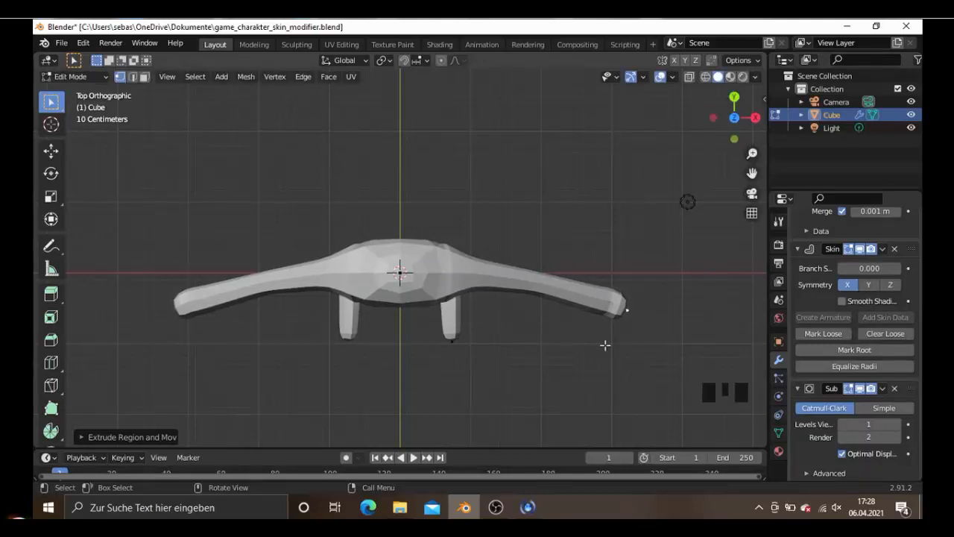
- Move the hand's end vertex slightly downward in the front view
{"action": "middle_click_drag", "start_coordinate": [607, 345], "coordinate": [654, 315]}
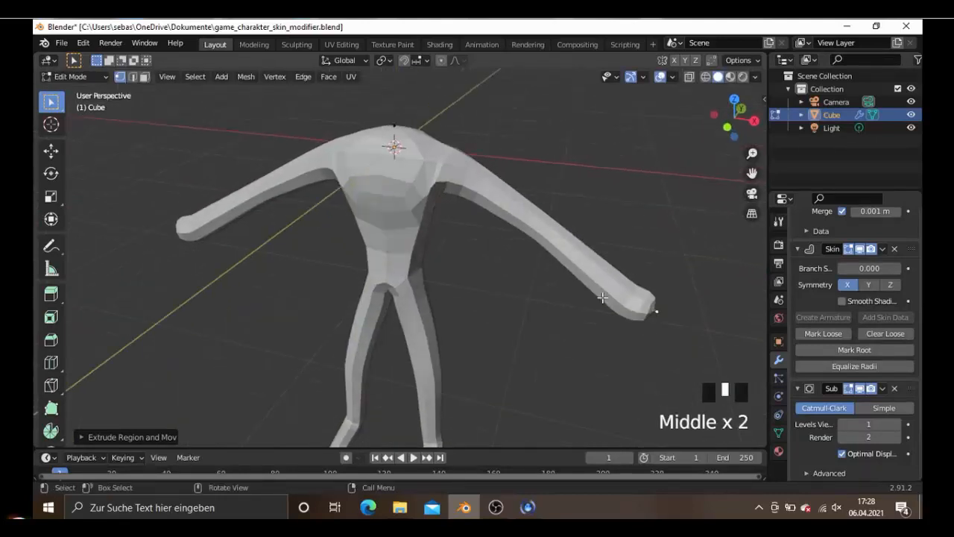
{"action": "key", "text": "KP_1"}
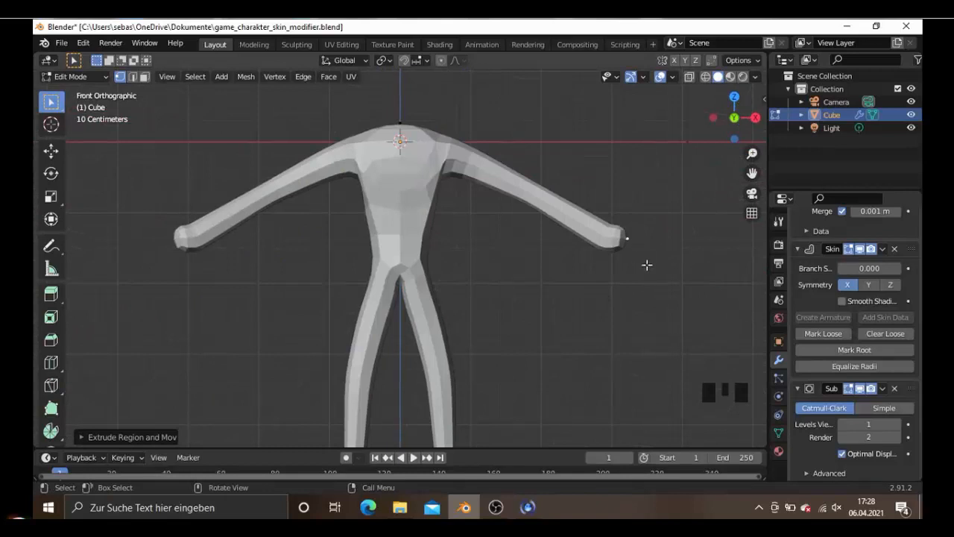
{"action": "key", "text": "g"}
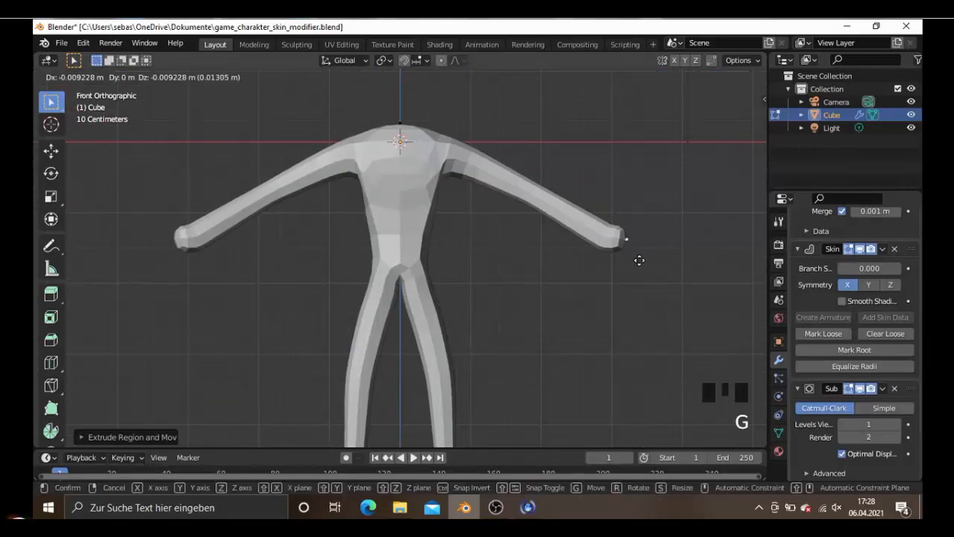
{"action": "left_click", "coordinate": [639, 262]}
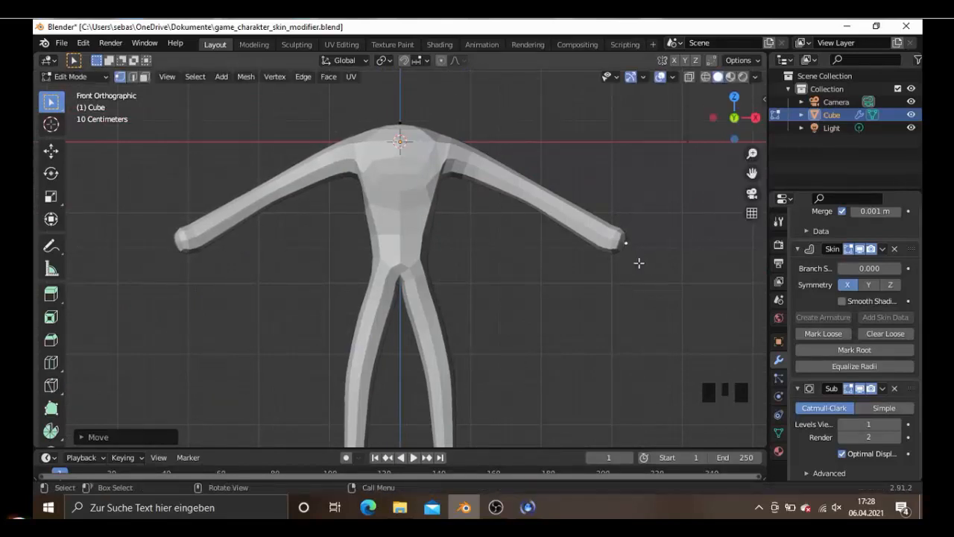
- Shrink the skin radius at the hand's end vertex uniformly and move that vertex outward about 0.05 m
{"action": "key", "text": "s"}
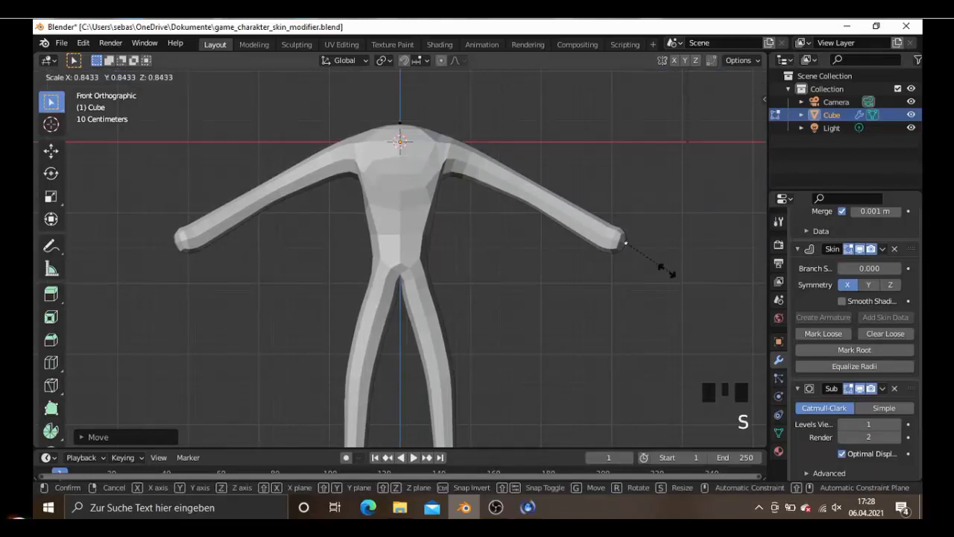
{"action": "right_click", "coordinate": [667, 271]}
{"action": "key", "text": "ctrl+a"}
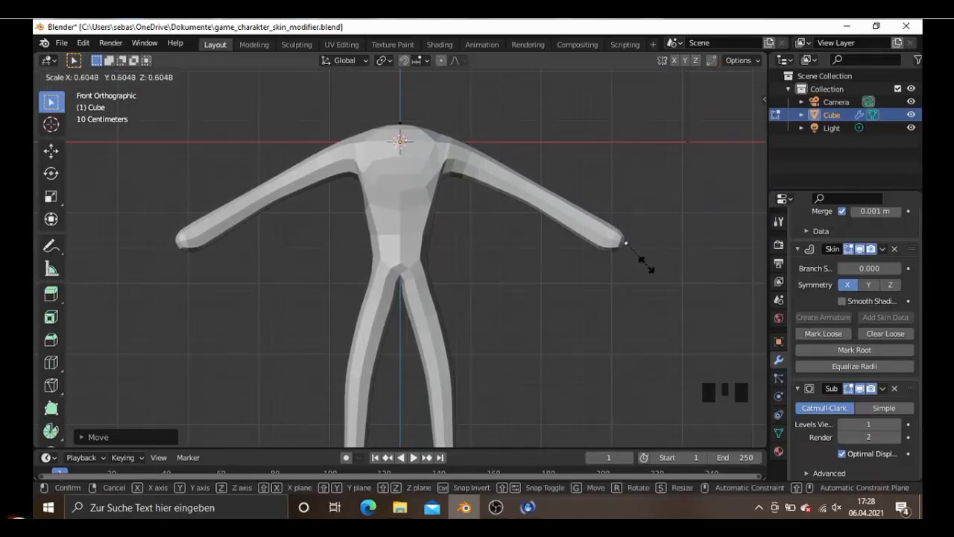
{"action": "left_click", "coordinate": [638, 259]}
{"action": "key", "text": "g"}
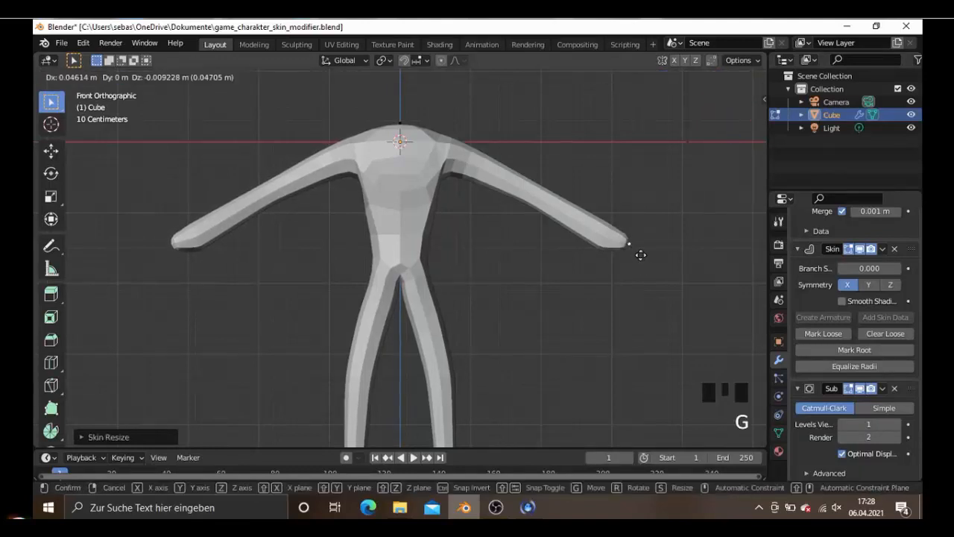
{"action": "left_click", "coordinate": [641, 256]}
{"action": "middle_click_drag", "start_coordinate": [603, 269], "coordinate": [537, 279]}
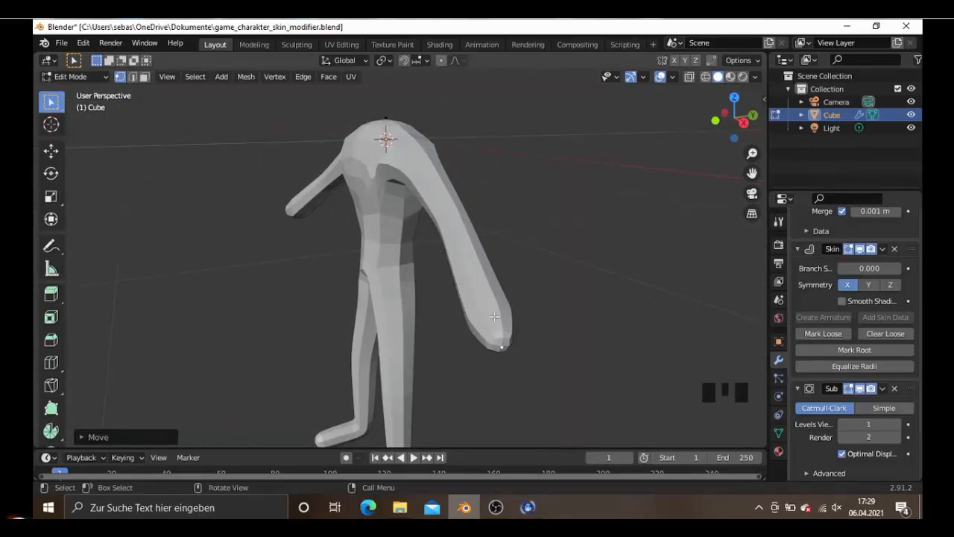
- Extrude a thumb about 0.3 m forward and downward from the wrist vertex in wireframe shading
{"action": "key", "text": "shift+z"}
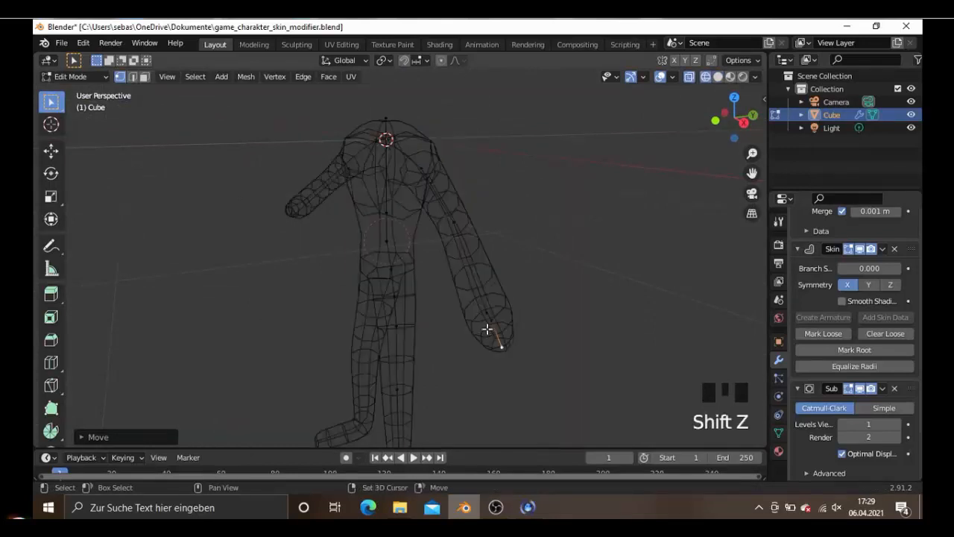
{"action": "right_click", "coordinate": [489, 331]}
{"action": "left_click", "coordinate": [497, 320]}
{"action": "left_click", "coordinate": [496, 320]}
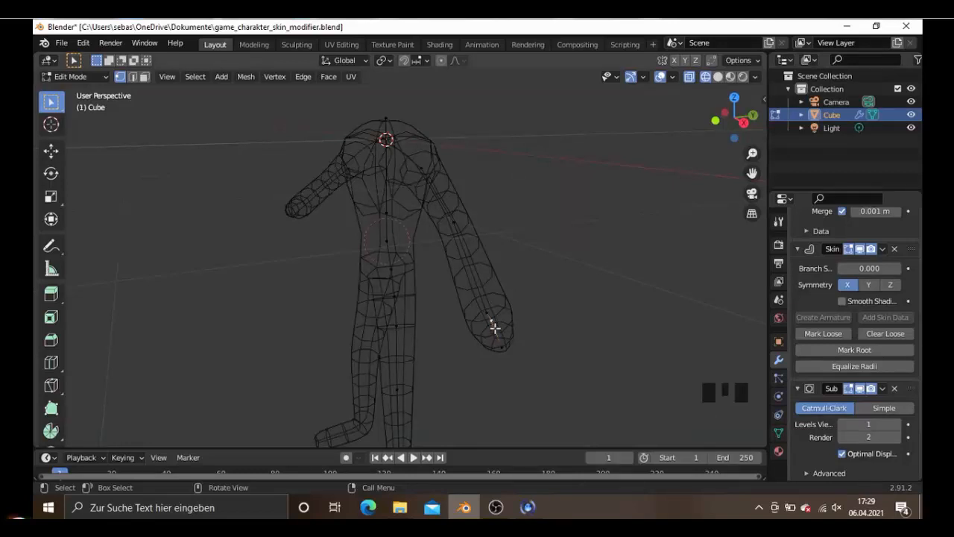
{"action": "key", "text": "e"}
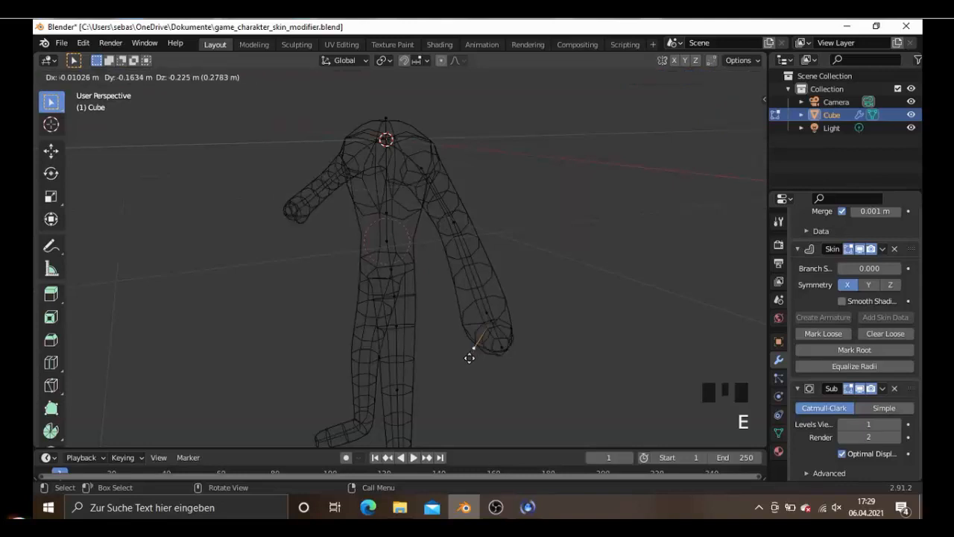
{"action": "left_click", "coordinate": [463, 362]}
- Shrink the skin radius at the thumb's tip uniformly to about 0.38
{"action": "middle_click_drag", "start_coordinate": [464, 363], "coordinate": [525, 366]}
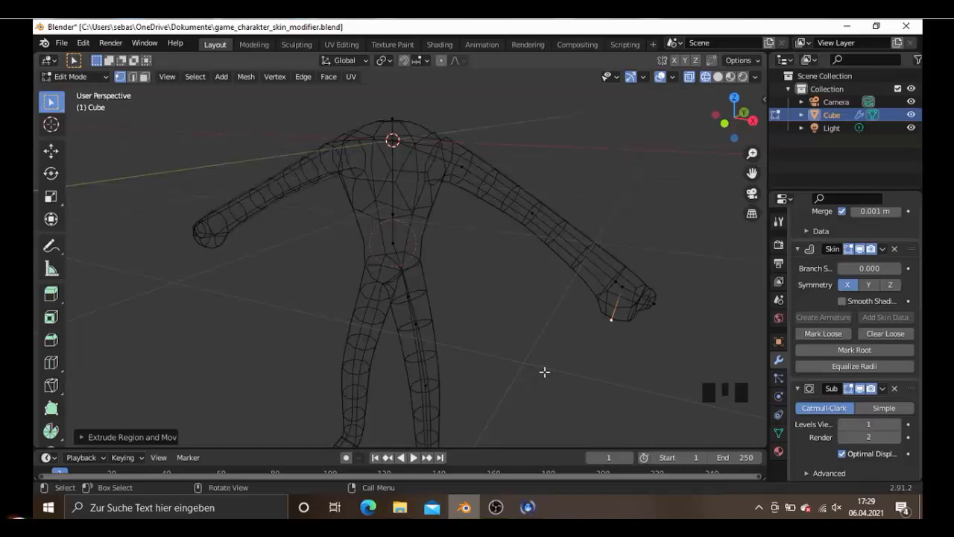
{"action": "key", "text": "ctrl+a"}
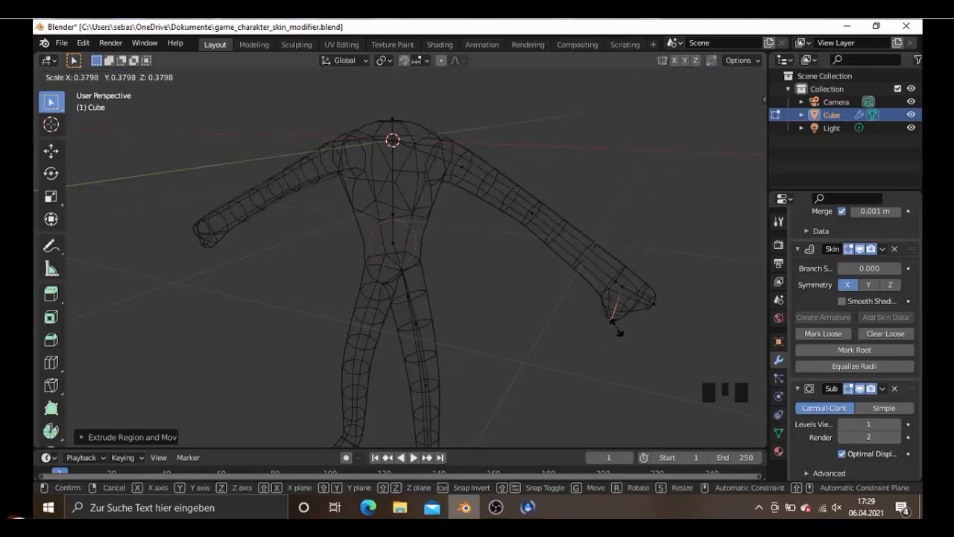
{"action": "left_click", "coordinate": [619, 328]}
- Extrude a finger about 0.42 m outward and slightly backward from the wrist vertex in top view, and shrink the skin radius at its tip
{"action": "middle_click_drag", "start_coordinate": [603, 345], "coordinate": [583, 334]}
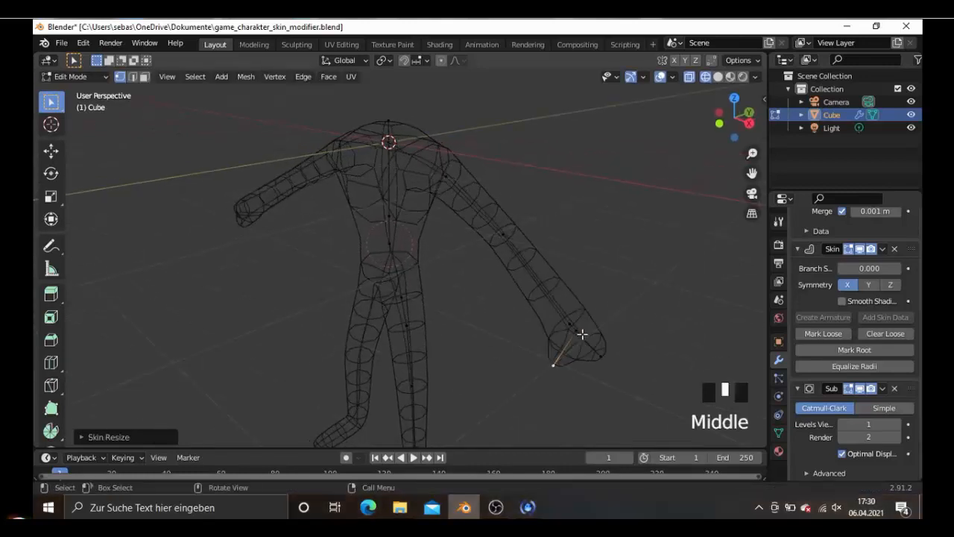
{"action": "right_click", "coordinate": [581, 333]}
{"action": "left_click", "coordinate": [579, 330]}
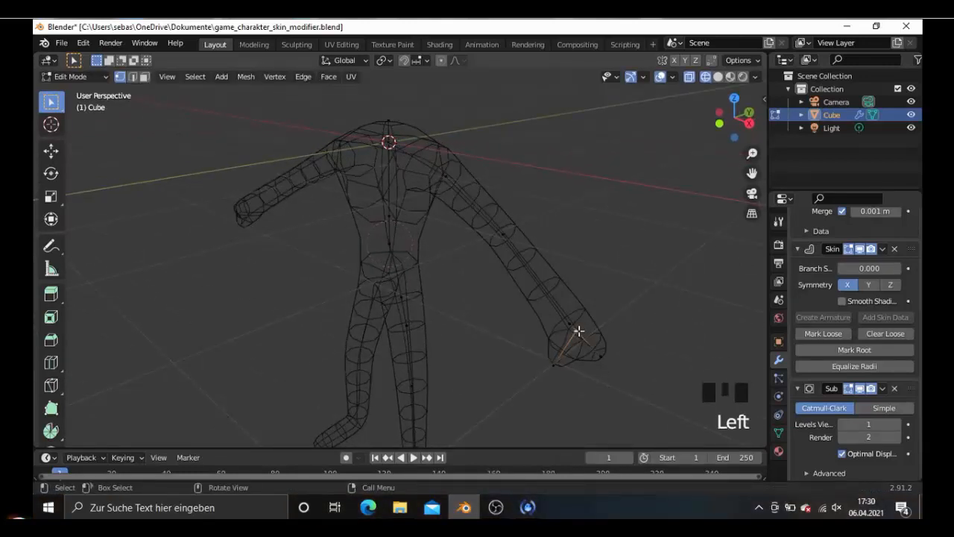
{"action": "key", "text": "KP_7"}
{"action": "middle_click_drag", "start_coordinate": [610, 319], "coordinate": [571, 290], "text": "shift"}
{"action": "scroll", "coordinate": [605, 288], "scroll_direction": "up", "scroll_amount": 5}
{"action": "middle_click_drag", "start_coordinate": [458, 277], "coordinate": [522, 268]}
{"action": "key", "text": "KP_7"}
{"action": "key", "text": "e"}
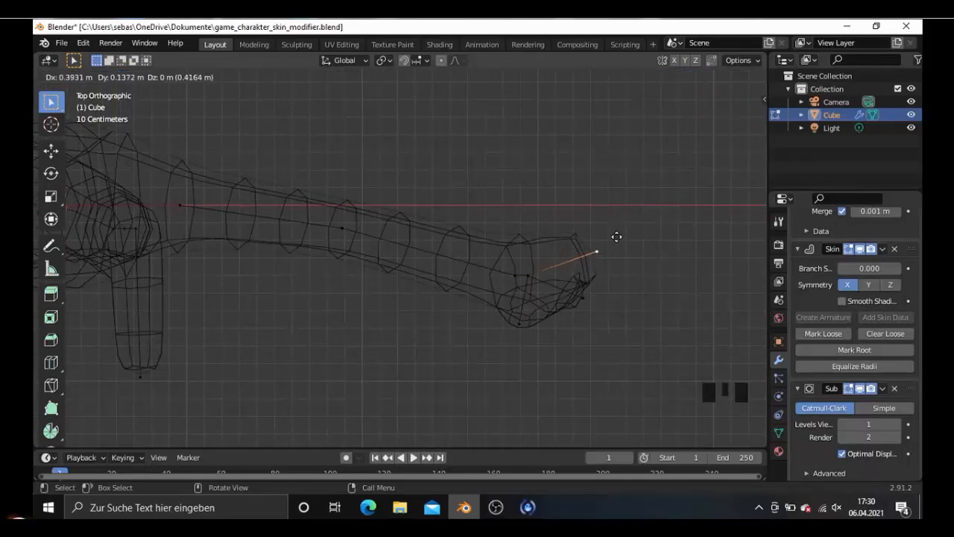
{"action": "left_click", "coordinate": [616, 239]}
{"action": "key", "text": "ctrl+a"}
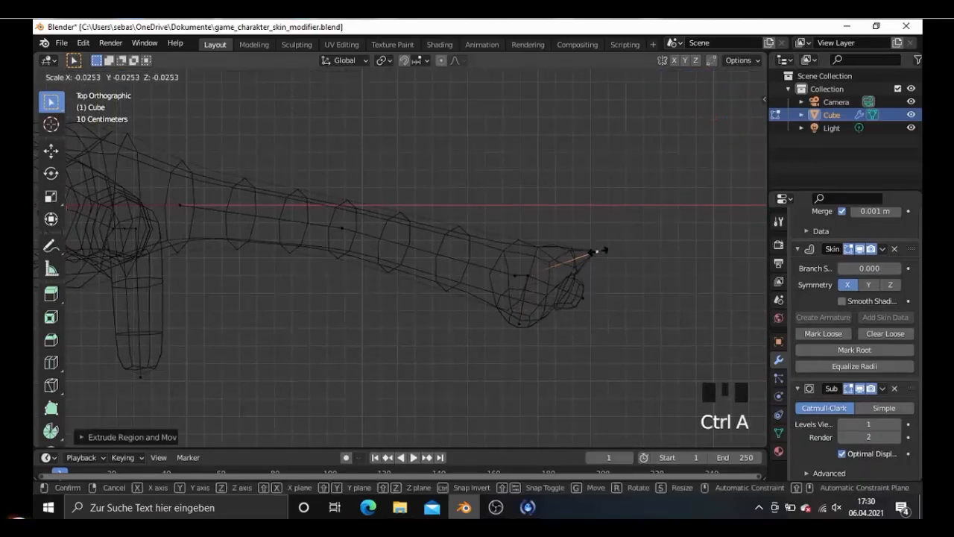
{"action": "left_click", "coordinate": [615, 245]}
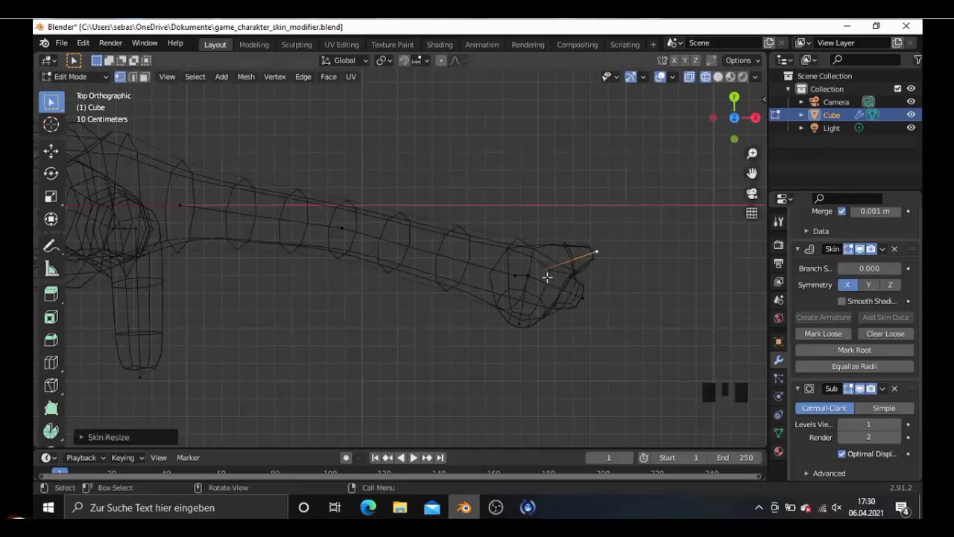
- Extrude another finger diagonally outward and forward from the same wrist vertex in top view, and shrink the skin radius at its tip
{"action": "right_click", "coordinate": [534, 278]}
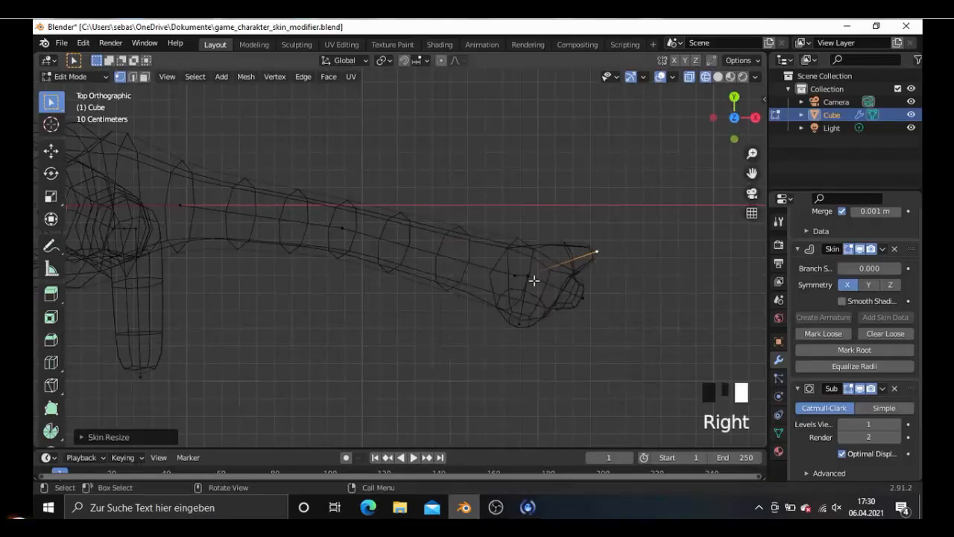
{"action": "left_click", "coordinate": [534, 278]}
{"action": "key", "text": "e"}
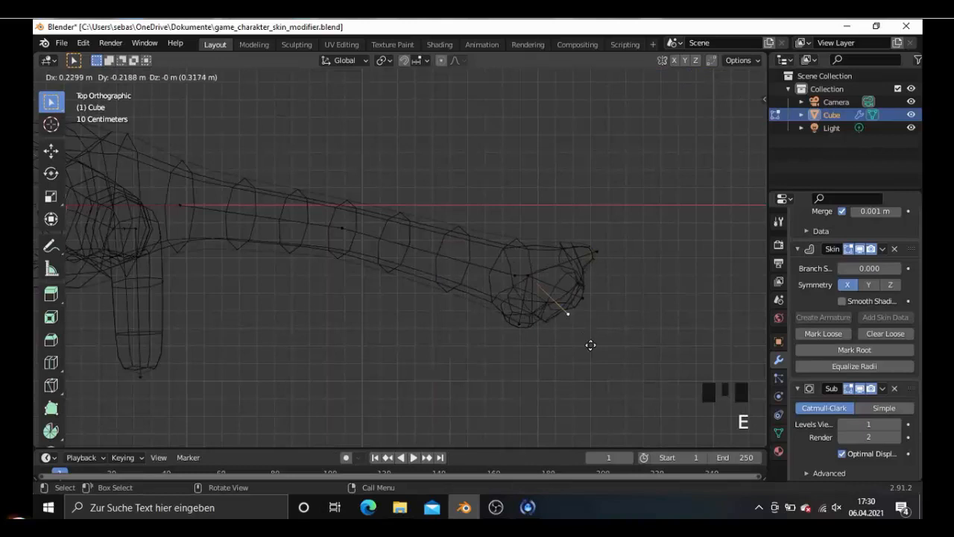
{"action": "left_click", "coordinate": [597, 365]}
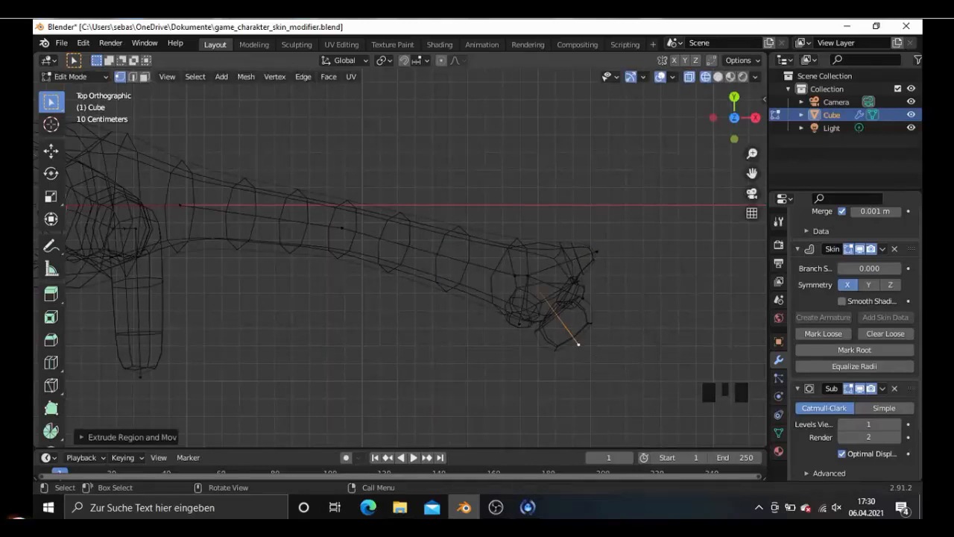
{"action": "key", "text": "ctrl+a"}
{"action": "left_click", "coordinate": [597, 346]}
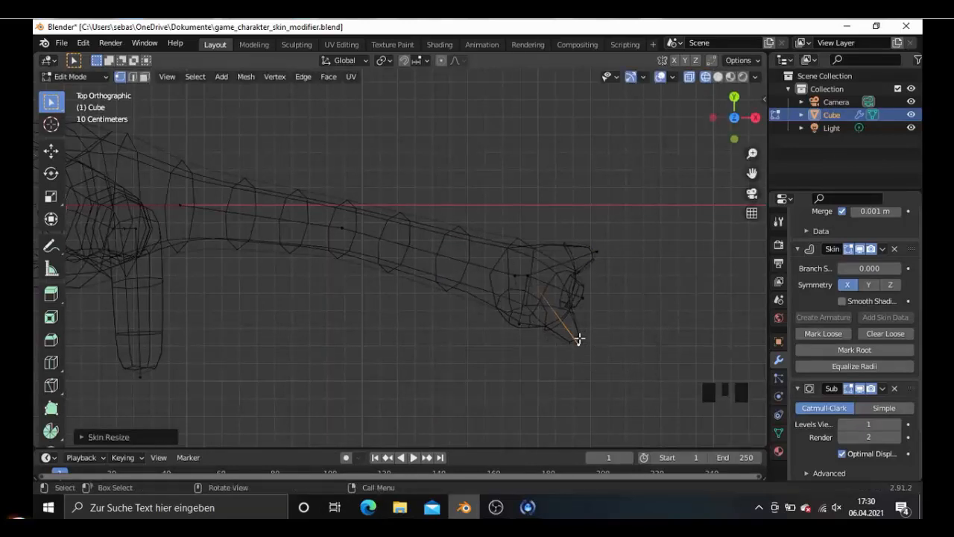
- Reposition the front and middle fingertips in top view, and adjust the skin radius at the middle fingertip
{"action": "key", "text": "g"}
{"action": "left_click", "coordinate": [584, 297]}
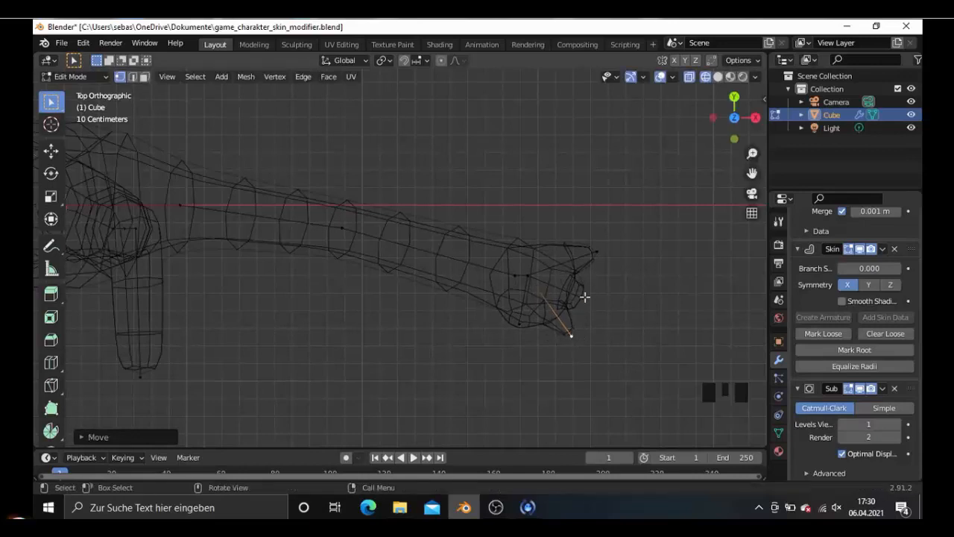
{"action": "key", "text": "g"}
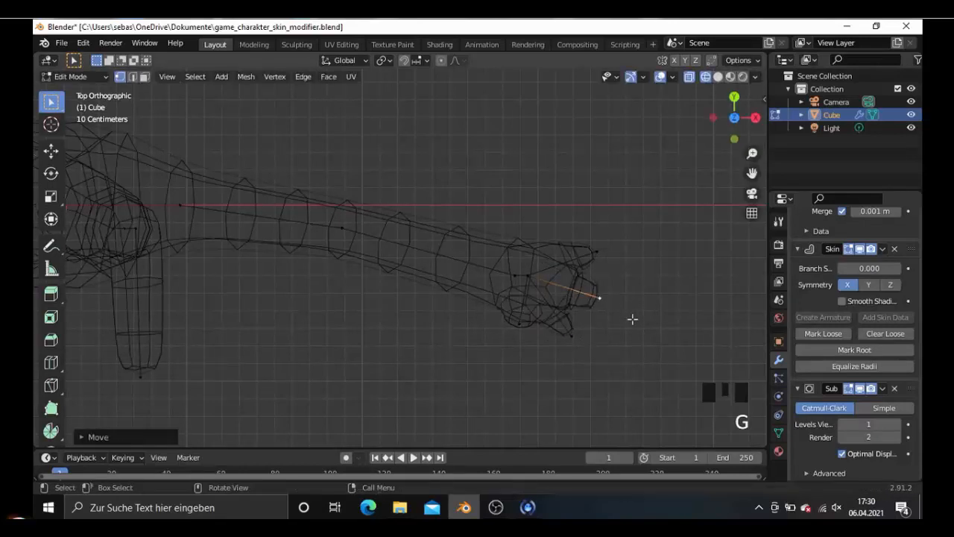
{"action": "key", "text": "ctrl+a"}
{"action": "left_click", "coordinate": [513, 269]}
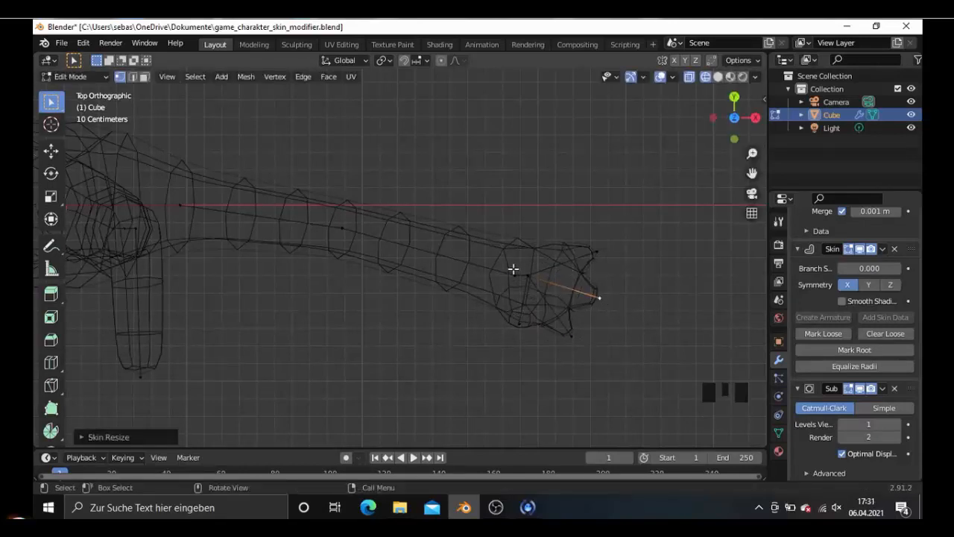
- Move the rear fingertip slightly forward and the front fingertip about 0.07 m outward and backward
{"action": "left_click", "coordinate": [602, 255]}
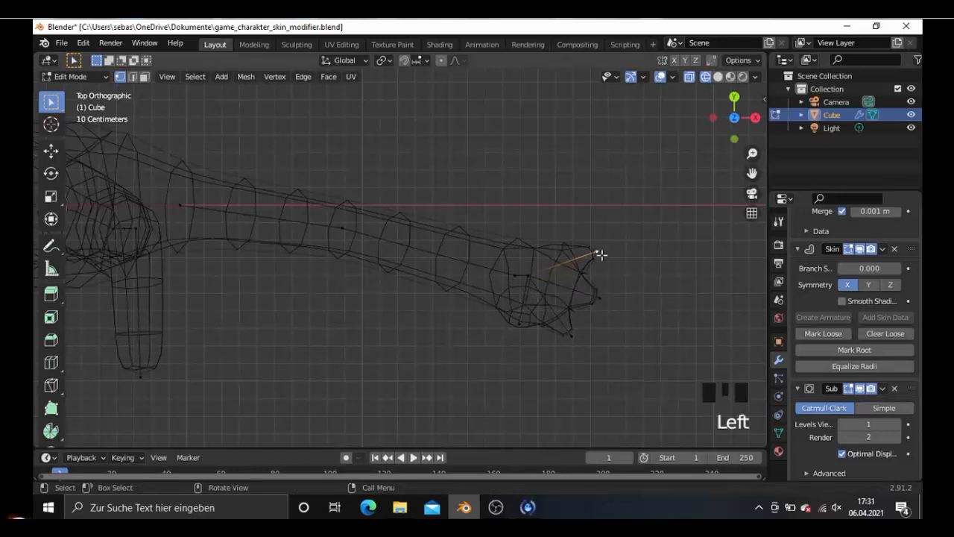
{"action": "key", "text": "g"}
{"action": "left_click", "coordinate": [604, 263]}
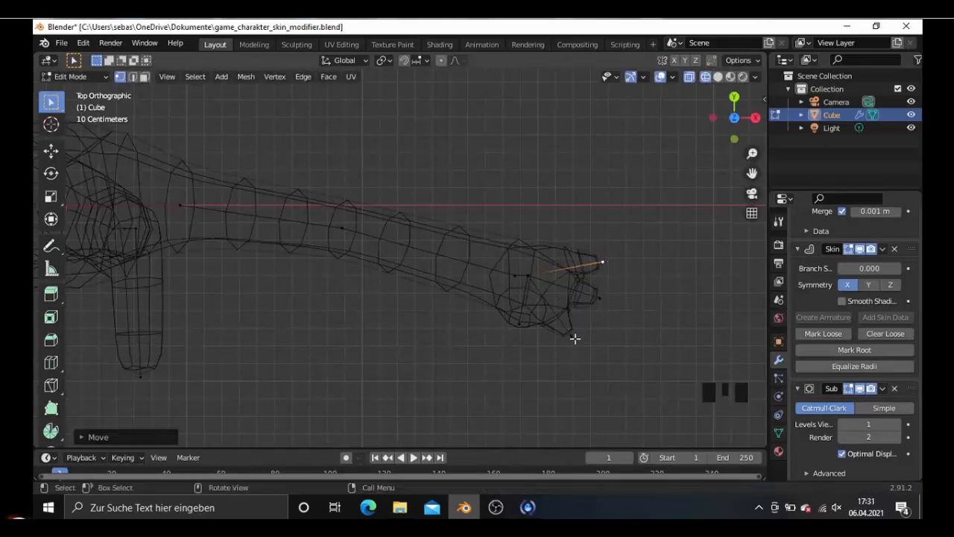
{"action": "left_click", "coordinate": [573, 336]}
{"action": "key", "text": "g"}
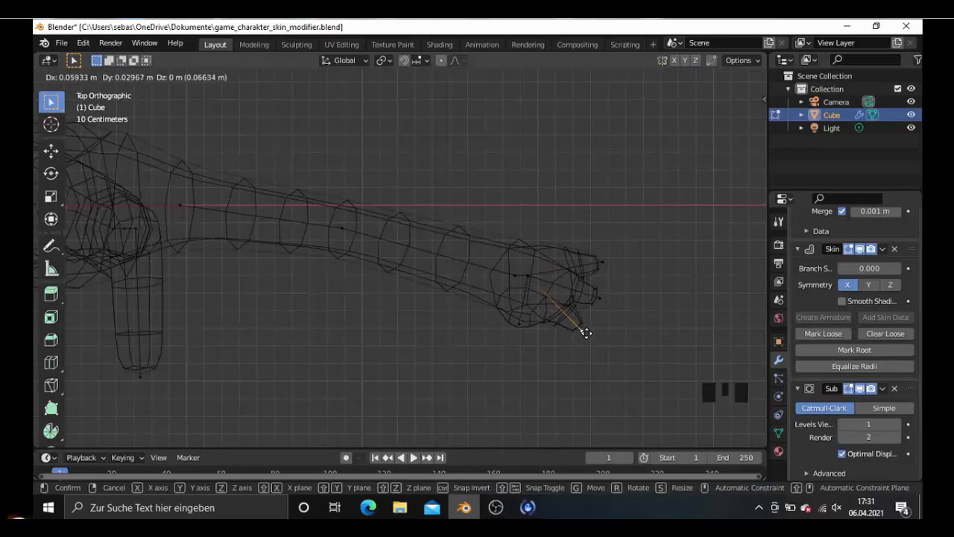
{"action": "left_click", "coordinate": [584, 331]}
- Extrude a fourth finger diagonally outward and backward from the wrist vertex, shrink the skin radius at its tip, and nudge the tip inward
{"action": "left_click", "coordinate": [535, 278]}
{"action": "key", "text": "g"}
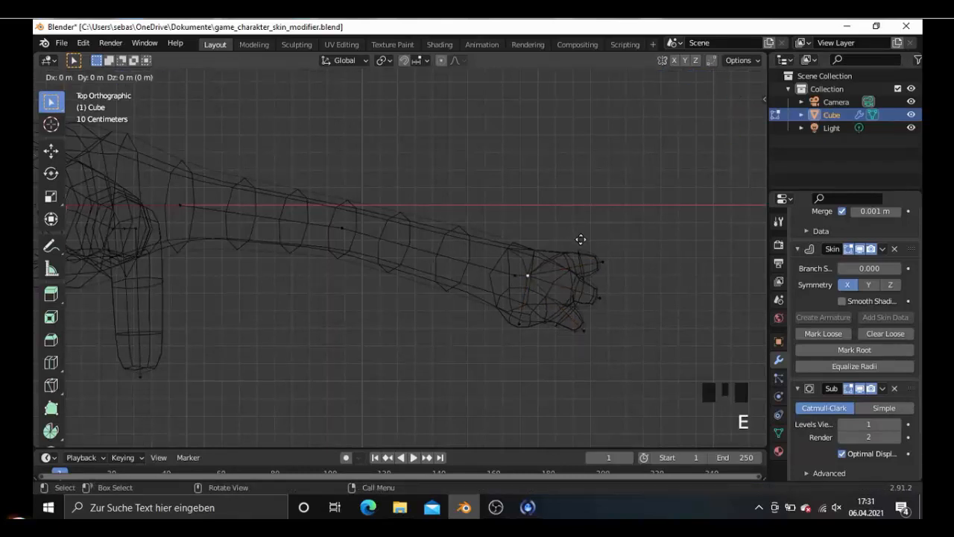
{"action": "left_click", "coordinate": [616, 215]}
{"action": "key", "text": "ctrl+a"}
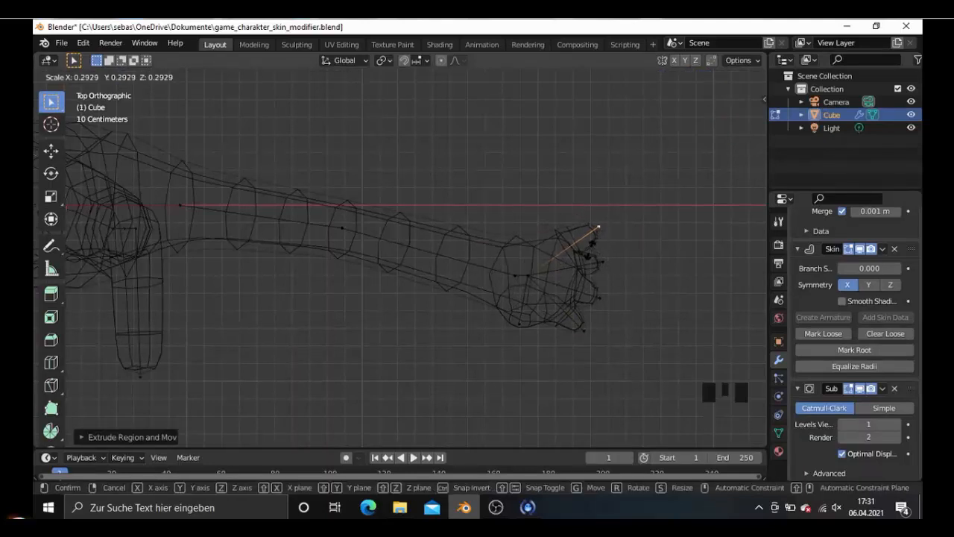
{"action": "left_click", "coordinate": [596, 234]}
{"action": "key", "text": "g"}
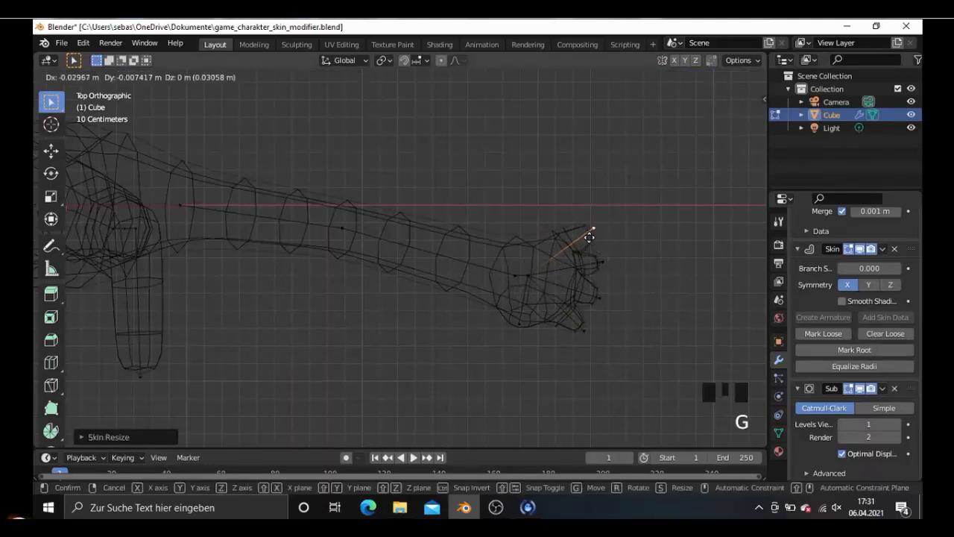
{"action": "left_click", "coordinate": [592, 230]}
- Check the hand in solid shading, return to wireframe, and mark the wrist vertex as loose in the Skin modifier
{"action": "scroll", "coordinate": [551, 333], "scroll_direction": "down", "scroll_amount": 2}
{"action": "middle_click_drag", "start_coordinate": [505, 311], "coordinate": [484, 241]}
{"action": "key", "text": "shift+z"}
{"action": "key", "text": "shift+z"}
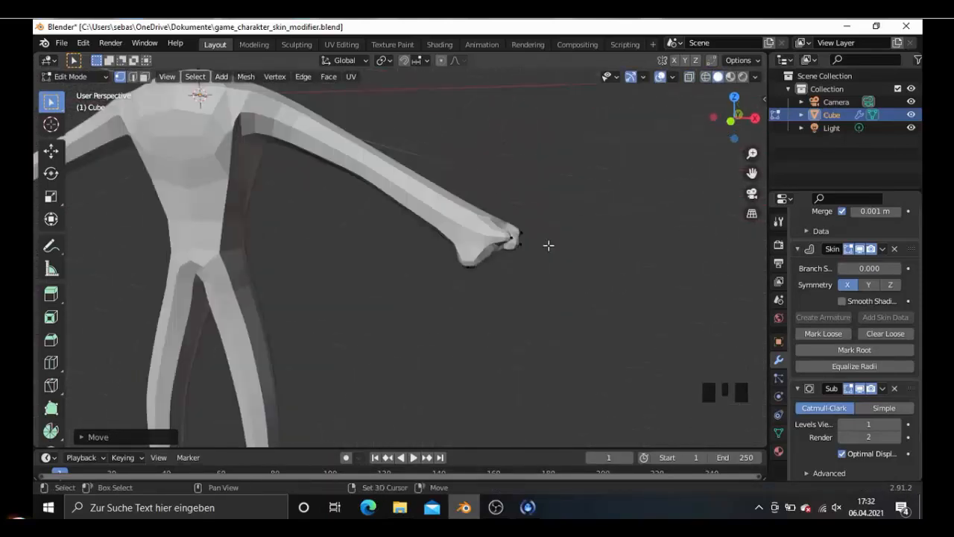
{"action": "mouse_move", "coordinate": [547, 247]}
{"action": "middle_mouse_down"}
{"action": "mouse_move", "coordinate": [534, 251]}
{"action": "mouse_move", "coordinate": [530, 272]}
{"action": "middle_mouse_up"}
{"action": "scroll", "coordinate": [532, 245], "scroll_direction": "up", "scroll_amount": 3}
{"action": "left_click", "coordinate": [537, 217]}
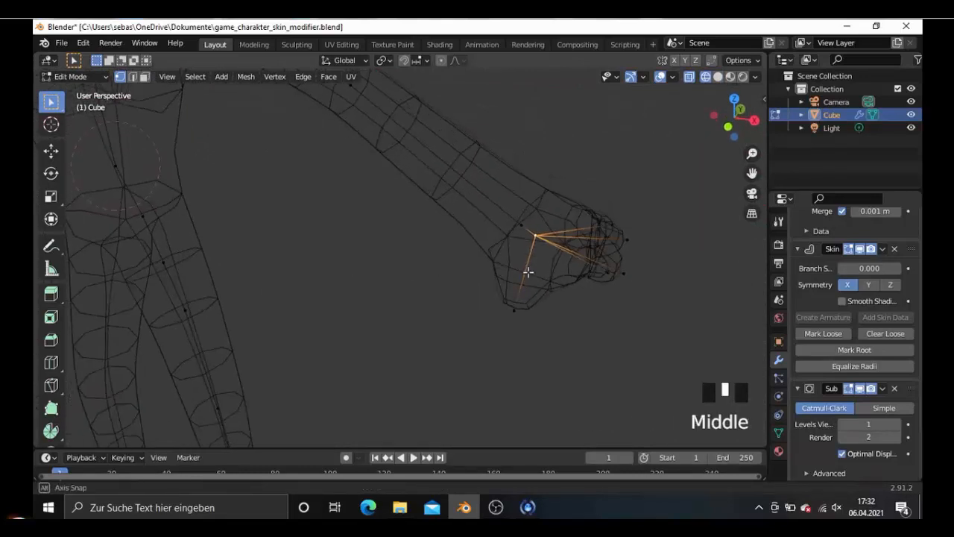
{"action": "left_click", "coordinate": [815, 333]}
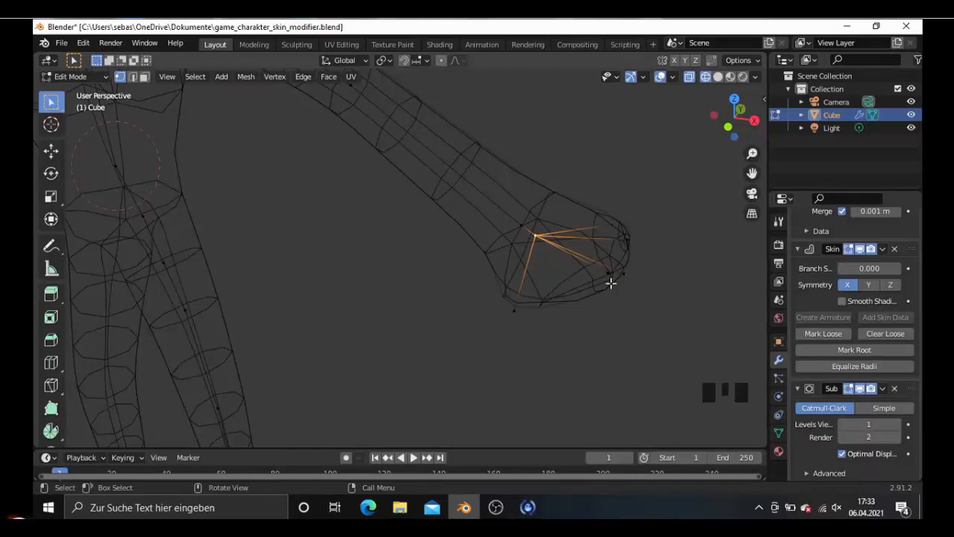
- Extrude a new segment about 0.28 m forward and slightly outward from the thumb's tip in top view
{"action": "scroll", "coordinate": [589, 321], "scroll_direction": "down", "scroll_amount": 2}
{"action": "middle_click_drag", "start_coordinate": [594, 326], "coordinate": [611, 346]}
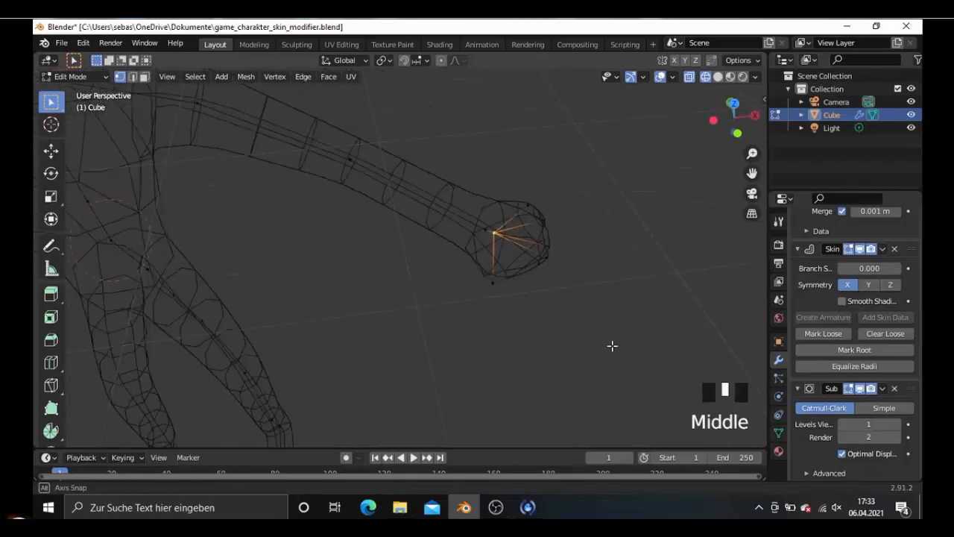
{"action": "key", "text": "KP_7"}
{"action": "scroll", "coordinate": [577, 333], "scroll_direction": "down", "scroll_amount": 3, "text": "shift"}
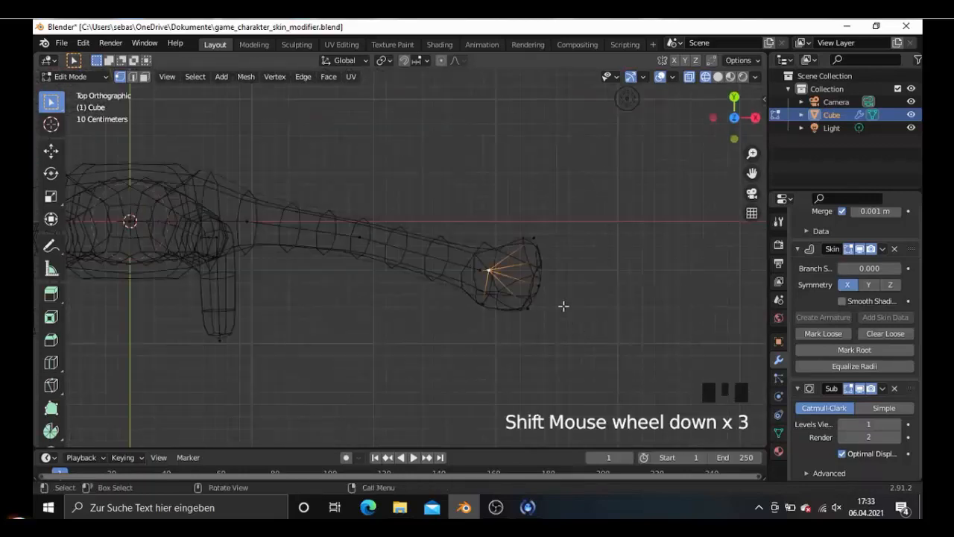
{"action": "middle_click_drag", "start_coordinate": [564, 306], "coordinate": [552, 283], "text": "shift"}
{"action": "scroll", "coordinate": [544, 300], "scroll_direction": "up", "scroll_amount": 4}
{"action": "left_click", "coordinate": [542, 294]}
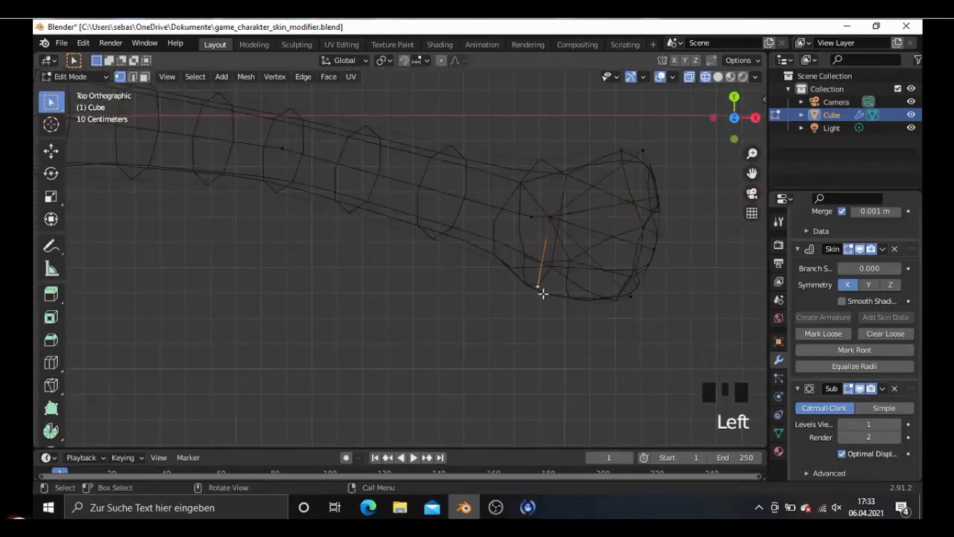
{"action": "key", "text": "e"}
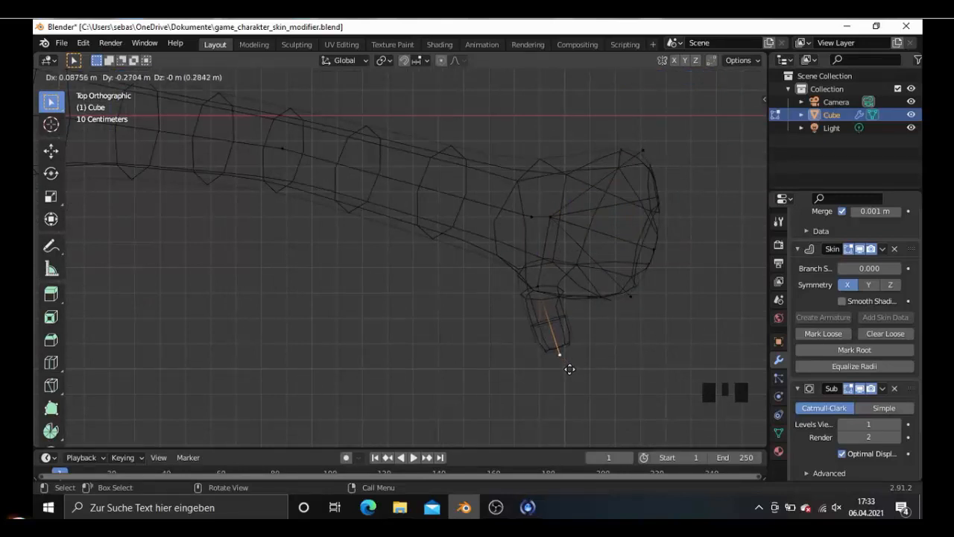
{"action": "left_click", "coordinate": [570, 369]}
- Move the thumb's new tip downward and backward in right view so the segment points down
{"action": "key", "text": "KP_1"}
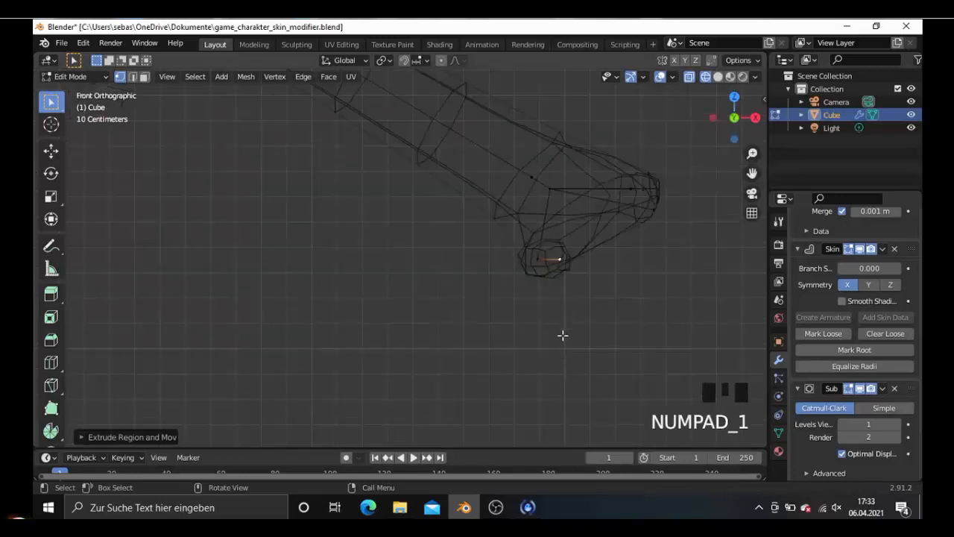
{"action": "key", "text": "KP_3"}
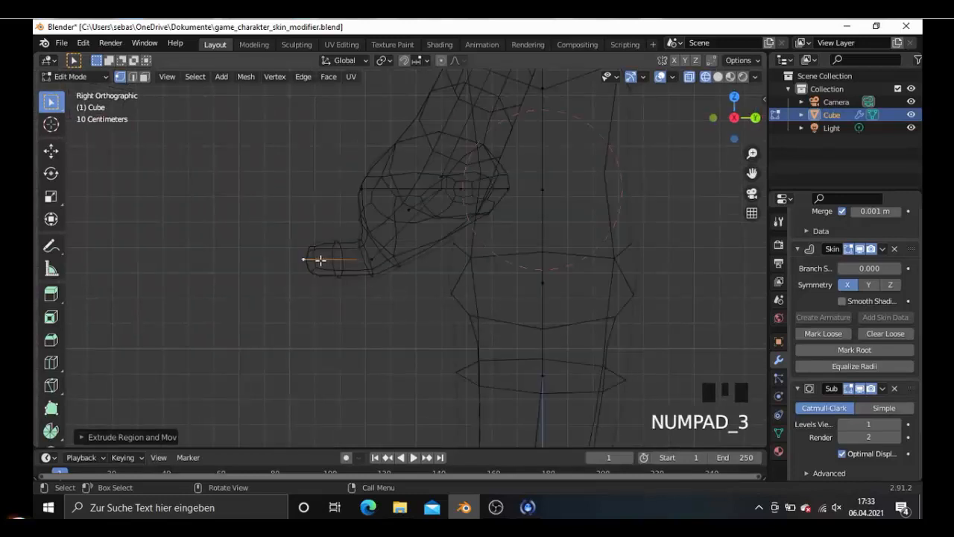
{"action": "key", "text": "g"}
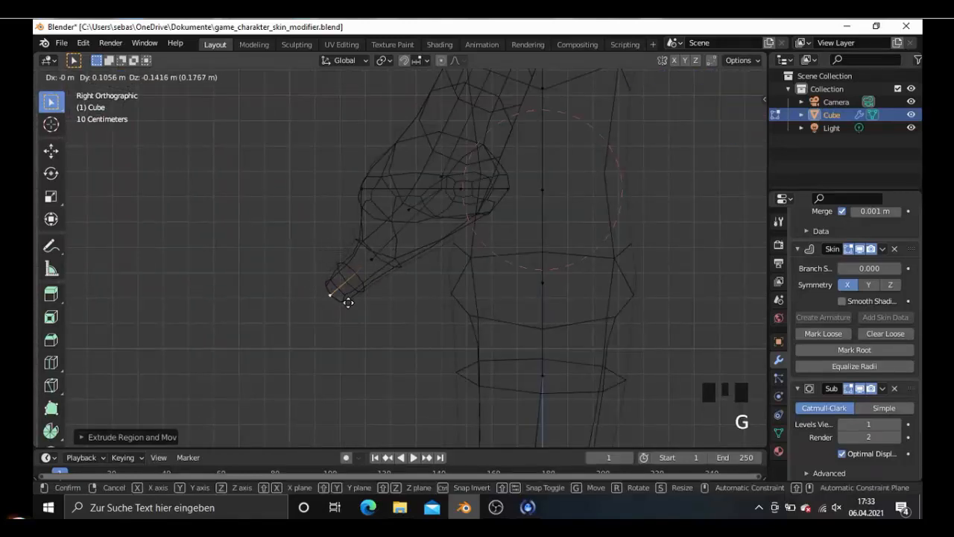
{"action": "left_click", "coordinate": [366, 313]}
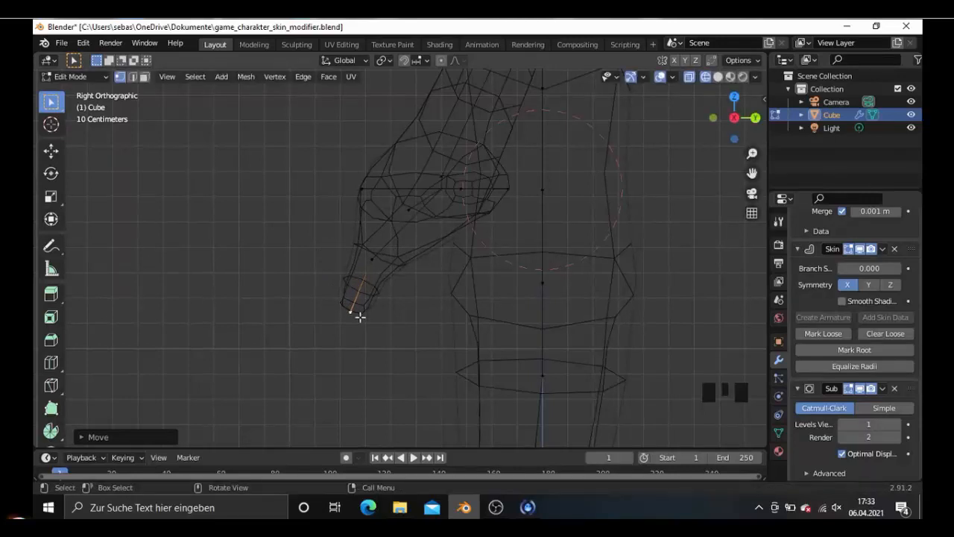
- Extrude another thumb segment about 0.2 m outward and slightly downward from the tip in front view
{"action": "key", "text": "KP_1"}
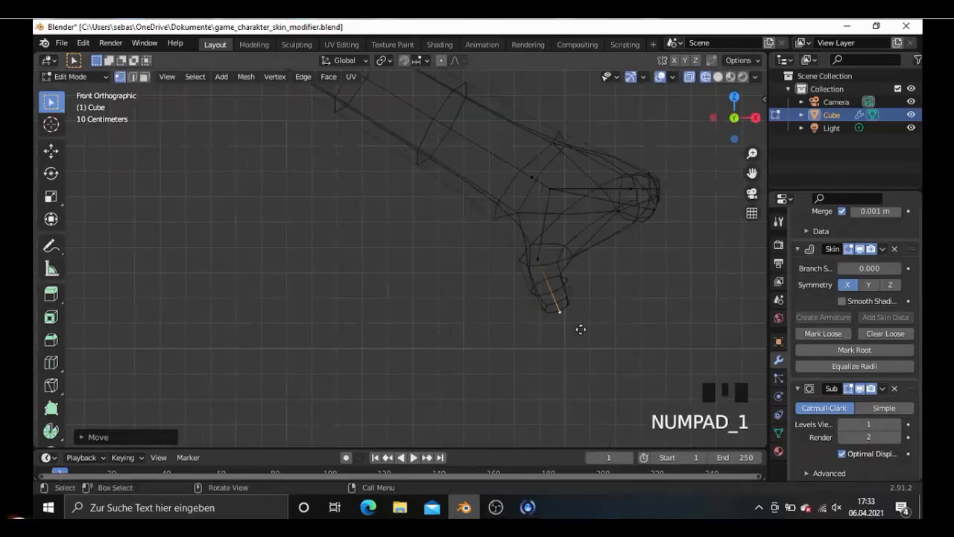
{"action": "key", "text": "e"}
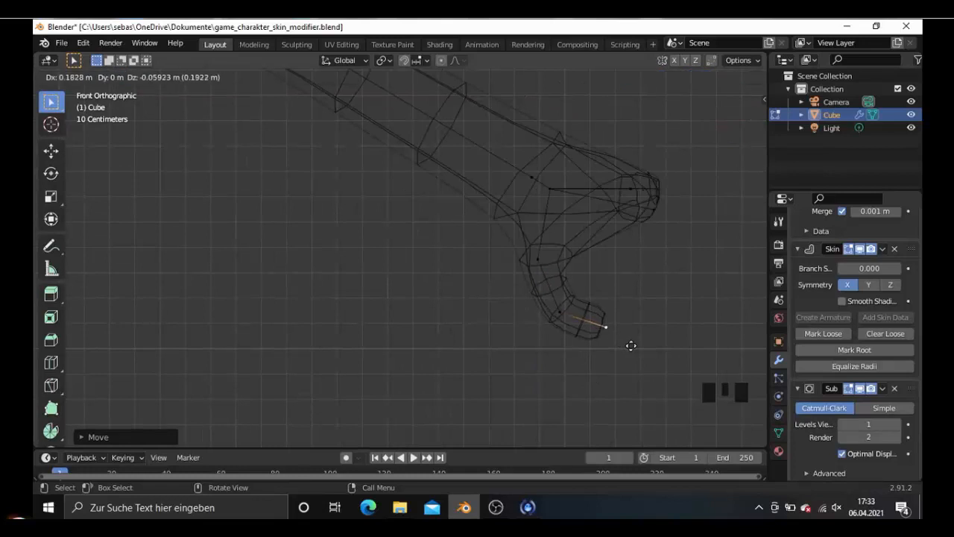
{"action": "left_click", "coordinate": [636, 345]}
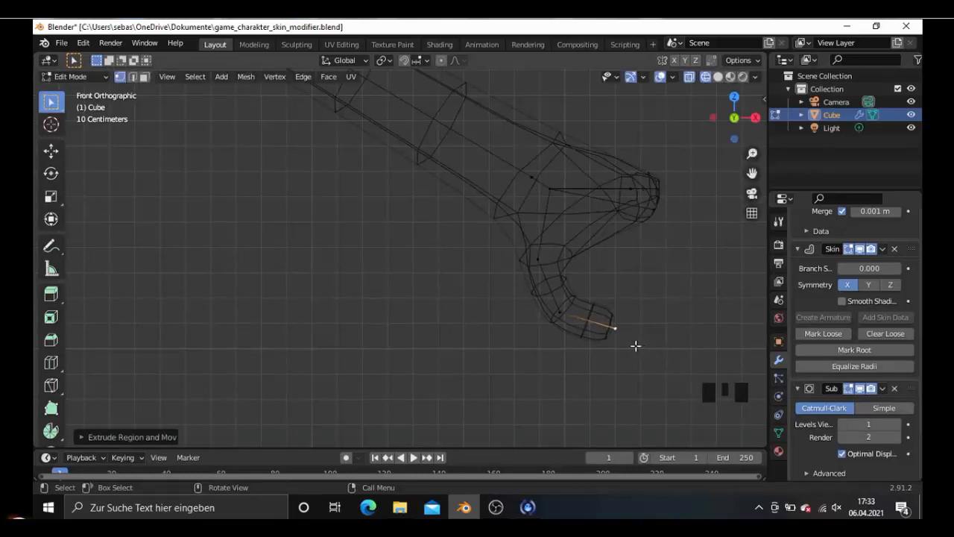
- Move the thumb's end vertex slightly down and inward in front view to shorten its last segment
{"action": "scroll", "coordinate": [603, 348], "scroll_direction": "down", "scroll_amount": 7}
{"action": "scroll", "coordinate": [565, 325], "scroll_direction": "up", "scroll_amount": 3}
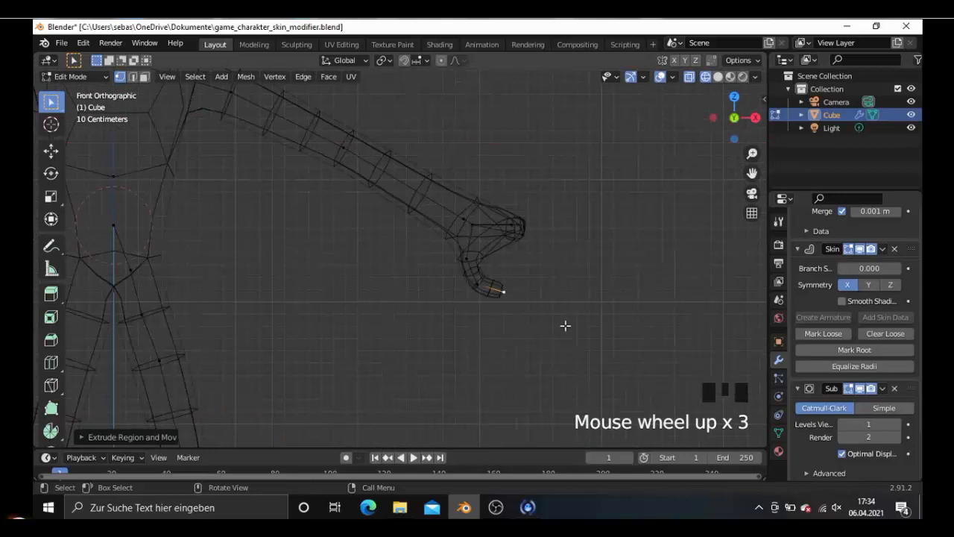
{"action": "scroll", "coordinate": [552, 306], "scroll_direction": "up", "scroll_amount": 2}
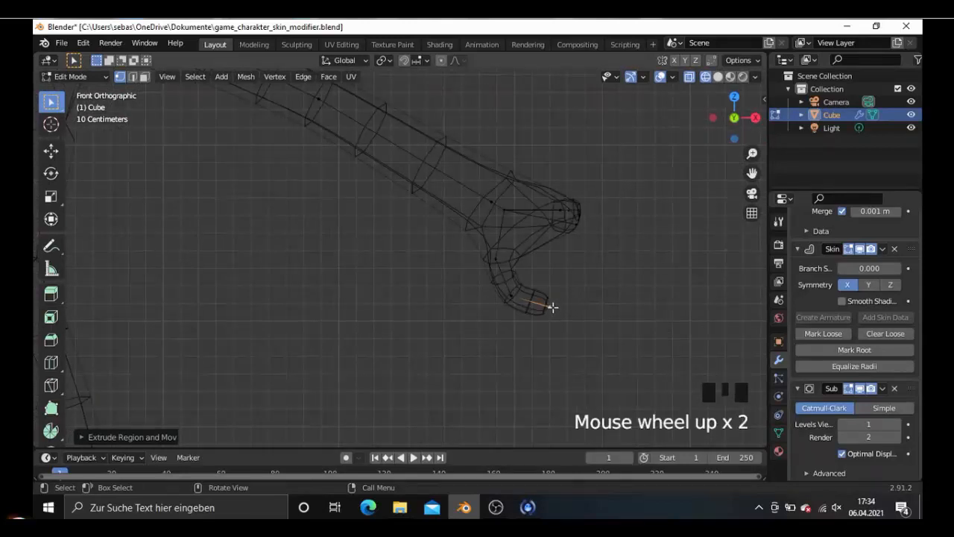
{"action": "key", "text": "g"}
{"action": "left_click", "coordinate": [552, 313]}
{"action": "key", "text": "KP_3"}
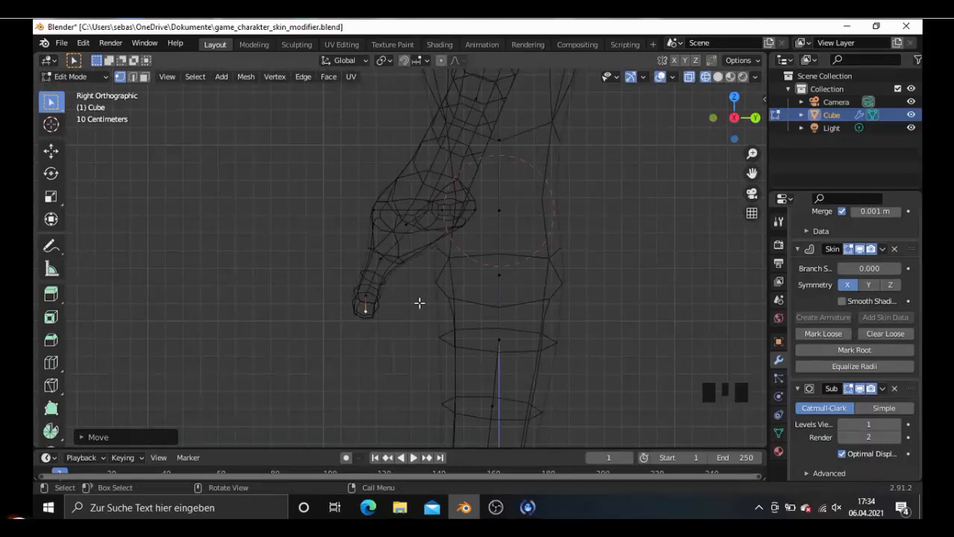
{"action": "key", "text": "KP_1"}
{"action": "key", "text": "g"}
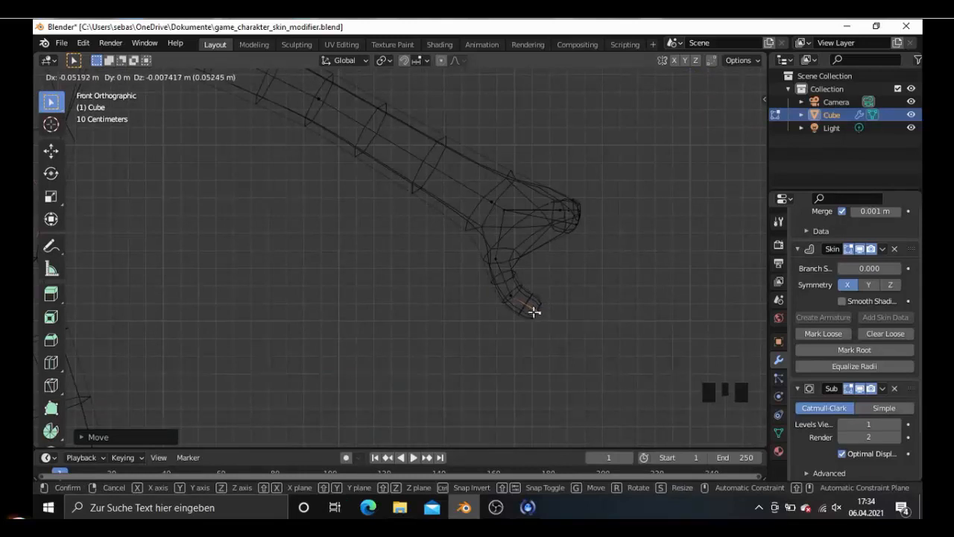
{"action": "left_click", "coordinate": [535, 312]}
- Extrude the front fingertip about 0.39 m outward and forward in top view
{"action": "scroll", "coordinate": [547, 288], "scroll_direction": "down", "scroll_amount": 2}
{"action": "key", "text": "KP_7"}
{"action": "scroll", "coordinate": [551, 288], "scroll_direction": "up", "scroll_amount": 1}
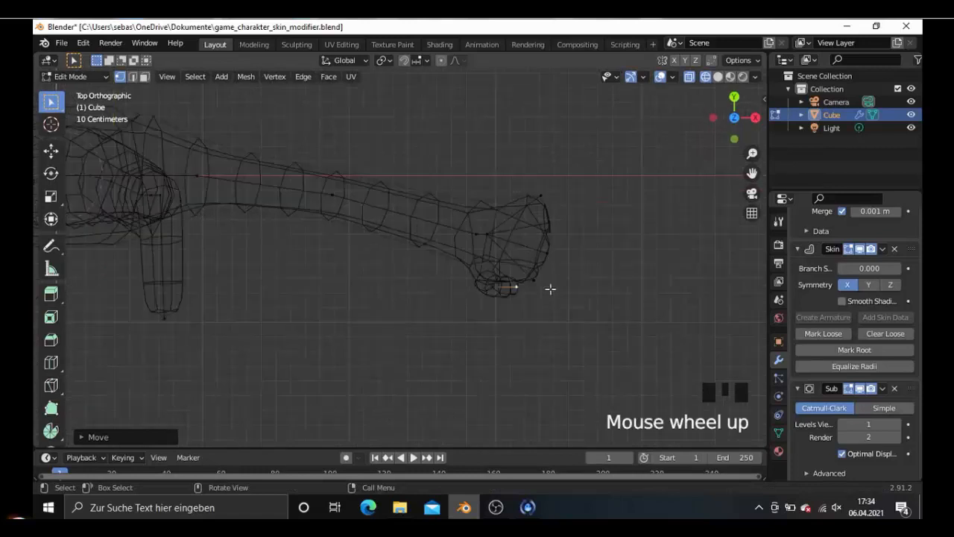
{"action": "scroll", "coordinate": [557, 288], "scroll_direction": "up", "scroll_amount": 1}
{"action": "left_click", "coordinate": [564, 290]}
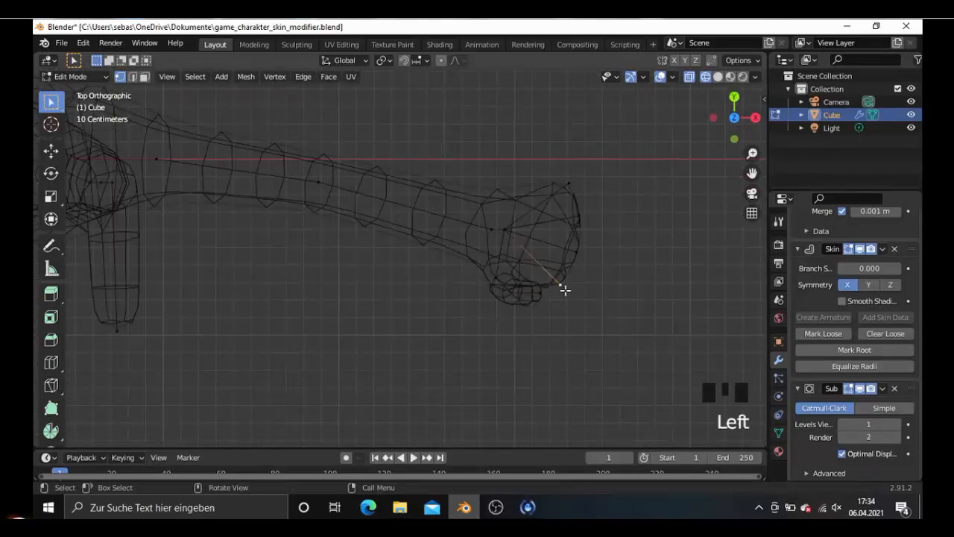
{"action": "key", "text": "e"}
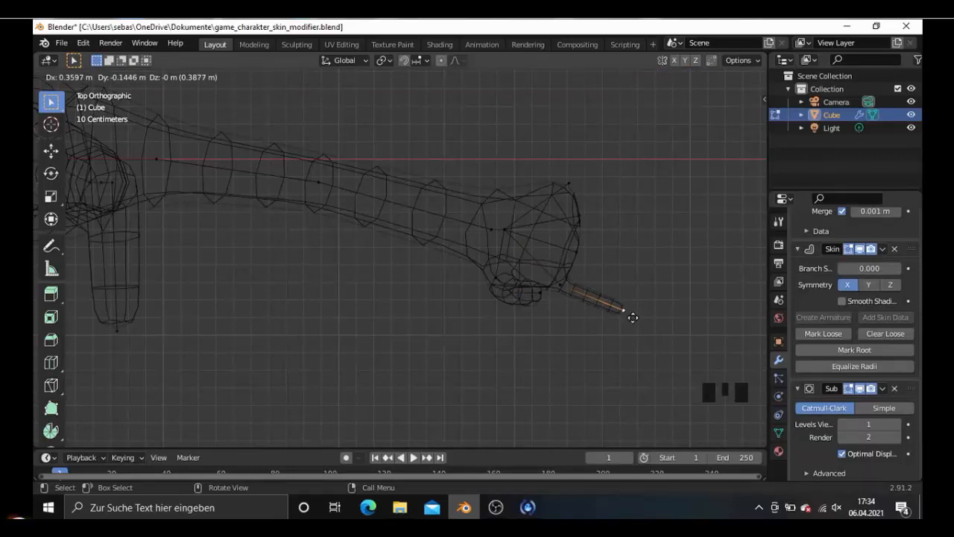
{"action": "left_click", "coordinate": [633, 318]}
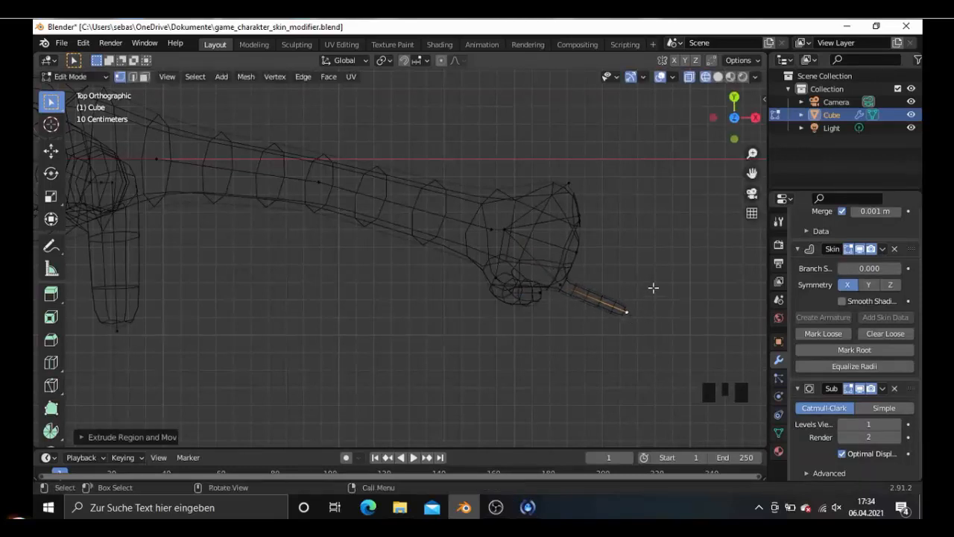
- Extrude the two middle fingertips outward and slightly forward in top view to lengthen both fingers
{"action": "left_click", "coordinate": [585, 255]}
{"action": "key", "text": "e"}
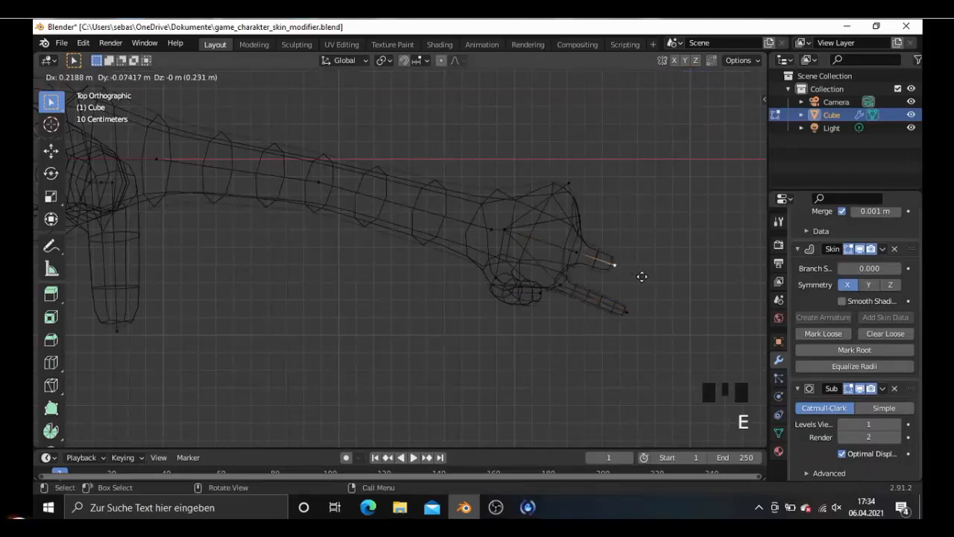
{"action": "left_click", "coordinate": [669, 286]}
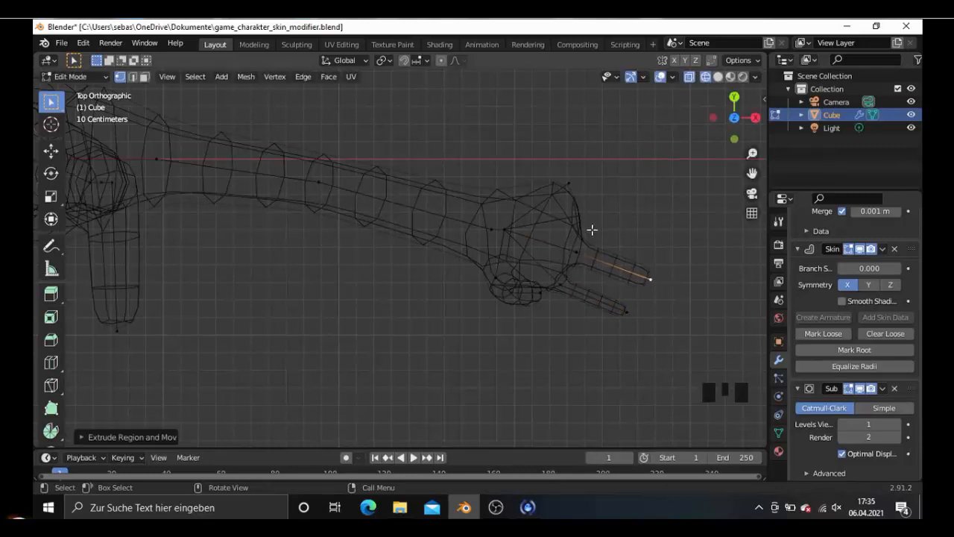
{"action": "left_click", "coordinate": [586, 222]}
{"action": "key", "text": "e"}
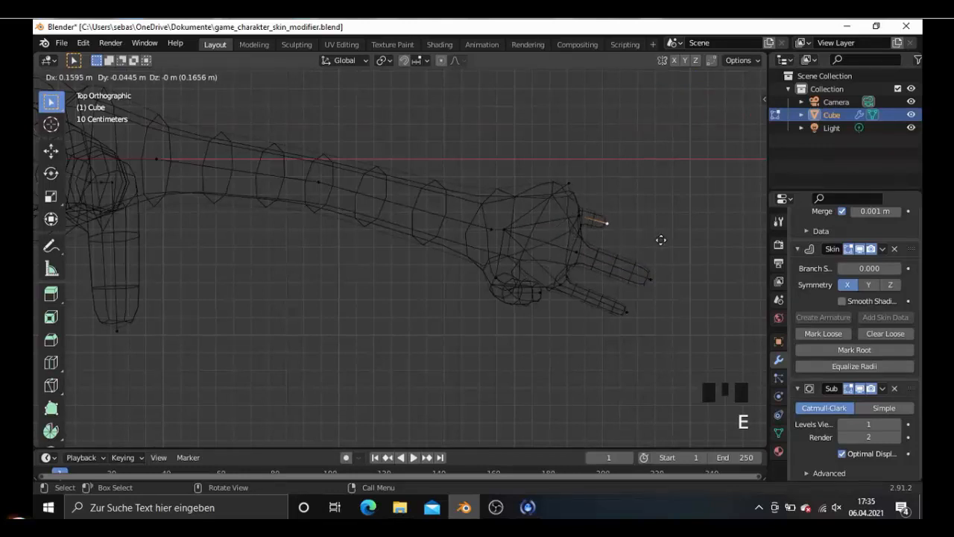
{"action": "left_click", "coordinate": [682, 246]}
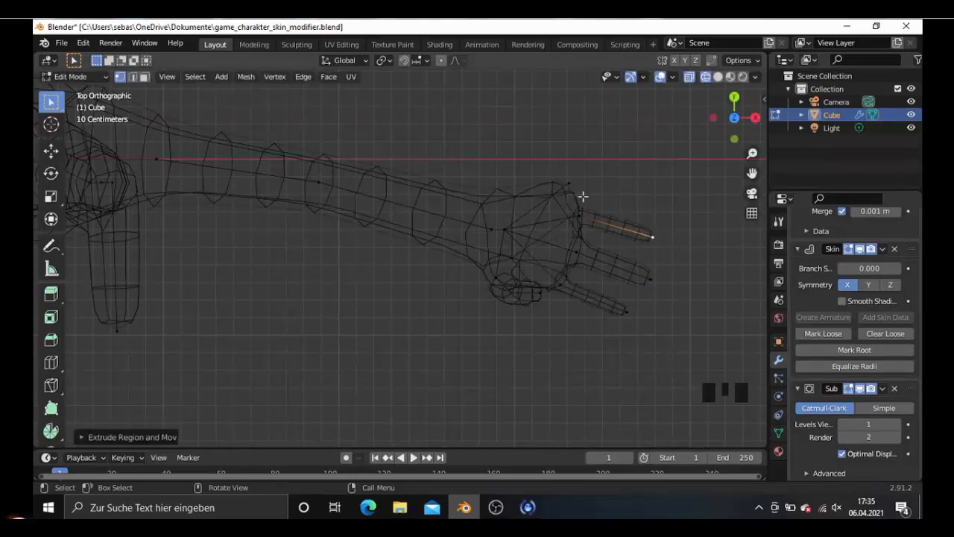
- Extrude the rear fingertip outward and slightly forward in top view to form the fourth finger
{"action": "left_click", "coordinate": [571, 188]}
{"action": "key", "text": "e"}
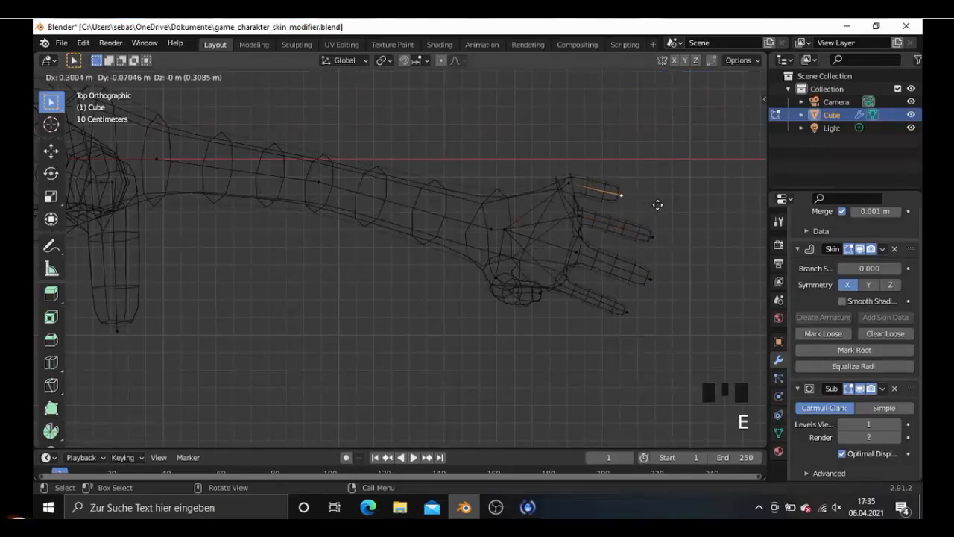
{"action": "left_click", "coordinate": [680, 217]}
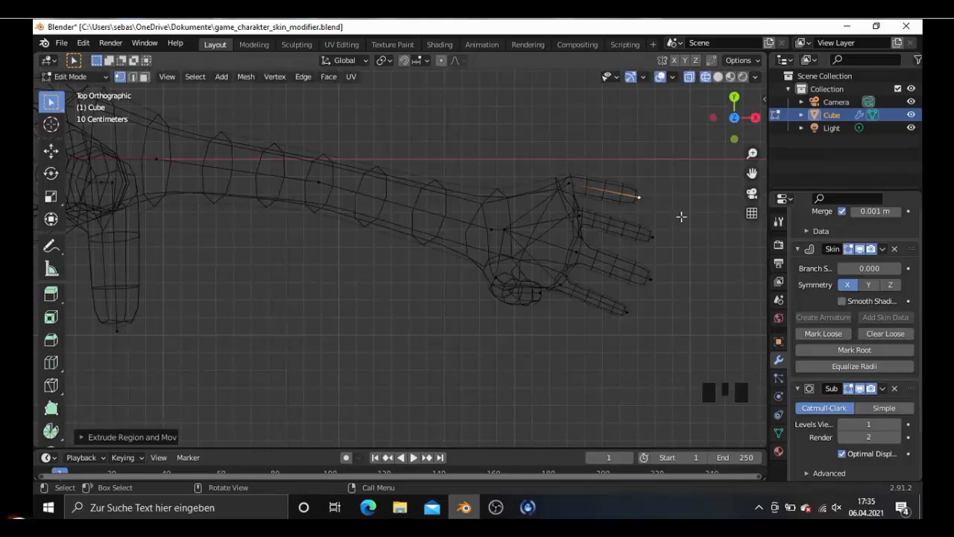
- Thicken the front finger by scaling the skin radius of its base and tip vertices to about 1.6 times
{"action": "left_click", "coordinate": [628, 312]}
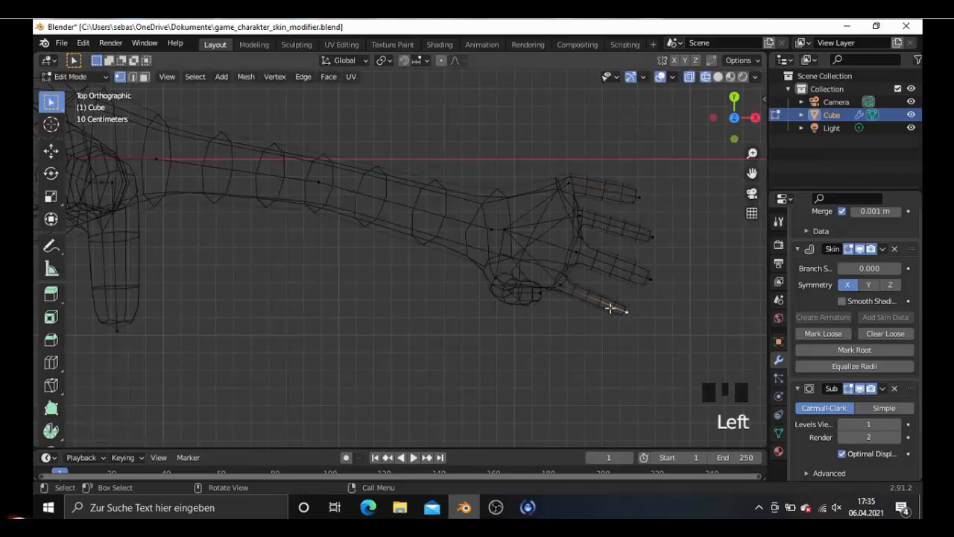
{"action": "left_click", "coordinate": [567, 286], "text": "shift"}
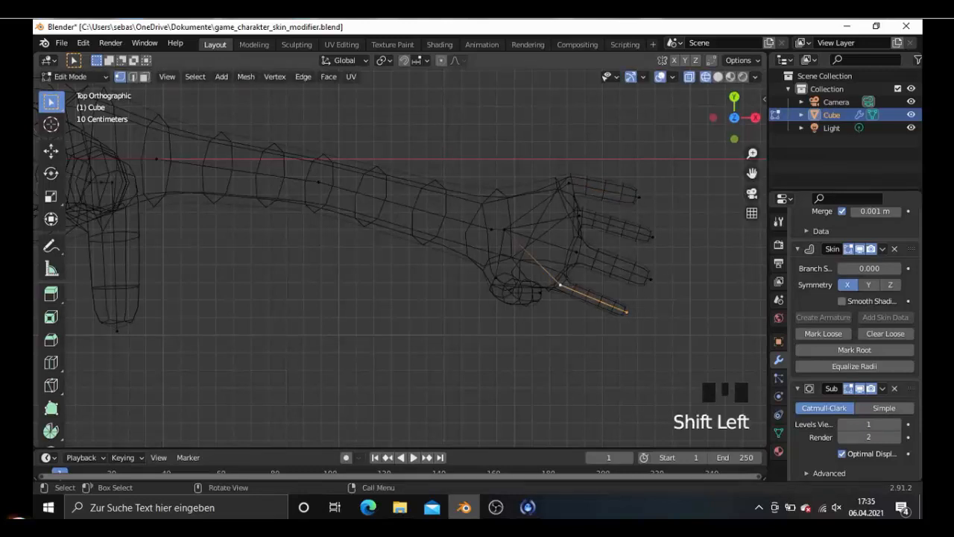
{"action": "key", "text": "s"}
{"action": "left_click", "coordinate": [631, 309]}
{"action": "key", "text": "ctrl+a"}
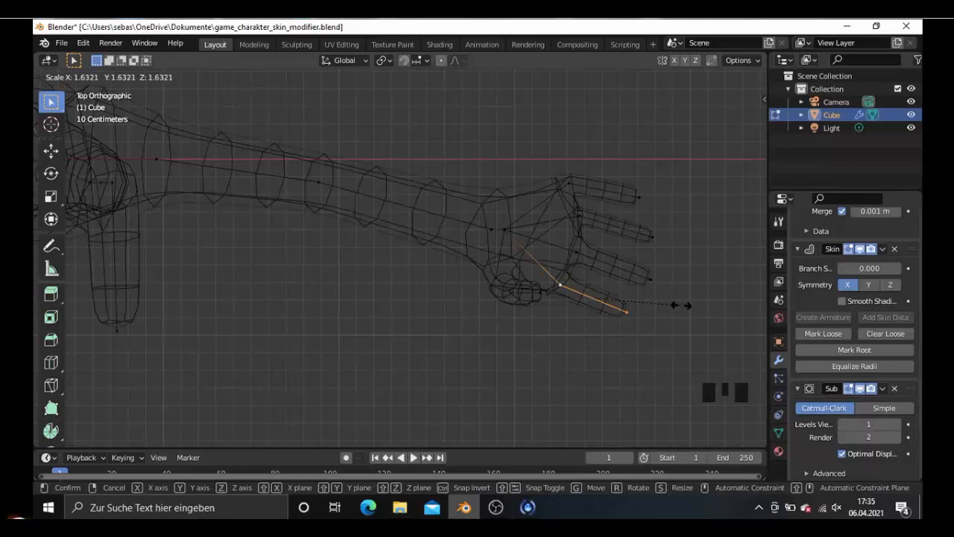
{"action": "left_click", "coordinate": [644, 322]}
{"action": "right_click", "coordinate": [634, 316]}
- Move the front fingertip about 0.06 m outward and the neighbouring fingertip about 0.02 m outward in top view
{"action": "left_click", "coordinate": [629, 315]}
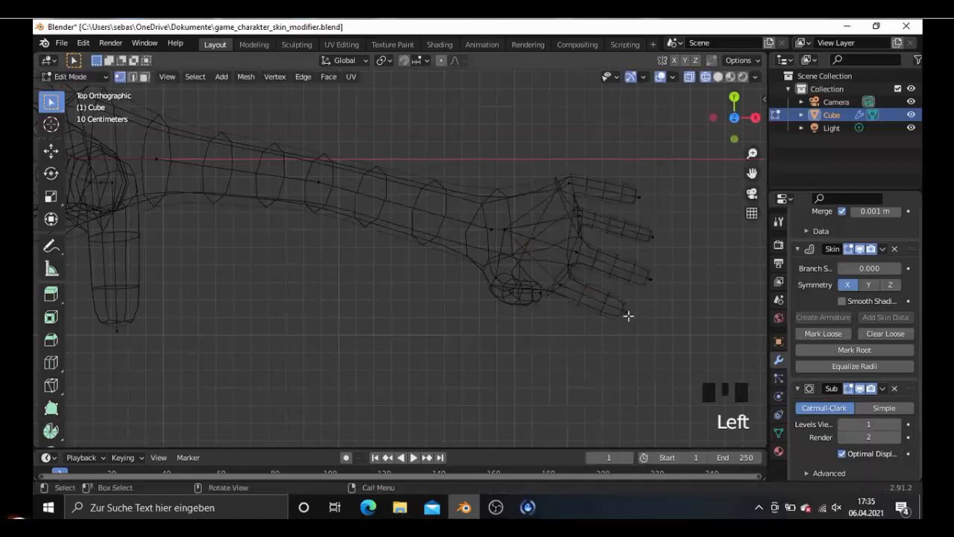
{"action": "left_click", "coordinate": [627, 314]}
{"action": "key", "text": "g"}
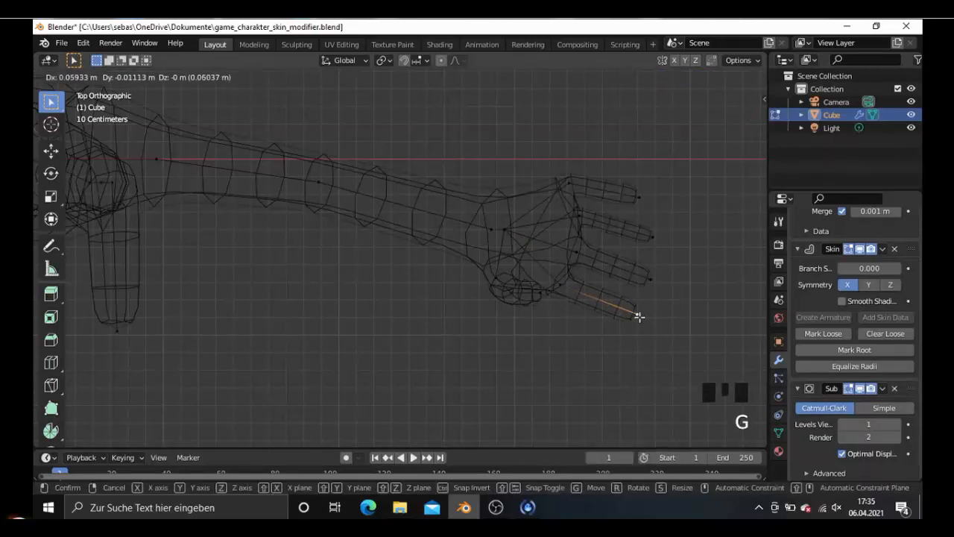
{"action": "left_click", "coordinate": [639, 317]}
{"action": "left_click", "coordinate": [653, 283]}
{"action": "key", "text": "g"}
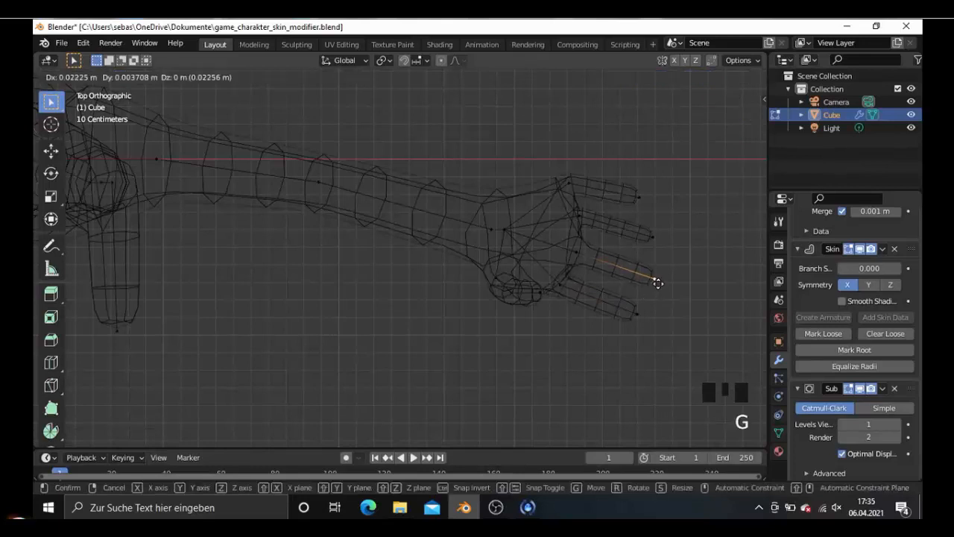
{"action": "left_click", "coordinate": [656, 279]}
- Scale the skin radius of the third finger from the thumb by about 1.27 and move its tip about 0.03 m outward
{"action": "left_click", "coordinate": [654, 237]}
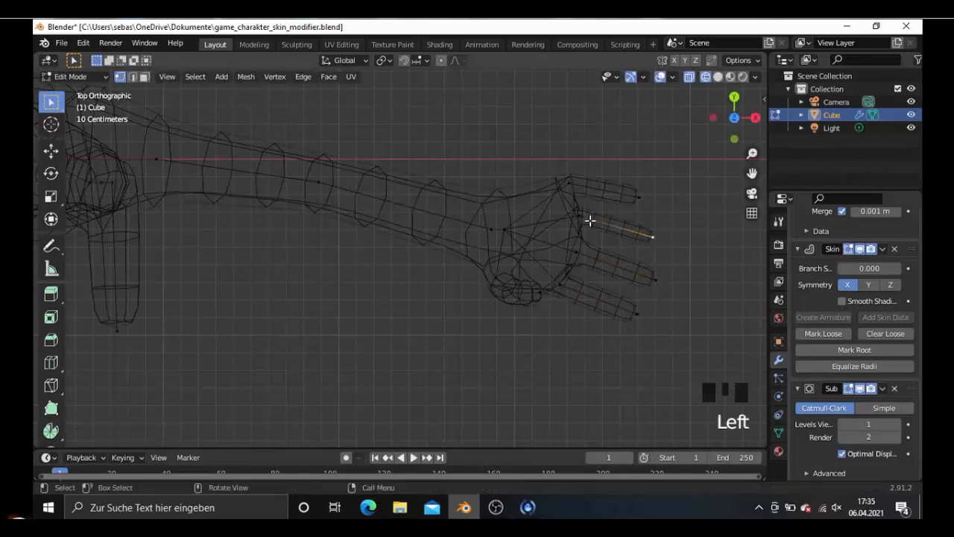
{"action": "left_click", "coordinate": [584, 215], "text": "shift"}
{"action": "key", "text": "ctrl+a"}
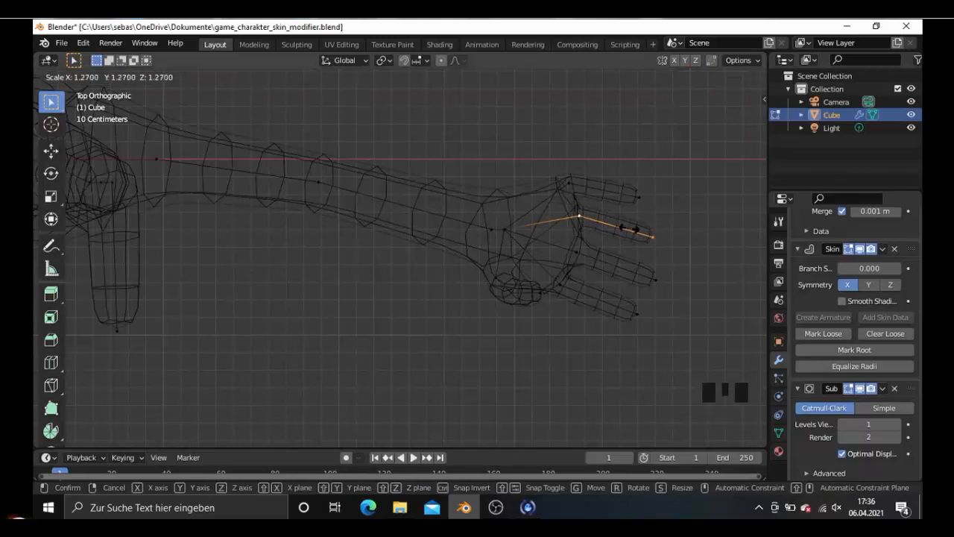
{"action": "left_click", "coordinate": [628, 229]}
{"action": "left_click", "coordinate": [654, 237]}
{"action": "key", "text": "g"}
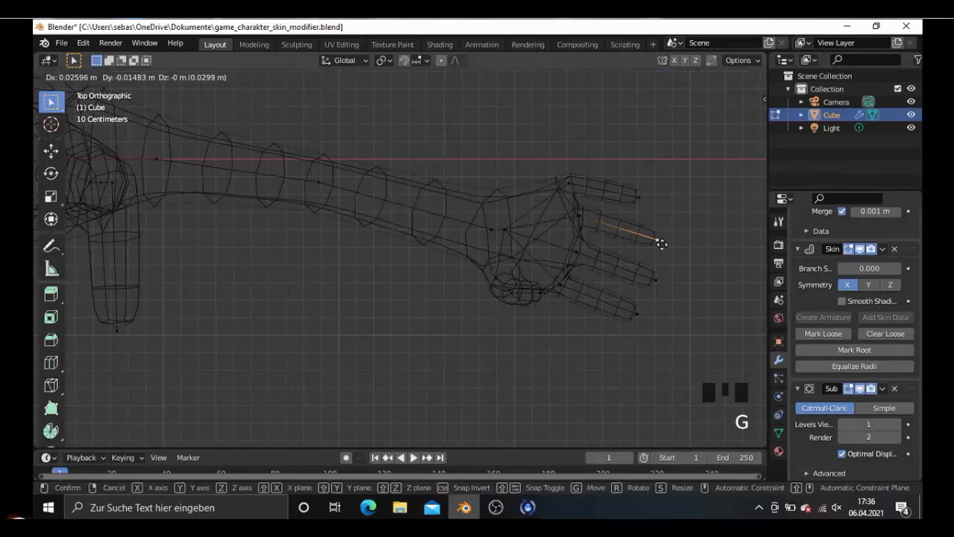
{"action": "left_click", "coordinate": [661, 243]}
- Move the base vertex of the second finger from the thumb slightly upward in a side-on perspective view
{"action": "left_click", "coordinate": [639, 196]}
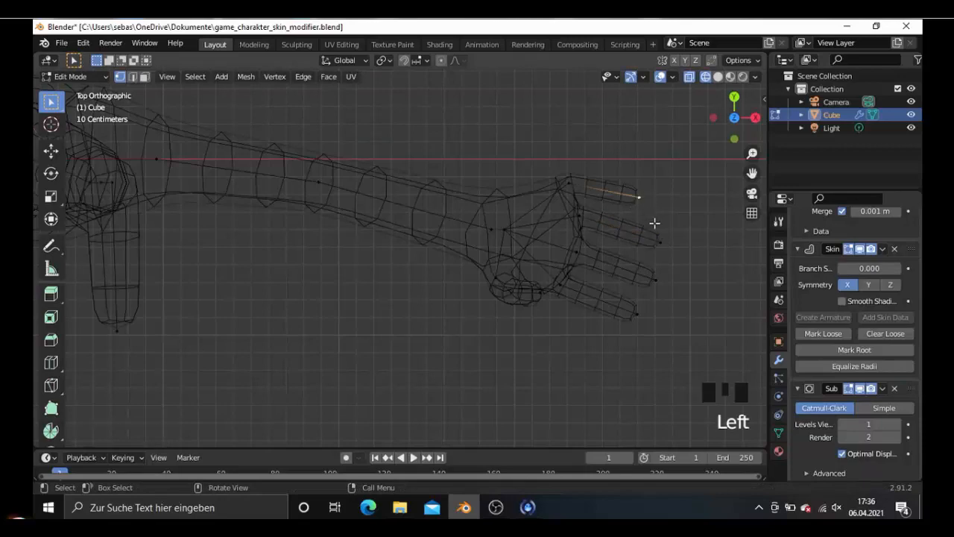
{"action": "middle_click_drag", "start_coordinate": [627, 295], "coordinate": [562, 234]}
{"action": "scroll", "coordinate": [558, 305], "scroll_direction": "down", "scroll_amount": 4}
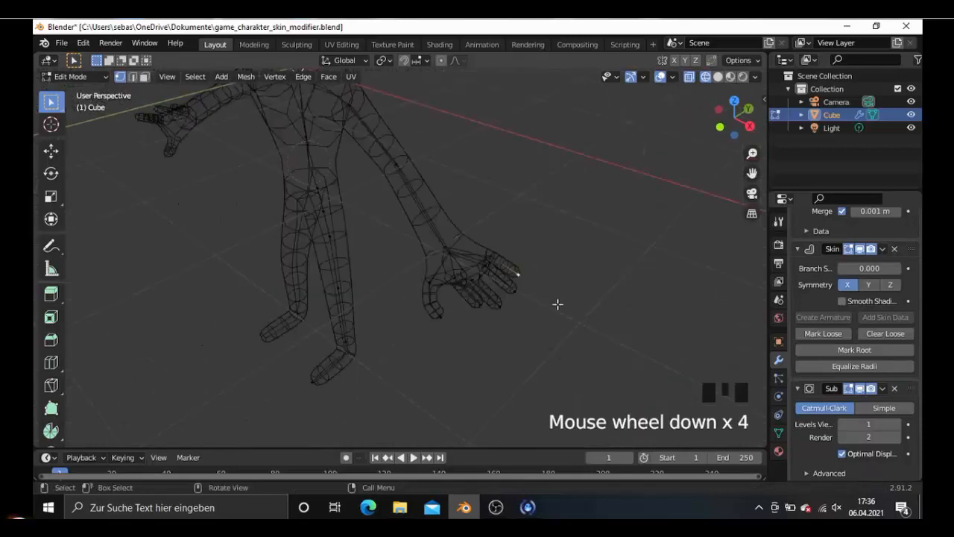
{"action": "middle_click_drag", "start_coordinate": [559, 305], "coordinate": [508, 260]}
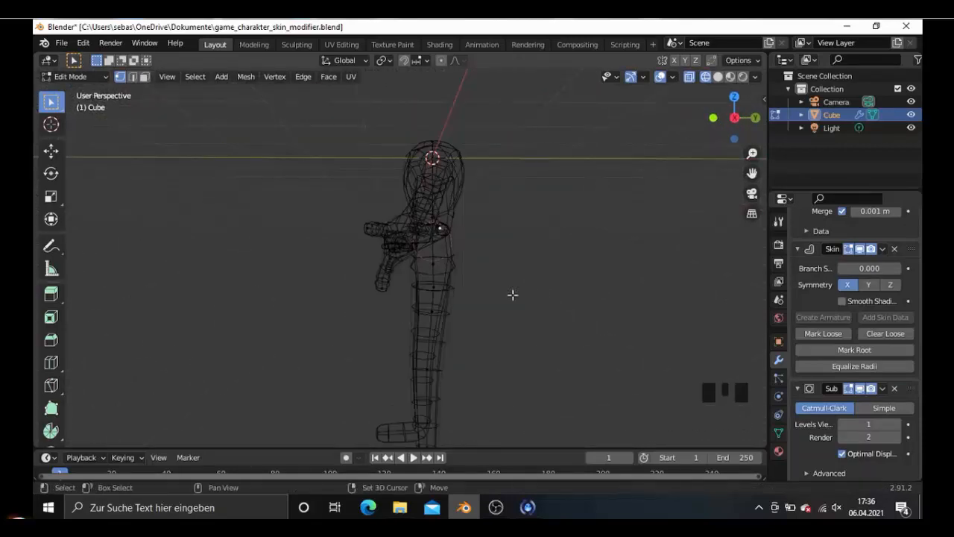
{"action": "mouse_move", "coordinate": [512, 294]}
{"action": "middle_mouse_down"}
{"action": "mouse_move", "coordinate": [555, 319]}
{"action": "mouse_move", "coordinate": [571, 311]}
{"action": "mouse_move", "coordinate": [524, 290]}
{"action": "middle_mouse_up"}
{"action": "scroll", "coordinate": [555, 319], "scroll_direction": "up", "scroll_amount": 4}
{"action": "left_click", "coordinate": [525, 291]}
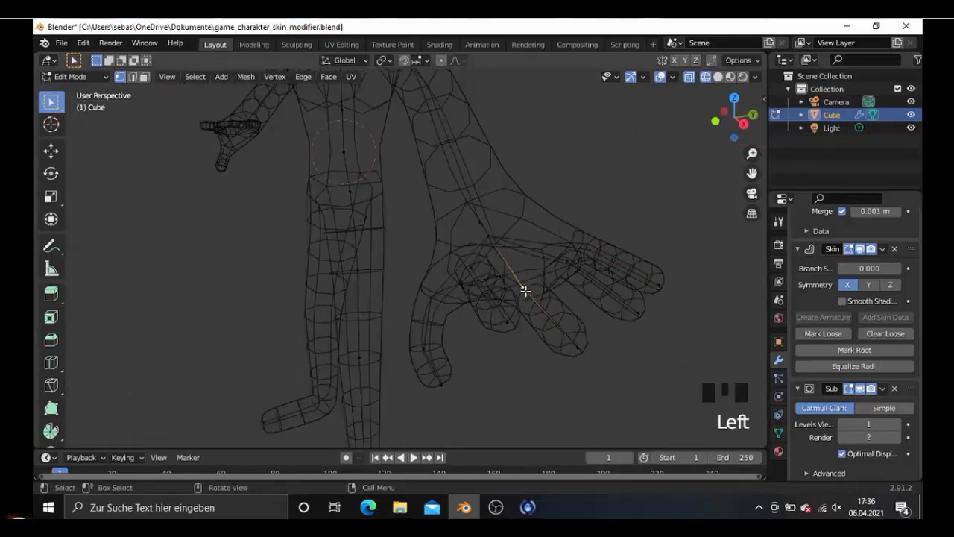
{"action": "key", "text": "KP_3"}
{"action": "middle_click_drag", "start_coordinate": [420, 251], "coordinate": [431, 261]}
{"action": "key", "text": "g"}
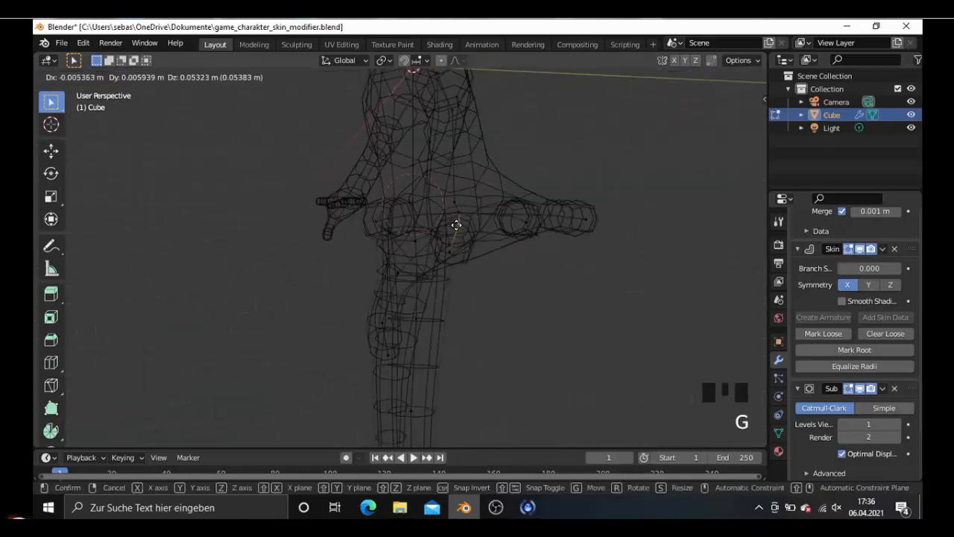
{"action": "left_click", "coordinate": [457, 215]}
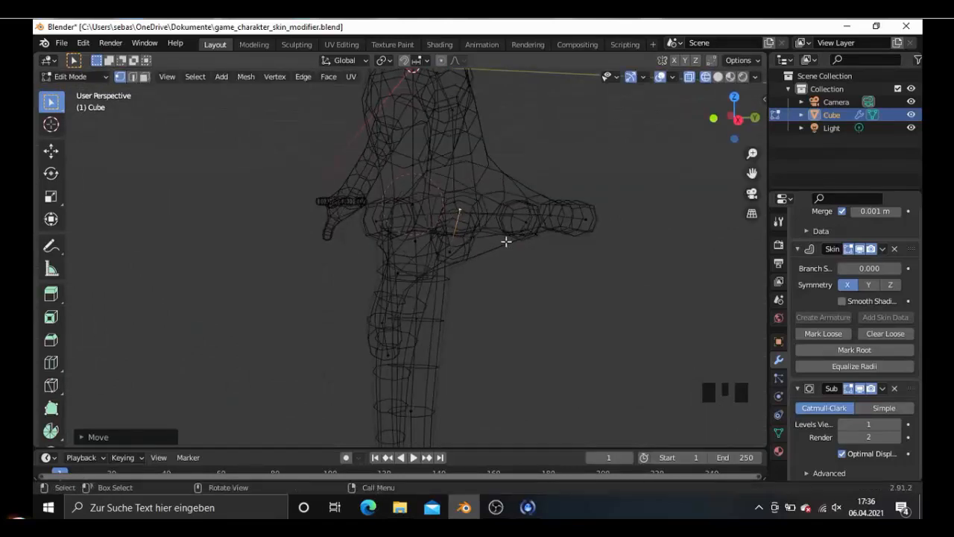
- Lower the tip of the third finger from the thumb about 0.07 m along Z in front view
{"action": "scroll", "coordinate": [477, 263], "scroll_direction": "down", "scroll_amount": 2}
{"action": "middle_click_drag", "start_coordinate": [468, 261], "coordinate": [563, 275]}
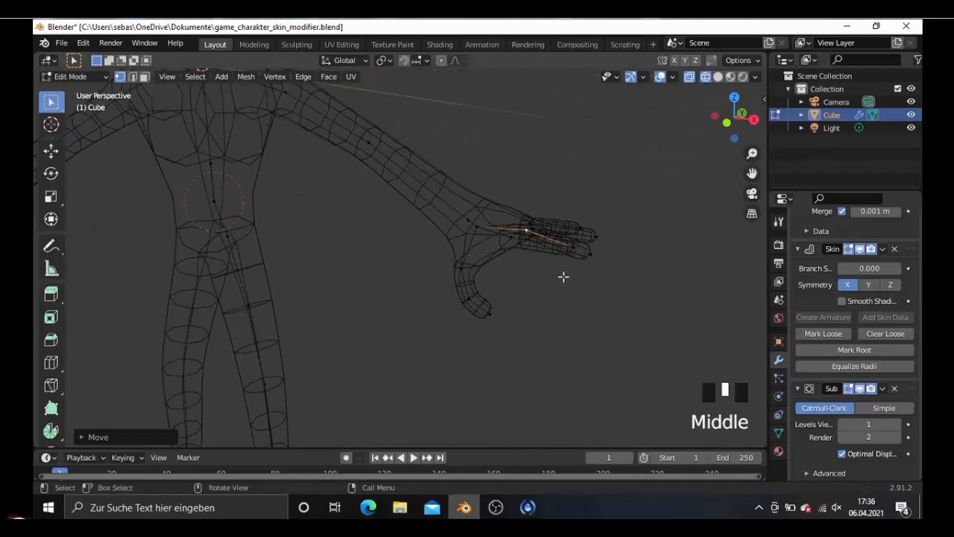
{"action": "key", "text": "KP_1"}
{"action": "scroll", "coordinate": [631, 249], "scroll_direction": "up", "scroll_amount": 3}
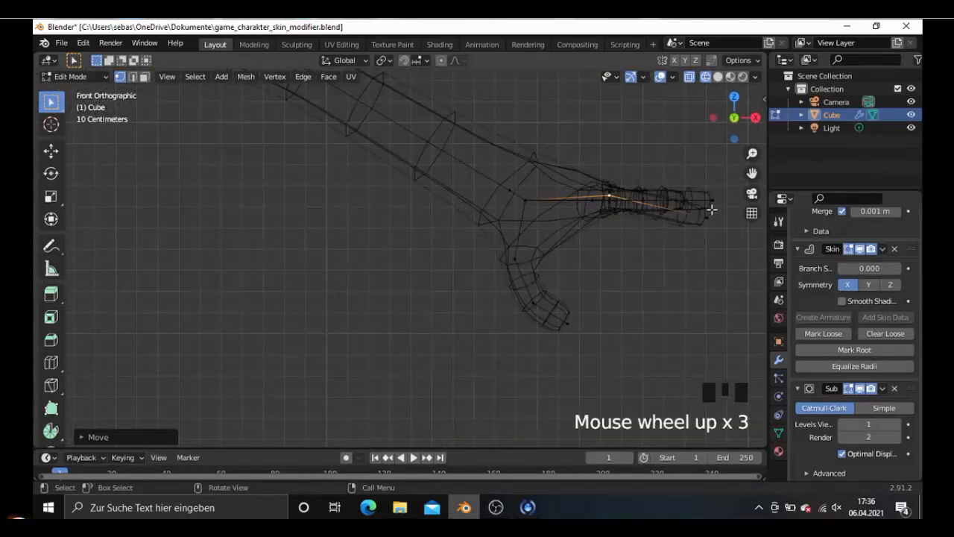
{"action": "left_click", "coordinate": [713, 199]}
{"action": "mouse_move", "coordinate": [597, 223]}
{"action": "middle_mouse_down", "text": "shift"}
{"action": "mouse_move", "coordinate": [571, 226]}
{"action": "mouse_move", "coordinate": [607, 219]}
{"action": "middle_mouse_up", "text": "shift"}
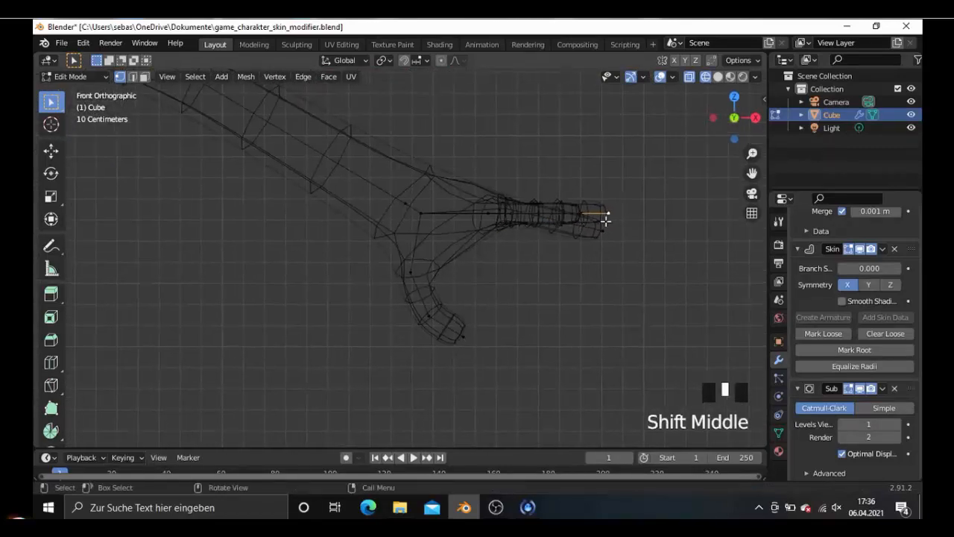
{"action": "key", "text": "g"}
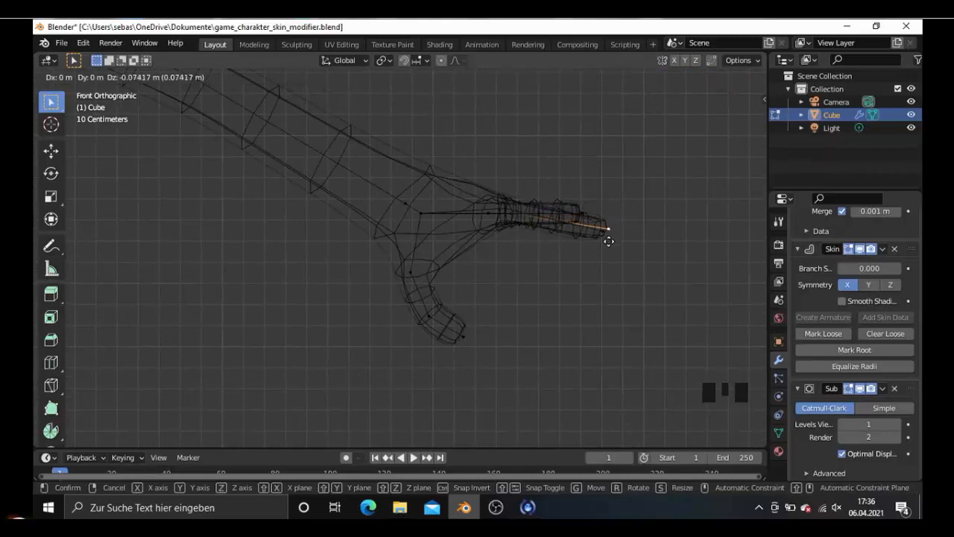
{"action": "left_click", "coordinate": [605, 237]}
- Add one loop cut at the middle of each of the four fingers in top view
{"action": "middle_click_drag", "start_coordinate": [589, 253], "coordinate": [379, 282]}
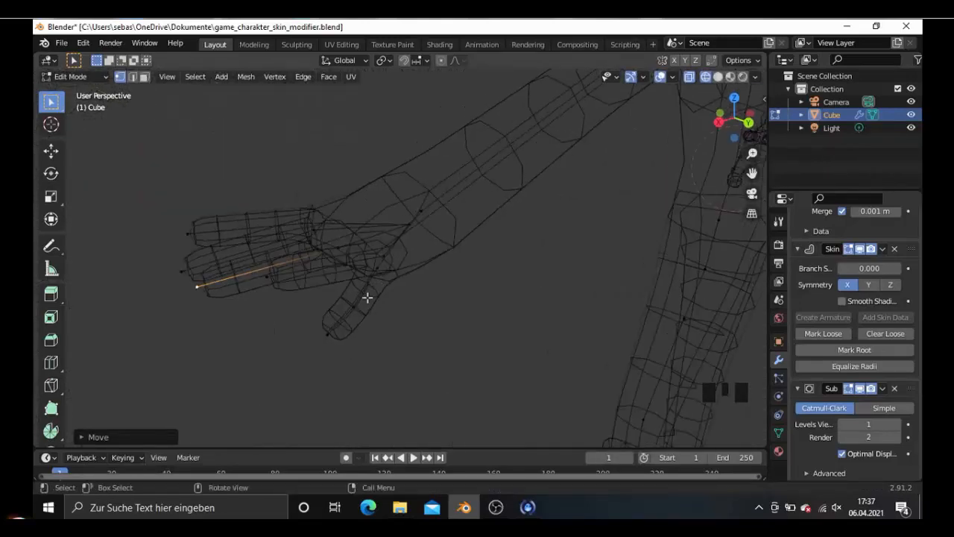
{"action": "key", "text": "KP_7"}
{"action": "key", "text": "ctrl+r"}
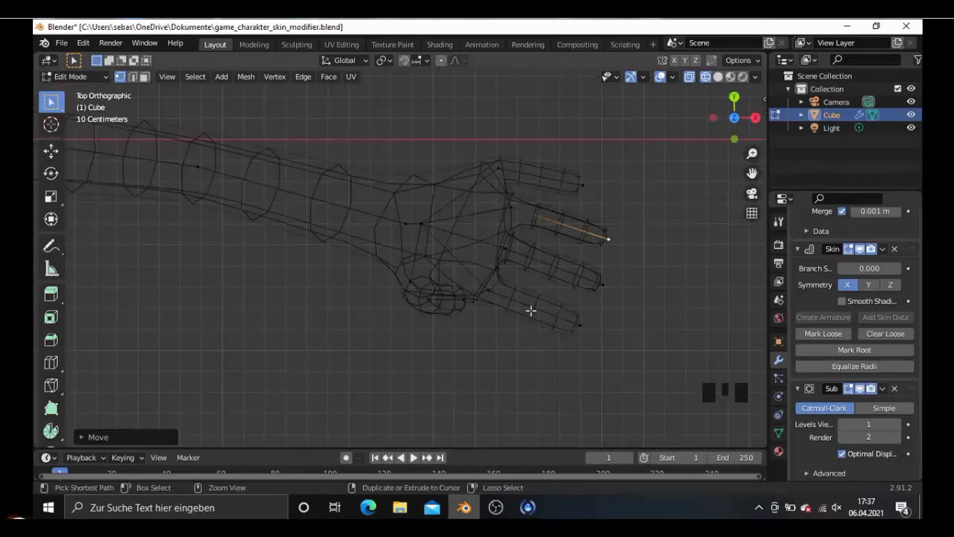
{"action": "left_click", "coordinate": [532, 308]}
{"action": "key", "text": "ctrl+r"}
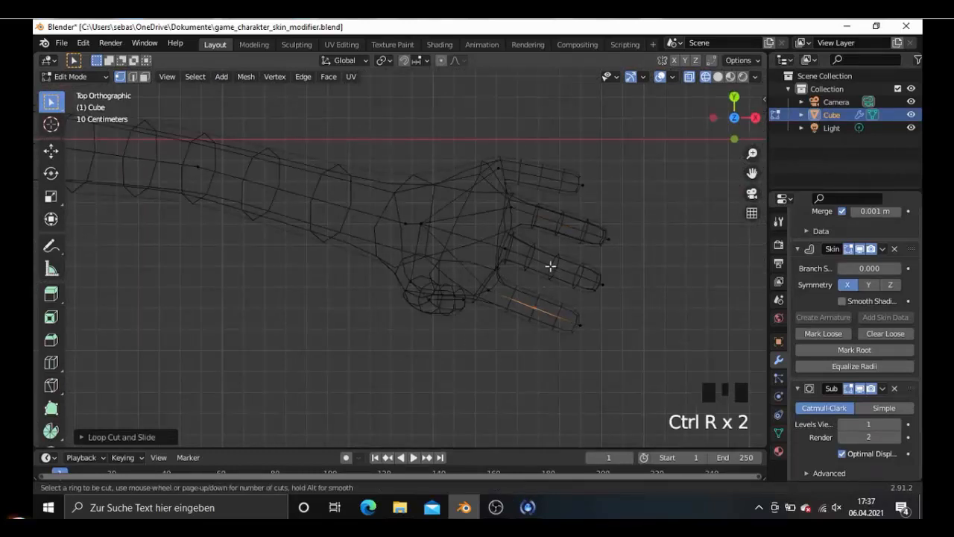
{"action": "left_click", "coordinate": [550, 266]}
{"action": "key", "text": "ctrl+r"}
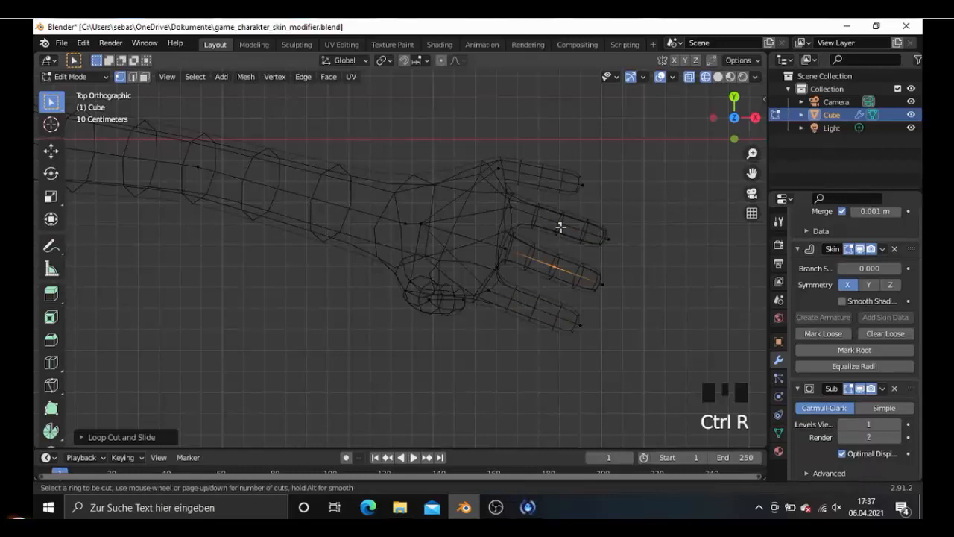
{"action": "left_click", "coordinate": [561, 227]}
{"action": "key", "text": "ctrl+r"}
{"action": "left_click", "coordinate": [539, 179]}
- Move the thumb's tip vertex about 0.09 m forward along negative Y in top view
{"action": "scroll", "coordinate": [520, 307], "scroll_direction": "up", "scroll_amount": 1}
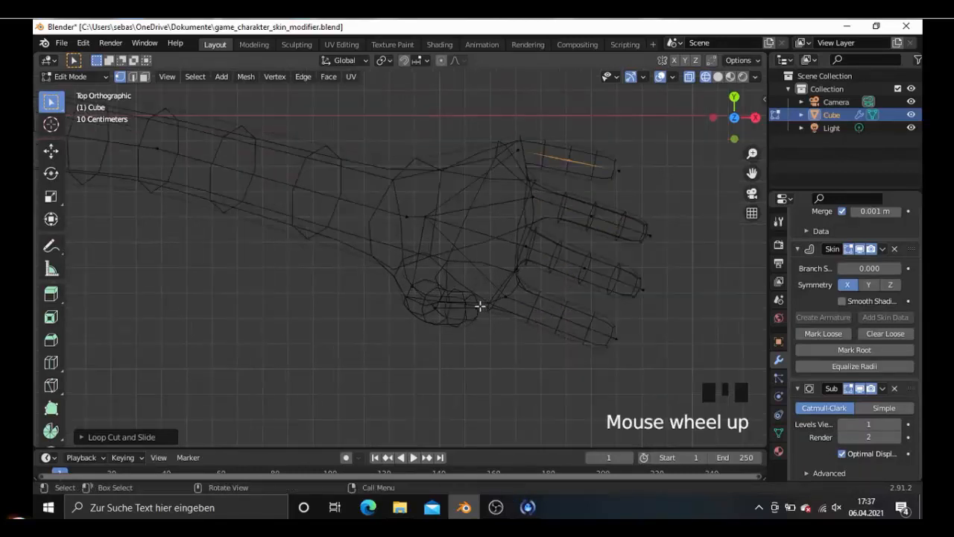
{"action": "left_click", "coordinate": [477, 313]}
{"action": "key", "text": "g"}
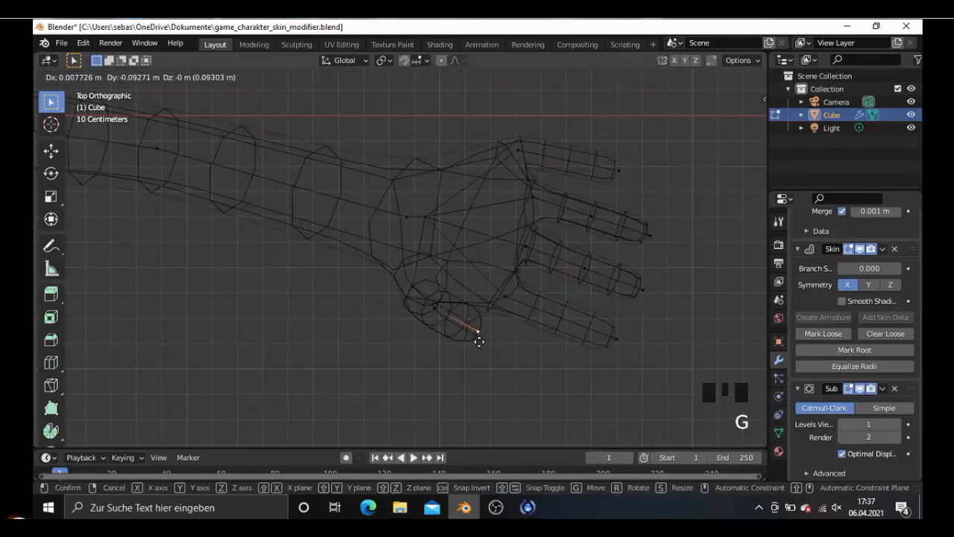
{"action": "left_click", "coordinate": [479, 339]}
{"action": "scroll", "coordinate": [485, 347], "scroll_direction": "down", "scroll_amount": 4}
{"action": "middle_click_drag", "start_coordinate": [485, 347], "coordinate": [457, 217]}
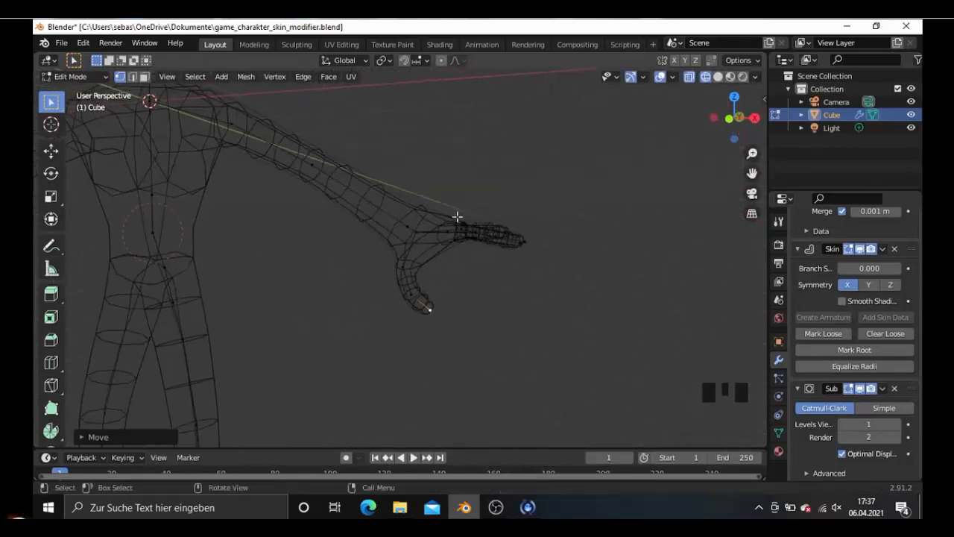
{"action": "key", "text": "shift+z"}
{"action": "middle_click_drag", "start_coordinate": [422, 298], "coordinate": [507, 296]}
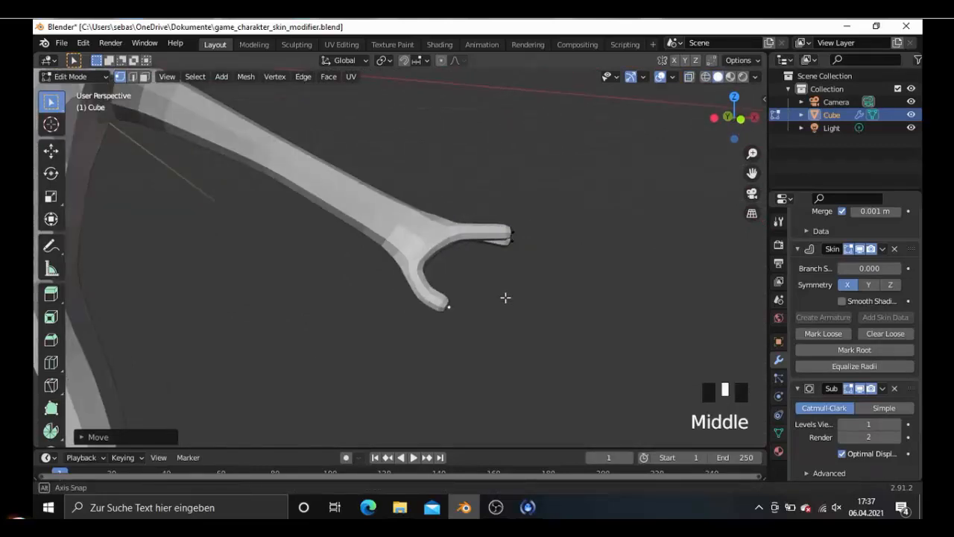
{"action": "scroll", "coordinate": [501, 298], "scroll_direction": "down", "scroll_amount": 3}
{"action": "scroll", "coordinate": [537, 247], "scroll_direction": "up", "scroll_amount": 4}
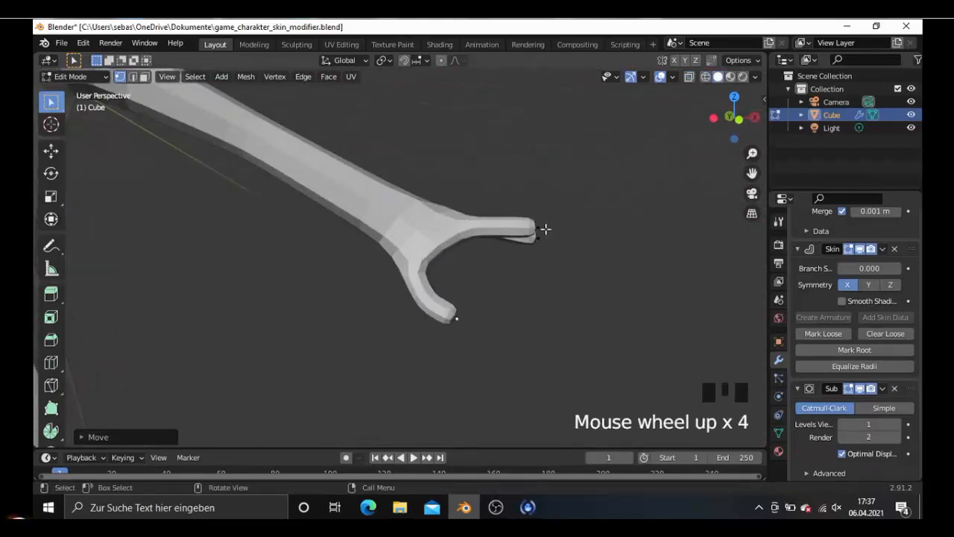
{"action": "left_click", "coordinate": [518, 245]}
{"action": "scroll", "coordinate": [562, 244], "scroll_direction": "up", "scroll_amount": 5}
{"action": "scroll", "coordinate": [562, 244], "scroll_direction": "down", "scroll_amount": 4}
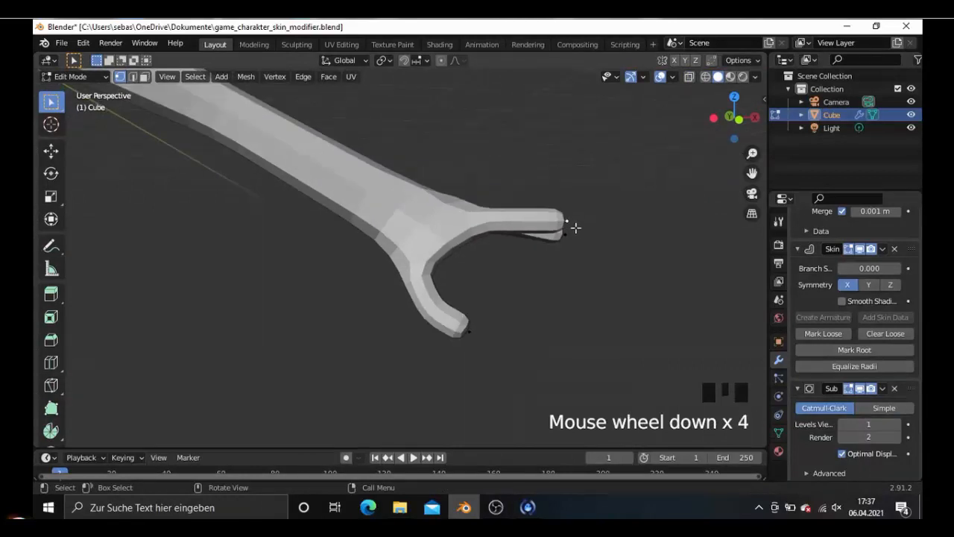
{"action": "key", "text": "g"}
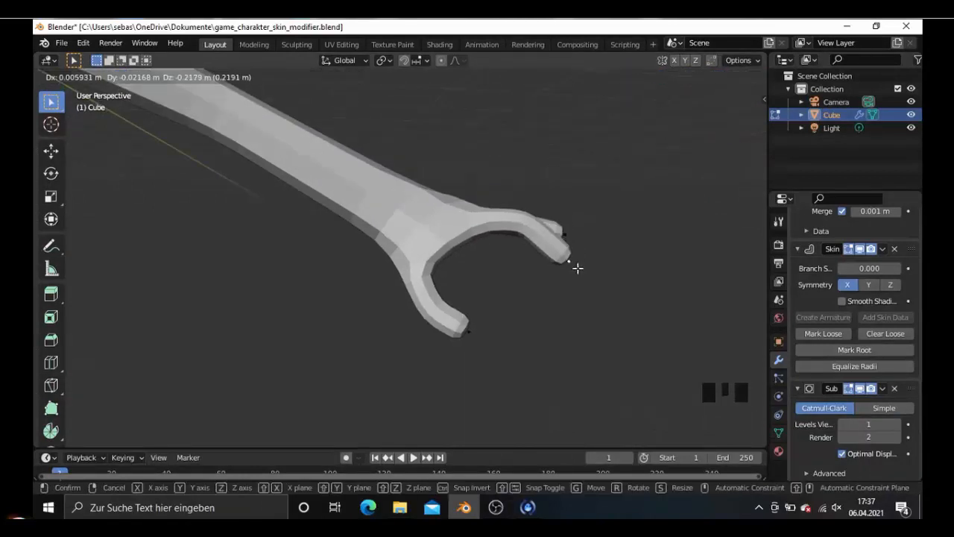
{"action": "right_click", "coordinate": [577, 268]}
{"action": "key", "text": "shift+z"}
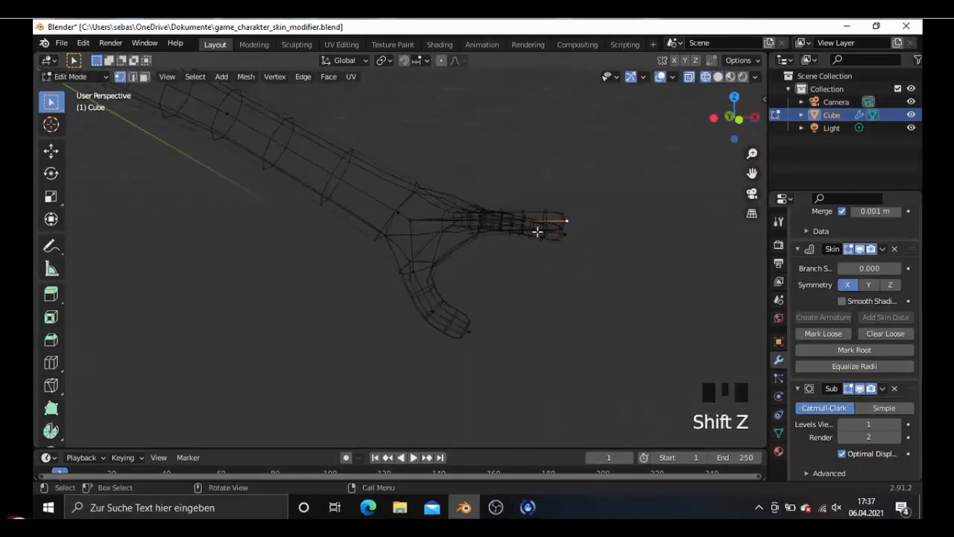
- Lower the middle and tip vertices of the finger nearest the thumb together by about 0.16 m in front view with solid shading
{"action": "mouse_move", "coordinate": [536, 228]}
{"action": "middle_mouse_down"}
{"action": "mouse_move", "coordinate": [556, 262]}
{"action": "mouse_move", "coordinate": [527, 225]}
{"action": "middle_mouse_up"}
{"action": "left_click", "coordinate": [550, 247], "text": "shift"}
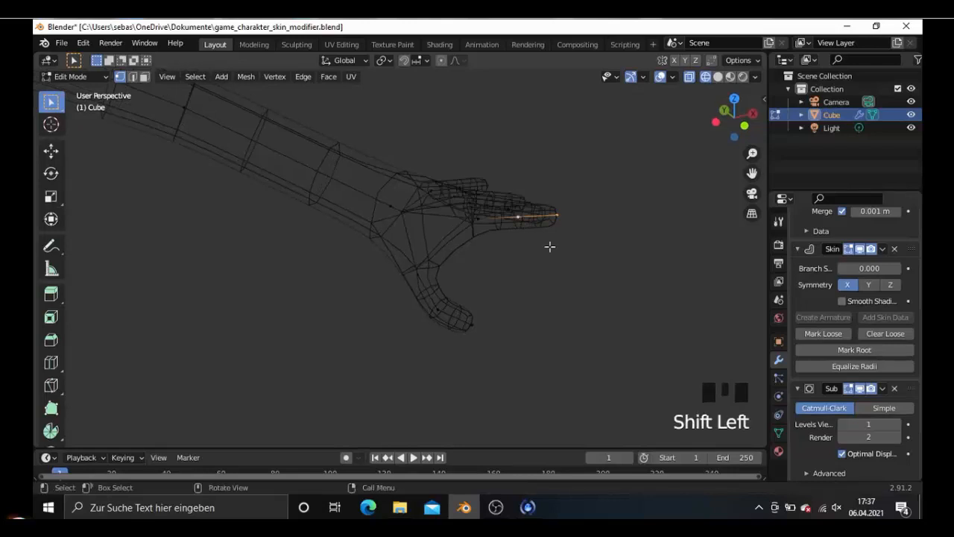
{"action": "key", "text": "KP_1"}
{"action": "key", "text": "ctrl+z"}
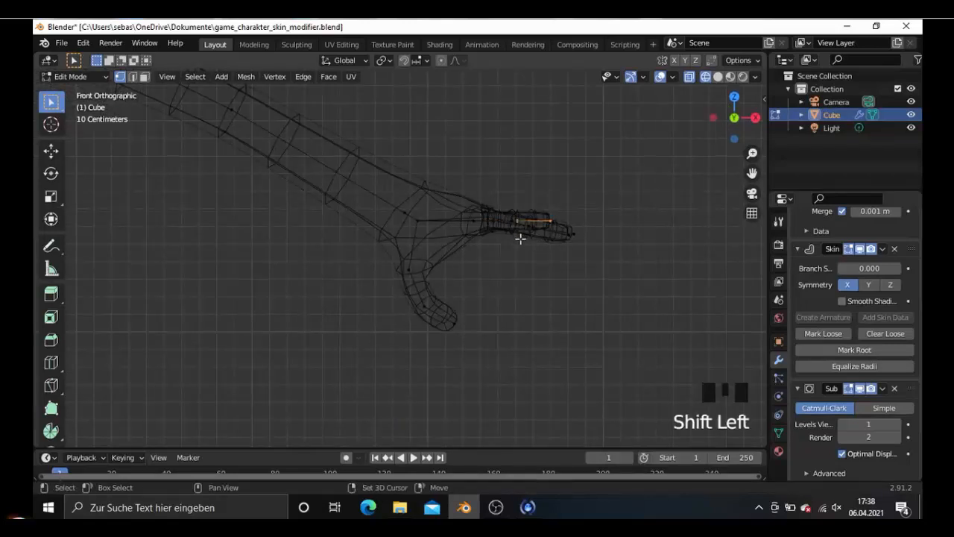
{"action": "mouse_move", "coordinate": [517, 239]}
{"action": "middle_mouse_down"}
{"action": "mouse_move", "coordinate": [590, 275]}
{"action": "mouse_move", "coordinate": [507, 232]}
{"action": "middle_mouse_up"}
{"action": "key", "text": "c"}
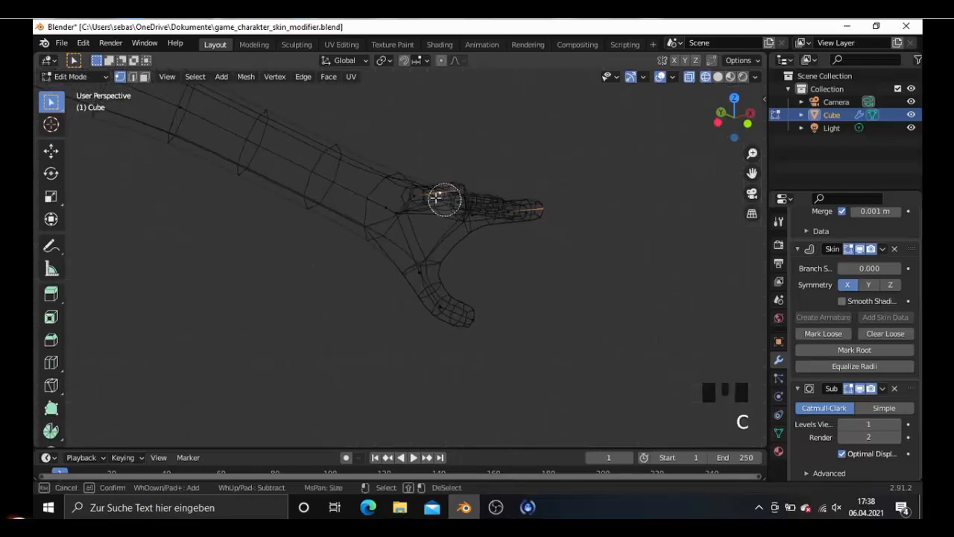
{"action": "middle_click", "coordinate": [438, 197]}
{"action": "right_click", "coordinate": [436, 198]}
{"action": "left_click", "coordinate": [507, 211], "text": "shift"}
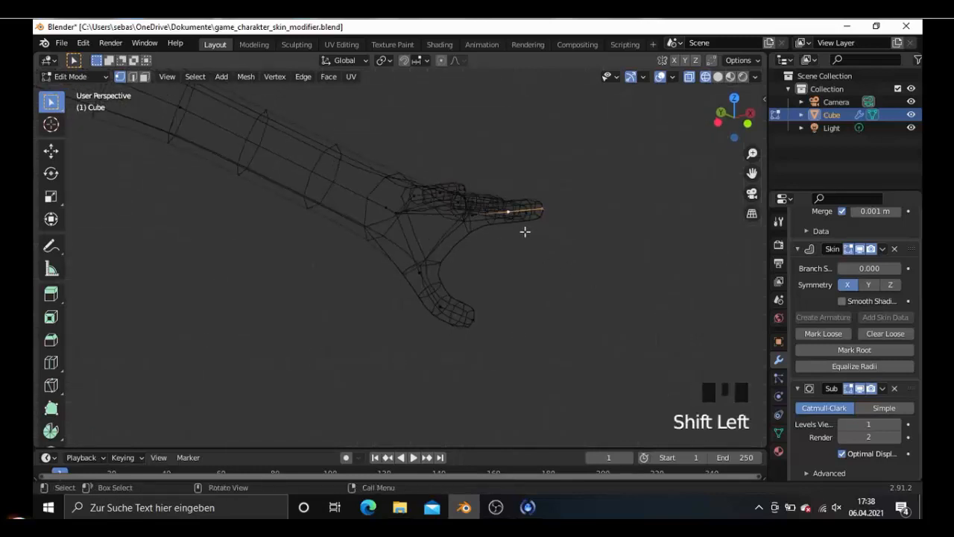
{"action": "key", "text": "KP_1"}
{"action": "key", "text": "shift+z"}
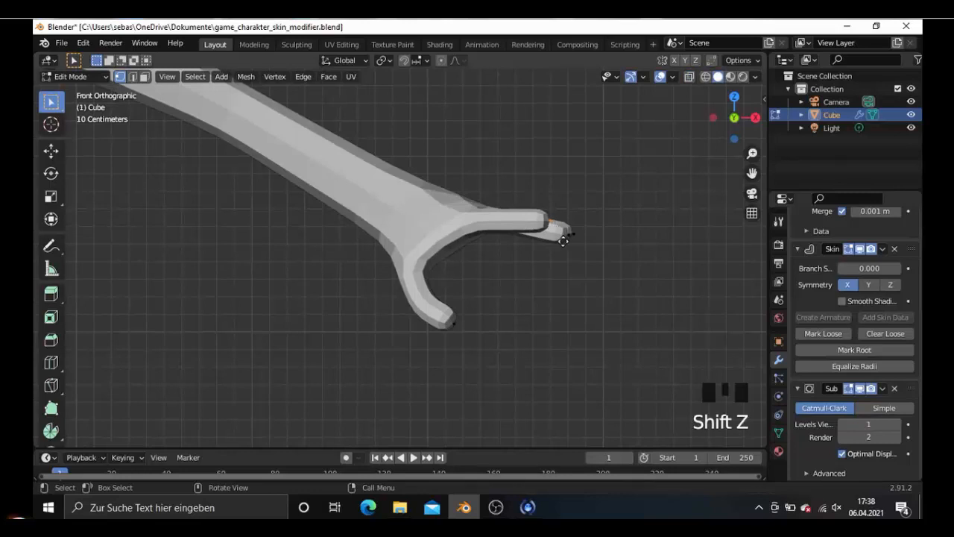
{"action": "key", "text": "g"}
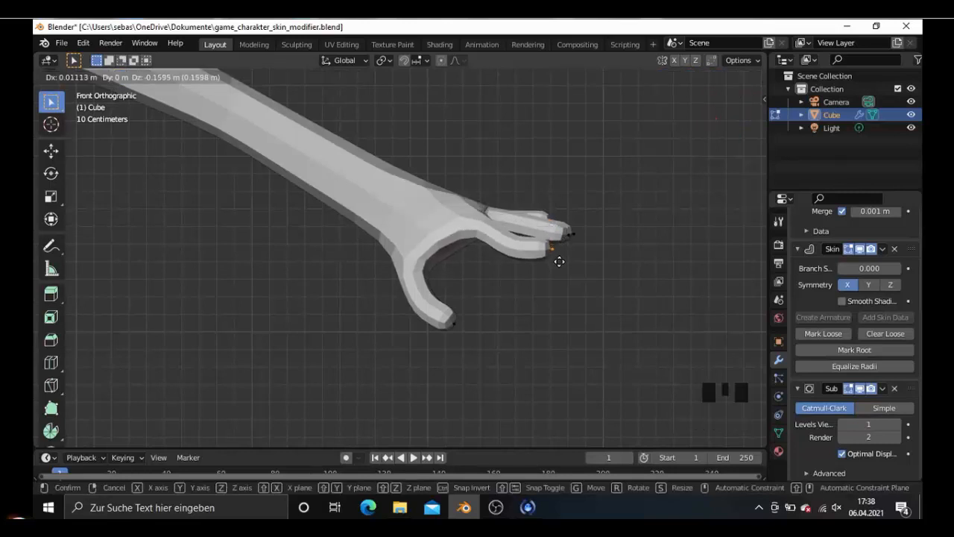
{"action": "left_click", "coordinate": [555, 260]}
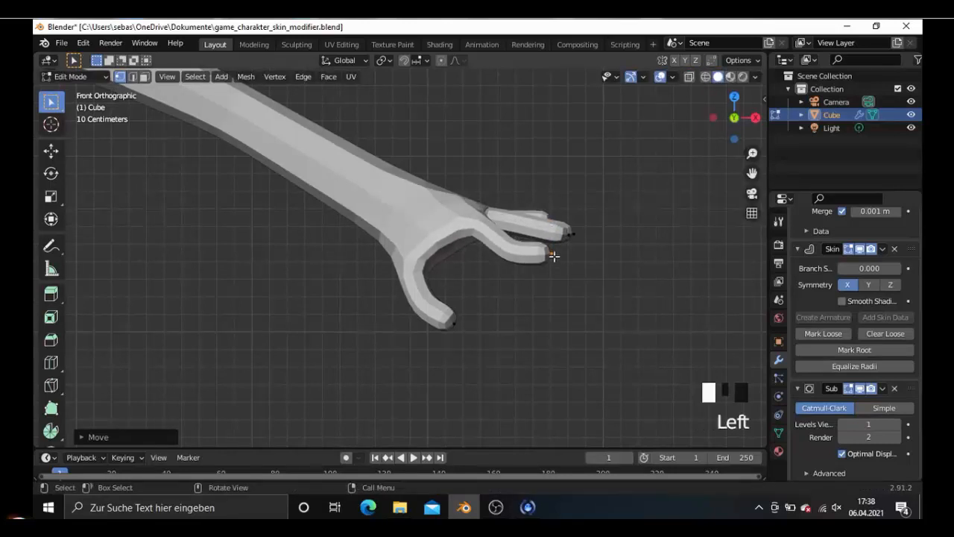
- Lower the tip of the finger nearest the thumb another 0.19 m or so, and the next finger's tip about 0.17 m
{"action": "key", "text": "g"}
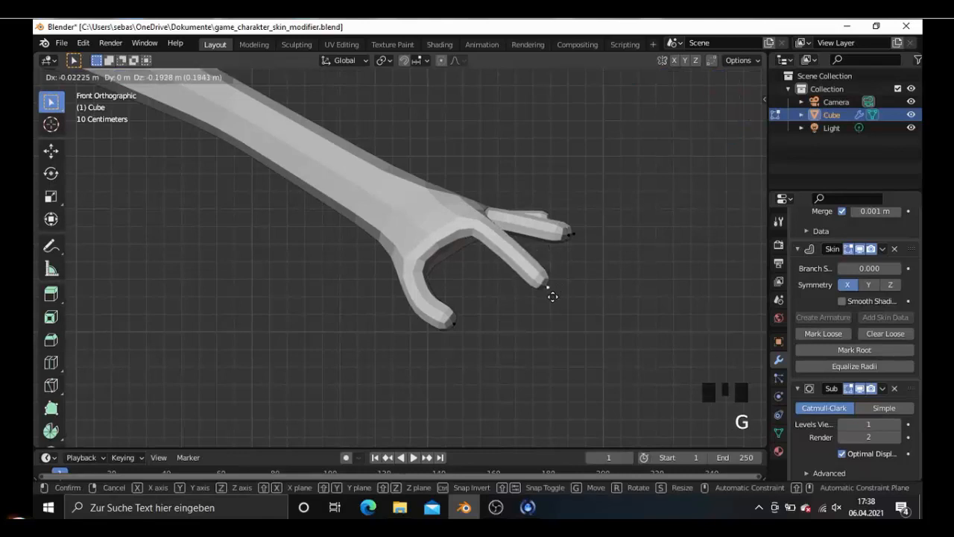
{"action": "left_click", "coordinate": [513, 310]}
{"action": "scroll", "coordinate": [503, 320], "scroll_direction": "down", "scroll_amount": 5}
{"action": "scroll", "coordinate": [514, 318], "scroll_direction": "up", "scroll_amount": 6}
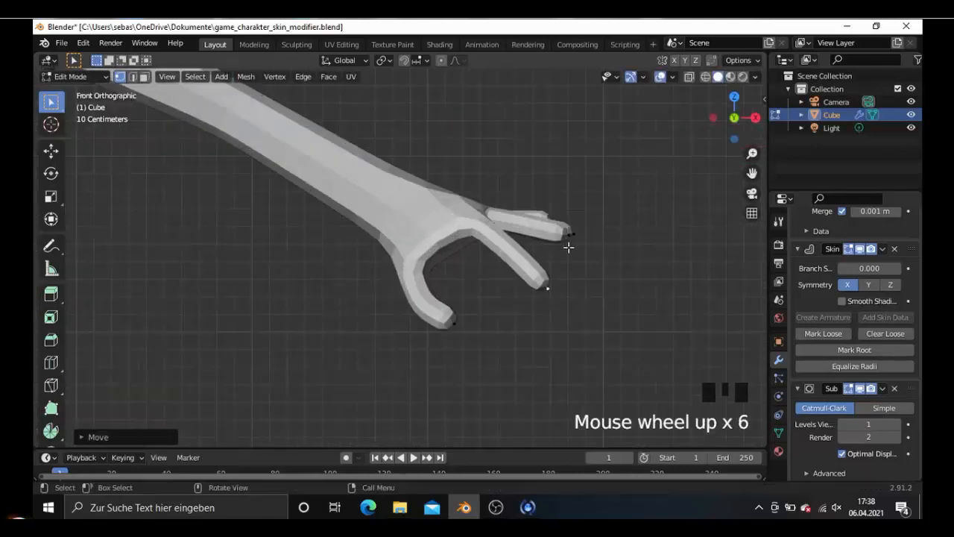
{"action": "left_click", "coordinate": [570, 244]}
{"action": "key", "text": "g"}
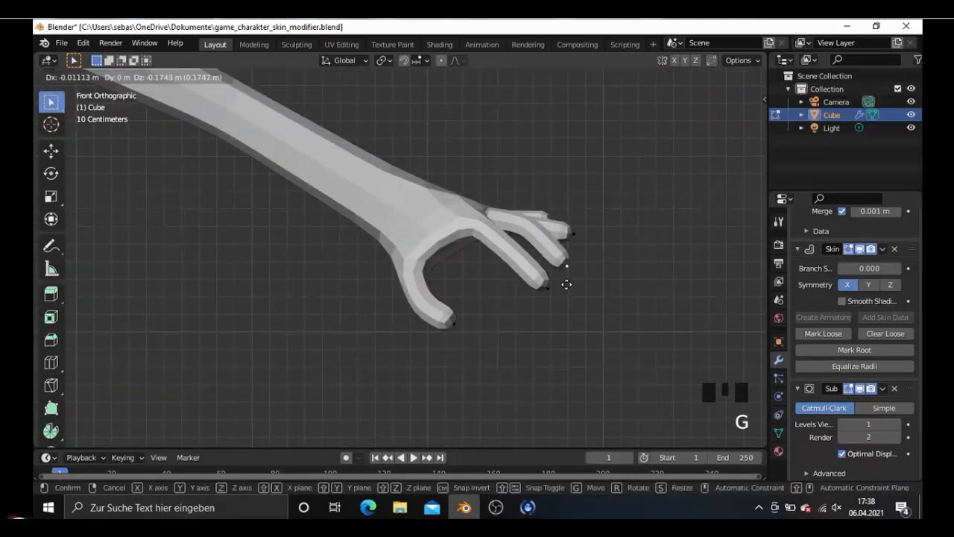
{"action": "left_click", "coordinate": [567, 284]}
- Raise the middle joint of the finger nearest the thumb about 0.07 m to curve the finger
{"action": "left_click", "coordinate": [508, 248]}
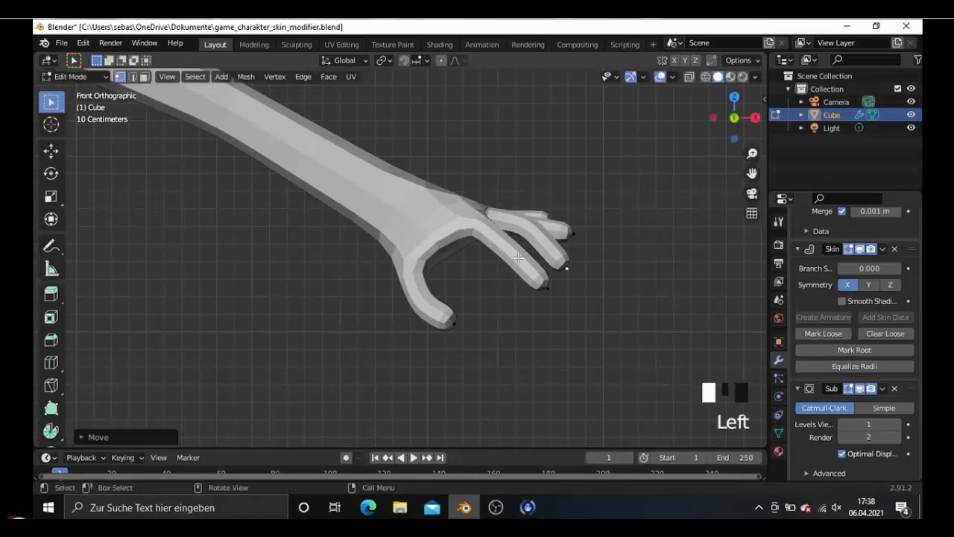
{"action": "key", "text": "g"}
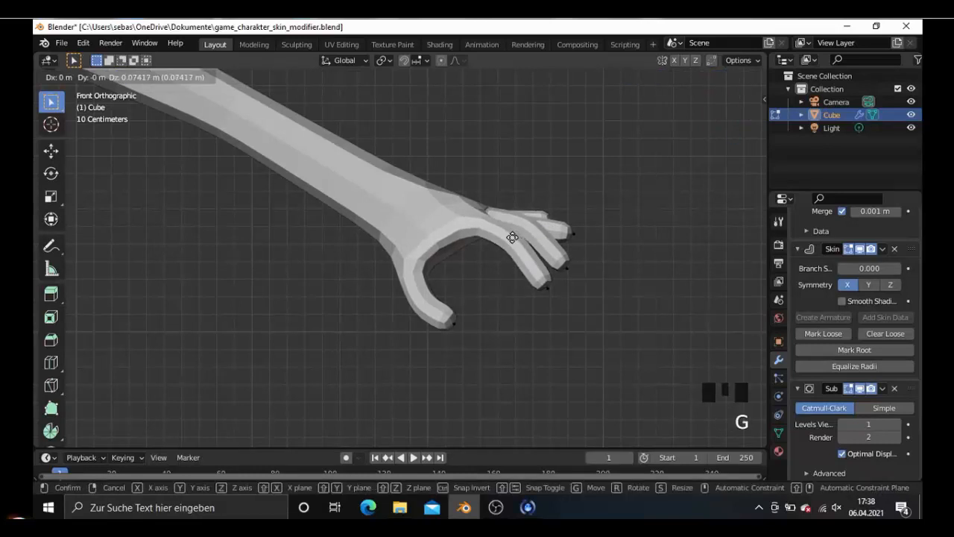
{"action": "left_click", "coordinate": [512, 237]}
- Lower the tip of the third finger from the thumb down to the level of the second finger's tip
{"action": "left_click", "coordinate": [572, 236]}
{"action": "key", "text": "g"}
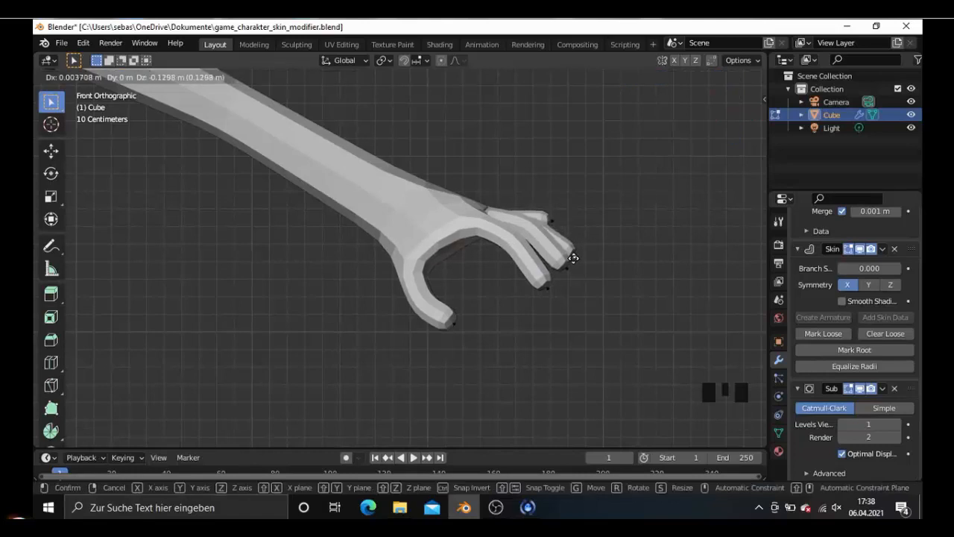
{"action": "left_click", "coordinate": [555, 222]}
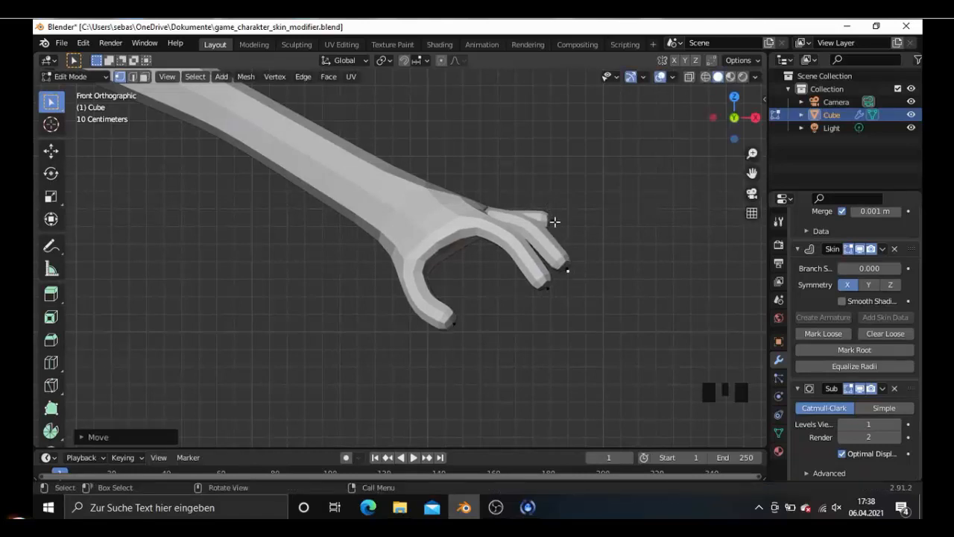
- In back view, lower the fourth finger's tip about 0.26 m and shift its middle joint about 0.04 m inward and down
{"action": "left_click", "coordinate": [555, 221]}
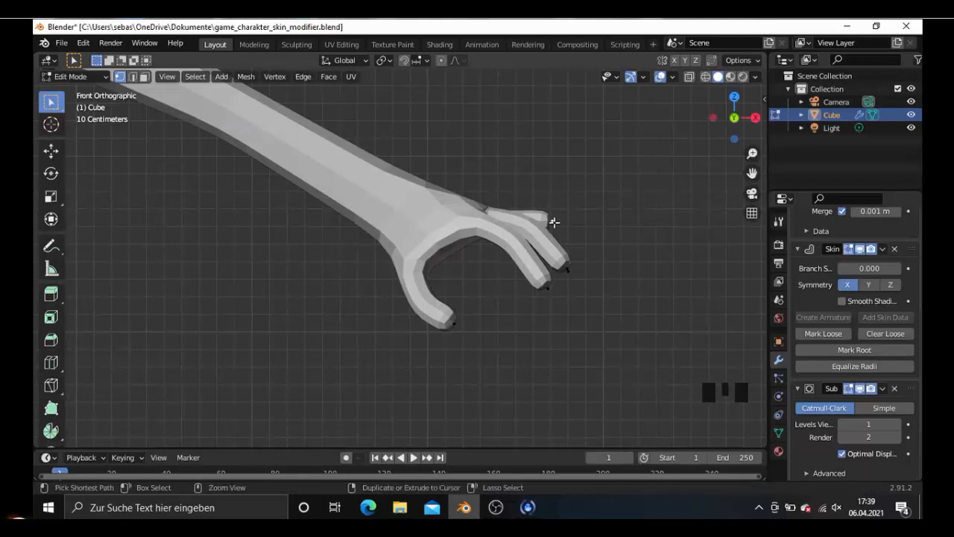
{"action": "key", "text": "ctrl+KP_1"}
{"action": "key", "text": "g"}
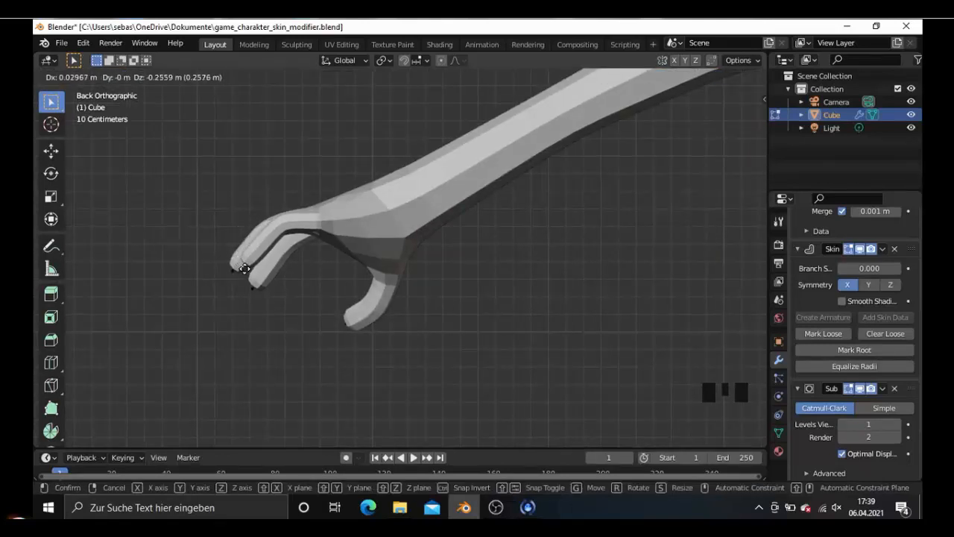
{"action": "left_click", "coordinate": [246, 267]}
{"action": "key", "text": "g"}
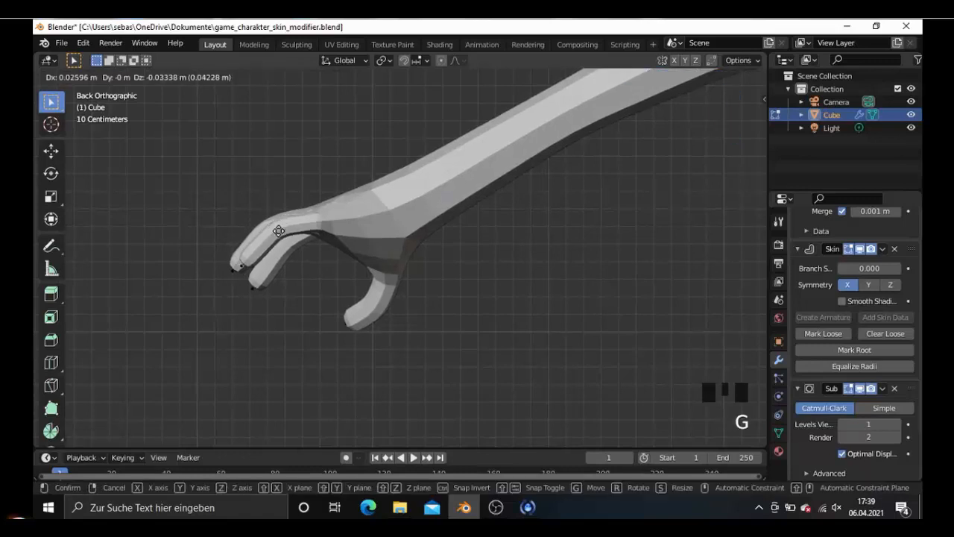
{"action": "left_click", "coordinate": [278, 234]}
- Move the thumb's tip vertex outward toward the fingers and slightly upward in front view
{"action": "middle_click_drag", "start_coordinate": [279, 235], "coordinate": [524, 309]}
{"action": "scroll", "coordinate": [462, 261], "scroll_direction": "down", "scroll_amount": 3}
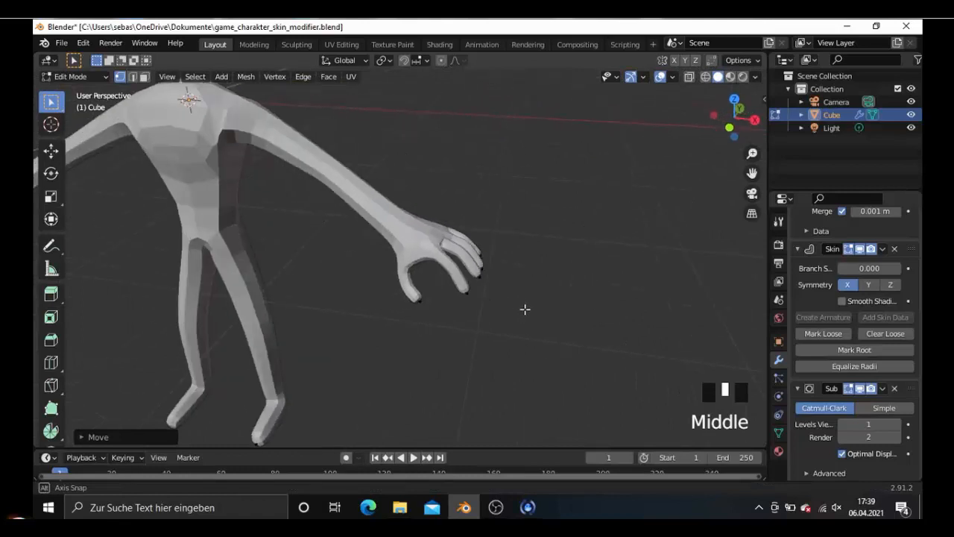
{"action": "left_click", "coordinate": [425, 305]}
{"action": "key", "text": "KP_1"}
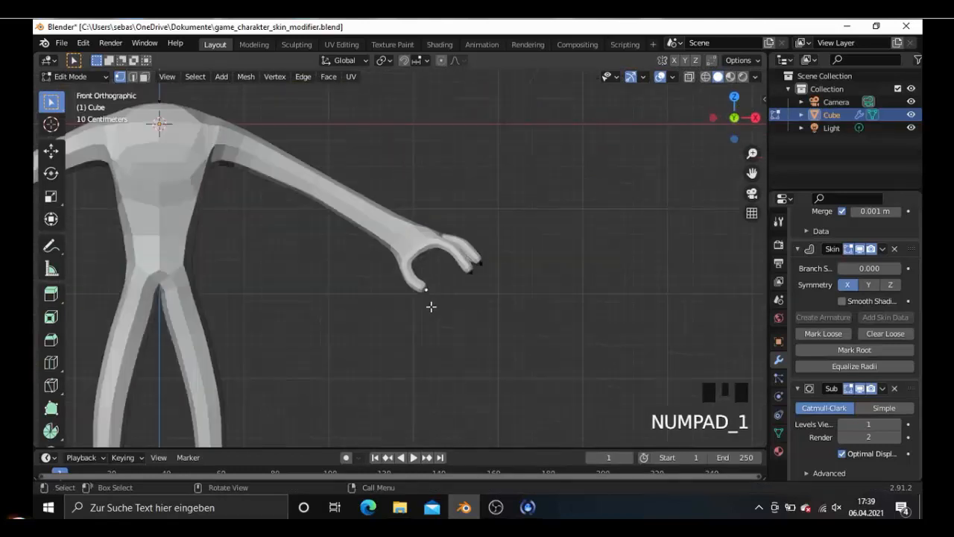
{"action": "scroll", "coordinate": [430, 305], "scroll_direction": "up", "scroll_amount": 4}
{"action": "key", "text": "g"}
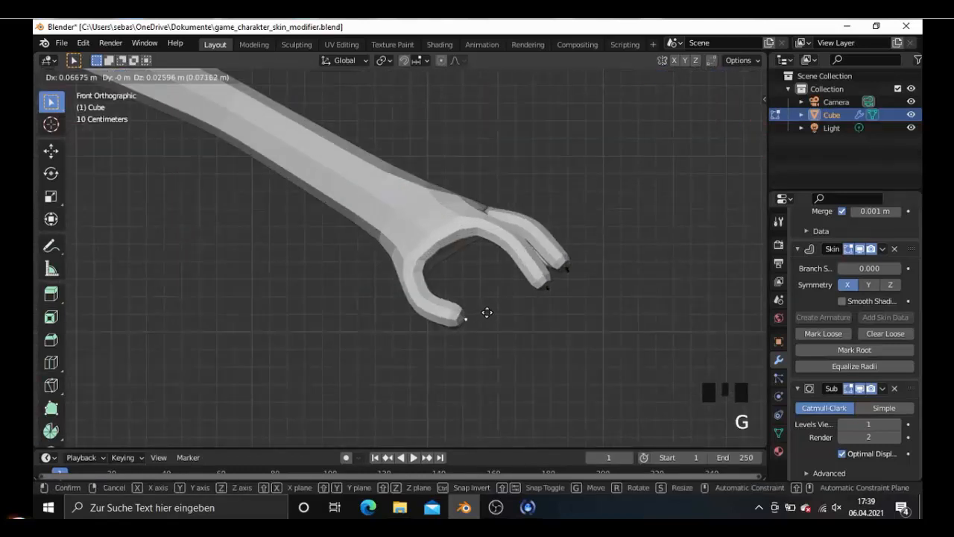
{"action": "left_click", "coordinate": [428, 302]}
- Move the thumb's middle joint about 0.13 m along X and 0.04 m up, and fine-adjust the thumb's tip
{"action": "left_click", "coordinate": [428, 302]}
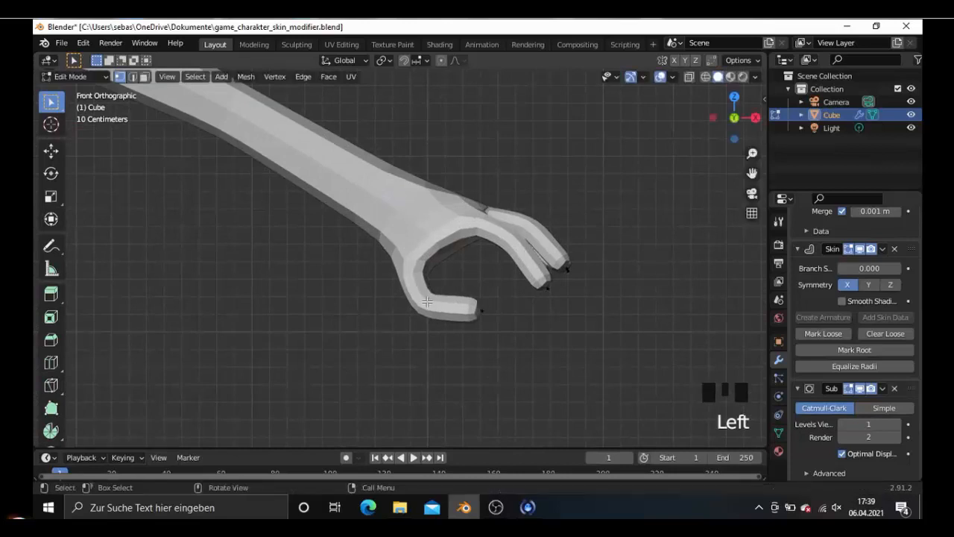
{"action": "key", "text": "g"}
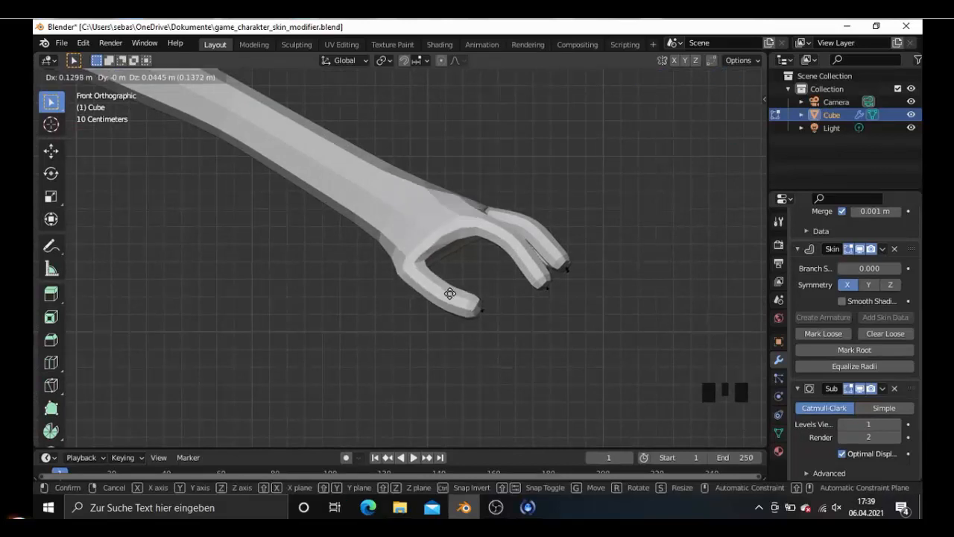
{"action": "left_click", "coordinate": [483, 312]}
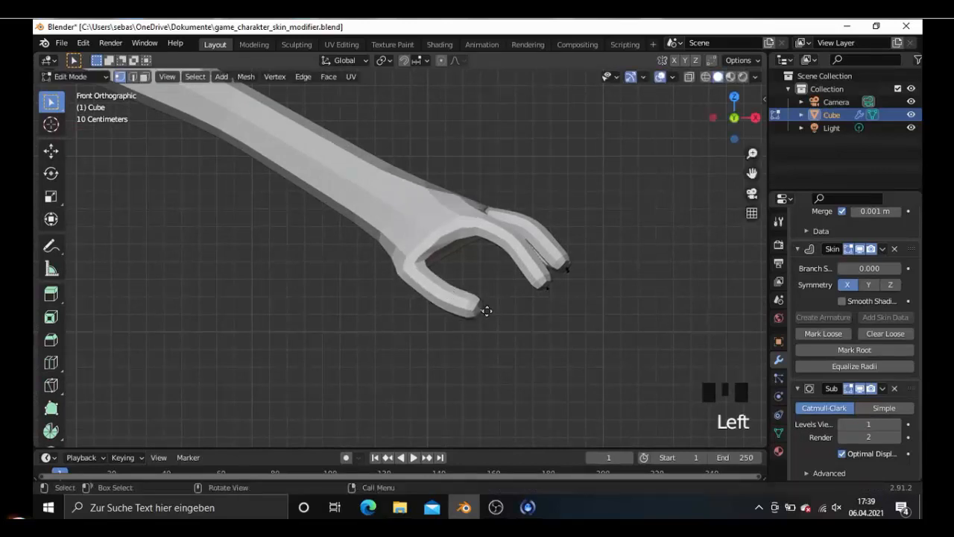
{"action": "key", "text": "g"}
{"action": "left_click", "coordinate": [490, 311]}
- Enlarge the skin radius at the foot's toe vertex by a factor of about 1.64 in top view
{"action": "scroll", "coordinate": [490, 321], "scroll_direction": "down", "scroll_amount": 4}
{"action": "middle_click_drag", "start_coordinate": [490, 330], "coordinate": [372, 358]}
{"action": "scroll", "coordinate": [402, 340], "scroll_direction": "down", "scroll_amount": 1}
{"action": "scroll", "coordinate": [403, 340], "scroll_direction": "down", "scroll_amount": 4}
{"action": "key", "text": "KP_1"}
{"action": "scroll", "coordinate": [400, 337], "scroll_direction": "up", "scroll_amount": 3}
{"action": "key", "text": "KP_7"}
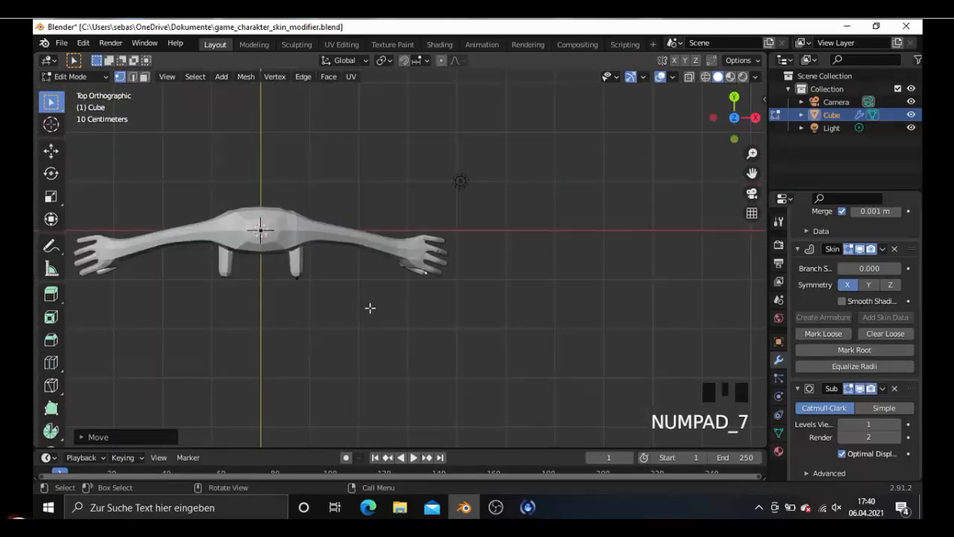
{"action": "scroll", "coordinate": [331, 322], "scroll_direction": "up", "scroll_amount": 3}
{"action": "left_click", "coordinate": [228, 296]}
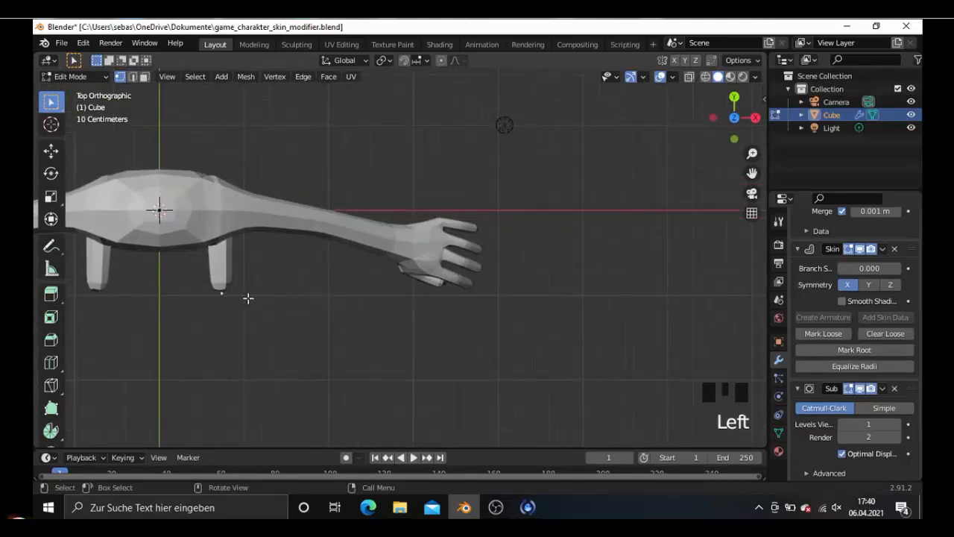
{"action": "scroll", "coordinate": [261, 298], "scroll_direction": "down", "scroll_amount": 4, "text": "ctrl"}
{"action": "middle_click_drag", "start_coordinate": [262, 299], "coordinate": [305, 302]}
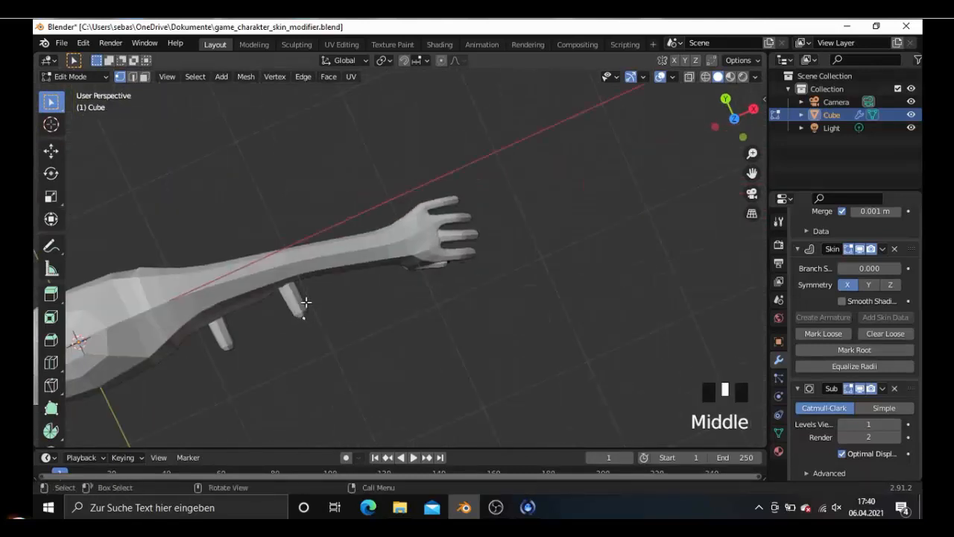
{"action": "key", "text": "KP_7"}
{"action": "key", "text": "shift+a"}
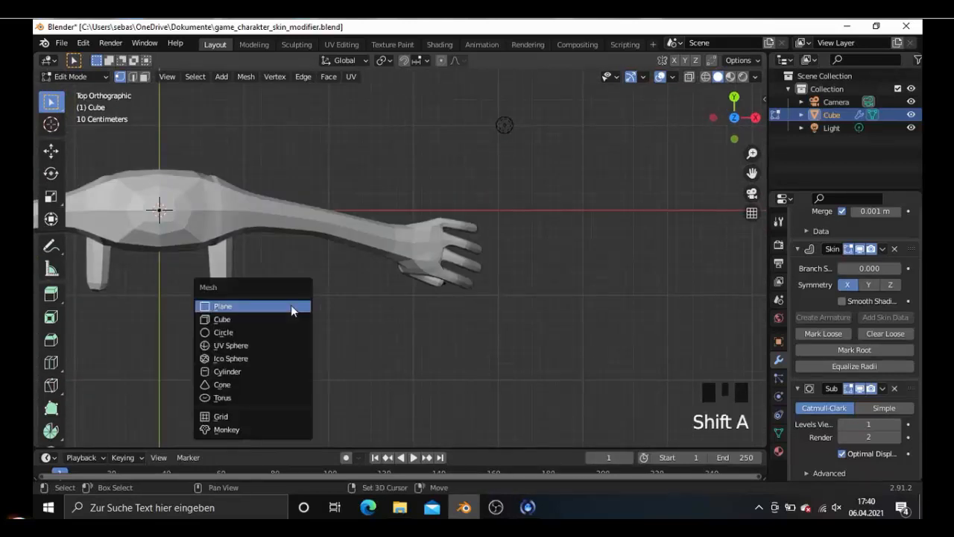
{"action": "key", "text": "ctrl+a"}
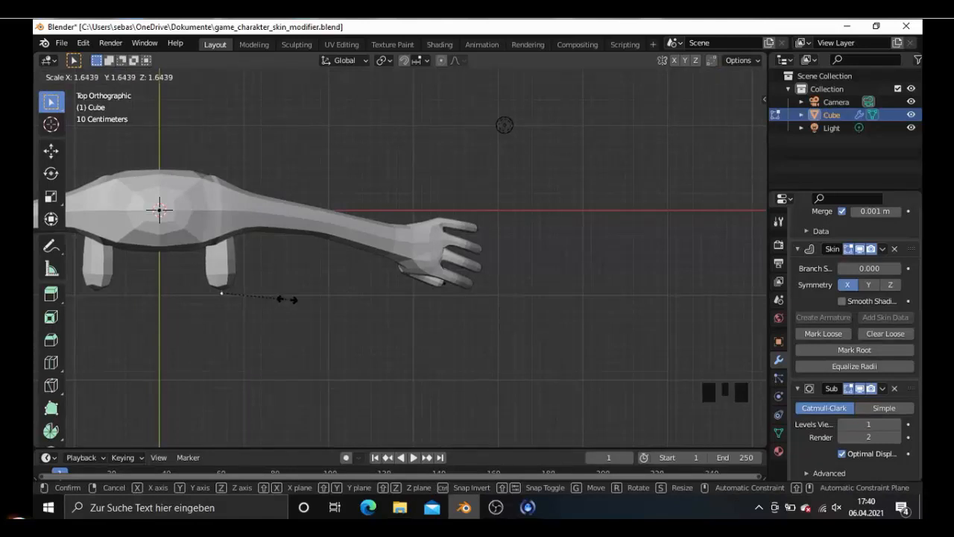
{"action": "left_click", "coordinate": [290, 299]}
- Enlarge the skin radius at the ankle vertex by a factor of about 1.57 in right view, ending in solid shading
{"action": "key", "text": "KP_1"}
{"action": "scroll", "coordinate": [279, 341], "scroll_direction": "down", "scroll_amount": 4}
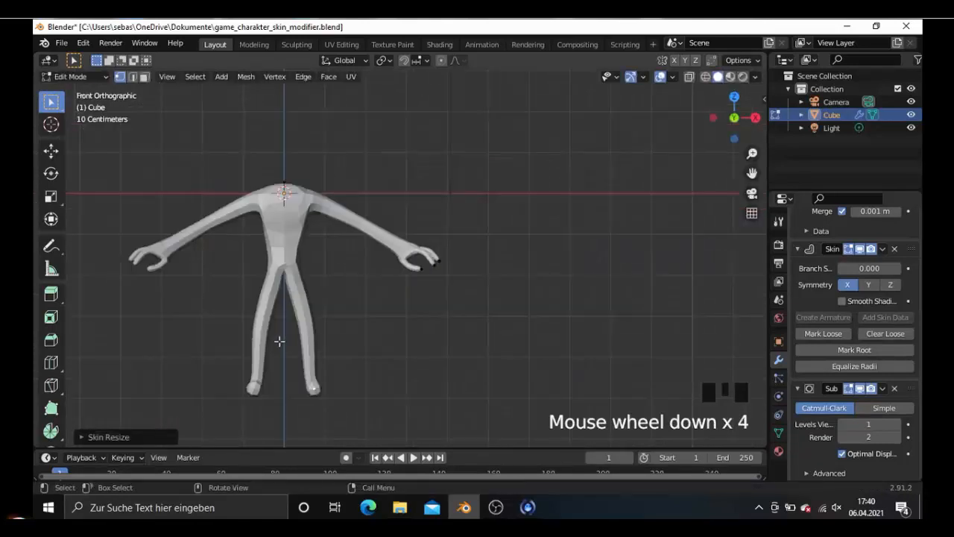
{"action": "key", "text": "KP_3"}
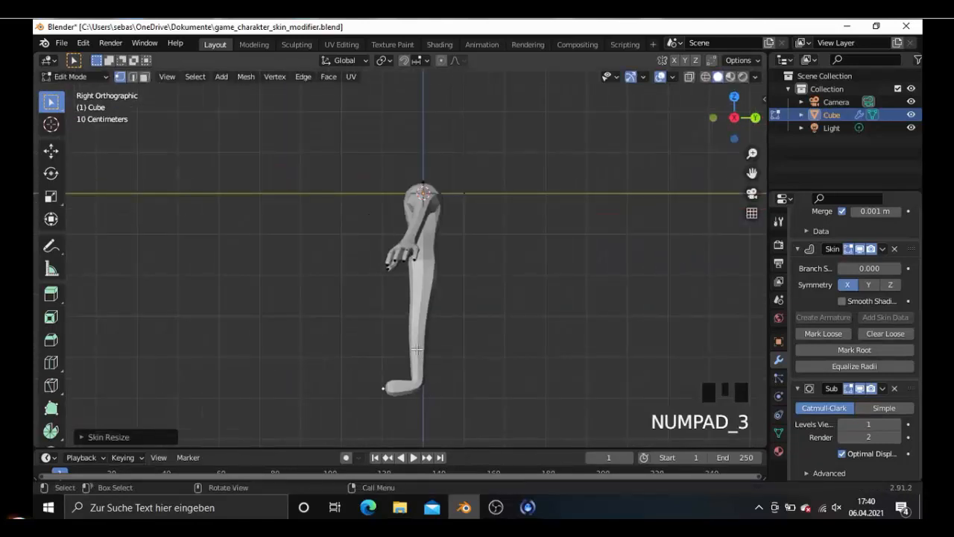
{"action": "mouse_move", "coordinate": [417, 348]}
{"action": "middle_mouse_down", "text": "shift"}
{"action": "mouse_move", "coordinate": [398, 320]}
{"action": "mouse_move", "coordinate": [418, 350]}
{"action": "middle_mouse_up", "text": "shift"}
{"action": "scroll", "coordinate": [375, 393], "scroll_direction": "up", "scroll_amount": 4}
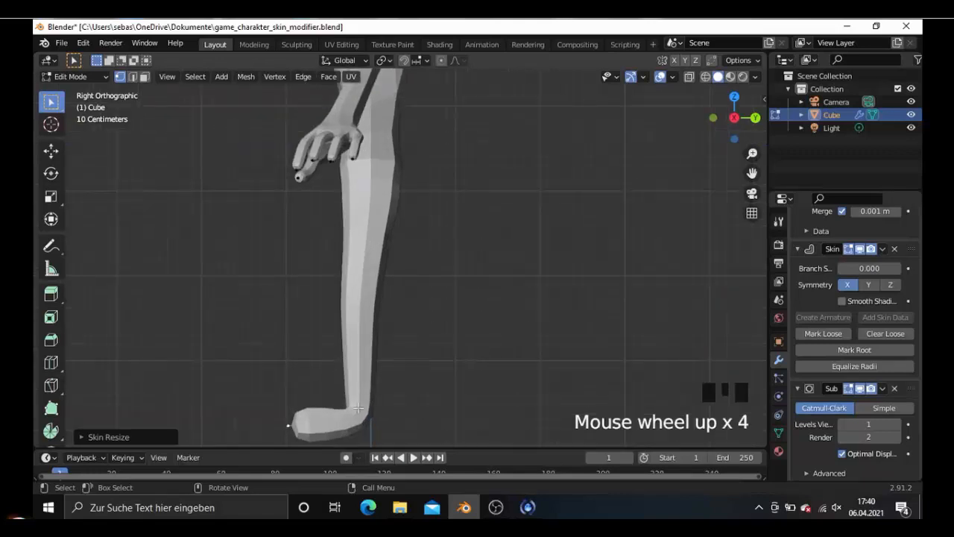
{"action": "key", "text": "shift+z"}
{"action": "left_click", "coordinate": [364, 419]}
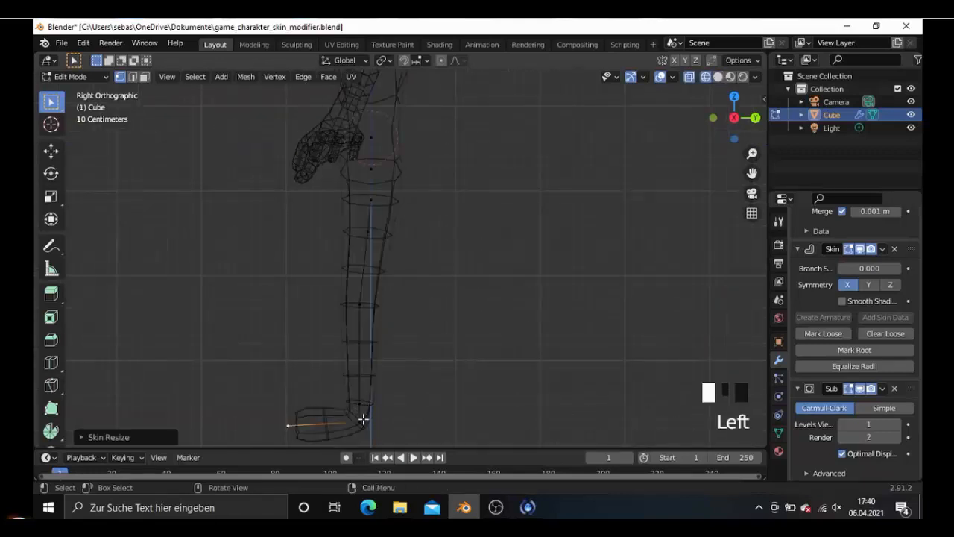
{"action": "key", "text": "ctrl+a"}
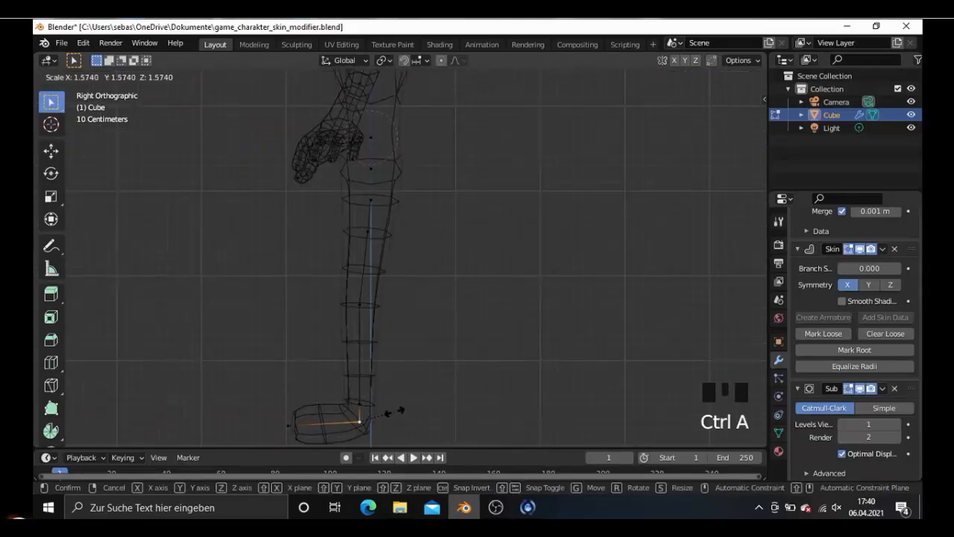
{"action": "left_click", "coordinate": [402, 412]}
{"action": "scroll", "coordinate": [380, 380], "scroll_direction": "down", "scroll_amount": 3}
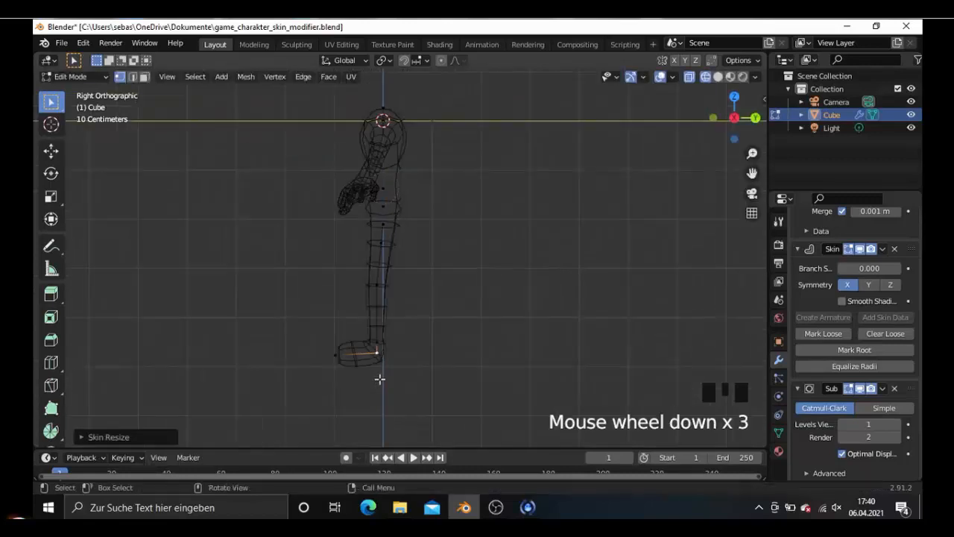
{"action": "middle_click_drag", "start_coordinate": [380, 380], "coordinate": [429, 363]}
{"action": "key", "text": "shift+z"}
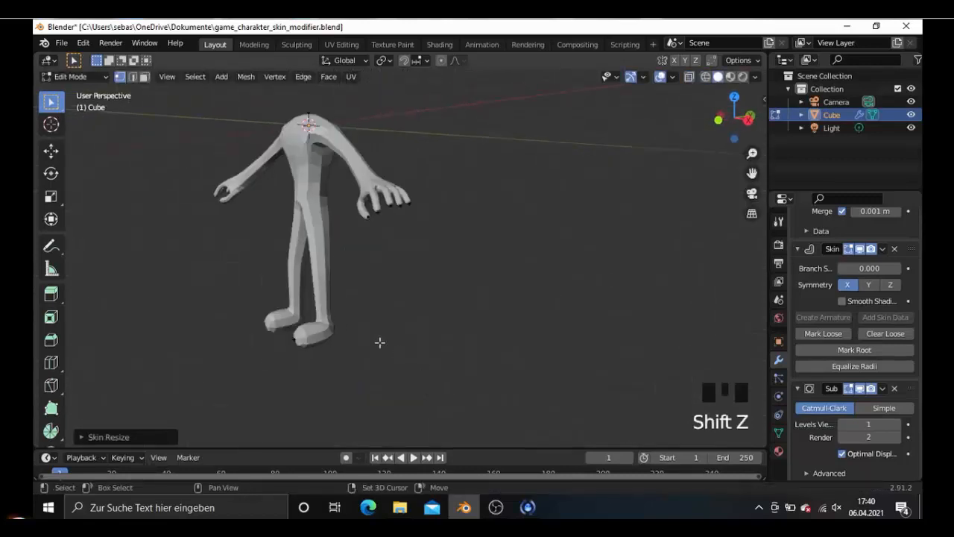
- Move the thumb's base joint about 0.06 m along X and 0.06 m up in front view
{"action": "middle_click_drag", "start_coordinate": [380, 341], "coordinate": [471, 339]}
{"action": "scroll", "coordinate": [400, 311], "scroll_direction": "down", "scroll_amount": 2}
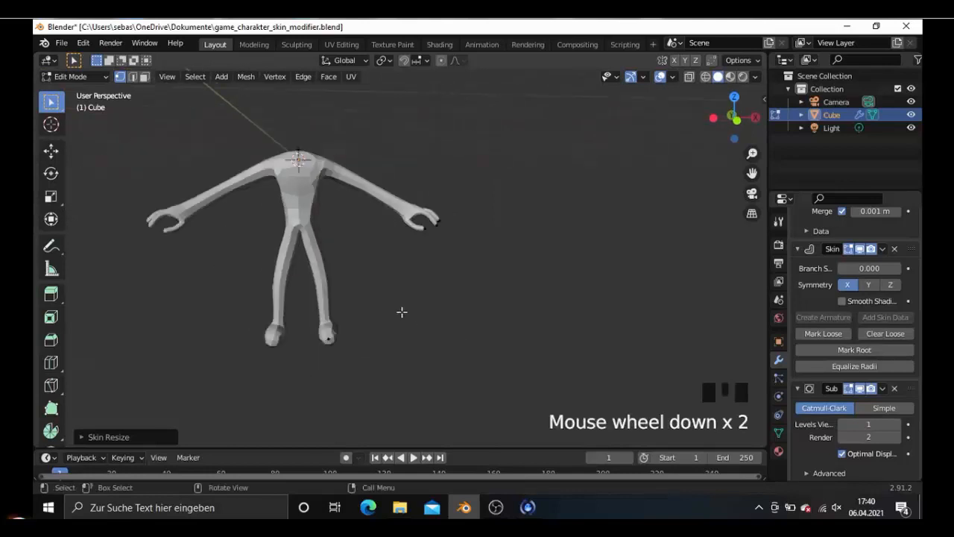
{"action": "middle_click_drag", "start_coordinate": [400, 311], "coordinate": [385, 290]}
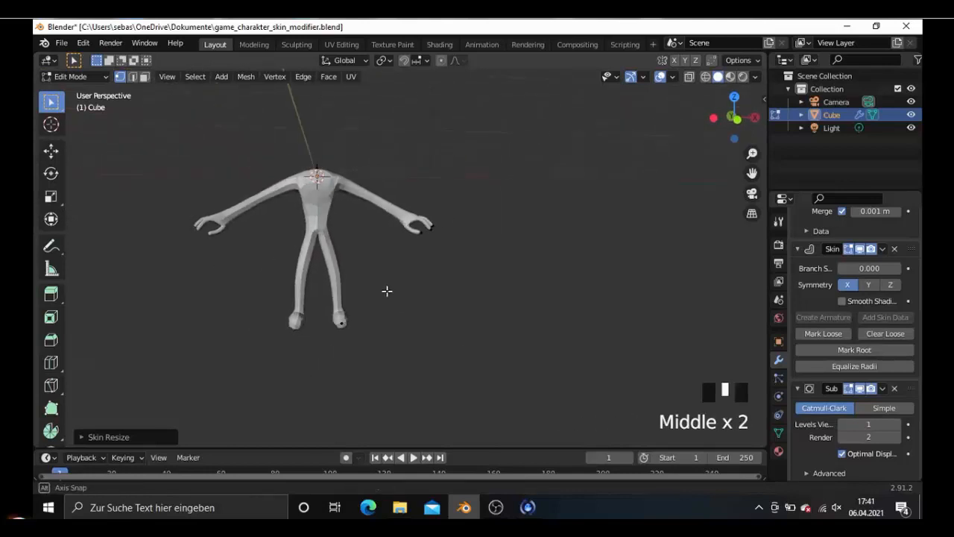
{"action": "key", "text": "KP_1"}
{"action": "scroll", "coordinate": [368, 276], "scroll_direction": "up", "scroll_amount": 4, "text": "shift"}
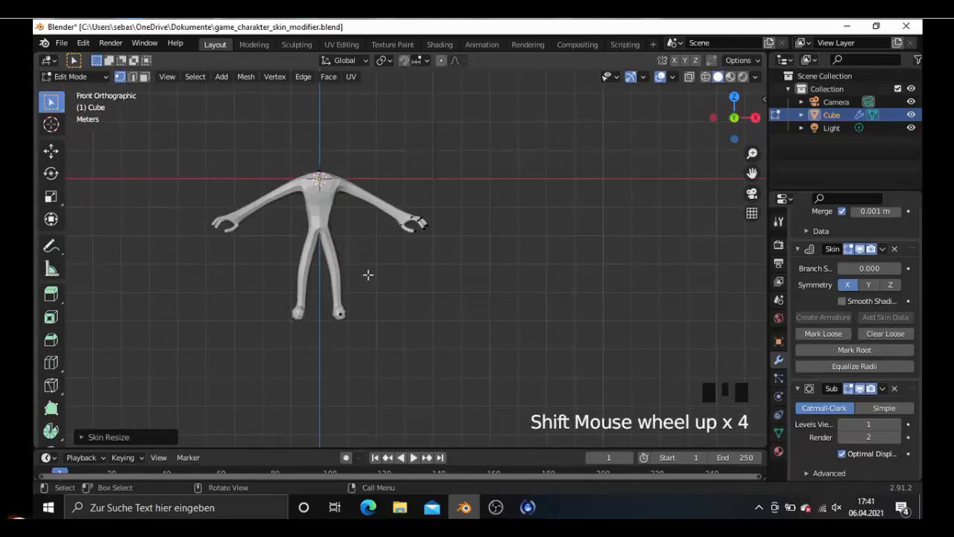
{"action": "scroll", "coordinate": [388, 261], "scroll_direction": "up", "scroll_amount": 5}
{"action": "middle_click_drag", "start_coordinate": [358, 224], "coordinate": [473, 285], "text": "shift"}
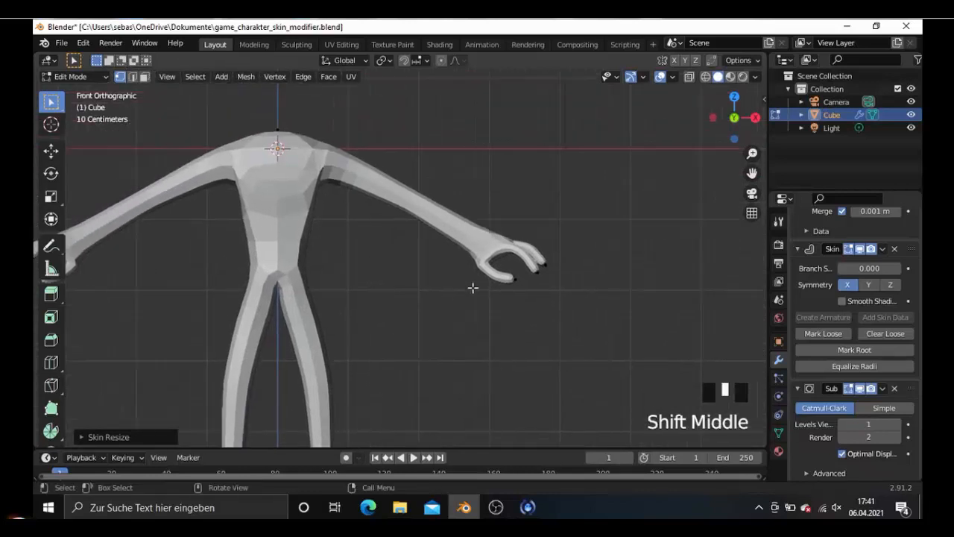
{"action": "scroll", "coordinate": [534, 277], "scroll_direction": "up", "scroll_amount": 3}
{"action": "left_click", "coordinate": [539, 269]}
{"action": "key", "text": "g"}
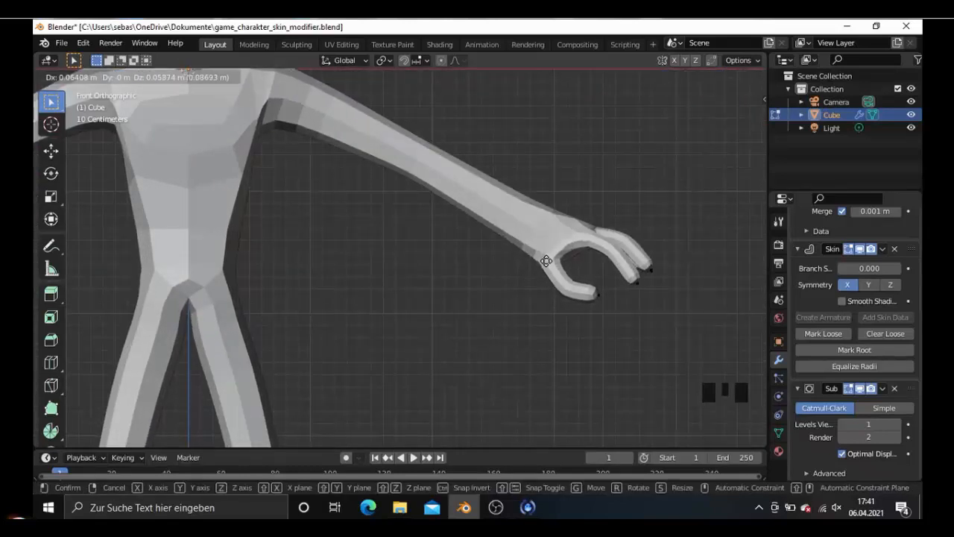
{"action": "left_click", "coordinate": [559, 270]}
- Adjust the thumb's middle joint, and shift the thumb's tip about 0.06 m toward the body along X and 0.02 m up
{"action": "left_click", "coordinate": [561, 270]}
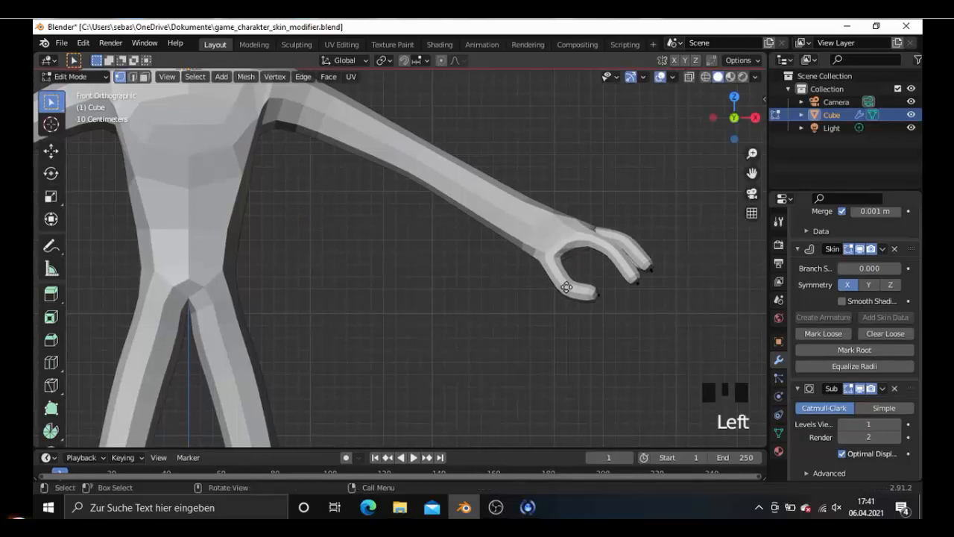
{"action": "key", "text": "g"}
{"action": "left_click", "coordinate": [597, 295]}
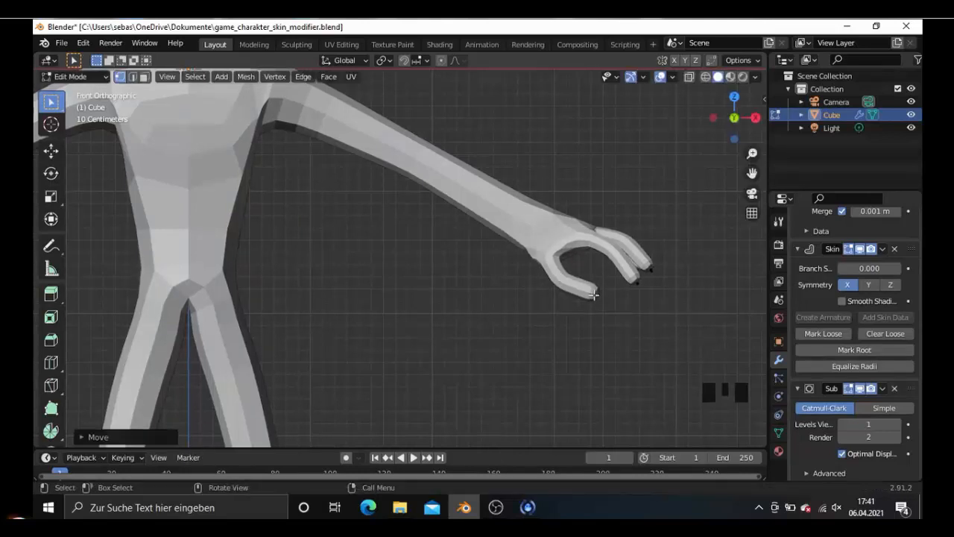
{"action": "key", "text": "g"}
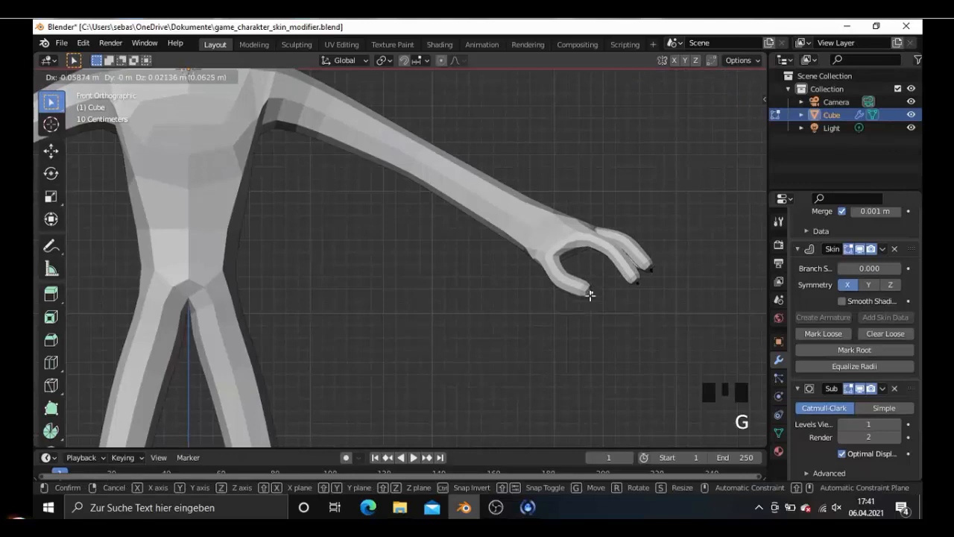
{"action": "left_click", "coordinate": [590, 294]}
- Shrink the skin radius at the wrist vertex by a factor of about 0.79 in front view
{"action": "scroll", "coordinate": [590, 295], "scroll_direction": "down", "scroll_amount": 5}
{"action": "middle_click_drag", "start_coordinate": [565, 324], "coordinate": [545, 304]}
{"action": "key", "text": "KP_1"}
{"action": "key", "text": "shift+z"}
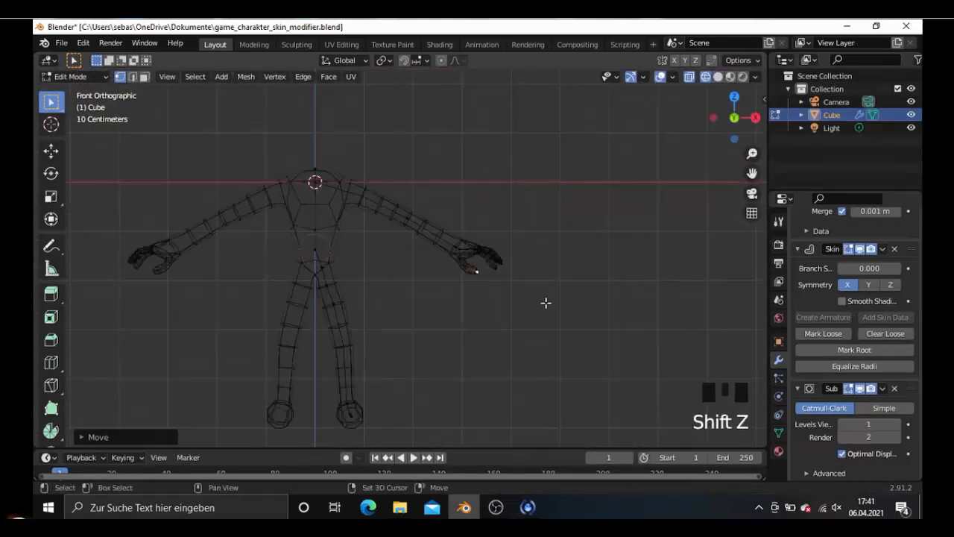
{"action": "scroll", "coordinate": [546, 302], "scroll_direction": "up", "scroll_amount": 5}
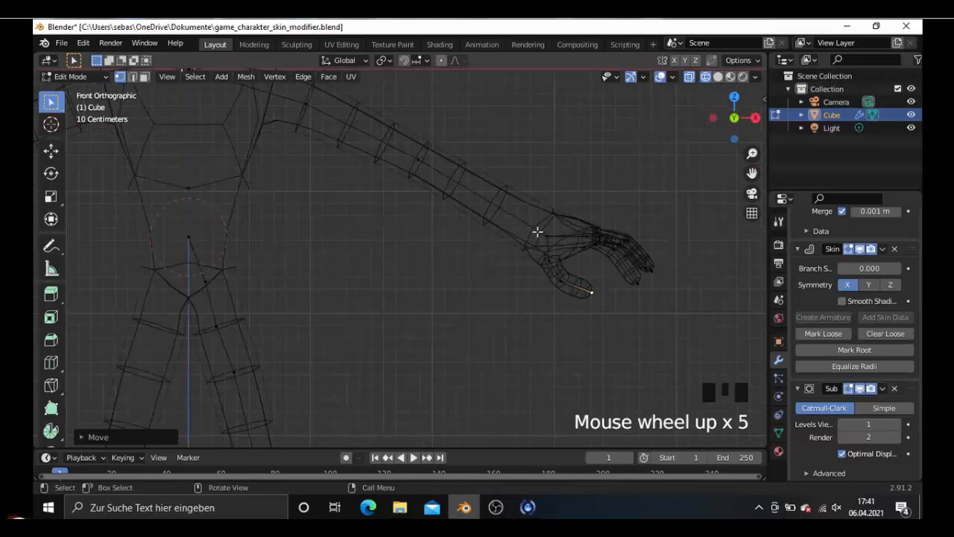
{"action": "left_click", "coordinate": [537, 232]}
{"action": "key", "text": "shift+z"}
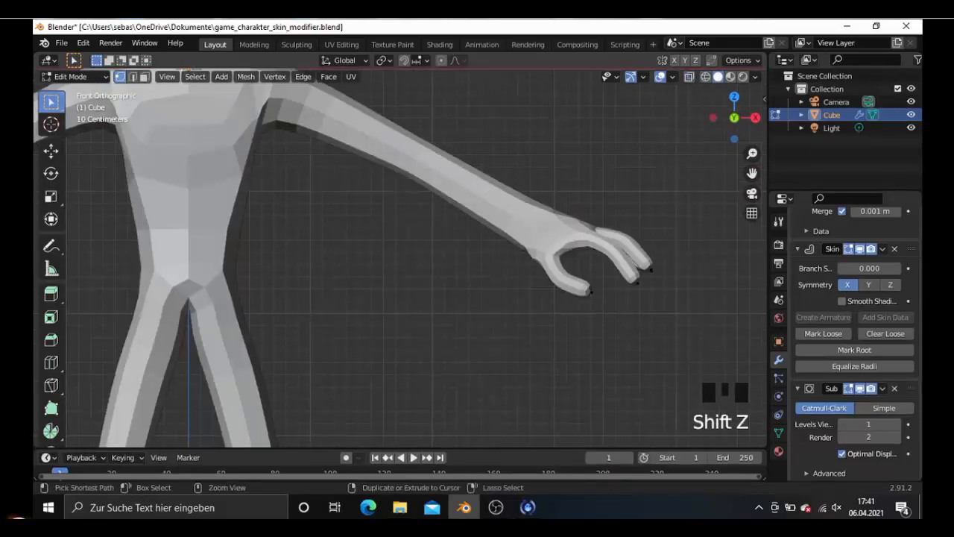
{"action": "key", "text": "ctrl+a"}
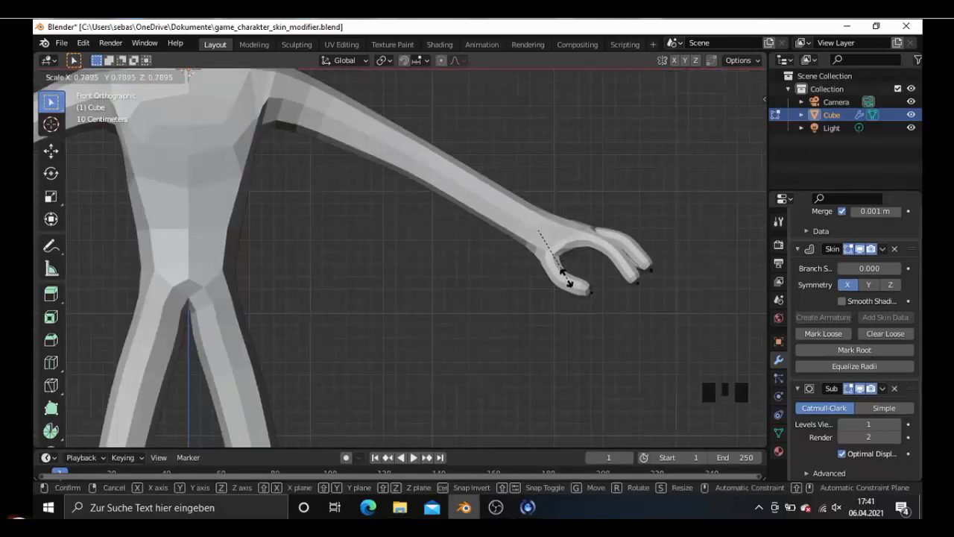
{"action": "left_click", "coordinate": [567, 280]}
- Extrude the torso's top vertex straight up along the centre line to start the neck in front view
{"action": "scroll", "coordinate": [565, 275], "scroll_direction": "down", "scroll_amount": 4}
{"action": "middle_click_drag", "start_coordinate": [565, 273], "coordinate": [529, 279]}
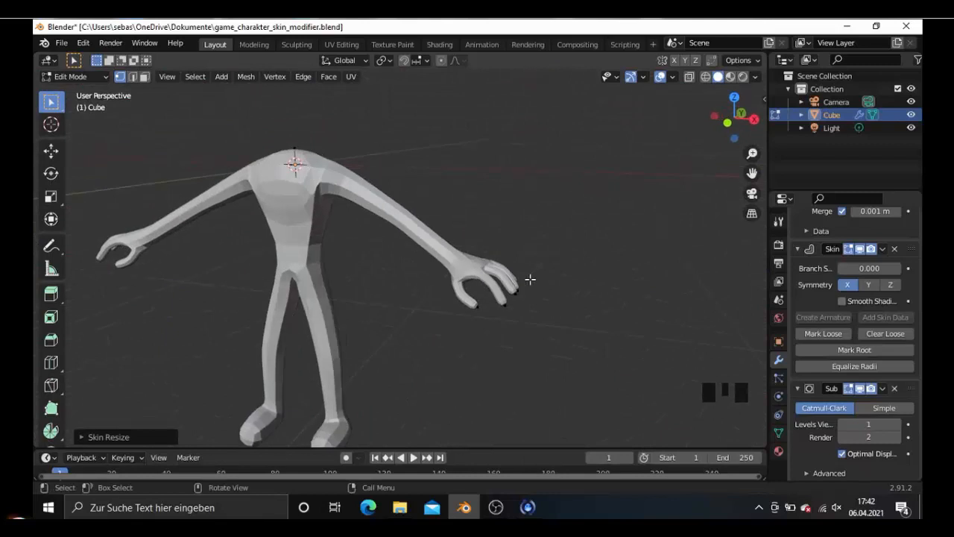
{"action": "key", "text": "KP_1"}
{"action": "middle_click_drag", "start_coordinate": [448, 268], "coordinate": [497, 276], "text": "shift"}
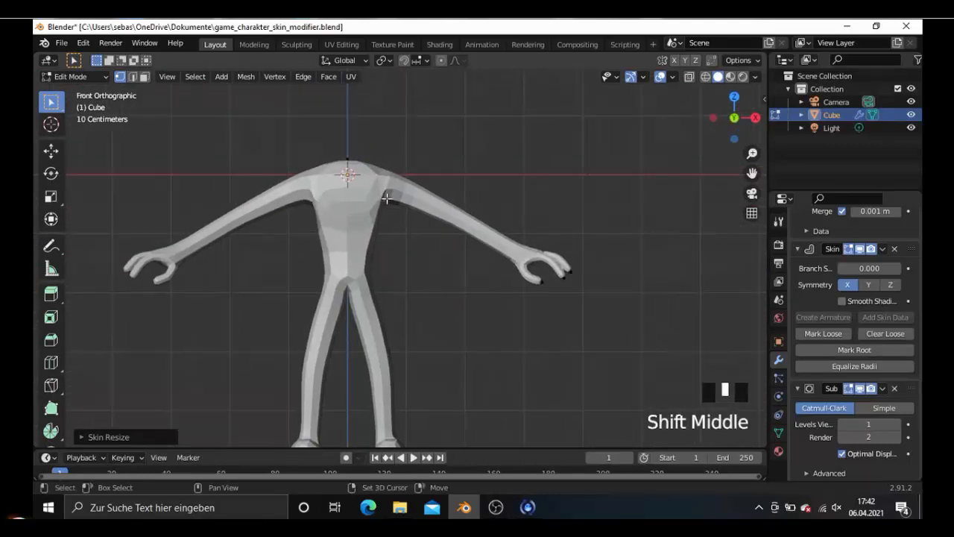
{"action": "left_click", "coordinate": [398, 183]}
{"action": "middle_click_drag", "start_coordinate": [398, 184], "coordinate": [441, 216], "text": "shift"}
{"action": "scroll", "coordinate": [454, 213], "scroll_direction": "up", "scroll_amount": 2}
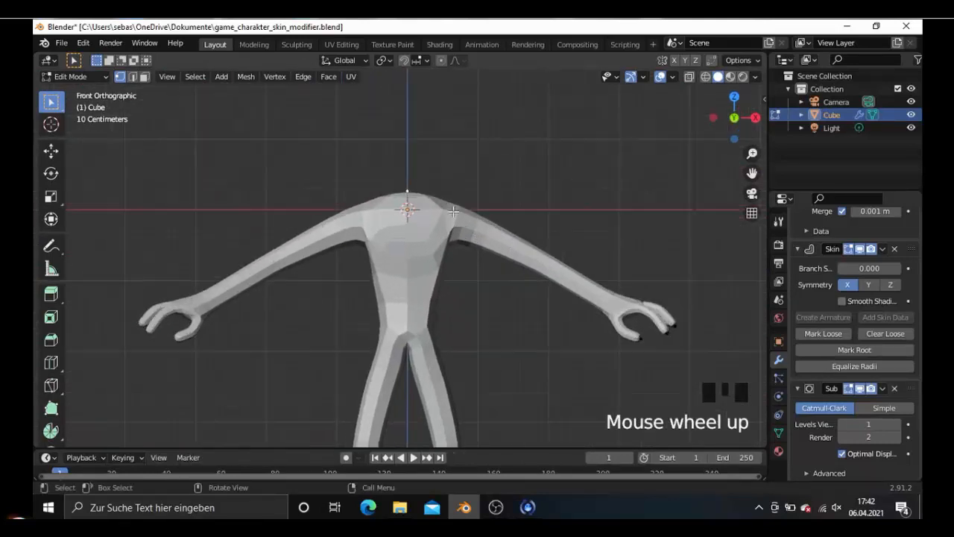
{"action": "scroll", "coordinate": [825, 367], "scroll_direction": "up", "scroll_amount": 9}
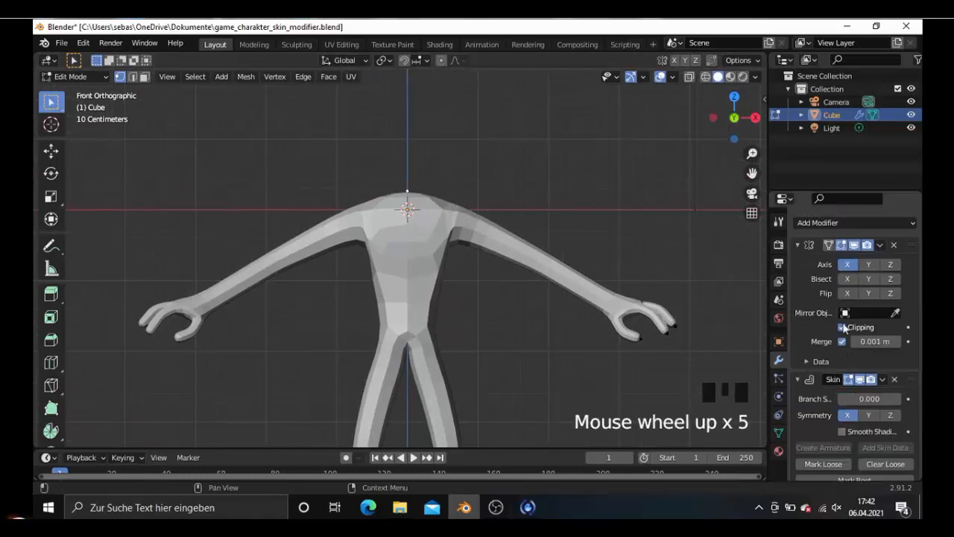
{"action": "key", "text": "e"}
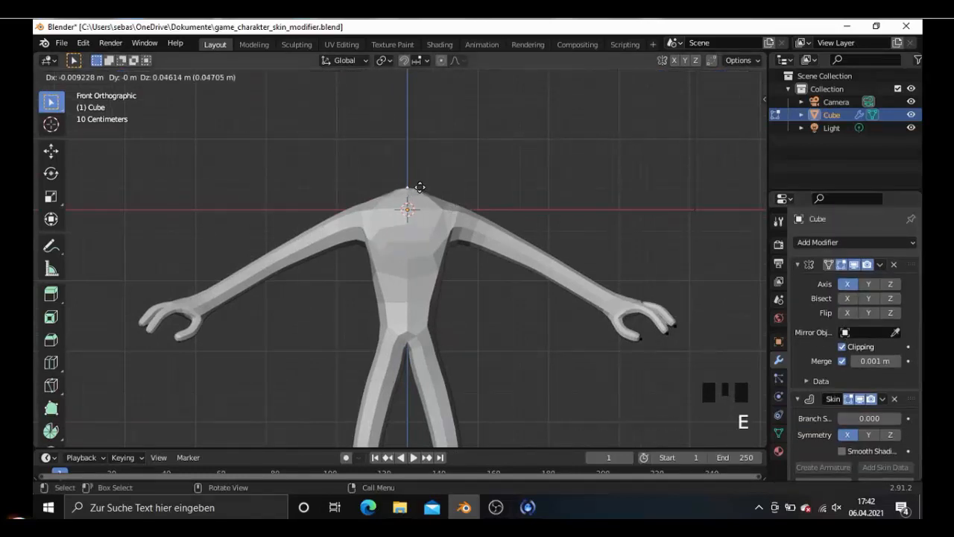
{"action": "left_click", "coordinate": [421, 170]}
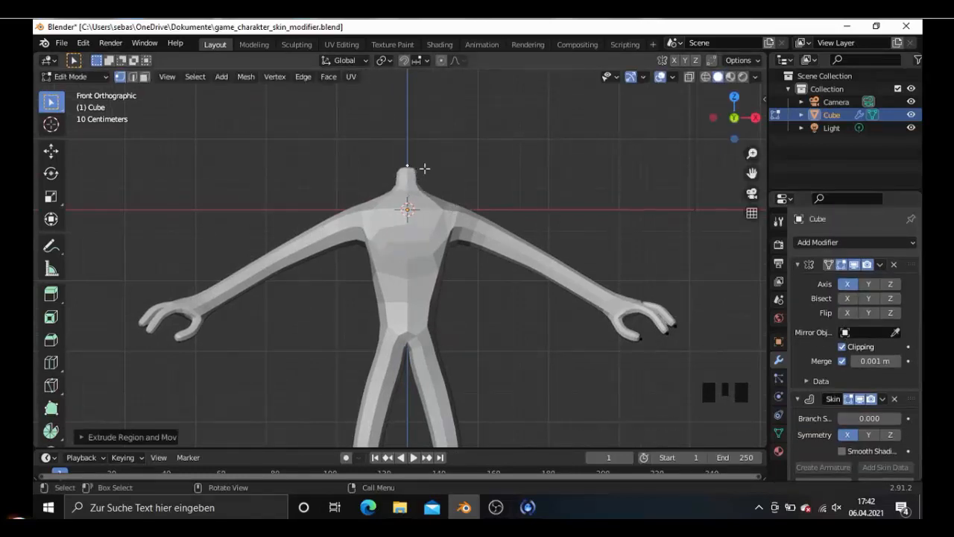
- Extrude a second neck vertex about 0.27 m further up and enlarge its skin radius to more than double
{"action": "key", "text": "e"}
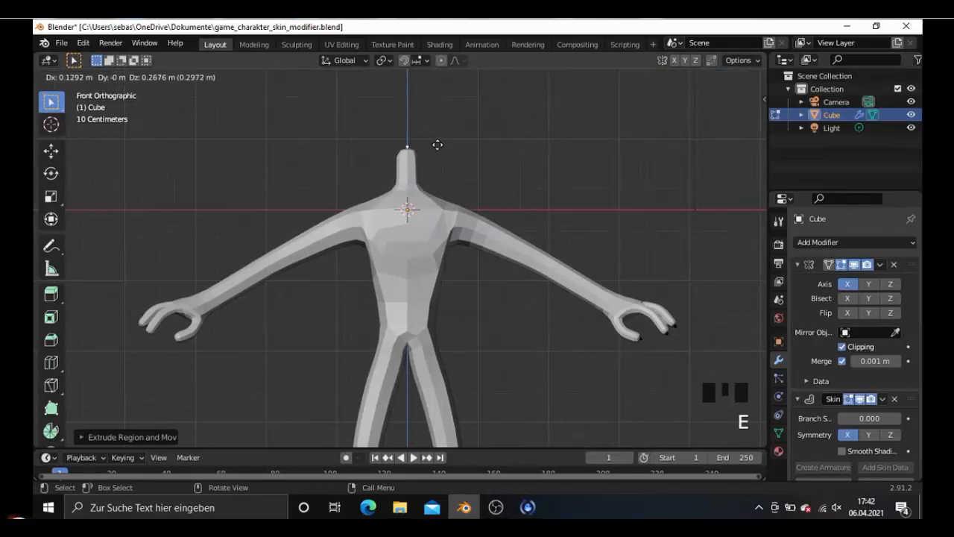
{"action": "left_click", "coordinate": [437, 145]}
{"action": "key", "text": "ctrl+a"}
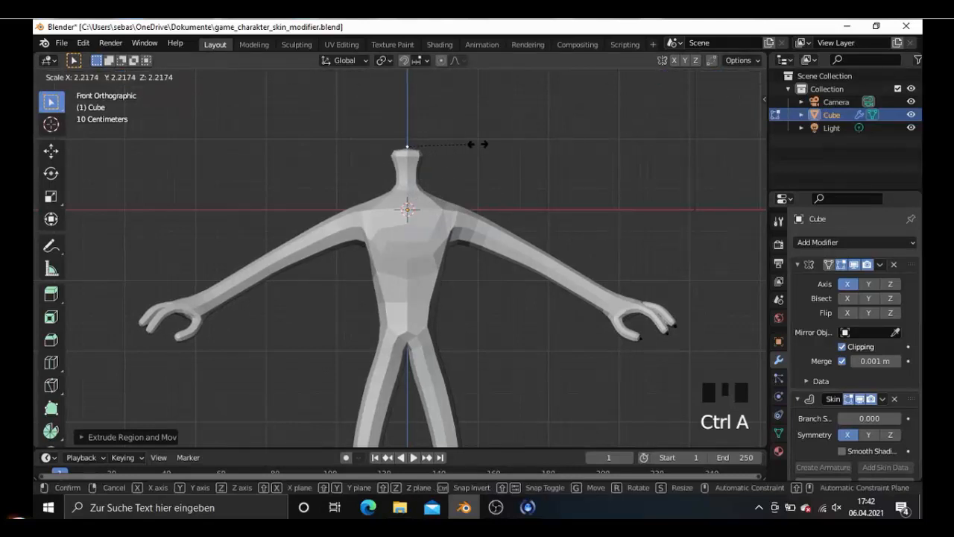
{"action": "left_click", "coordinate": [490, 144]}
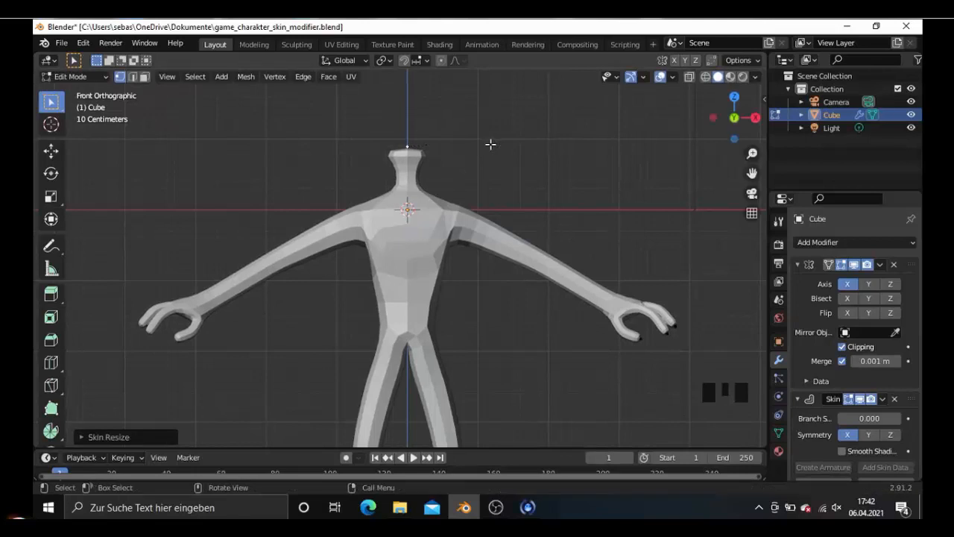
- Try to widen the middle neck vertex's skin radius along global X to more than double
{"action": "key", "text": "KP_3"}
{"action": "left_click", "coordinate": [407, 182]}
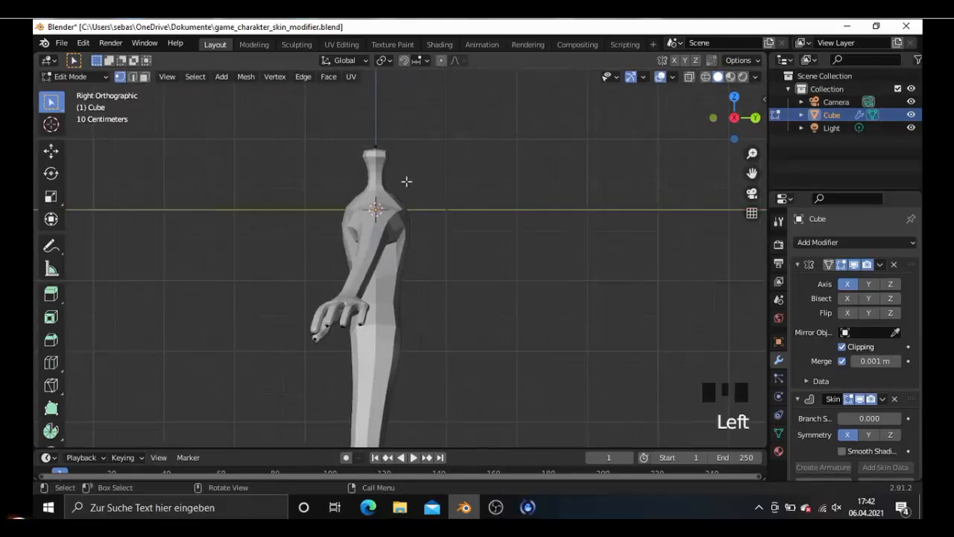
{"action": "key", "text": "ctrl"}
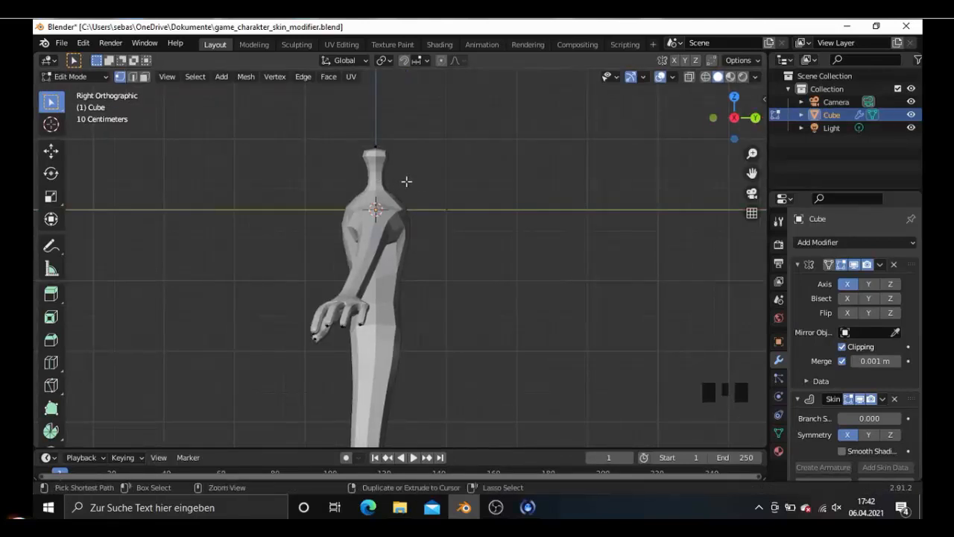
{"action": "key", "text": "ctrl+a"}
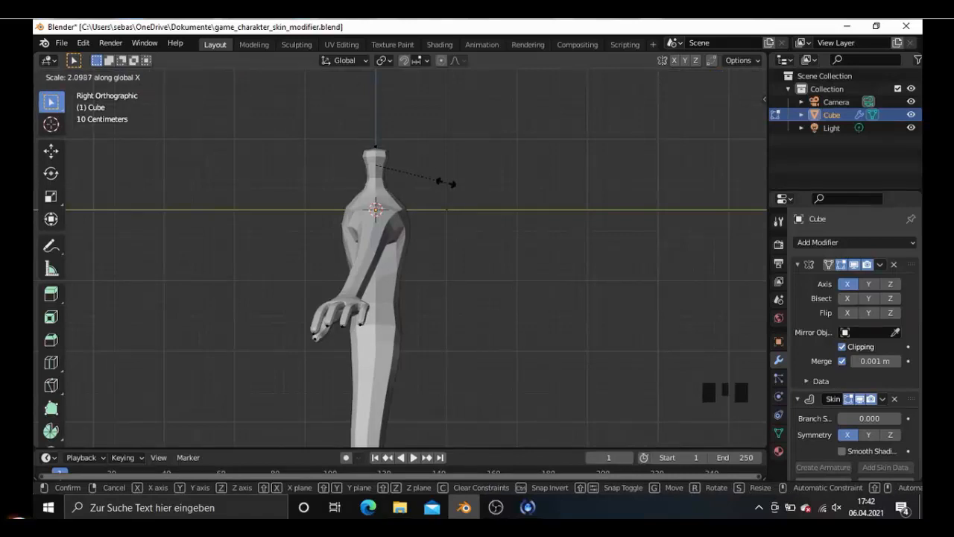
{"action": "left_click", "coordinate": [464, 187]}
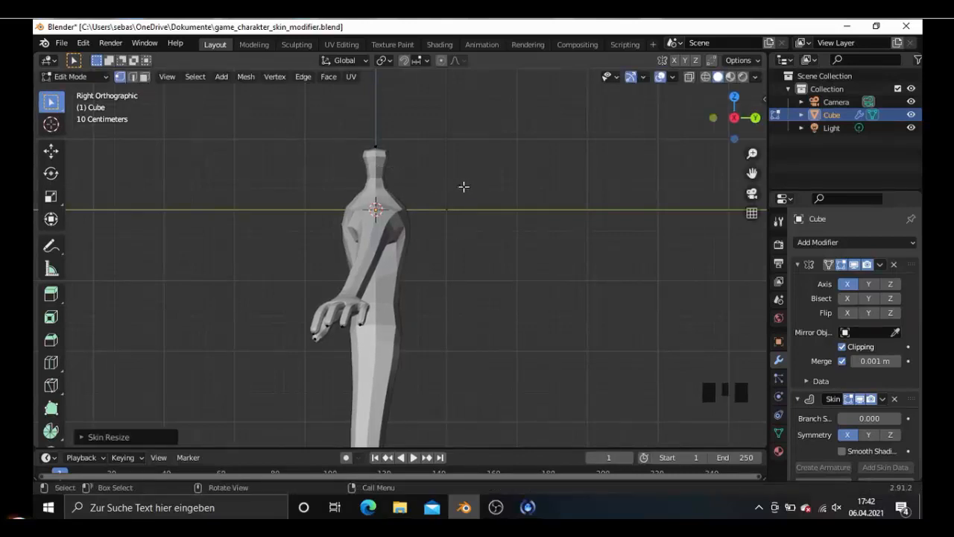
{"action": "key", "text": "KP_1"}
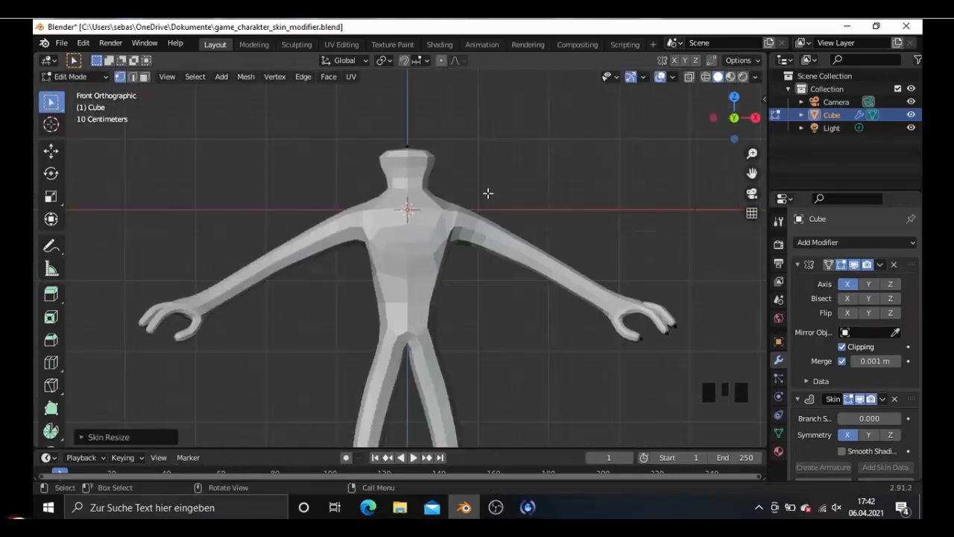
{"action": "key", "text": "ctrl+z"}
- Widen the middle neck vertex's skin radius along global Y in right view
{"action": "key", "text": "KP_3"}
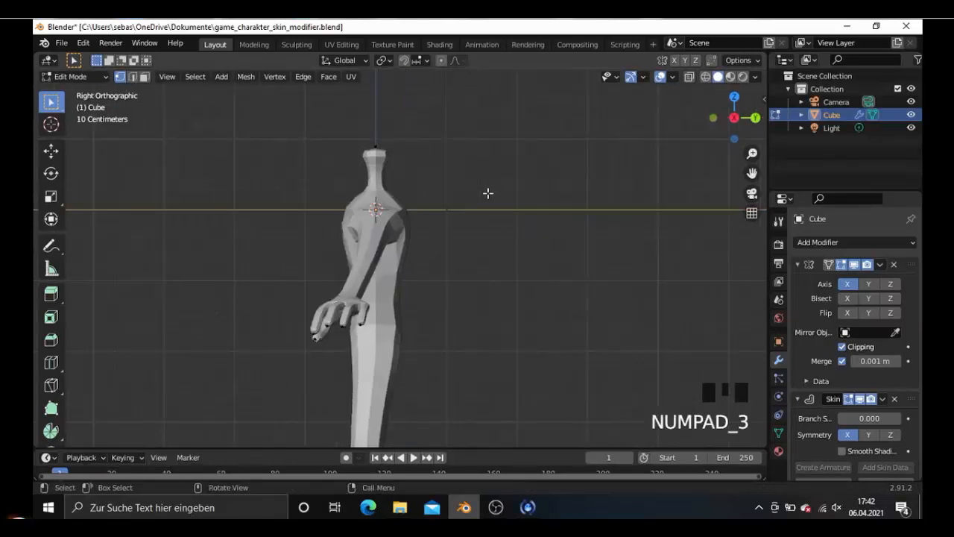
{"action": "key", "text": "ctrl+a"}
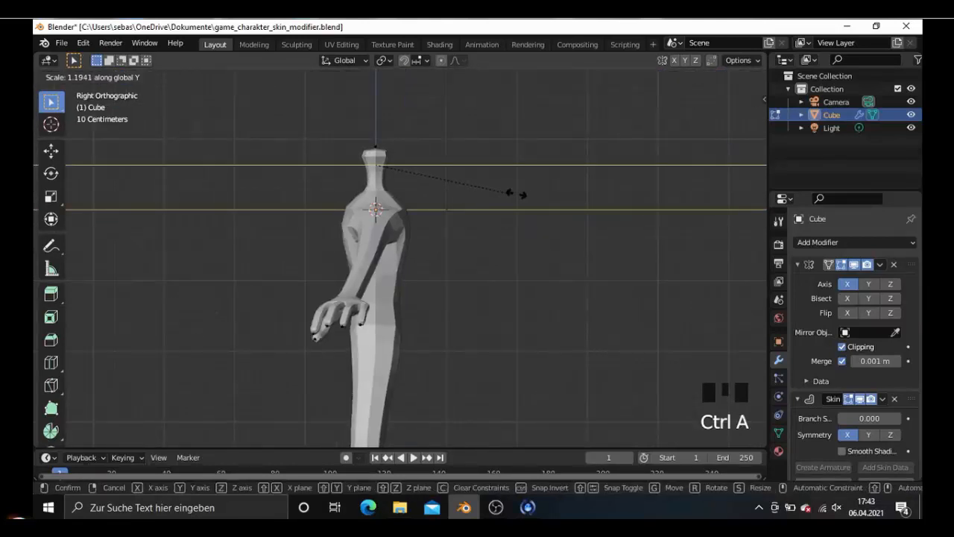
{"action": "left_click", "coordinate": [546, 194]}
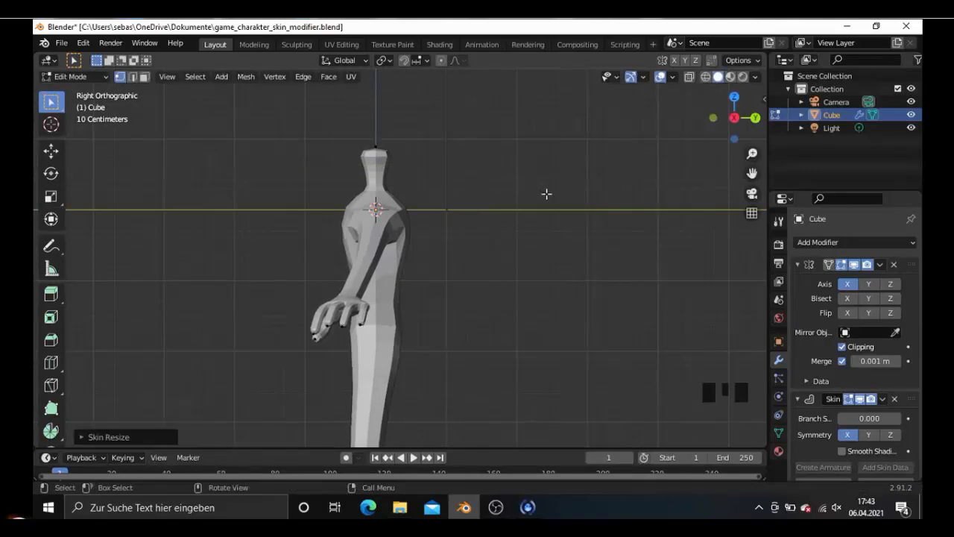
- Extrude the head upward from the top neck vertex in front view, ending in wireframe shading
{"action": "key", "text": "KP_1"}
{"action": "left_click", "coordinate": [423, 143]}
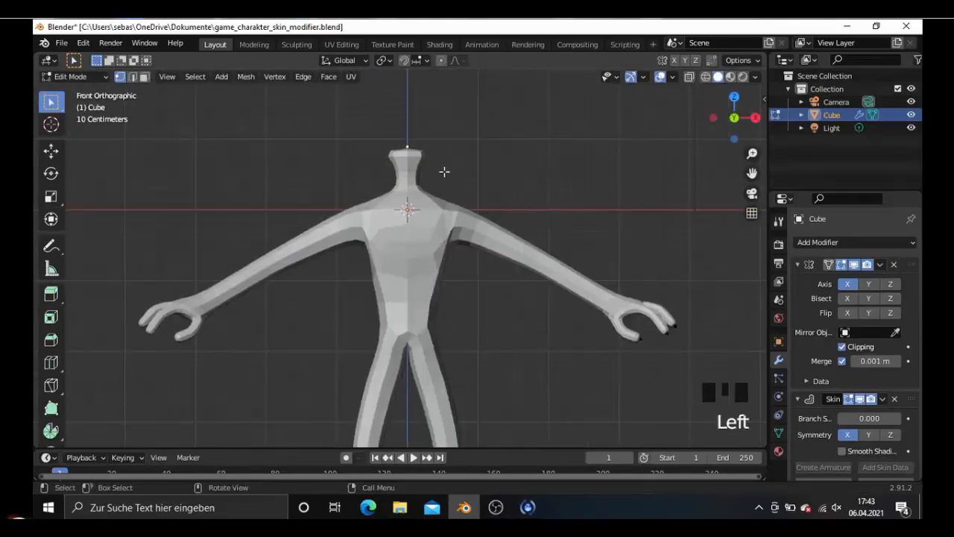
{"action": "scroll", "coordinate": [448, 175], "scroll_direction": "down", "scroll_amount": 2}
{"action": "key", "text": "e"}
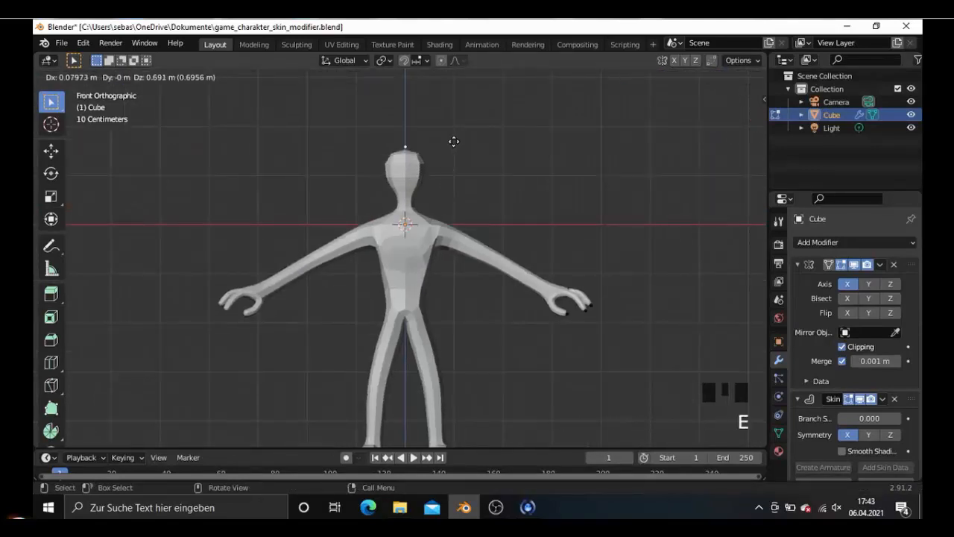
{"action": "left_click", "coordinate": [454, 131]}
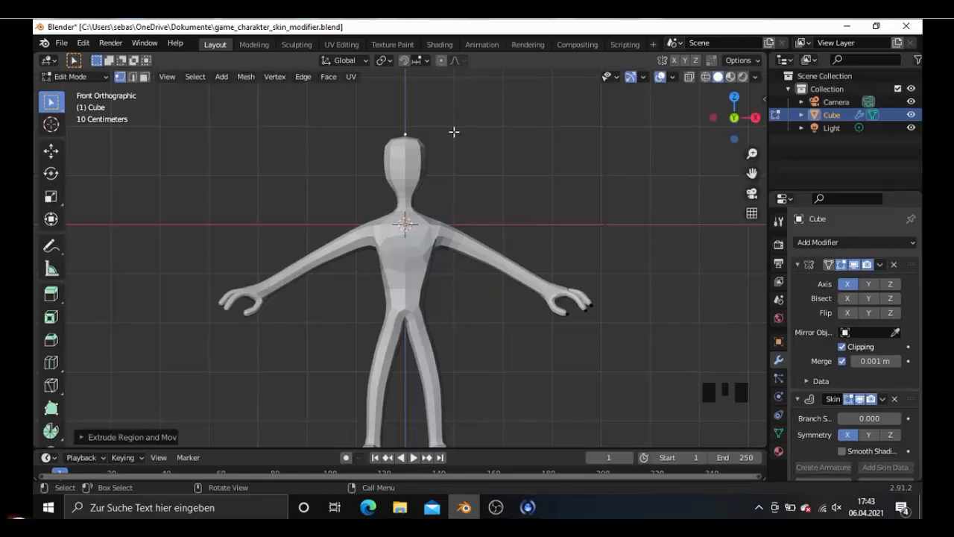
{"action": "key", "text": "KP_3"}
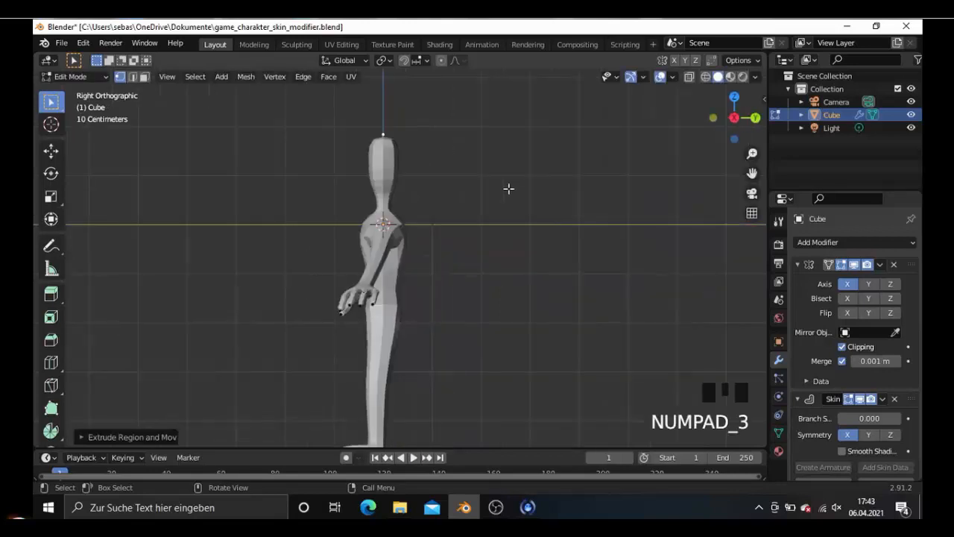
{"action": "key", "text": "KP_1"}
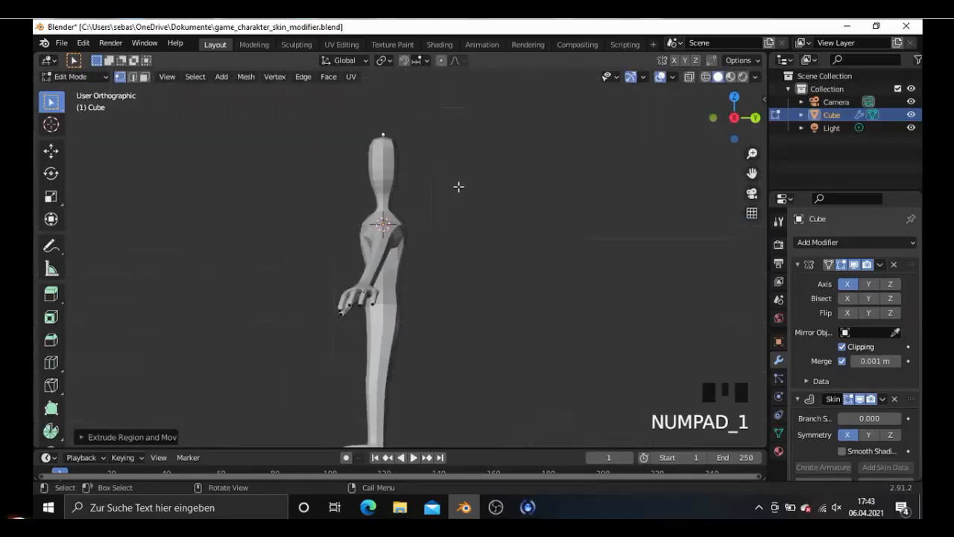
{"action": "key", "text": "shift+z"}
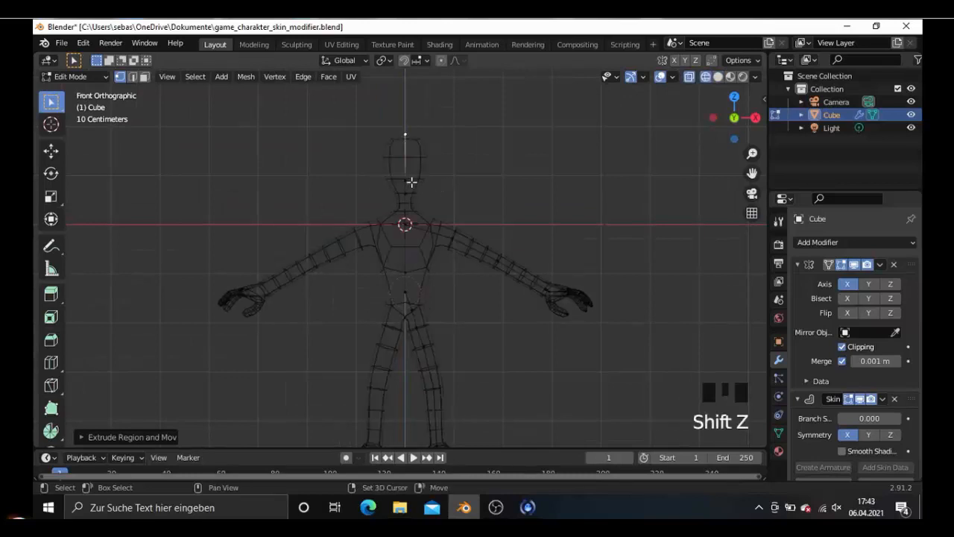
- Add the head's lower vertex to the selected top vertex and enlarge both skin radii to about 1.35 times
{"action": "key", "text": "shift+Left"}
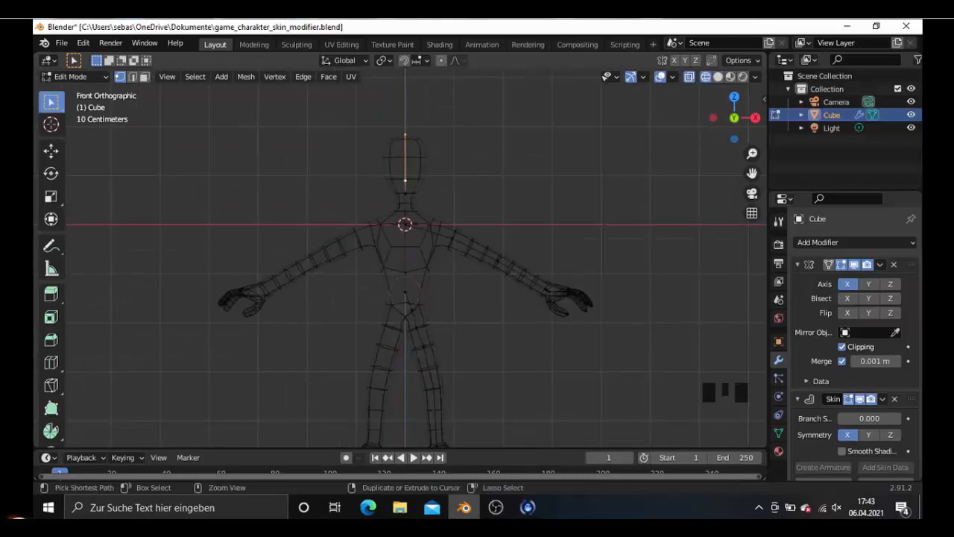
{"action": "key", "text": "ctrl+a"}
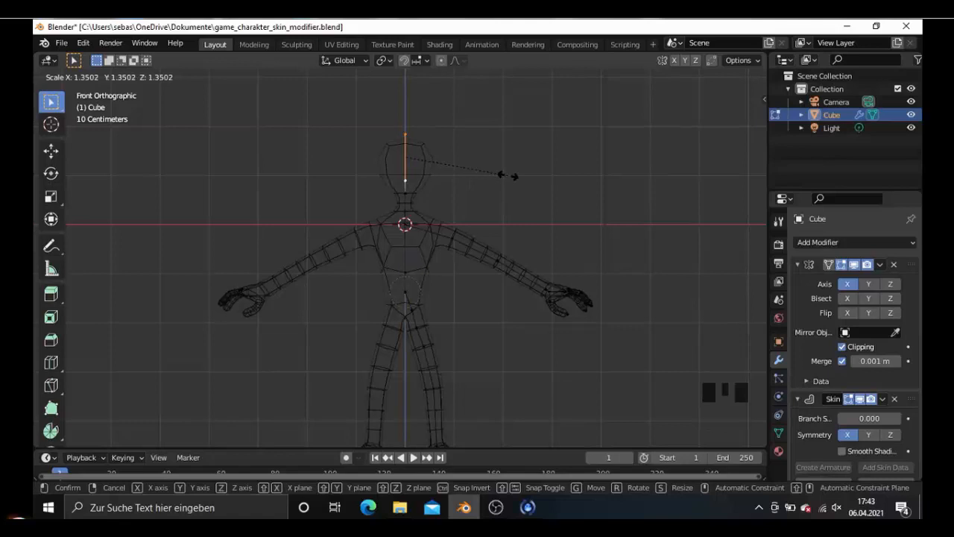
{"action": "left_click", "coordinate": [508, 176]}
{"action": "key", "text": "KP_3"}
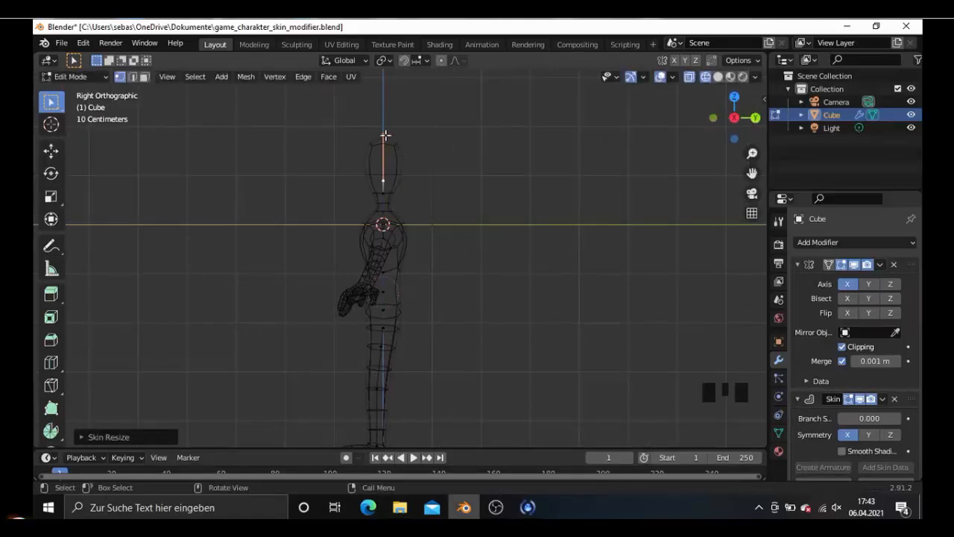
- Move the head's top vertex further up in front view to lengthen the head
{"action": "key", "text": "KP_1"}
{"action": "left_click", "coordinate": [421, 136]}
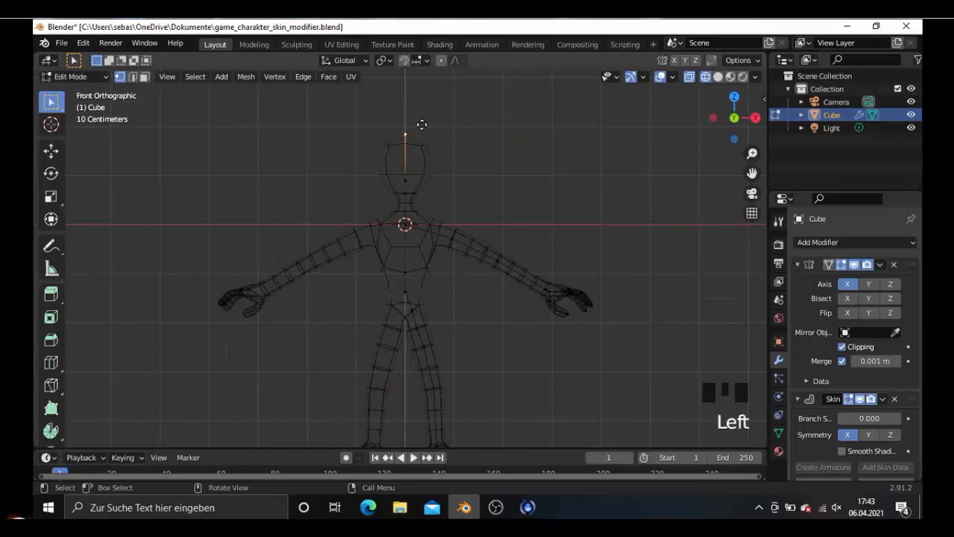
{"action": "key", "text": "g"}
{"action": "left_click", "coordinate": [422, 119]}
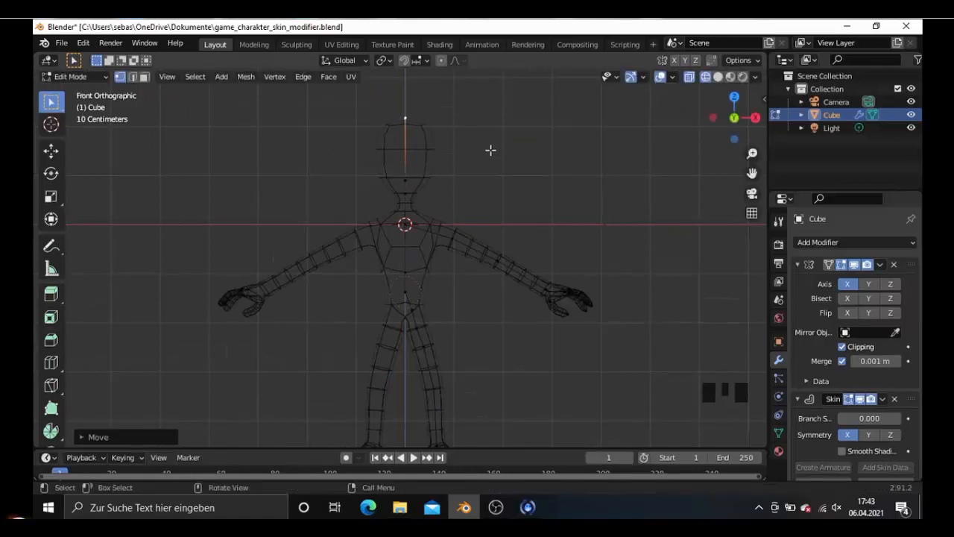
- Add a loop cut at the middle of the head edge in right view
{"action": "key", "text": "KP_3"}
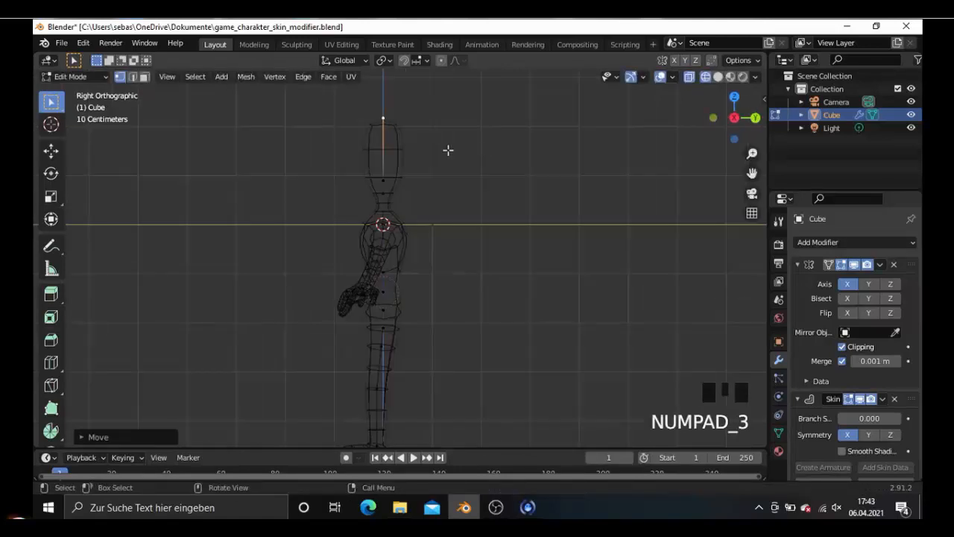
{"action": "key", "text": "ctrl+r"}
{"action": "left_click", "coordinate": [389, 139]}
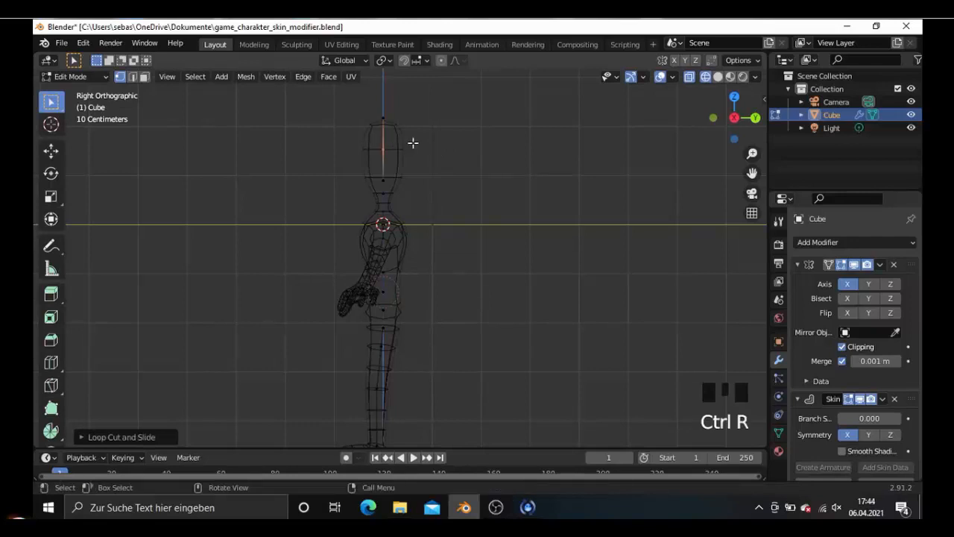
- Shrink the skin radius of the head's top vertex to about 0.63 times in front view
{"action": "key", "text": "KP_1"}
{"action": "left_click", "coordinate": [414, 120]}
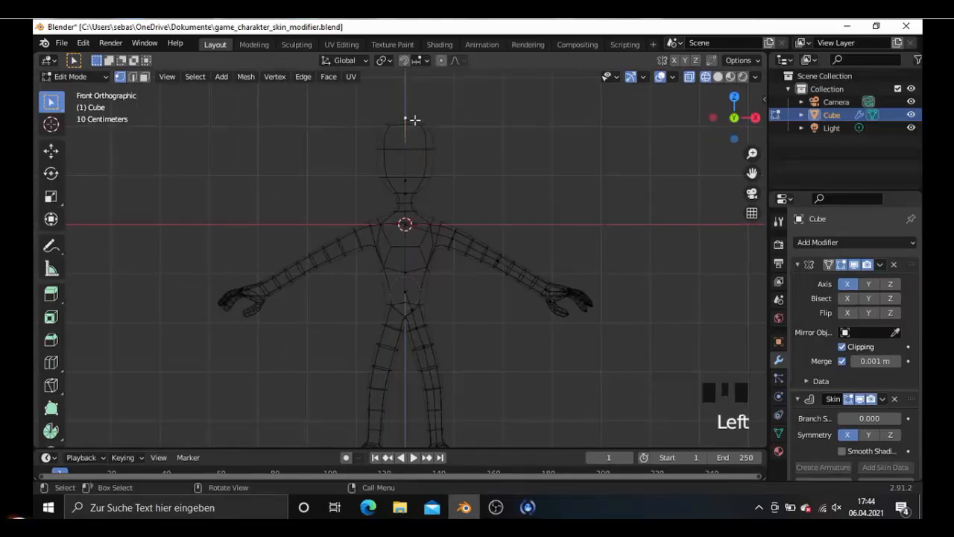
{"action": "key", "text": "ctrl+a"}
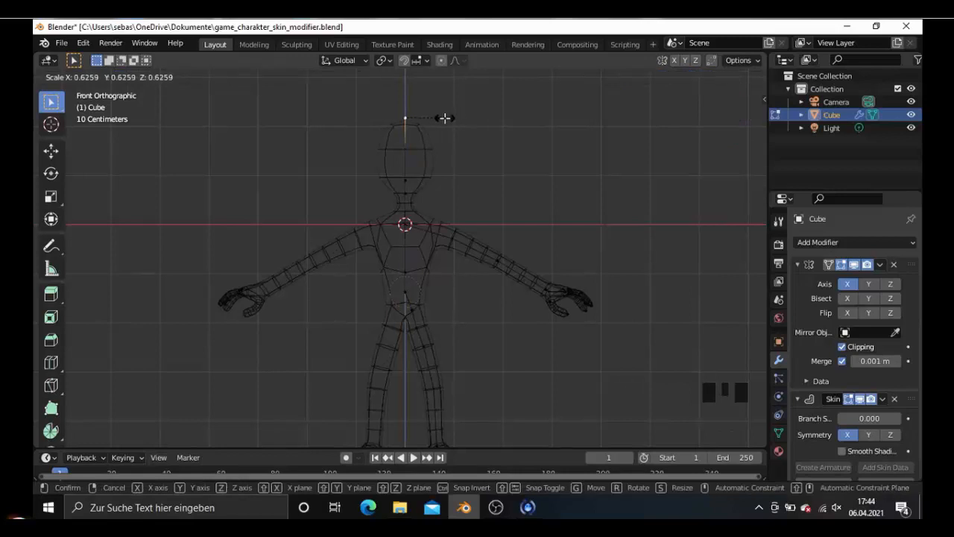
{"action": "left_click", "coordinate": [445, 118]}
- Widen the top head vertex's skin radius to about 1.22 times along global Y in right view
{"action": "key", "text": "KP_3"}
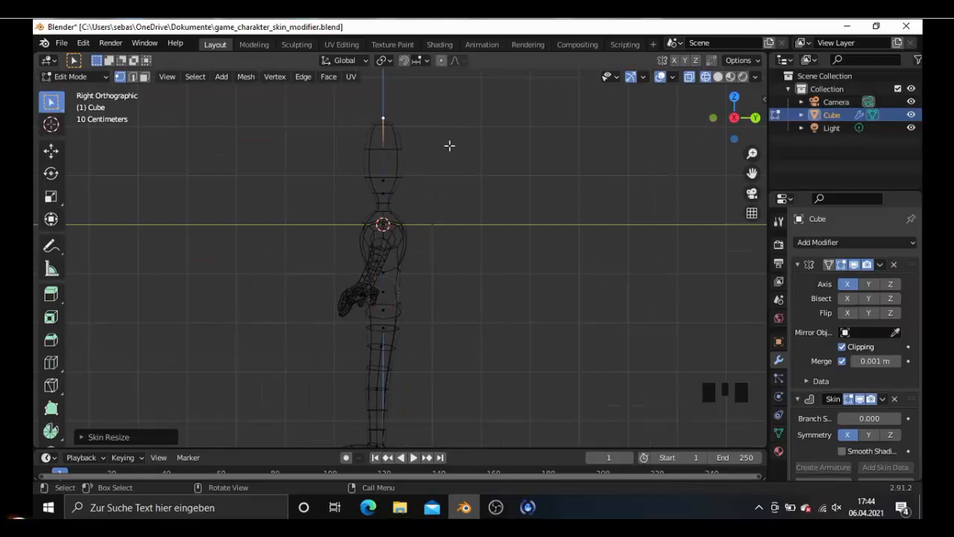
{"action": "key", "text": "ctrl+a"}
{"action": "key", "text": "y"}
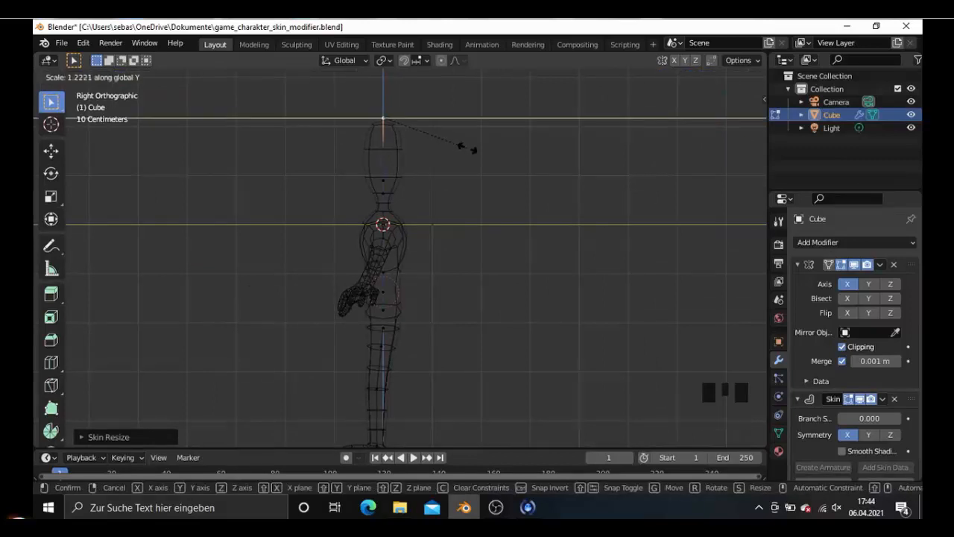
{"action": "left_click", "coordinate": [474, 150]}
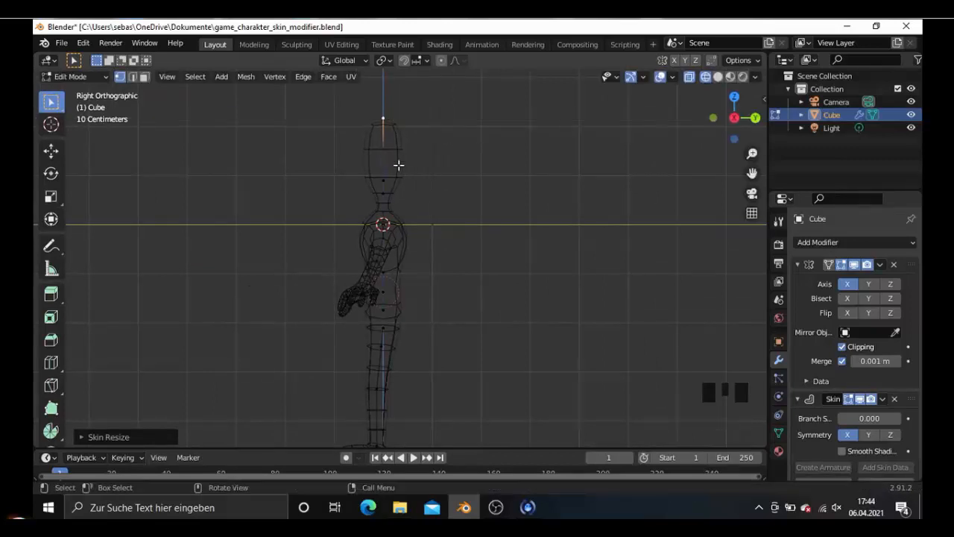
- Widen the middle head vertex's skin radius to about 1.2 times along global Y
{"action": "left_click", "coordinate": [390, 154]}
{"action": "key", "text": "ctrl+a"}
{"action": "key", "text": "y"}
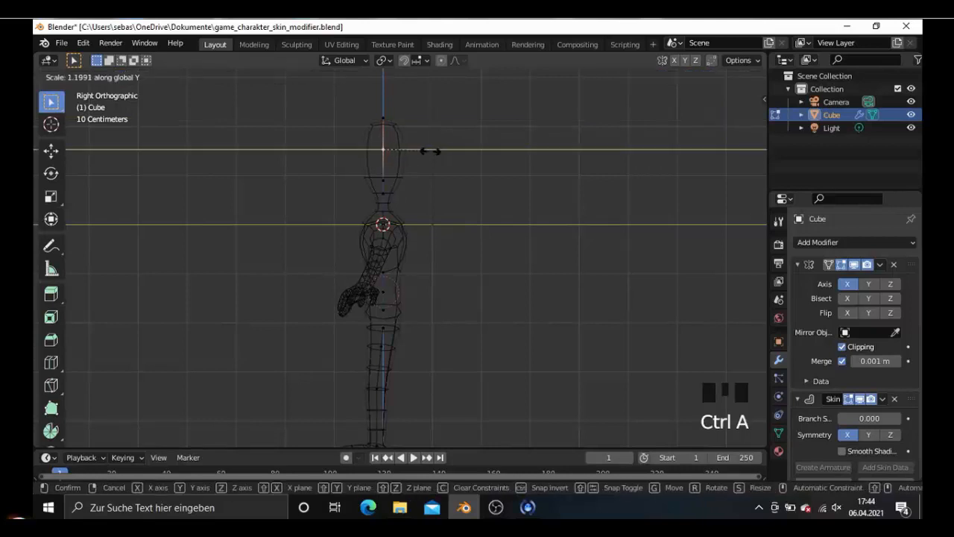
{"action": "left_click", "coordinate": [433, 152]}
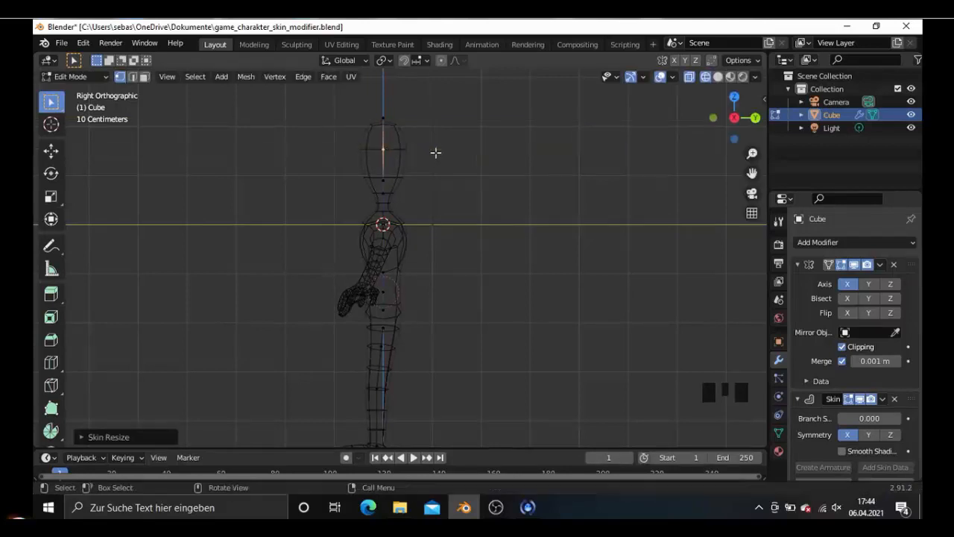
- Move the head's lower vertex about 0.09 m in the negative global Y direction and show the whole model in solid shading
{"action": "key", "text": "KP_1"}
{"action": "scroll", "coordinate": [480, 173], "scroll_direction": "down", "scroll_amount": 3}
{"action": "scroll", "coordinate": [479, 173], "scroll_direction": "up", "scroll_amount": 3}
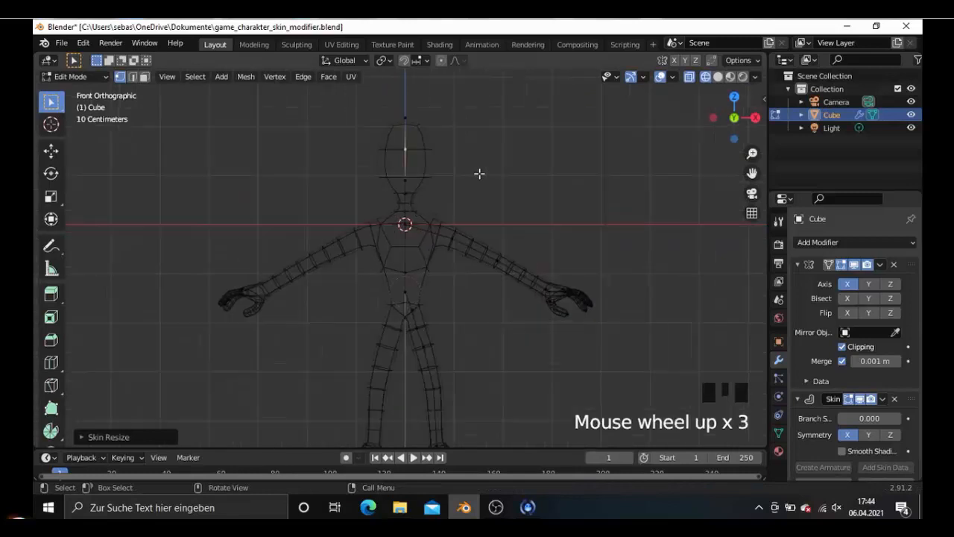
{"action": "key", "text": "KP_3"}
{"action": "scroll", "coordinate": [426, 184], "scroll_direction": "up", "scroll_amount": 2}
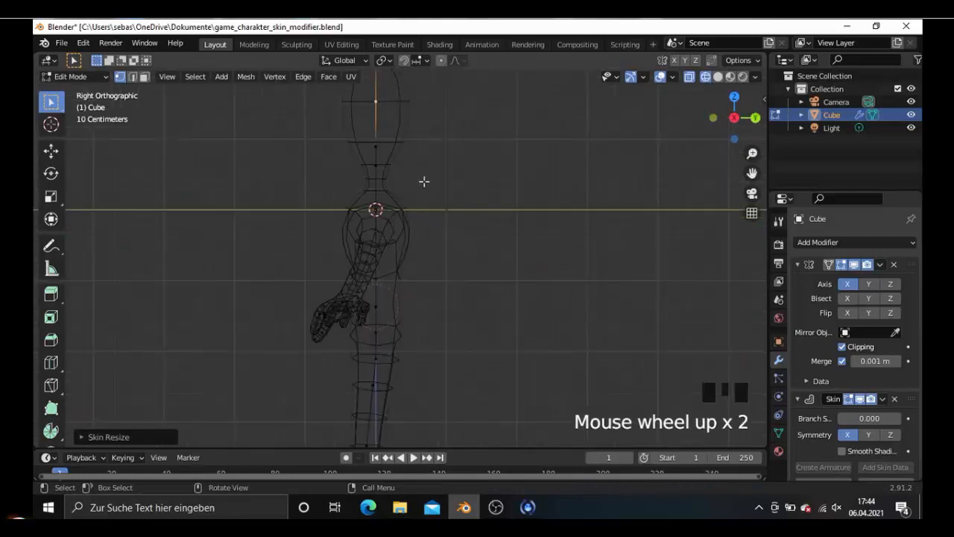
{"action": "left_click", "coordinate": [384, 150]}
{"action": "scroll", "coordinate": [439, 157], "scroll_direction": "down", "scroll_amount": 1}
{"action": "key", "text": "g"}
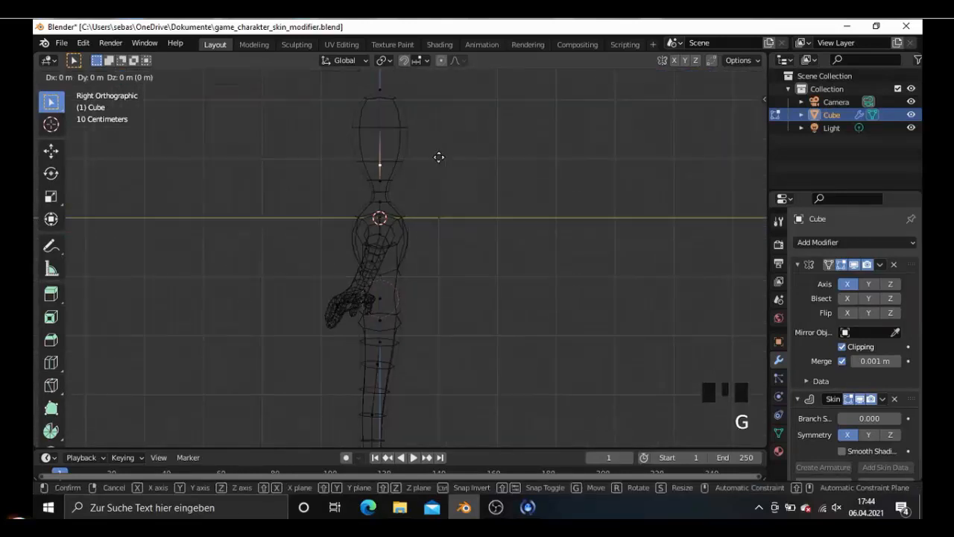
{"action": "key", "text": "y"}
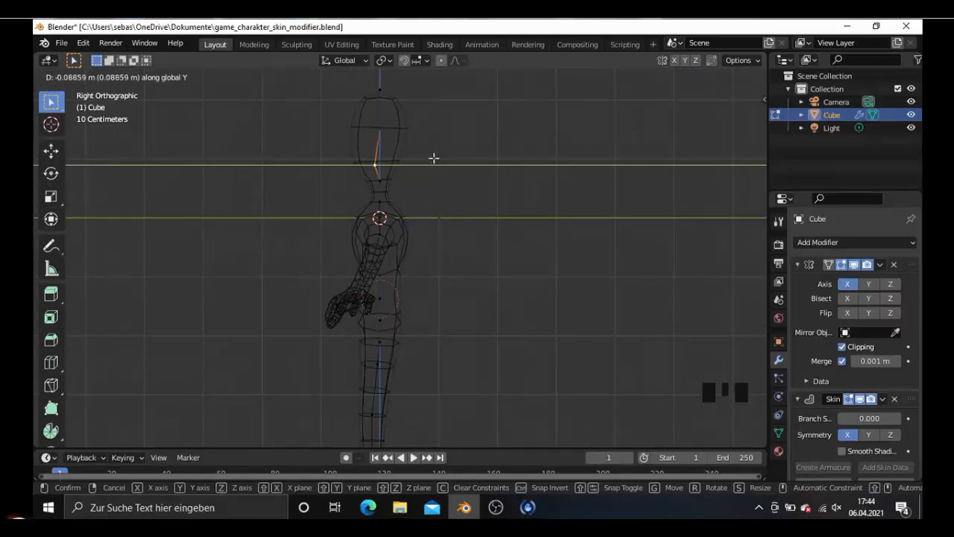
{"action": "scroll", "coordinate": [369, 179], "scroll_direction": "down", "scroll_amount": 2}
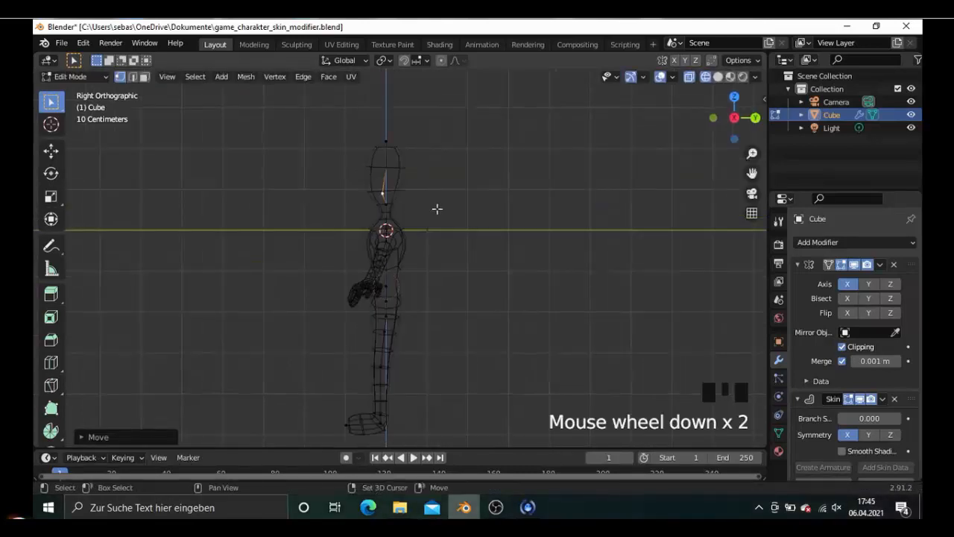
{"action": "middle_click_drag", "start_coordinate": [436, 227], "coordinate": [588, 237]}
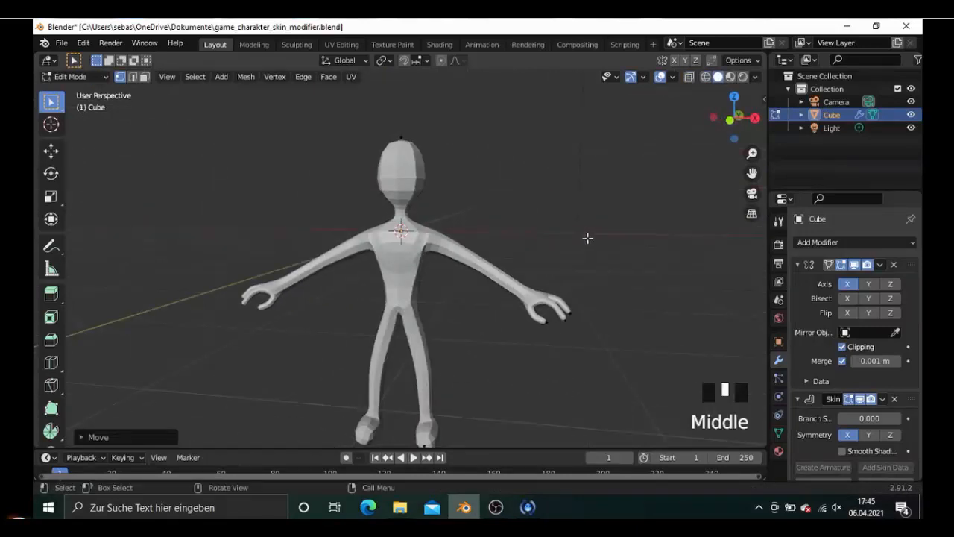
{"action": "scroll", "coordinate": [470, 243], "scroll_direction": "down", "scroll_amount": 1}
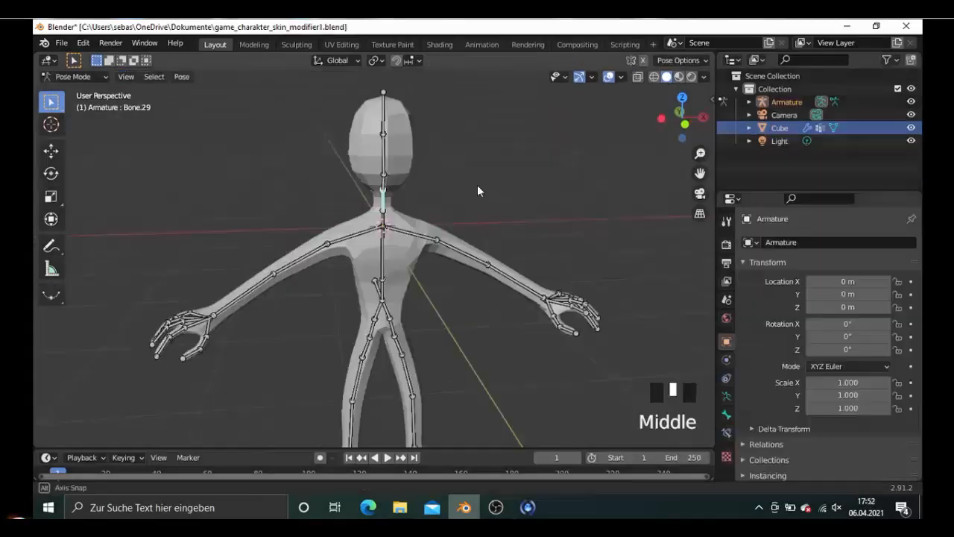
- Rotate one lower-leg bone of the armature by about 42.5° in right view to bend the knee
{"action": "key", "text": "KP_7"}
{"action": "key", "text": "KP_3"}
{"action": "key", "text": "g"}
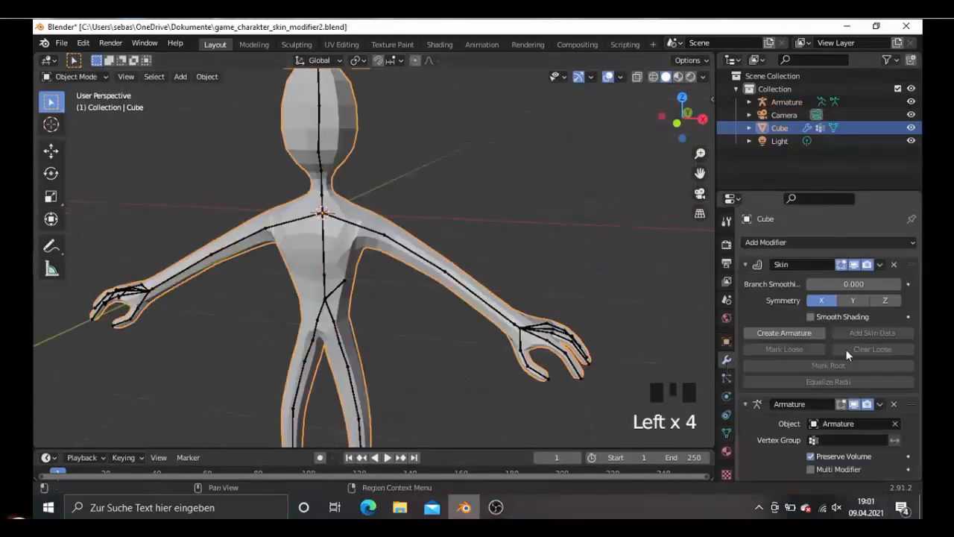
- Switch the armature to Edit Mode and rename its left shoulder bone shoulder.l
{"action": "left_click", "coordinate": [75, 76]}
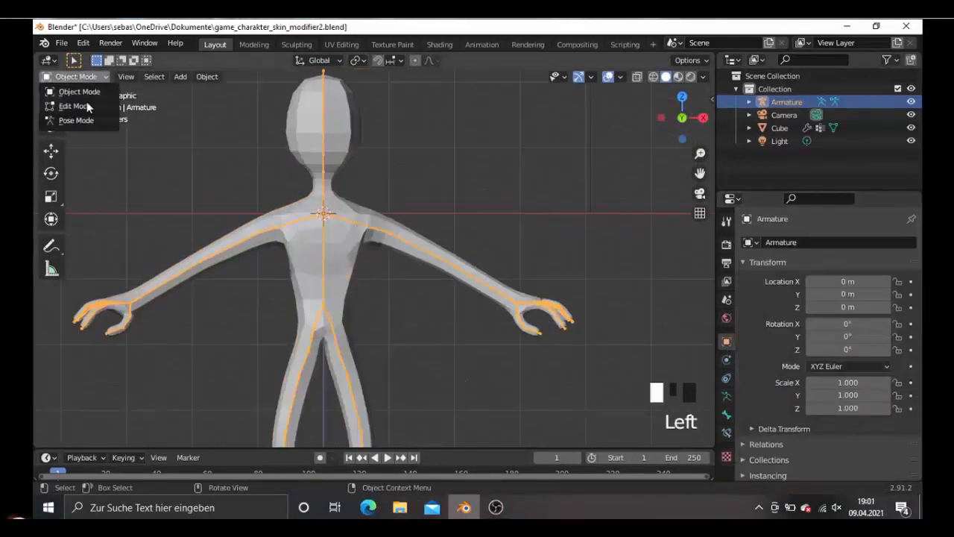
{"action": "left_click", "coordinate": [88, 108]}
{"action": "key", "text": "g"}
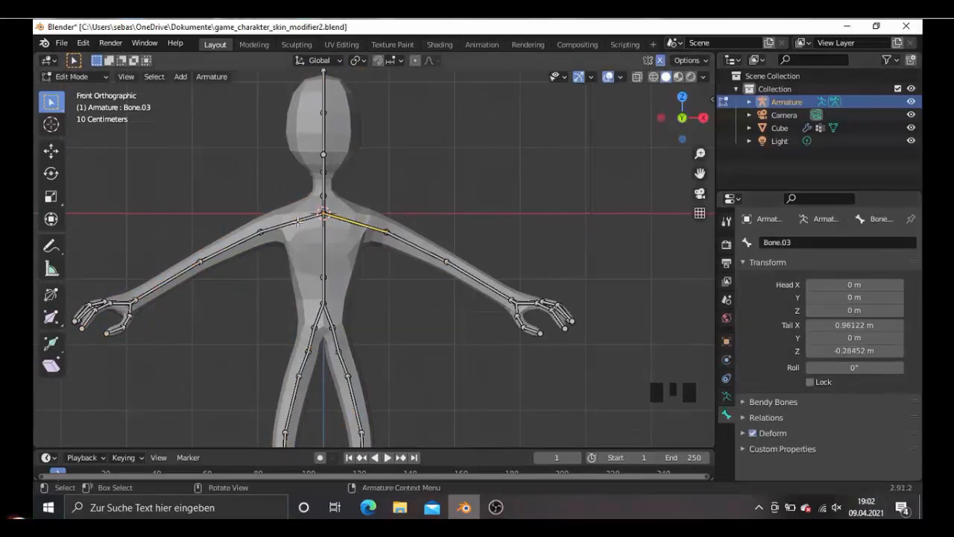
{"action": "type", "text": "shoulder.l"}
{"action": "key", "text": "Return"}
- Rename the topmost bone of the armature head
{"action": "key", "text": "g"}
{"action": "scroll", "coordinate": [356, 212], "scroll_direction": "up", "scroll_amount": 2}
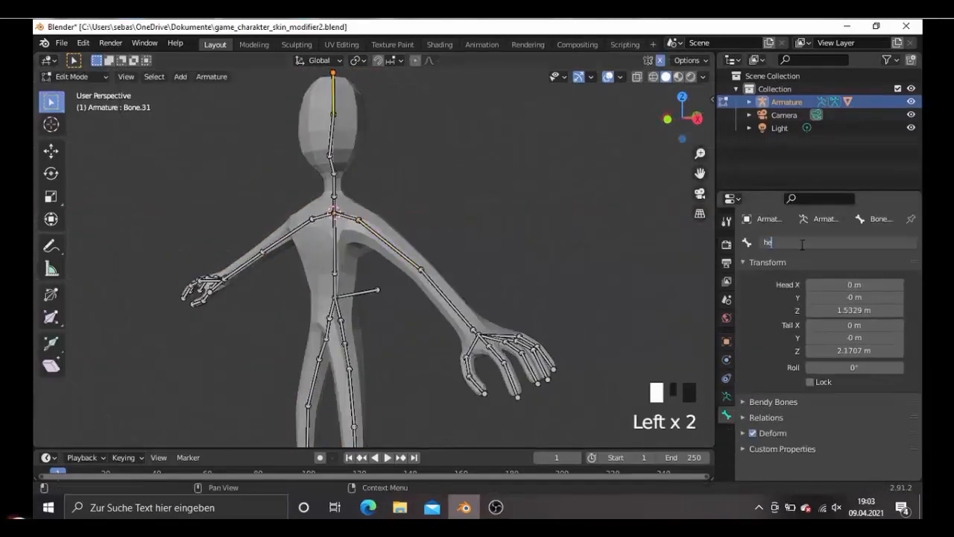
{"action": "key", "text": "x"}
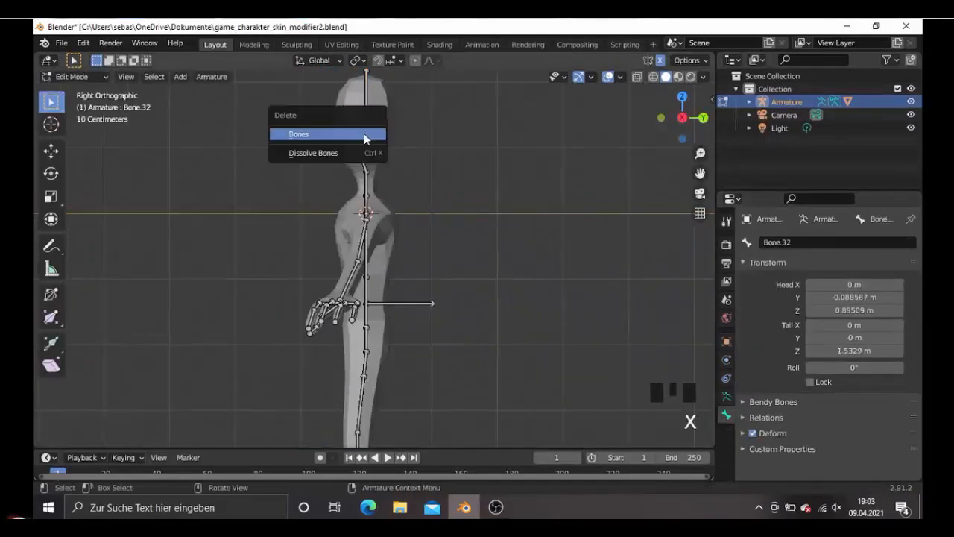
{"action": "left_click", "coordinate": [365, 138]}
{"action": "scroll", "coordinate": [395, 201], "scroll_direction": "up", "scroll_amount": 3}
{"action": "double_click", "coordinate": [791, 242]}
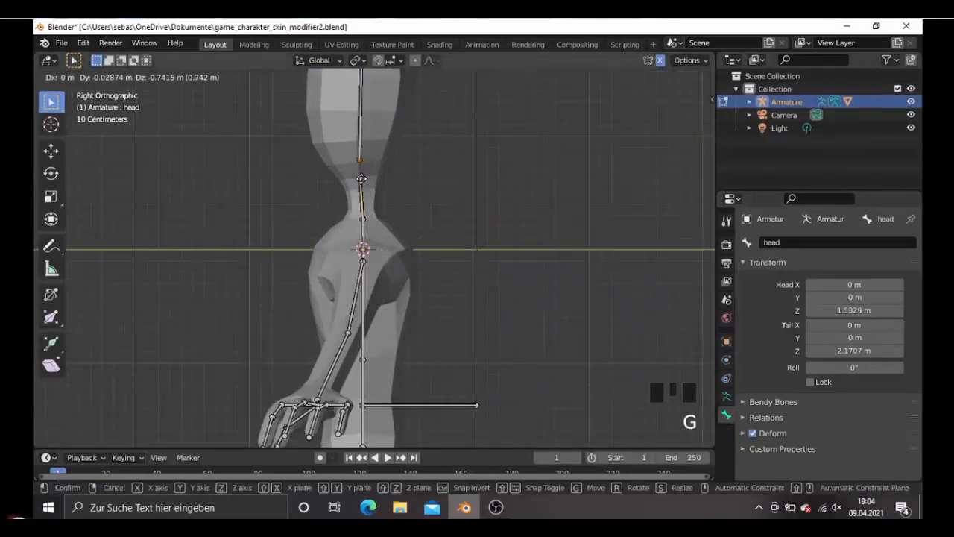
- Move the head bone's lower joint down to the top of the neck in right view
{"action": "left_click", "coordinate": [362, 196]}
{"action": "middle_click_drag", "start_coordinate": [362, 197], "coordinate": [361, 307], "text": "shift"}
{"action": "left_click", "coordinate": [363, 116]}
{"action": "key", "text": "g"}
{"action": "left_click", "coordinate": [361, 126]}
{"action": "scroll", "coordinate": [356, 177], "scroll_direction": "down", "scroll_amount": 3}
- Extend the bone upperleg.l up to the left hip joint, replacing the short bones in between
{"action": "key", "text": "KP_1"}
{"action": "middle_click_drag", "start_coordinate": [381, 440], "coordinate": [375, 309], "text": "shift"}
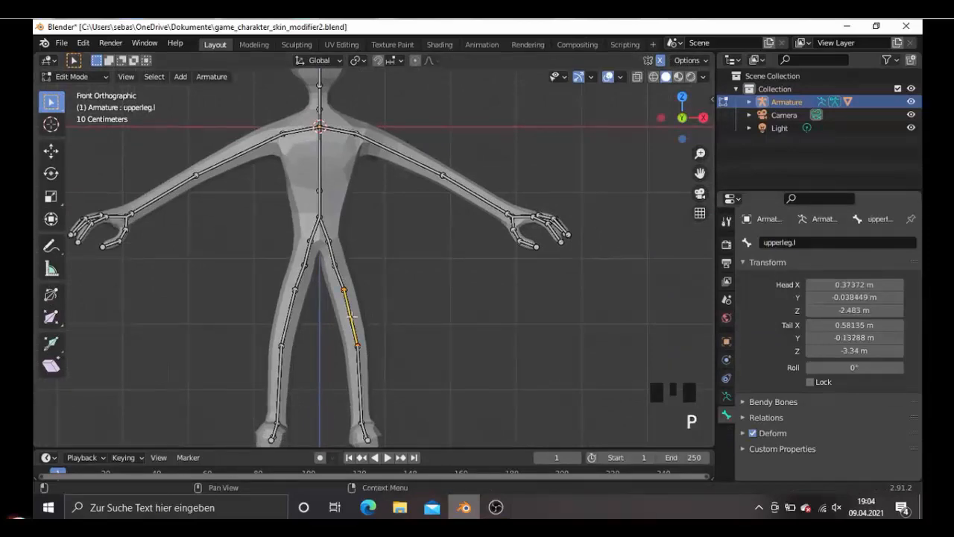
{"action": "key", "text": "KP_3"}
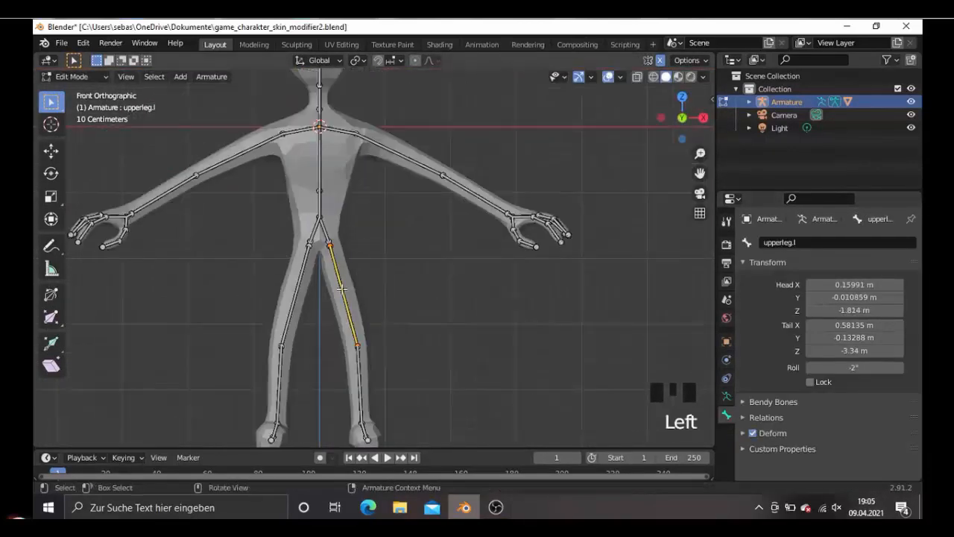
- Enable X-axis symmetry for mesh editing and move the left upper-arm vertices near the shoulder in front view
{"action": "key", "text": "r"}
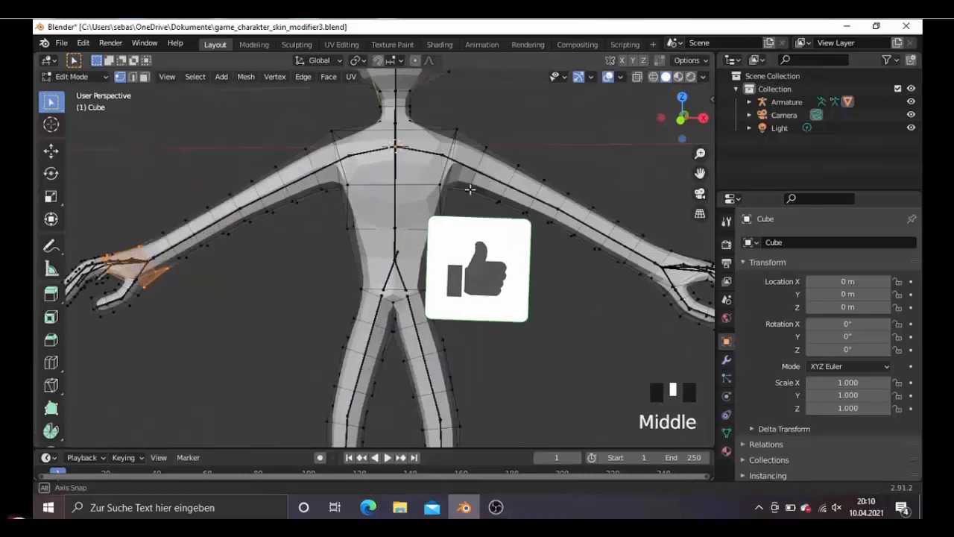
{"action": "key", "text": "KP_1"}
{"action": "left_click", "coordinate": [622, 60]}
{"action": "left_click_drag", "start_coordinate": [461, 135], "coordinate": [494, 205]}
{"action": "key", "text": "g"}
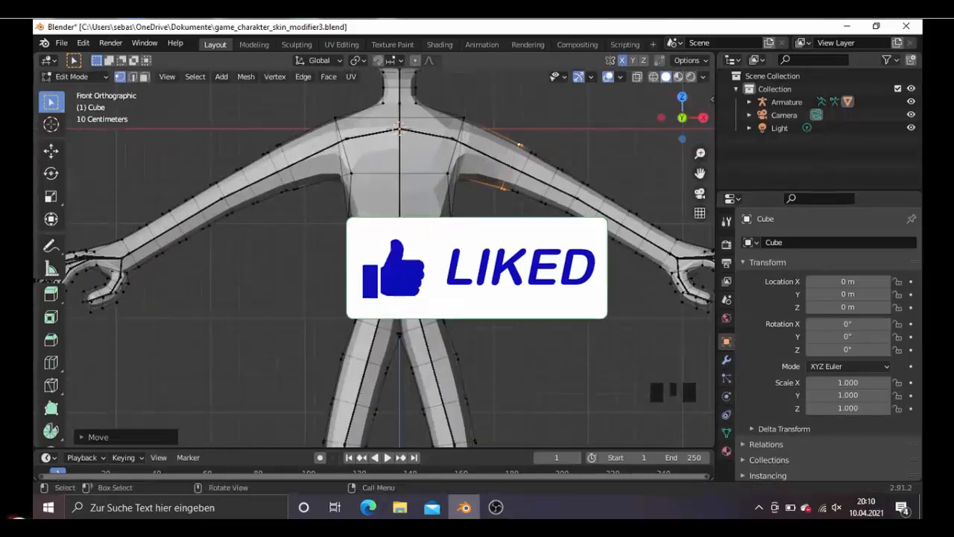
- Scale, rotate and reposition the upper-arm vertices near the shoulder
{"action": "key", "text": "s"}
{"action": "scroll", "coordinate": [522, 179], "scroll_direction": "up", "scroll_amount": 1}
{"action": "key", "text": "r"}
{"action": "left_click", "coordinate": [528, 184]}
{"action": "key", "text": "g"}
- Select the vertex loop around the ankle and scale it in front view
{"action": "scroll", "coordinate": [463, 324], "scroll_direction": "down", "scroll_amount": 6}
{"action": "scroll", "coordinate": [462, 324], "scroll_direction": "up", "scroll_amount": 6}
{"action": "left_click", "coordinate": [420, 379], "text": "alt"}
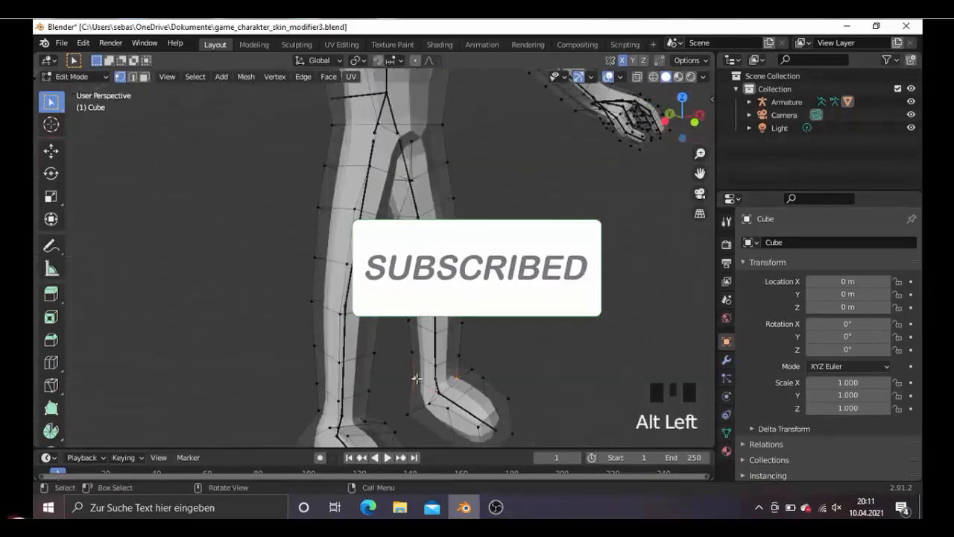
{"action": "key", "text": "KP_1"}
{"action": "key", "text": "s"}
{"action": "left_click", "coordinate": [459, 369]}
{"action": "middle_click_drag", "start_coordinate": [515, 369], "coordinate": [463, 383]}
{"action": "scroll", "coordinate": [462, 373], "scroll_direction": "down", "scroll_amount": 4}
{"action": "middle_click_drag", "start_coordinate": [334, 200], "coordinate": [460, 262], "text": "shift"}
{"action": "key", "text": "Tab"}
{"action": "scroll", "coordinate": [358, 253], "scroll_direction": "up", "scroll_amount": 2}
{"action": "scroll", "coordinate": [390, 232], "scroll_direction": "down", "scroll_amount": 5}
{"action": "left_click", "coordinate": [403, 223]}
{"action": "left_click", "coordinate": [522, 320]}
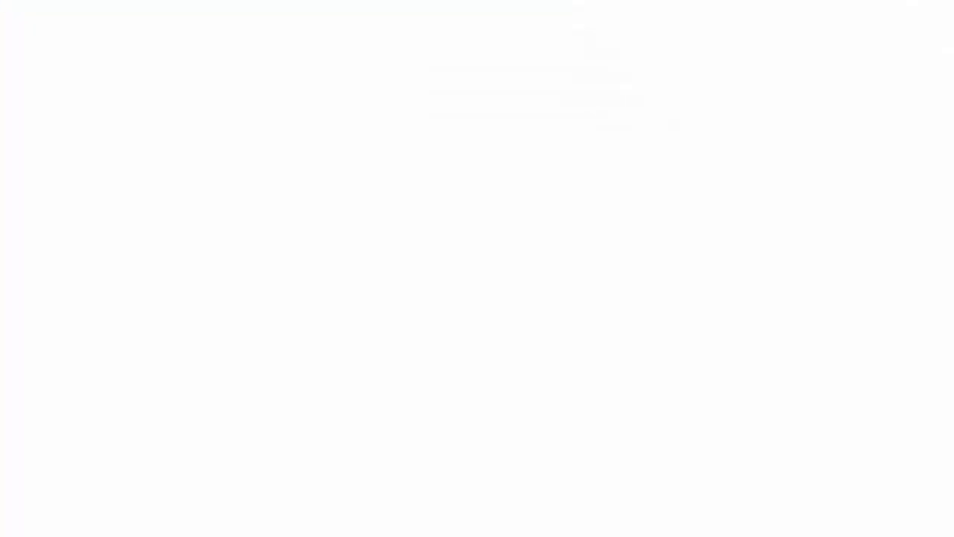